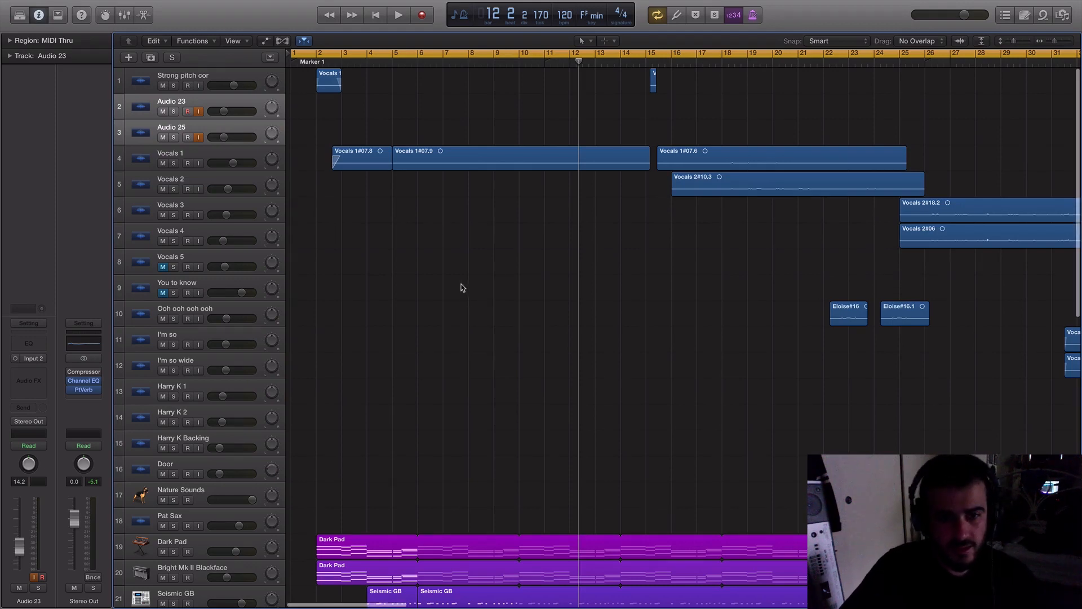
- Return the playhead to the start of the project and play the song
scroll(460, 283, up, 1)
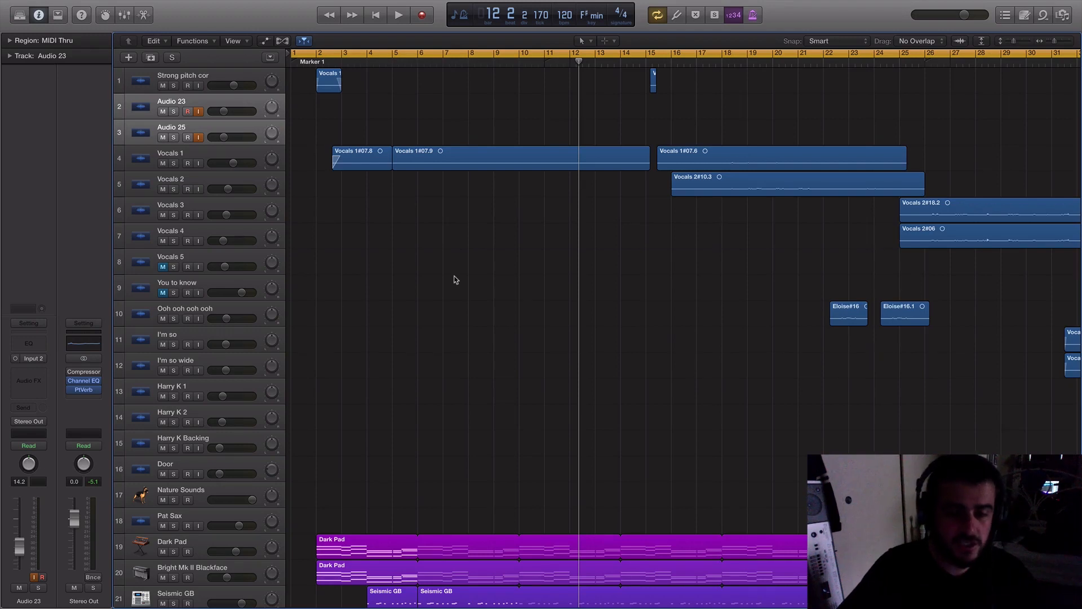
drag(373, 113, 479, 256)
click(479, 257)
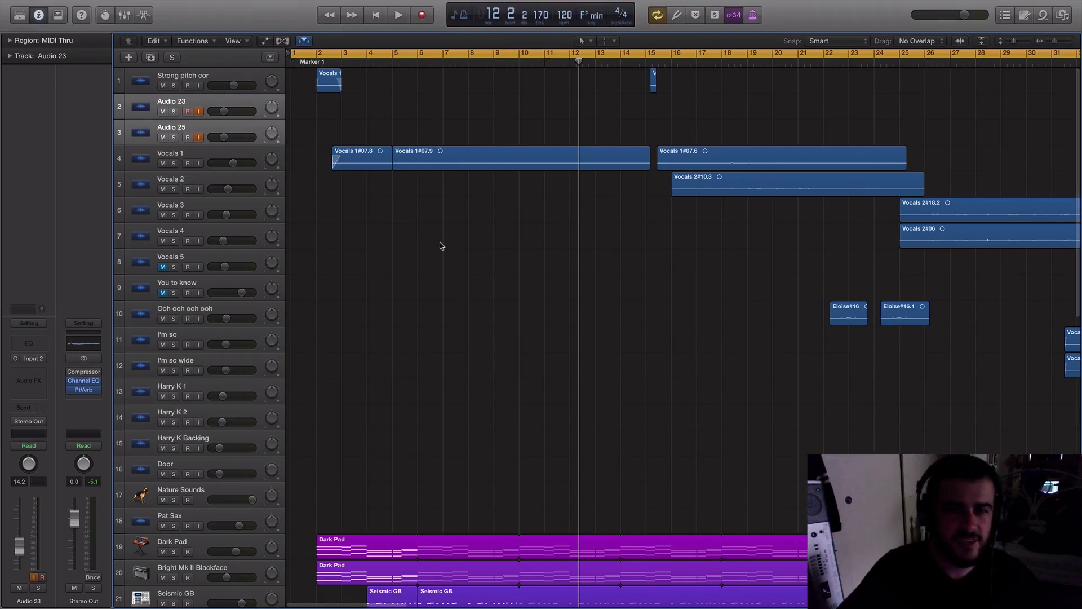
key(Return)
key(space)
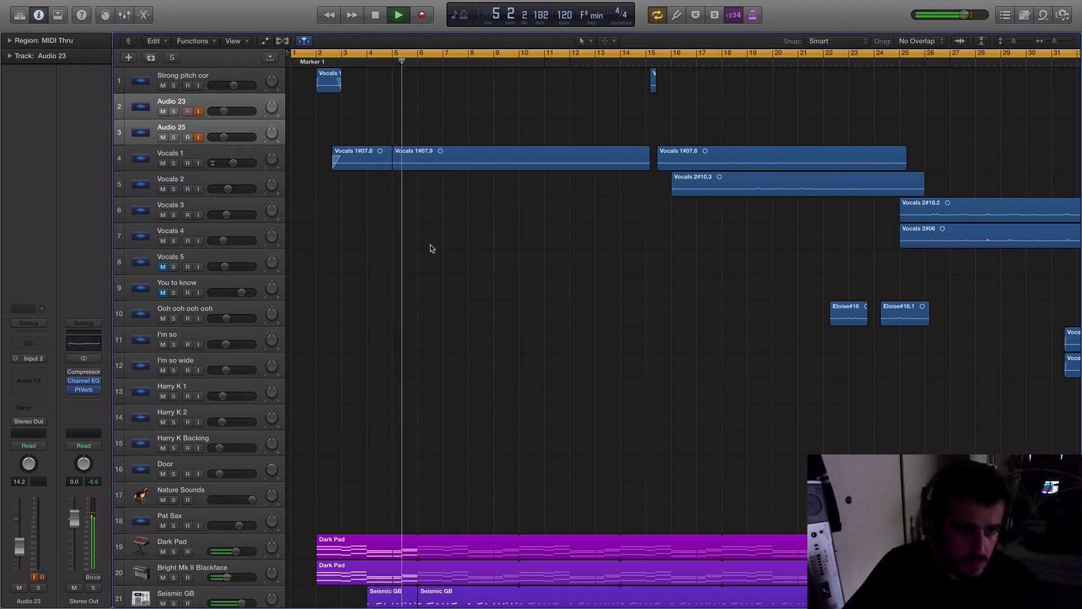
- View the Pitch Correction plug-in settings on the Vocals 1 track, close them and deselect the track's regions
click(218, 150)
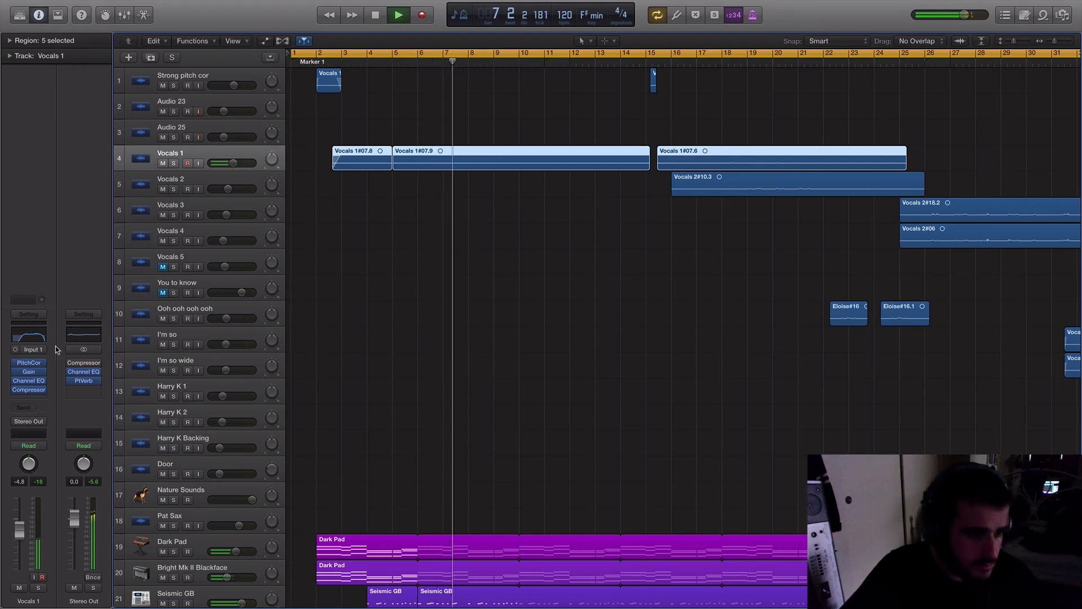
click(31, 365)
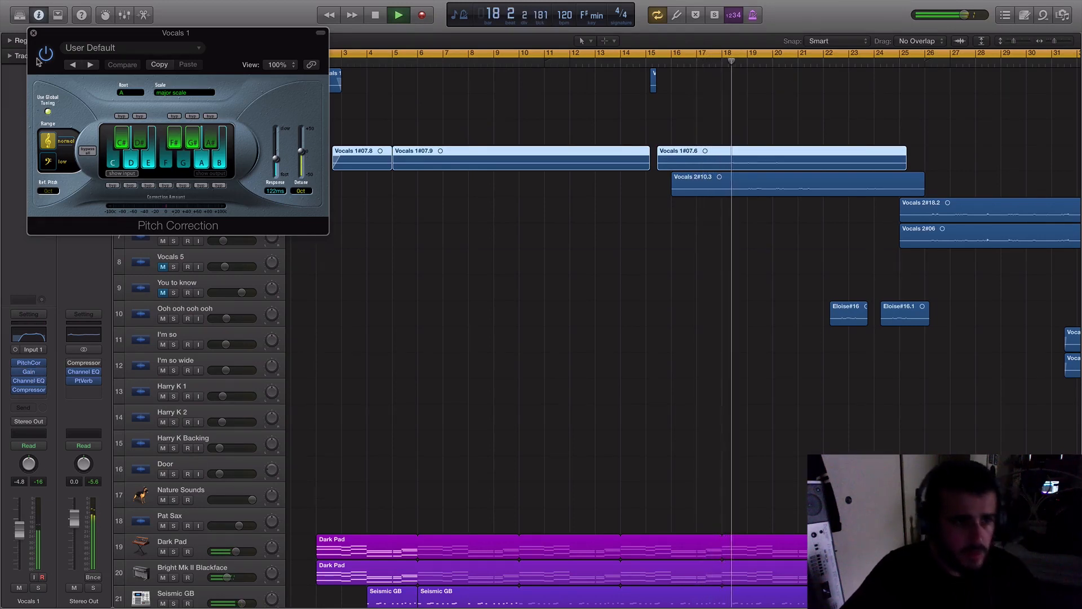
click(33, 33)
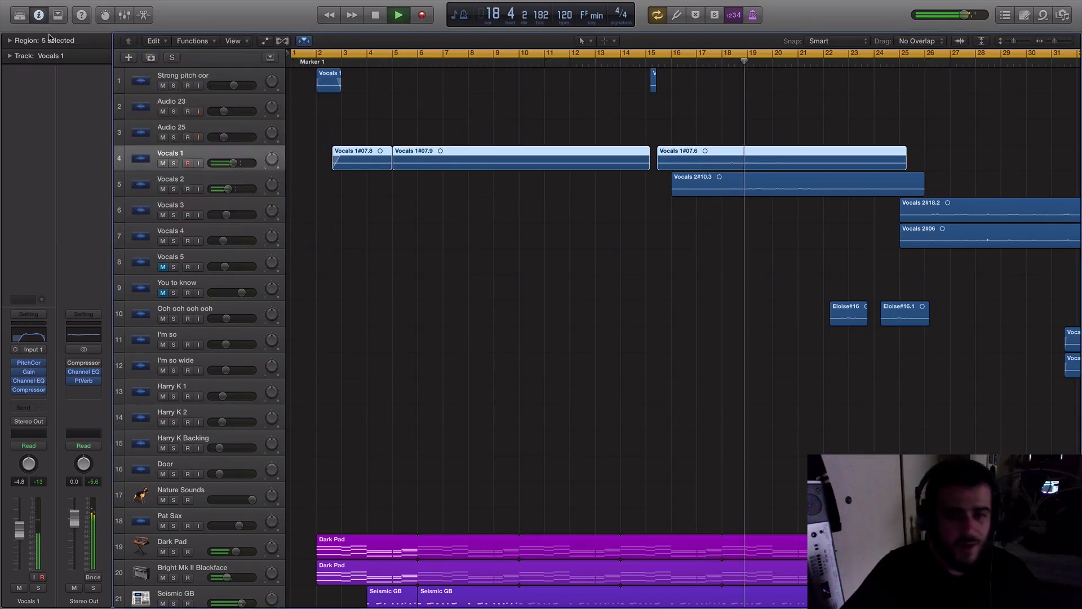
click(468, 261)
- Look over the instrument and vocal tracks of the arrangement during playback, and stop playback
scroll(468, 262, down, 3)
scroll(468, 261, down, 2)
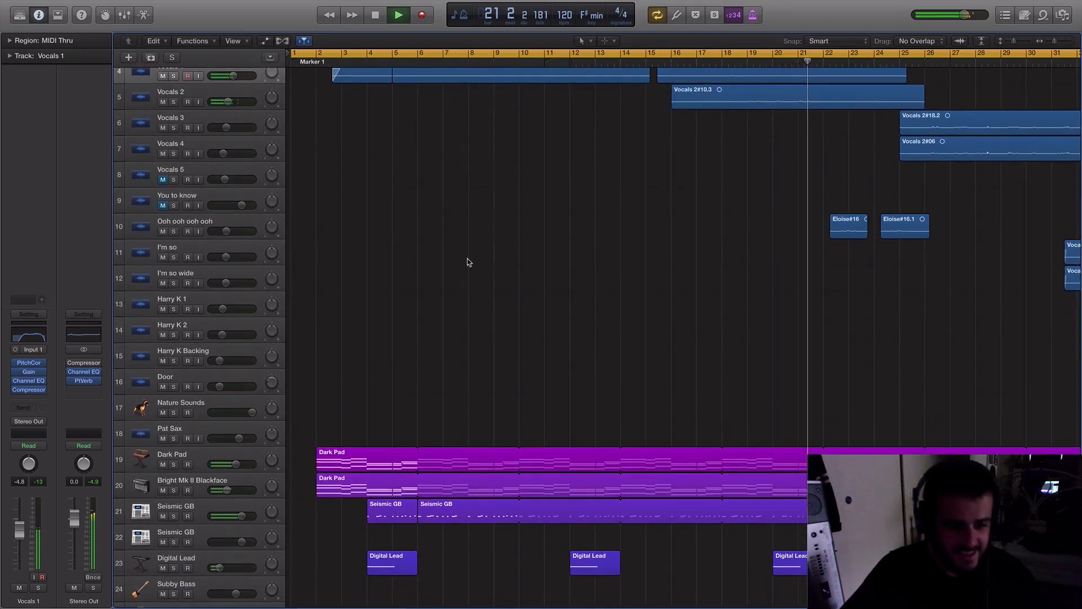
scroll(468, 262, down, 3)
scroll(468, 262, down, 5)
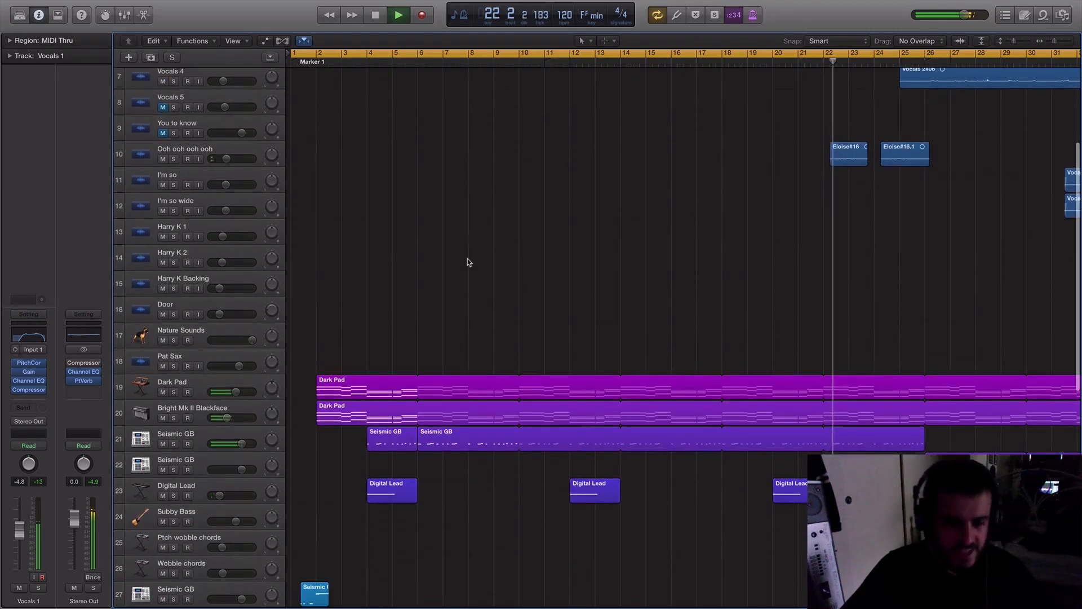
scroll(468, 260, down, 3)
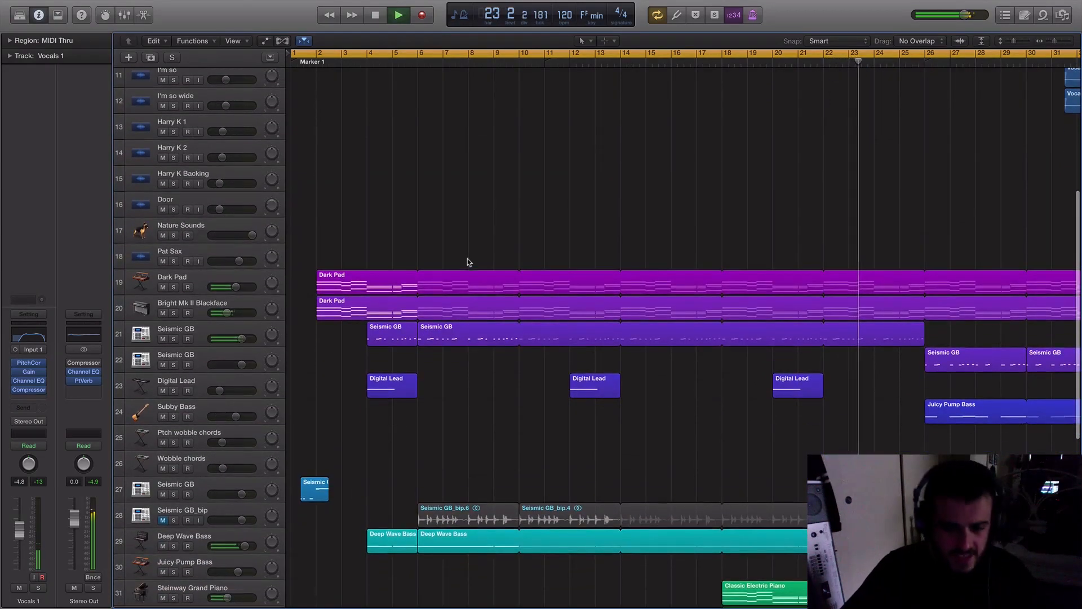
scroll(480, 366, down, 1)
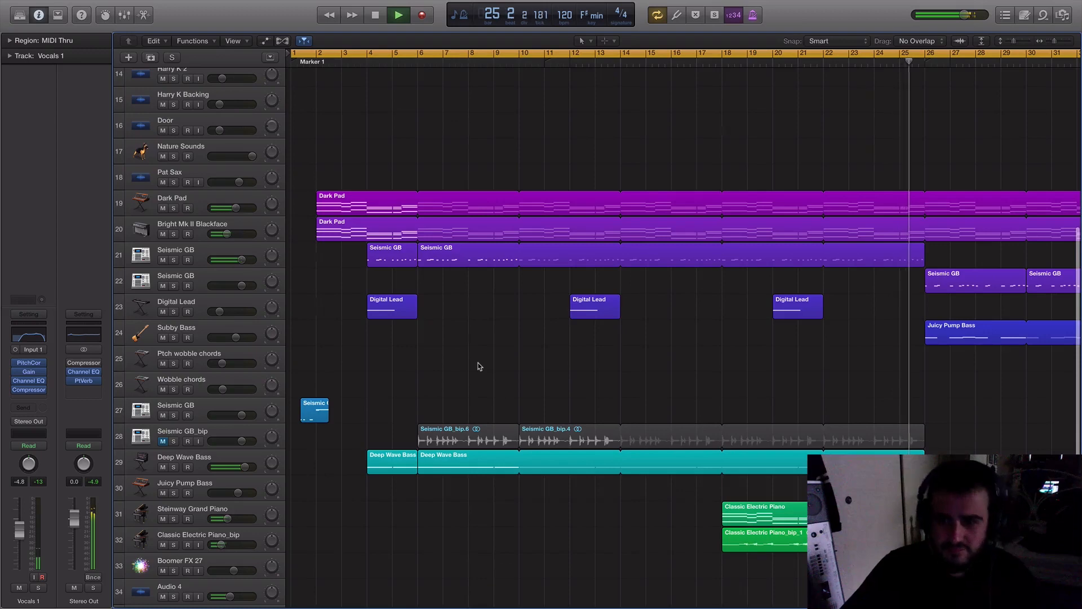
scroll(478, 366, down, 5)
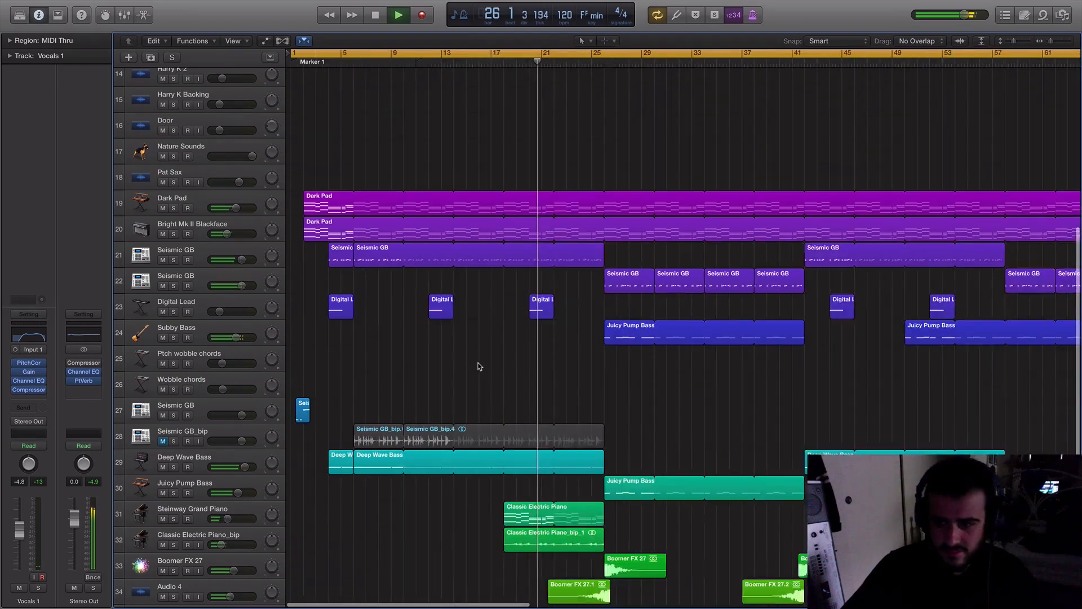
scroll(589, 418, up, 6)
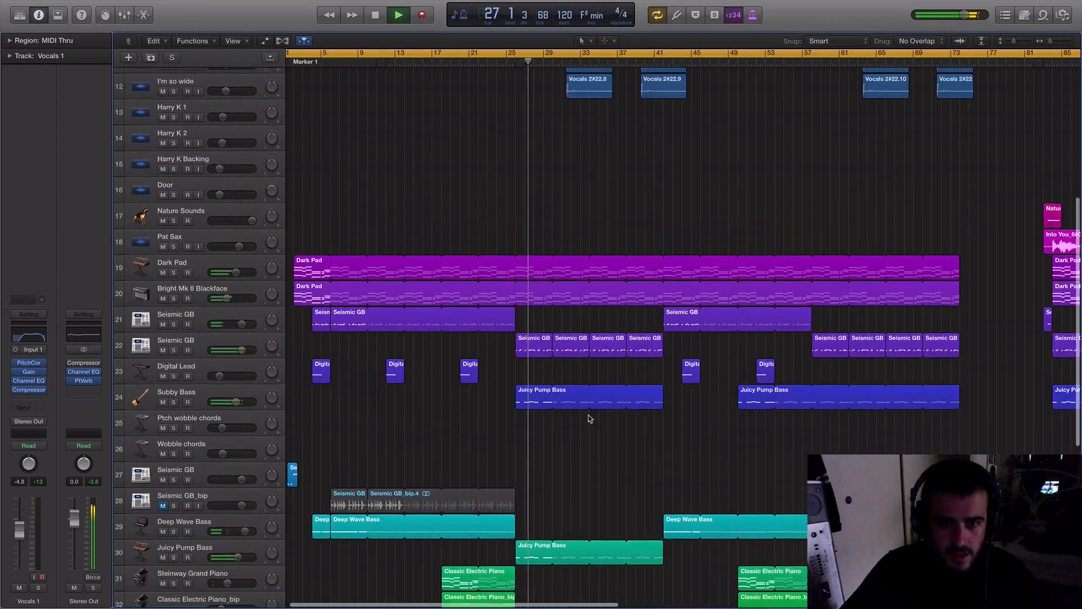
scroll(603, 285, up, 1)
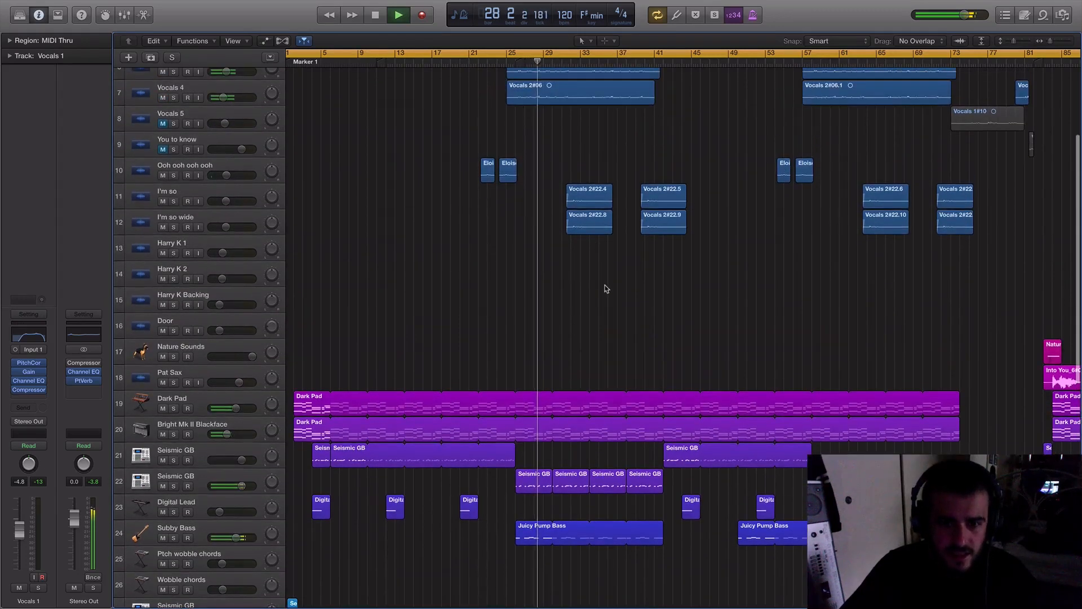
scroll(604, 287, right, 3)
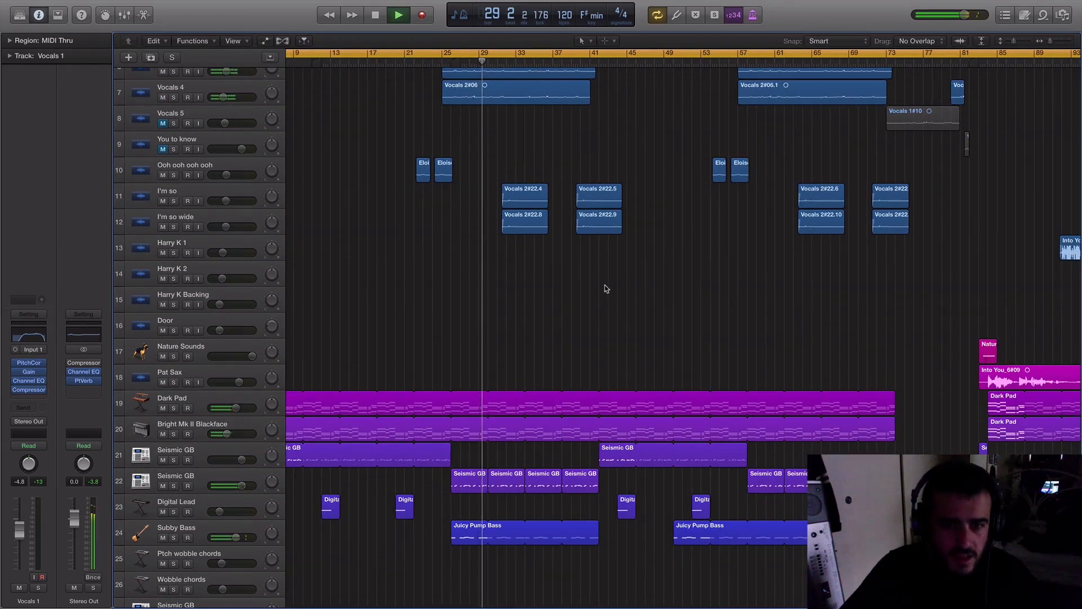
scroll(606, 289, up, 2)
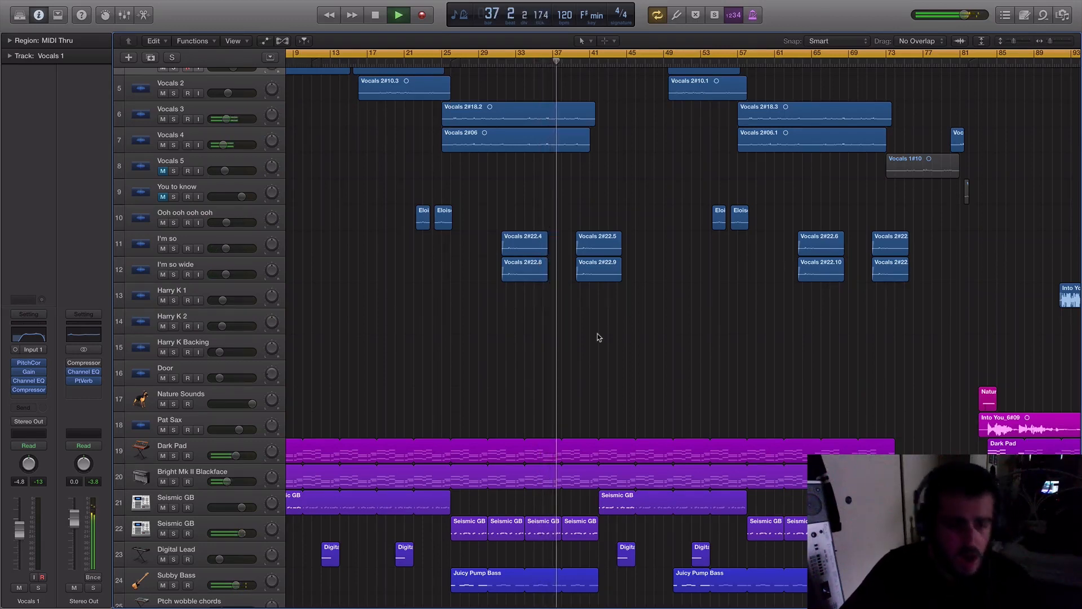
key(space)
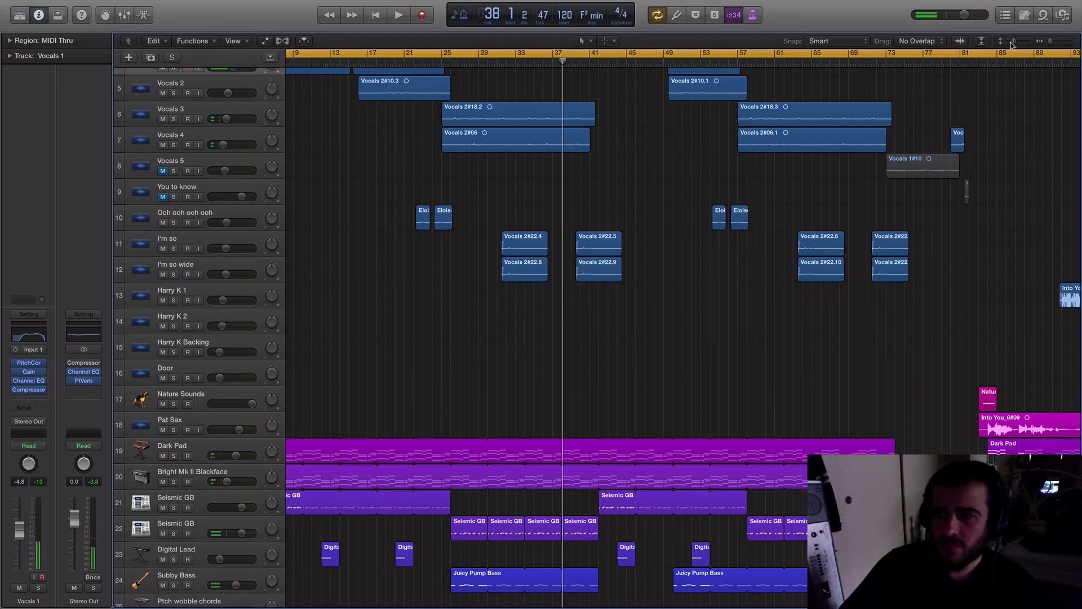
- Enlarge the track height, select the Vocals 3 track and set the cycle range from bar 25 to bar 42
drag(1014, 42, 1016, 42)
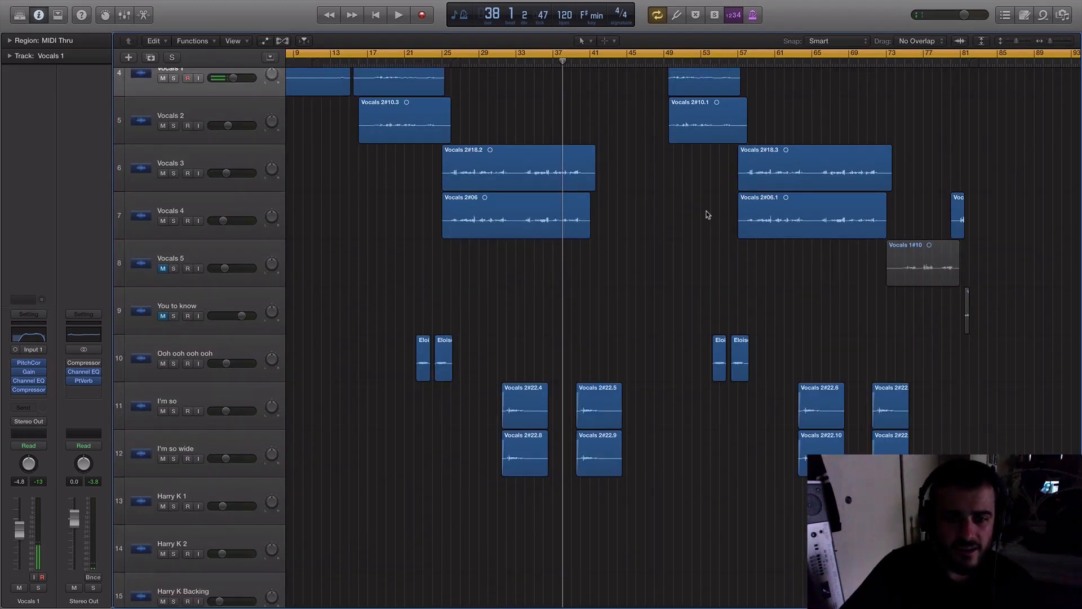
scroll(650, 253, up, 5)
scroll(650, 253, left, 5)
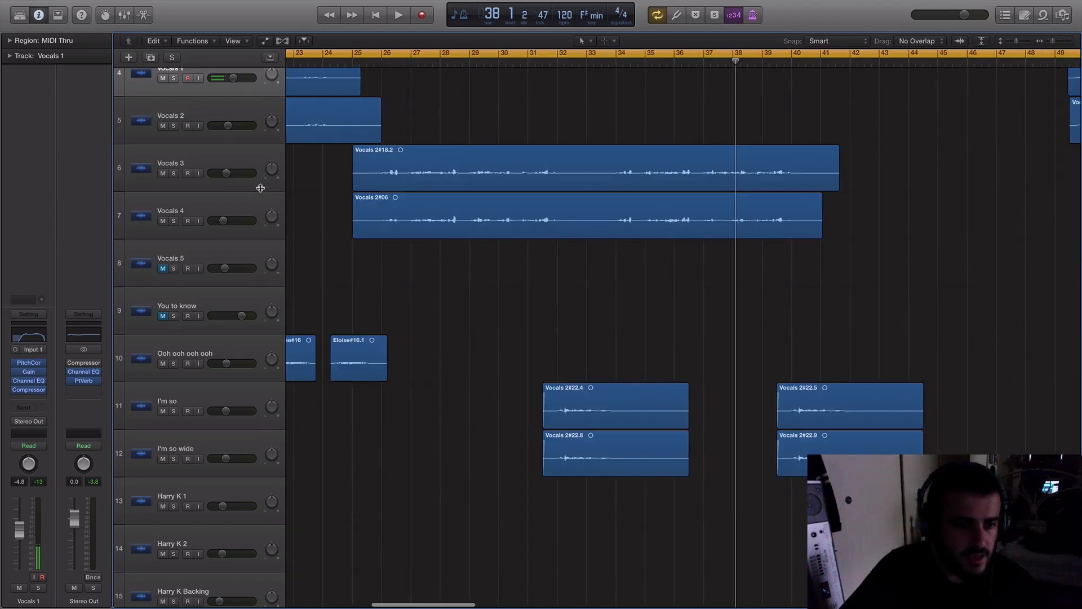
click(206, 164)
scroll(351, 205, left, 3)
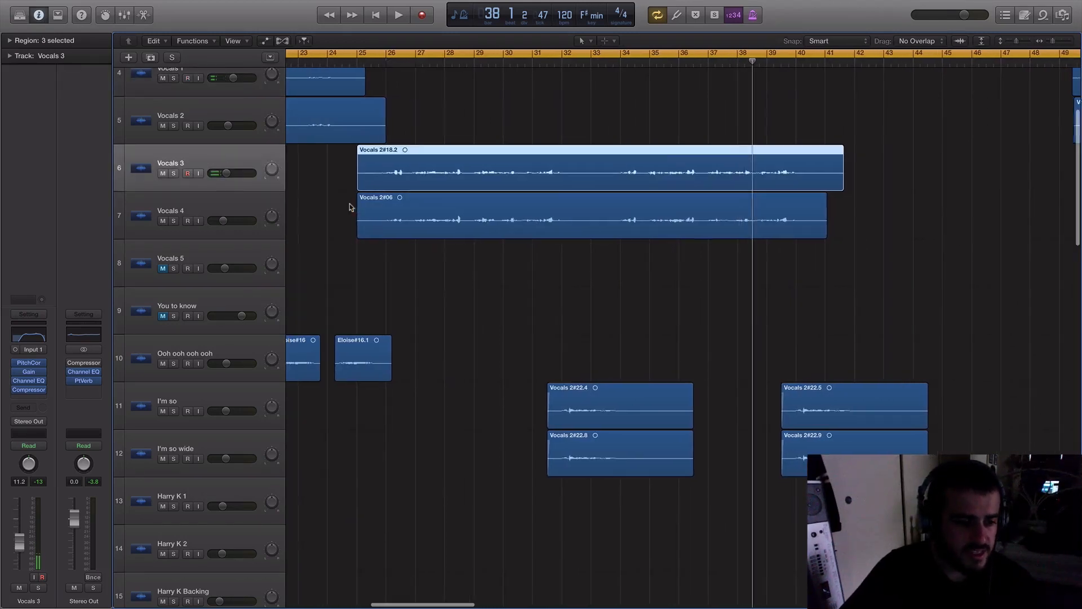
drag(400, 54, 886, 92)
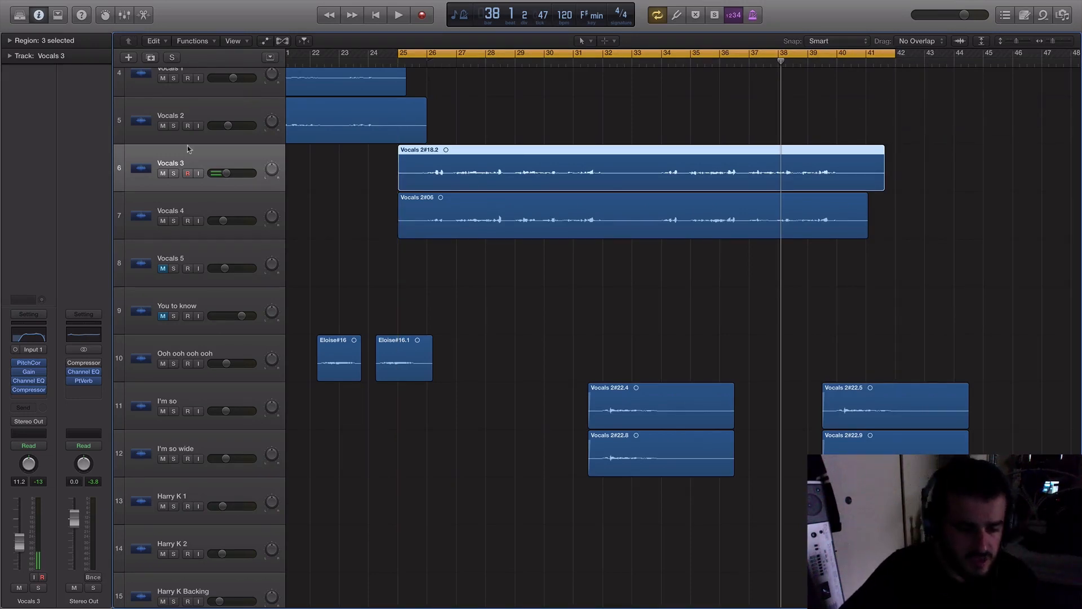
- Solo the Vocals 3 track, deselect its region and turn the solo off again
click(173, 173)
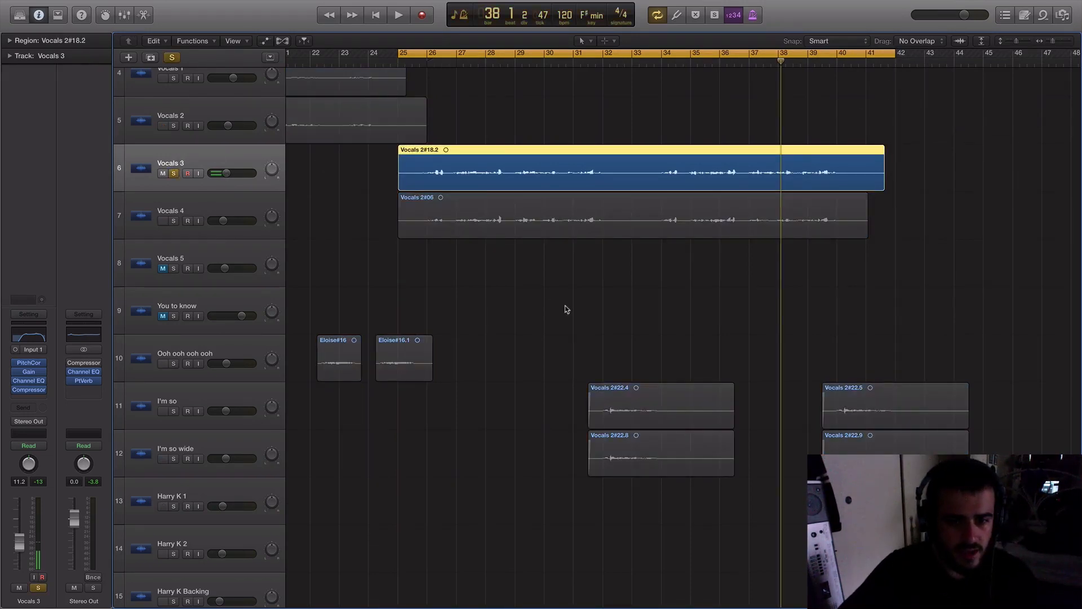
click(566, 310)
scroll(566, 307, up, 3)
scroll(403, 285, left, 5)
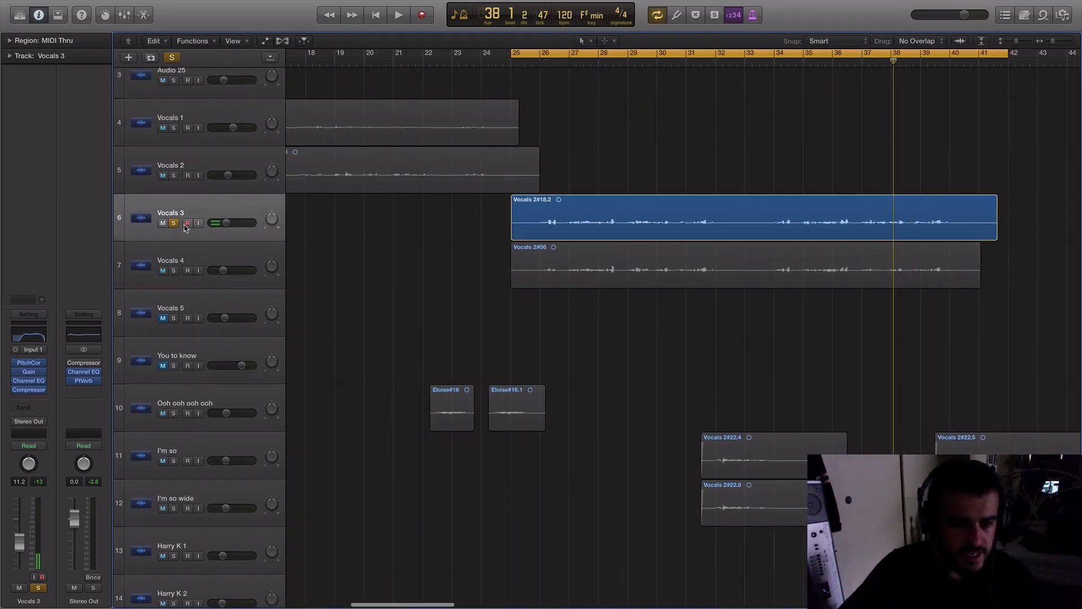
click(174, 224)
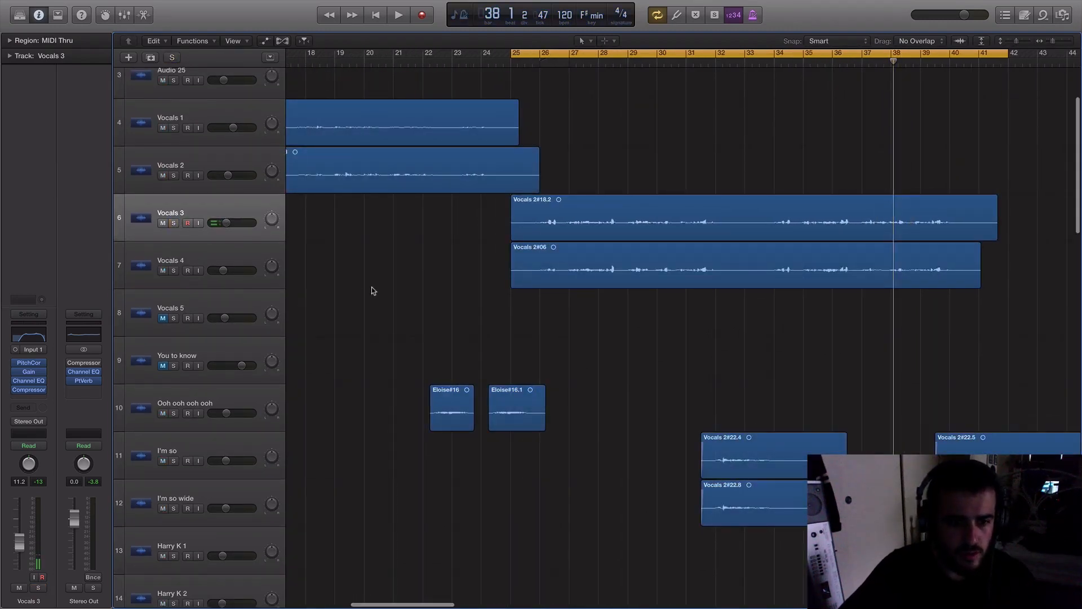
- Examine how the vocal regions are laid out across the tracks over the whole song
key(super+Left)
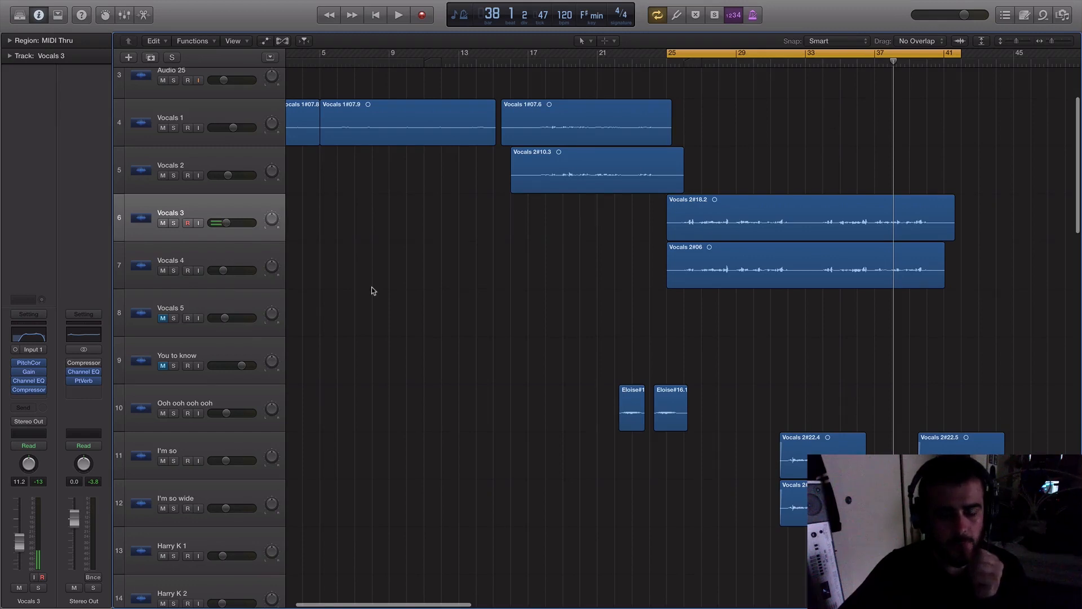
scroll(371, 287, up, 6)
scroll(371, 286, left, 2)
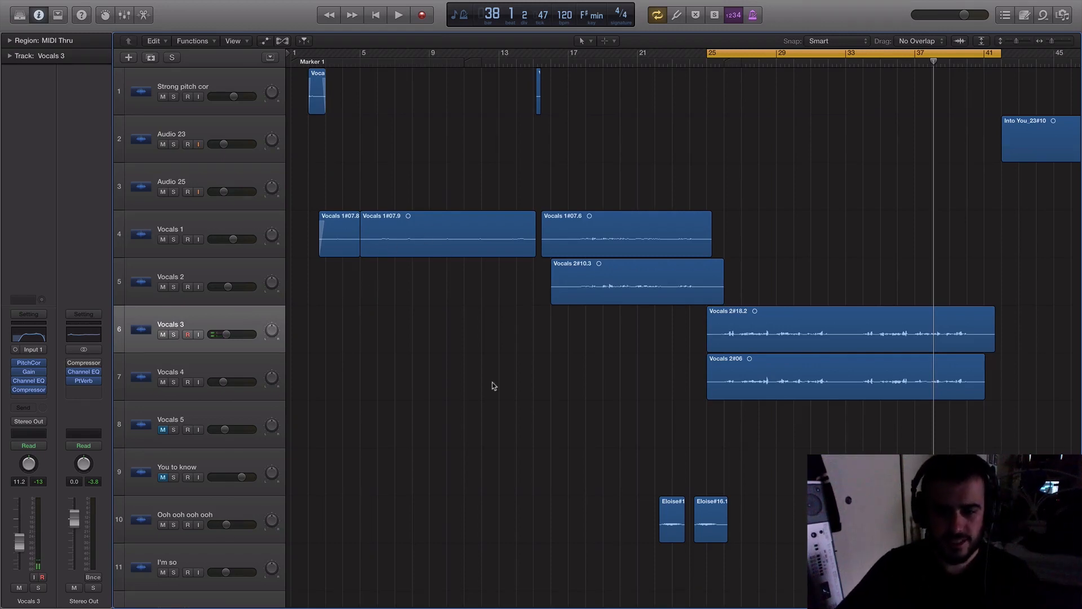
scroll(492, 382, right, 8)
scroll(492, 386, down, 20)
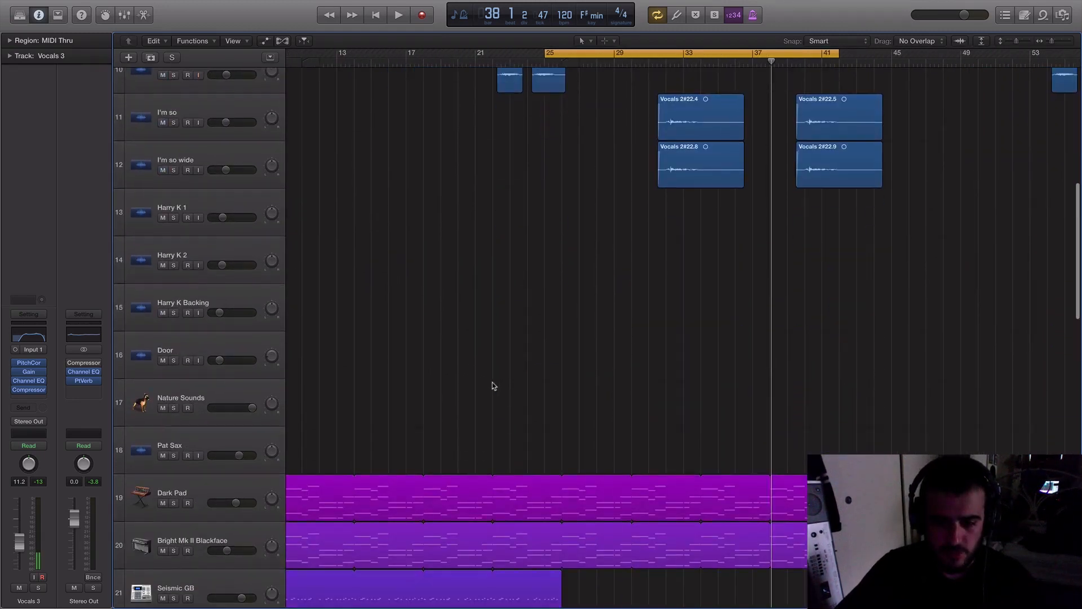
scroll(492, 386, up, 12)
scroll(492, 383, up, 10)
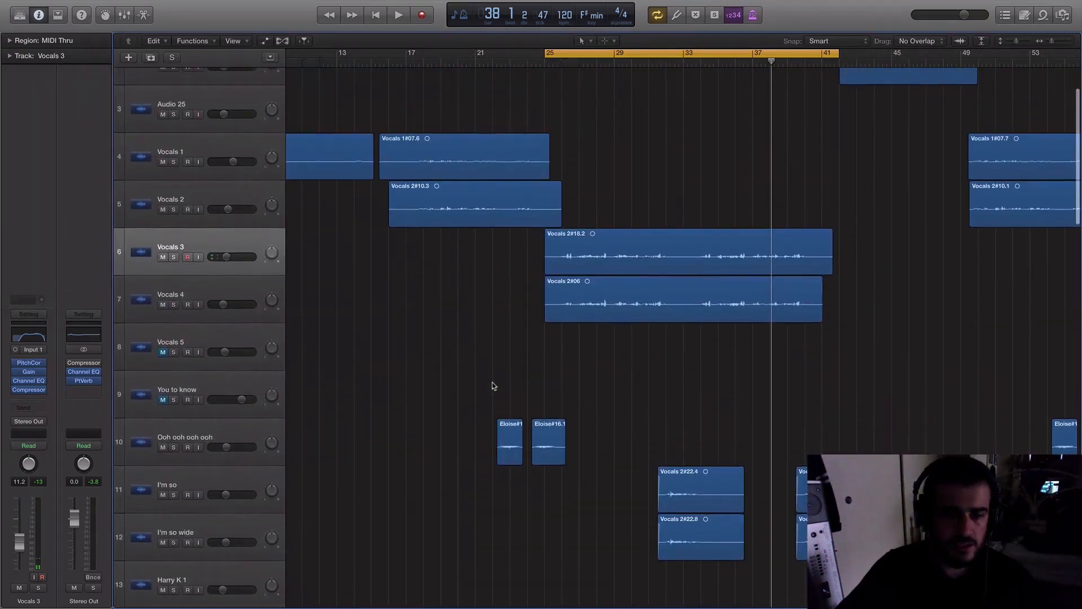
scroll(475, 361, left, 8)
scroll(475, 361, down, 5)
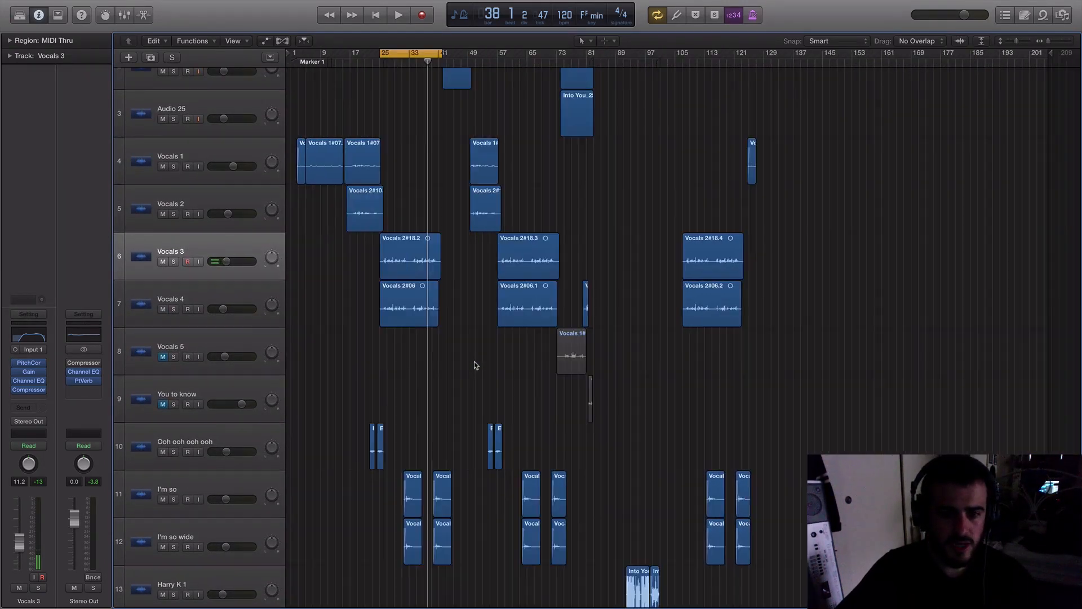
scroll(475, 361, up, 4)
scroll(369, 339, up, 4)
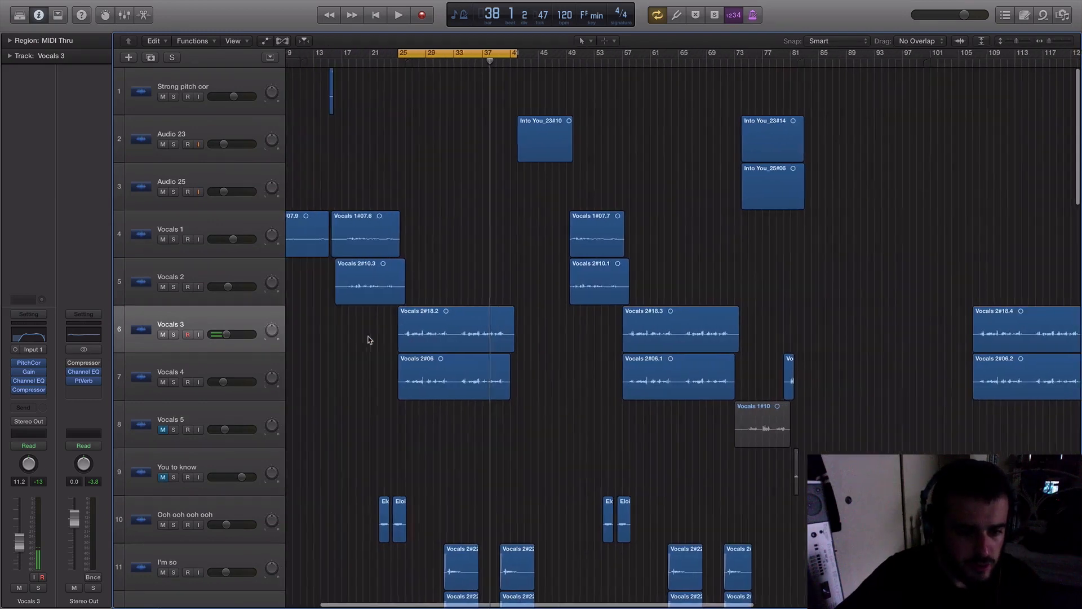
- Select the Vocals 1, Vocals 2, Vocals 3 and Vocals 4 tracks together
click(203, 360)
shift+click(210, 325)
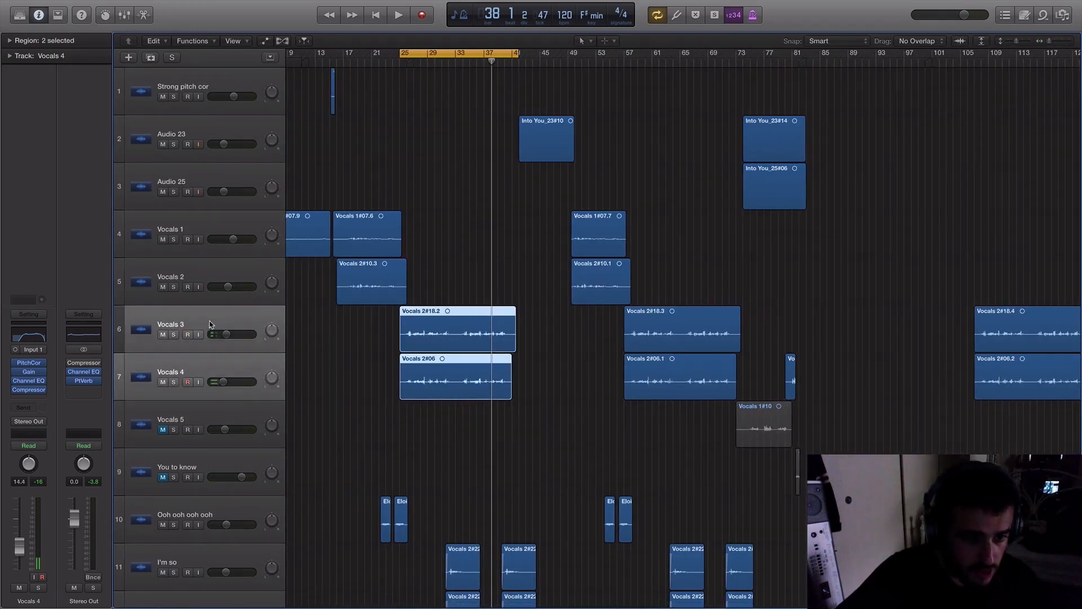
shift+click(209, 272)
shift+click(208, 226)
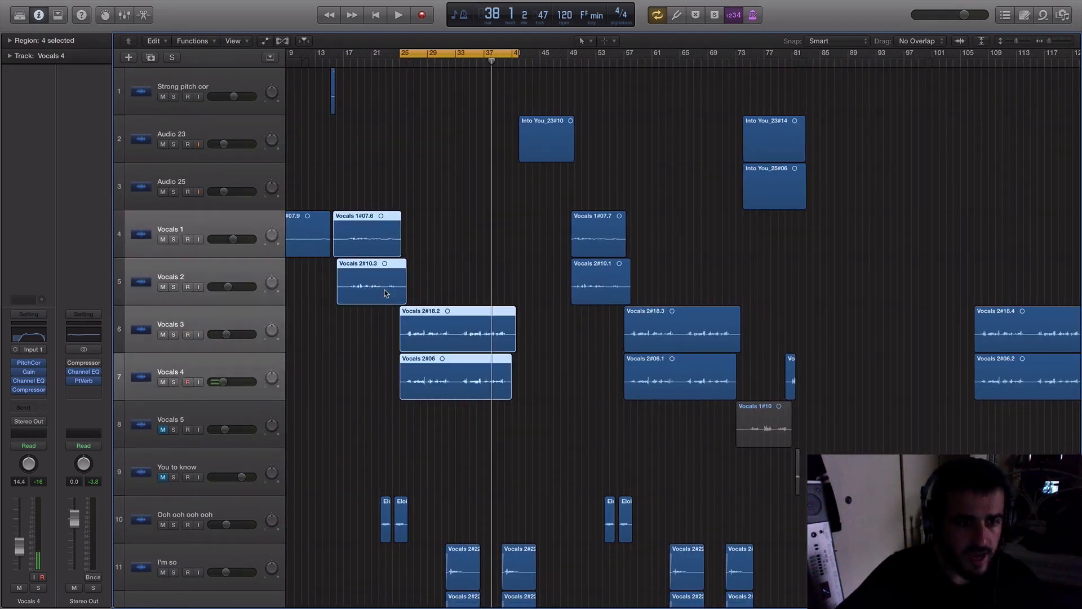
scroll(385, 290, left, 3)
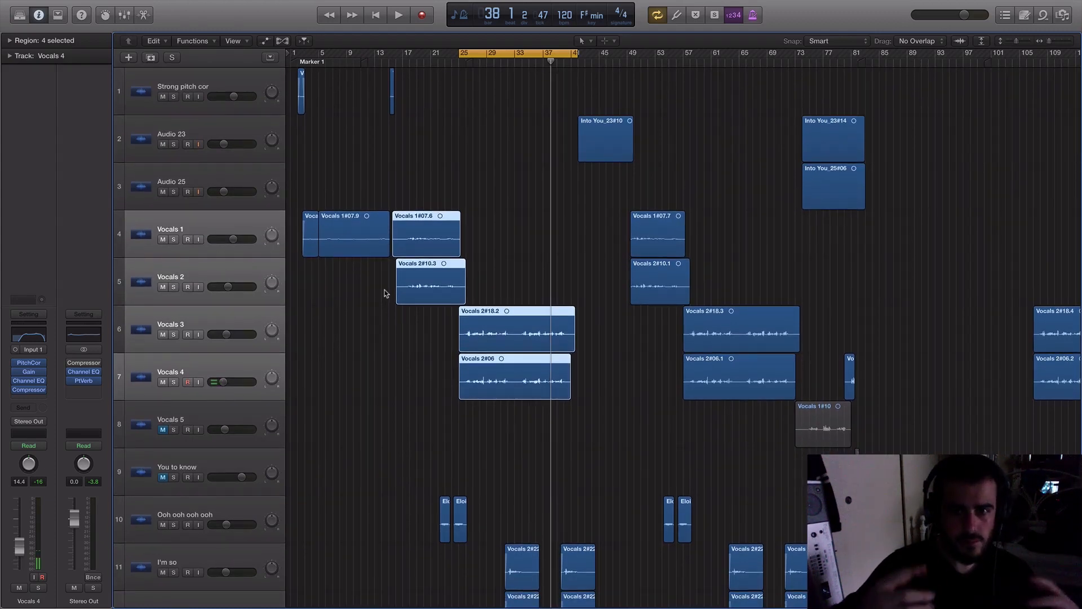
right_click(228, 219)
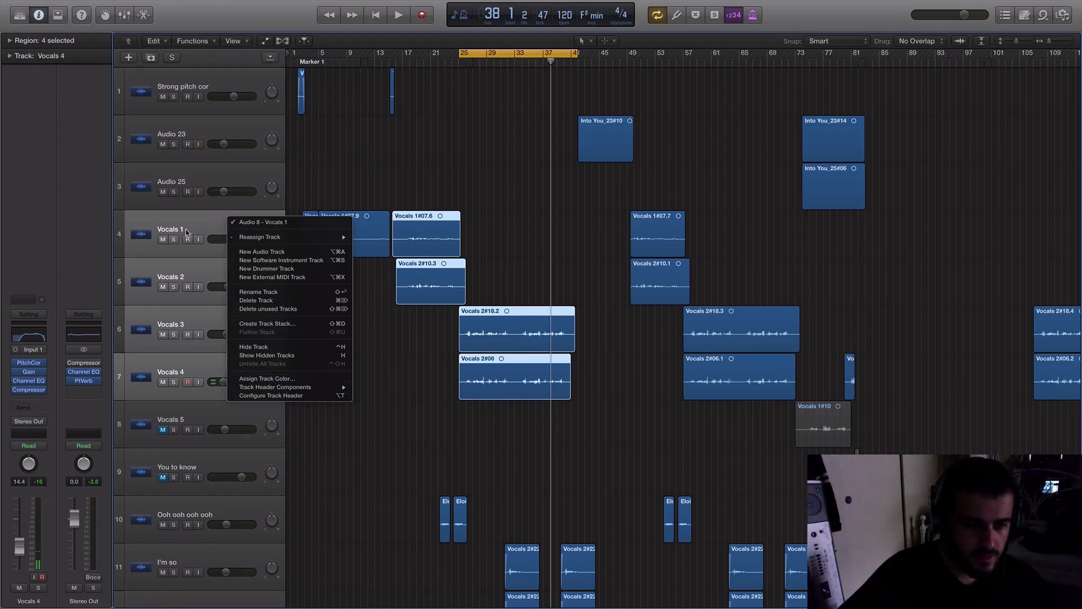
click(223, 222)
- Select the Vocals 1 and 2 regions that end near bar 25, and after them the Vocals 3 and 4 regions starting at bar 25
drag(429, 203, 447, 350)
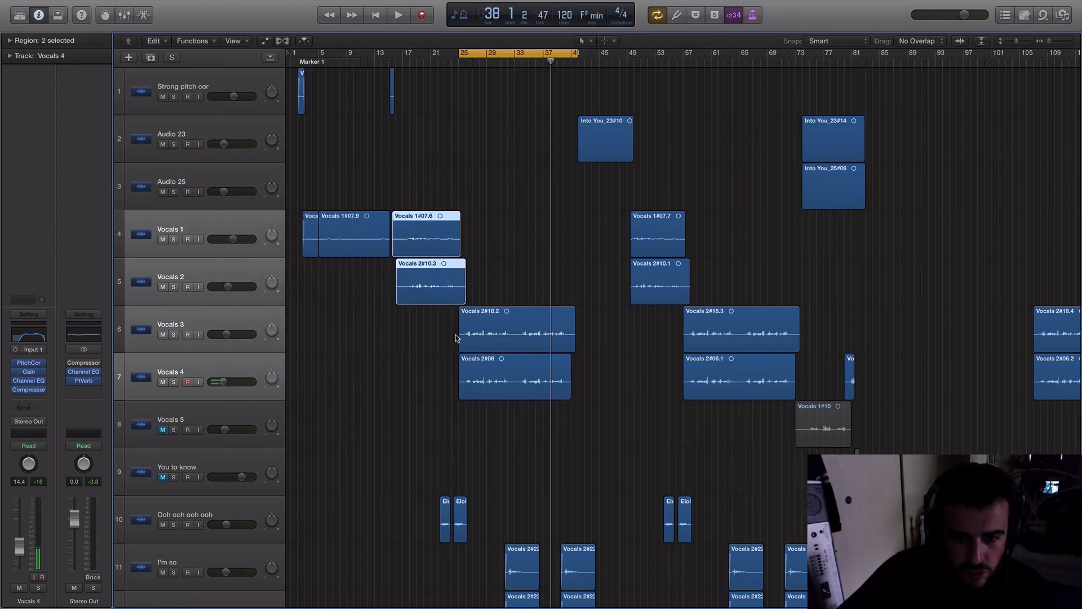
mouse_move(494, 274)
mouse_down()
mouse_move(526, 439)
mouse_move(551, 454)
mouse_move(510, 270)
mouse_up()
click(552, 454)
drag(509, 369, 566, 427)
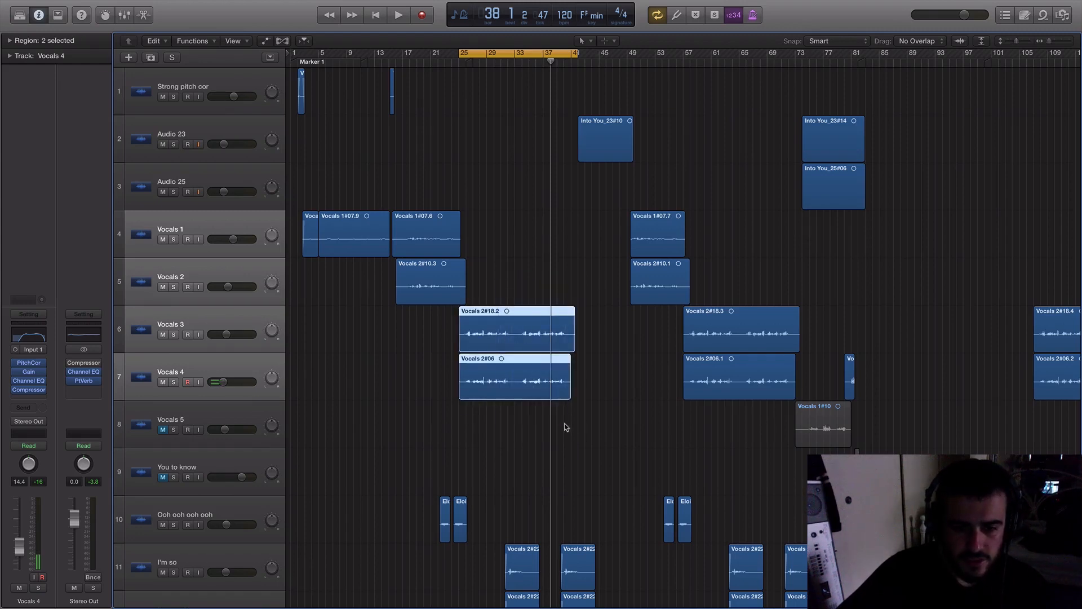
- Reselect the Vocals 3 and Vocals 4 regions that start at bar 25
click(505, 293)
drag(505, 301, 550, 424)
- Select the I'm so and I'm so wide tracks in turn and switch the I'm so channel to stereo input In 1-2
scroll(550, 424, down, 4)
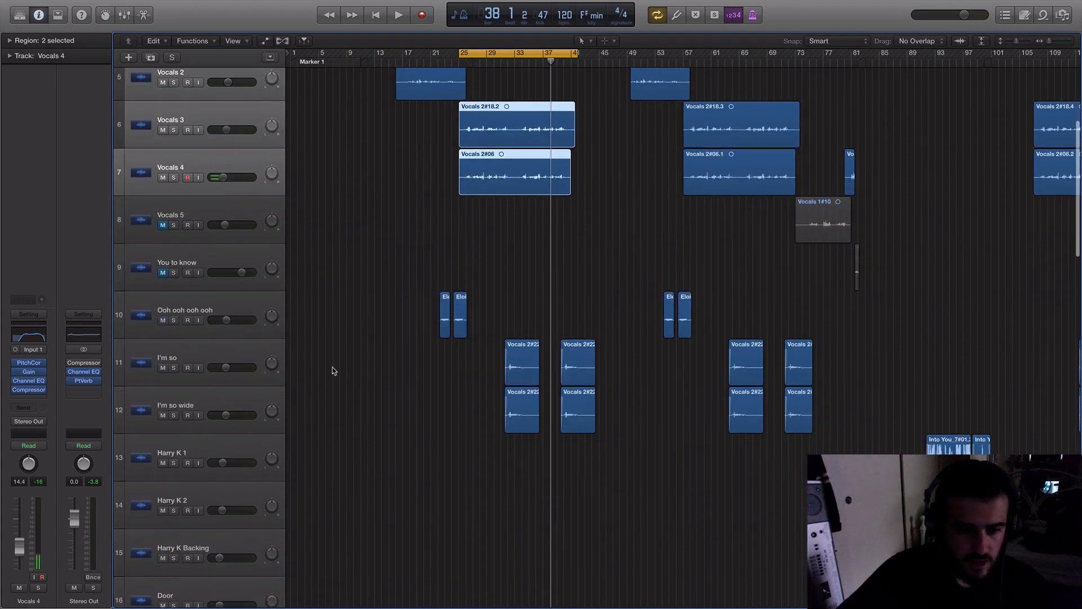
click(223, 350)
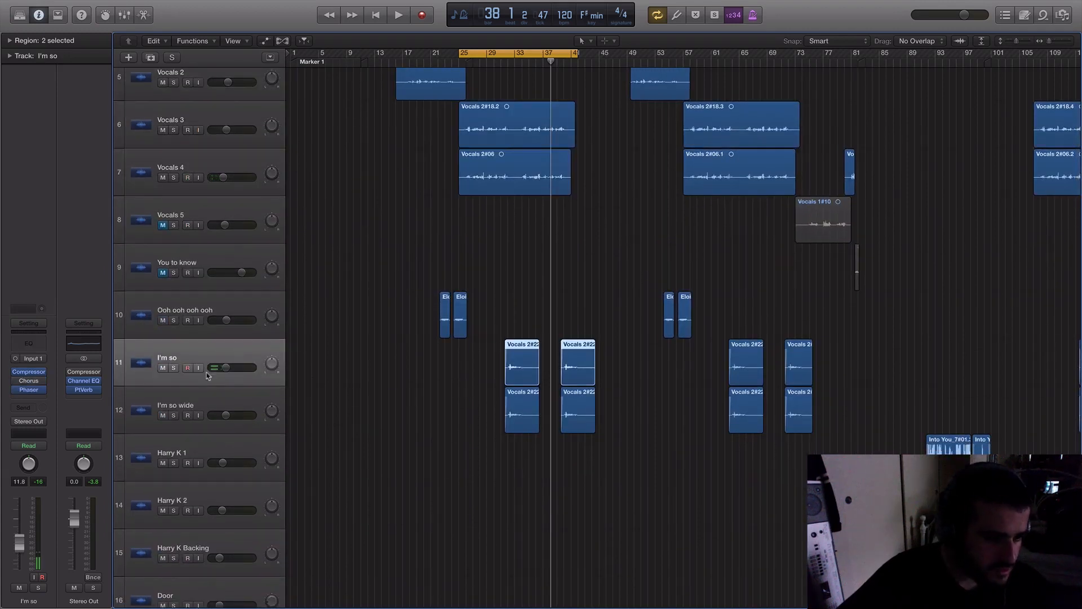
click(201, 397)
click(198, 350)
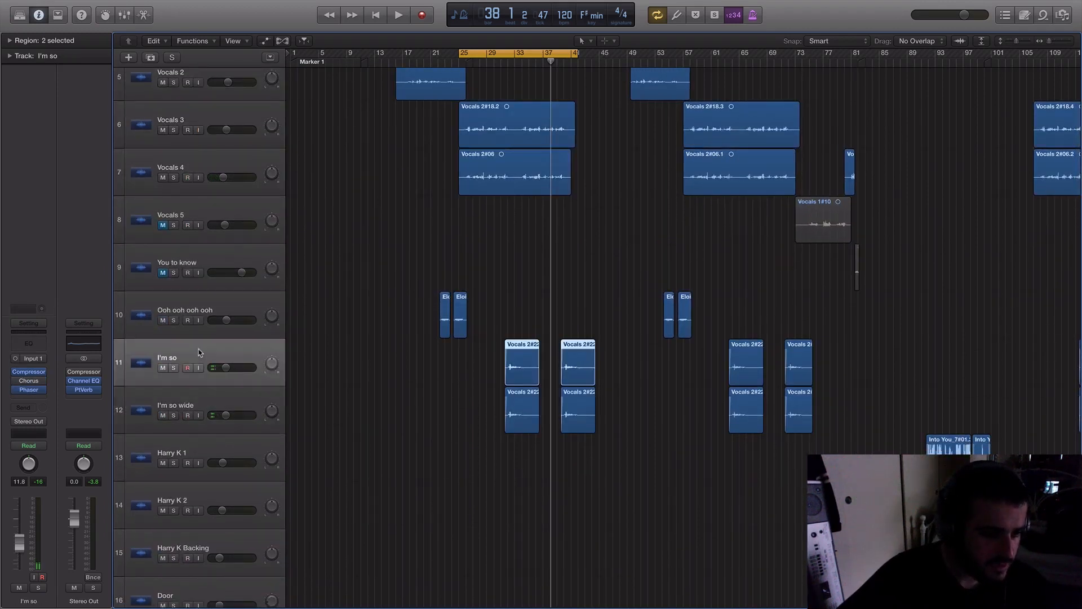
click(459, 333)
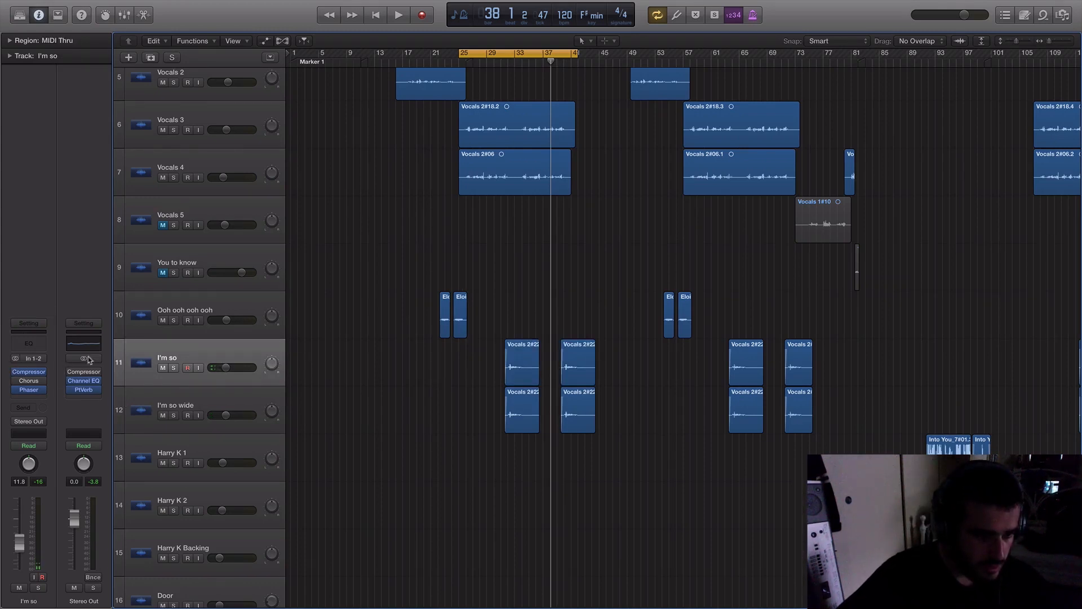
click(228, 402)
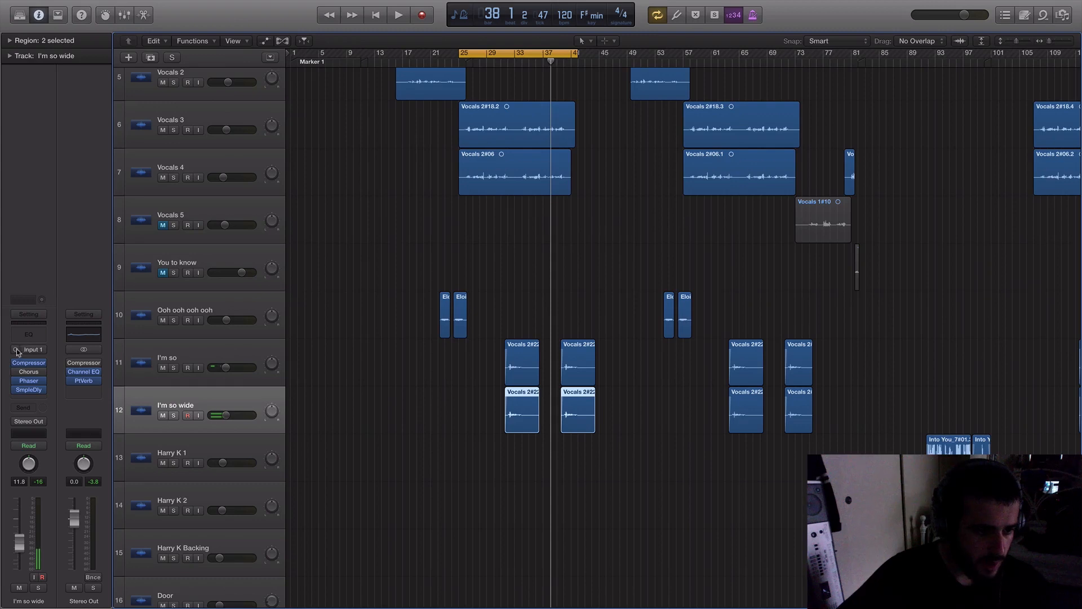
click(255, 340)
- Select the first two regions on both the I'm so and I'm so wide tracks together, and clear the selection again
drag(457, 383, 567, 444)
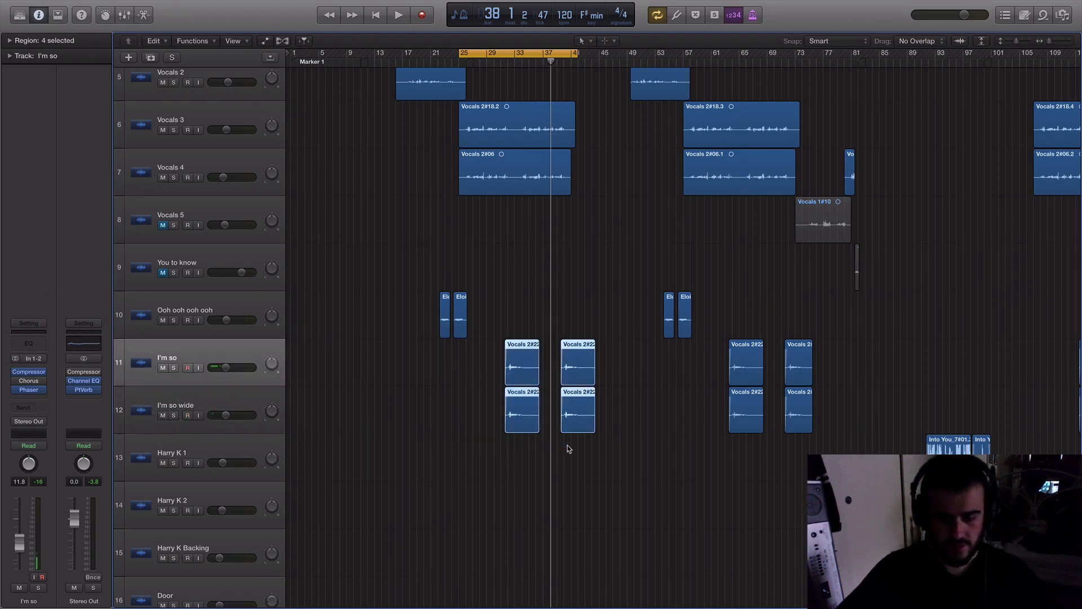
scroll(567, 445, up, 5)
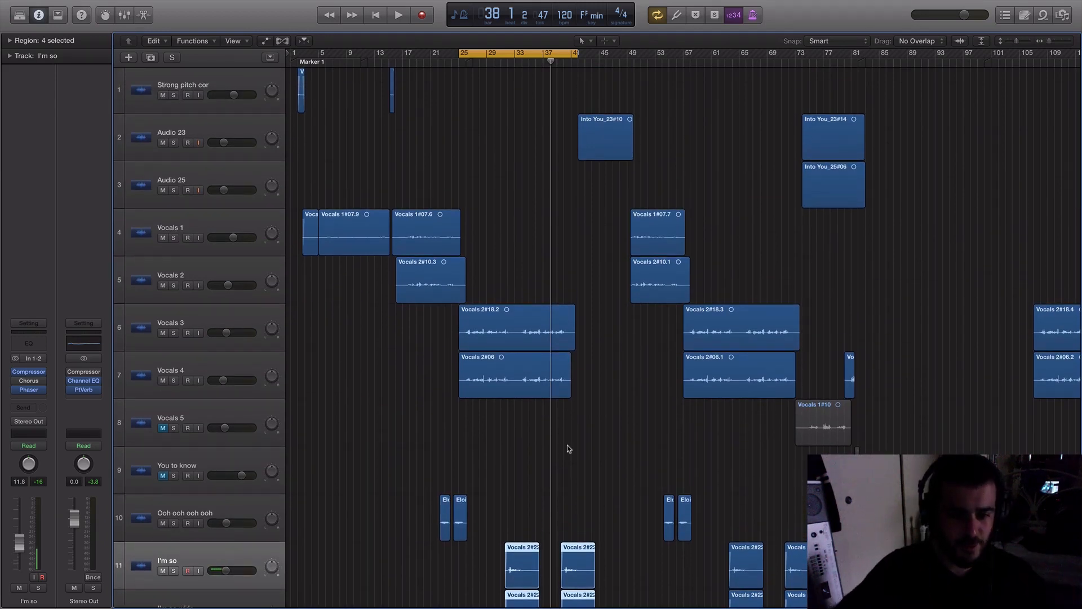
click(605, 442)
- Group the Vocals 3 and Vocals 4 tracks into a Summing Stack and solo the stack
scroll(605, 441, down, 2)
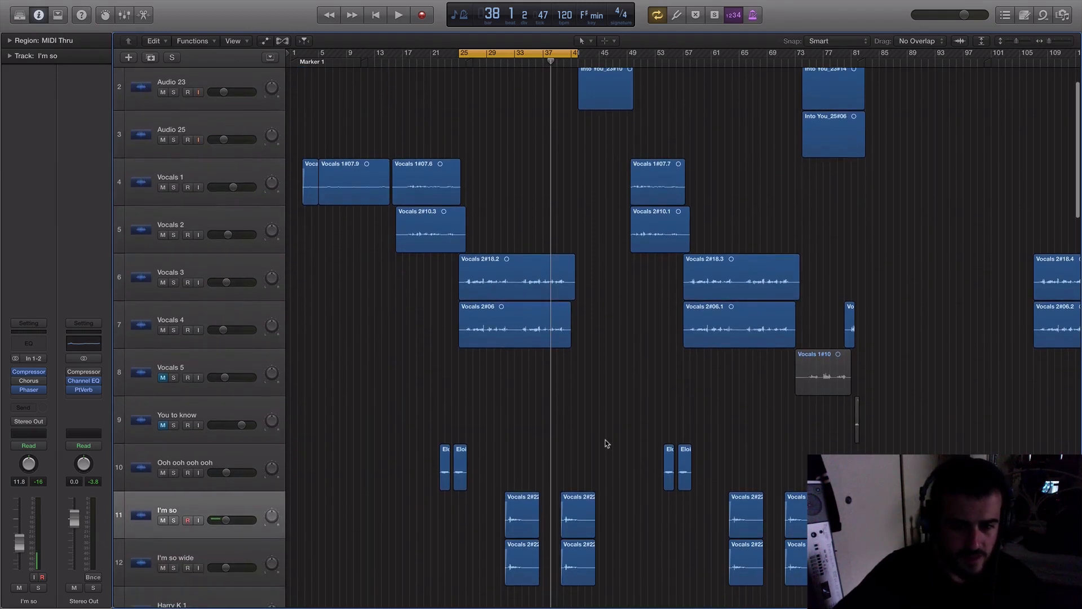
click(218, 307)
click(213, 270)
shift+click(218, 317)
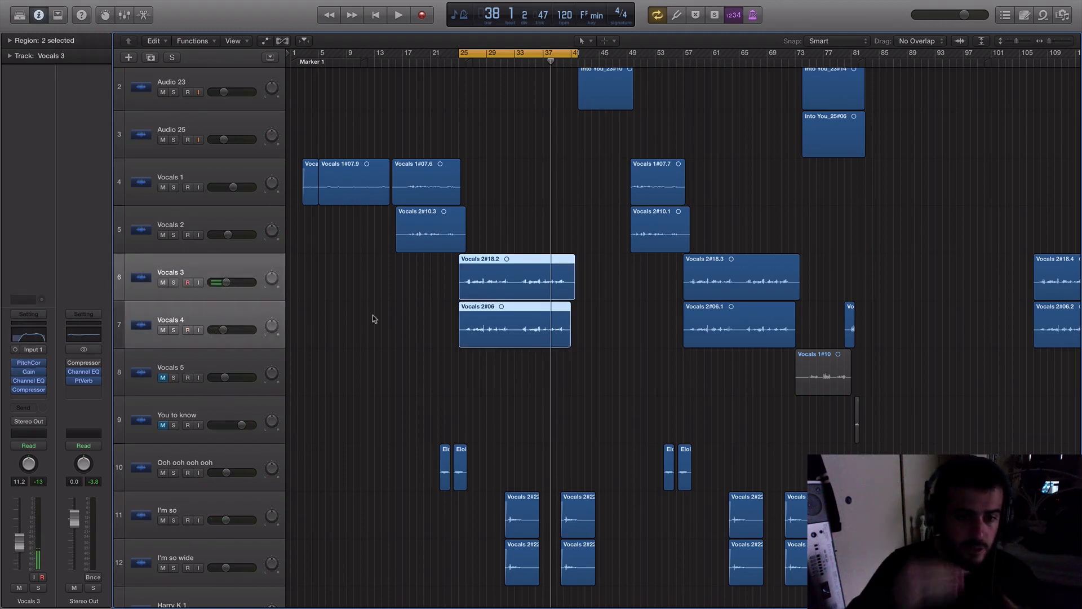
right_click(223, 269)
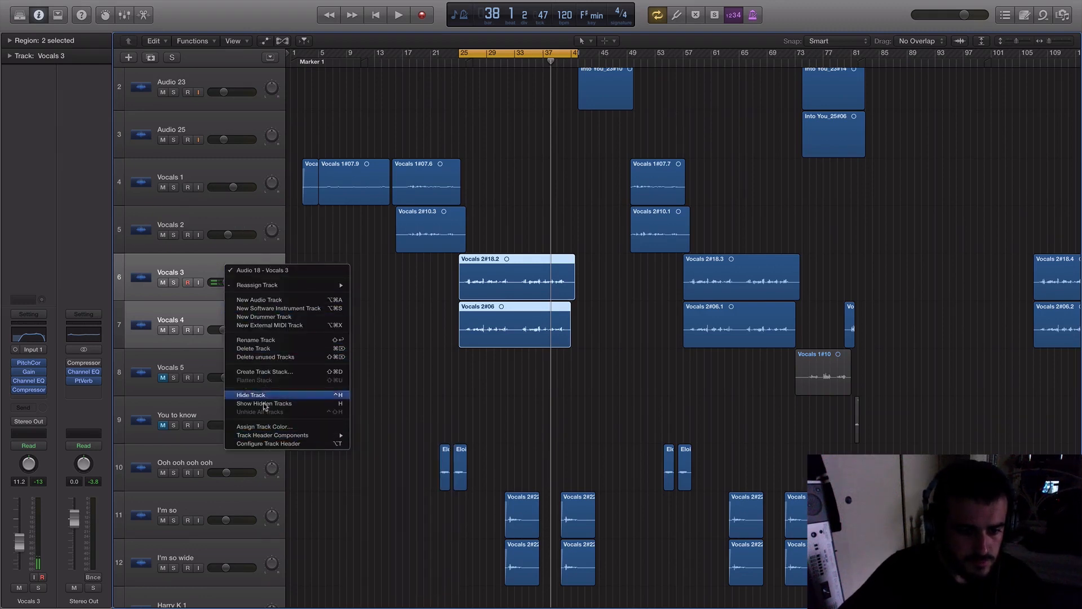
click(266, 371)
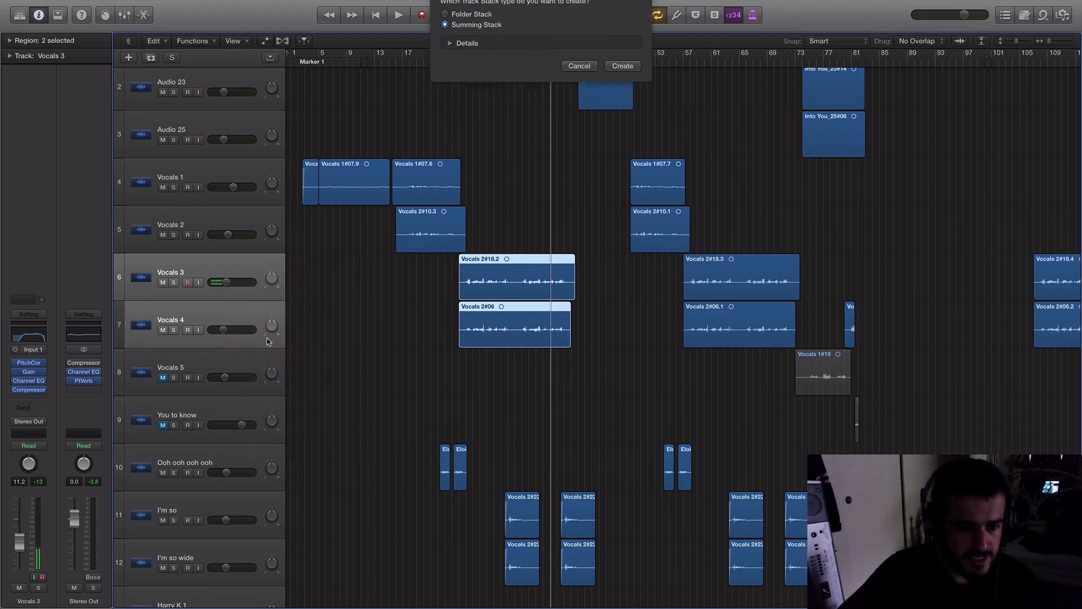
click(622, 81)
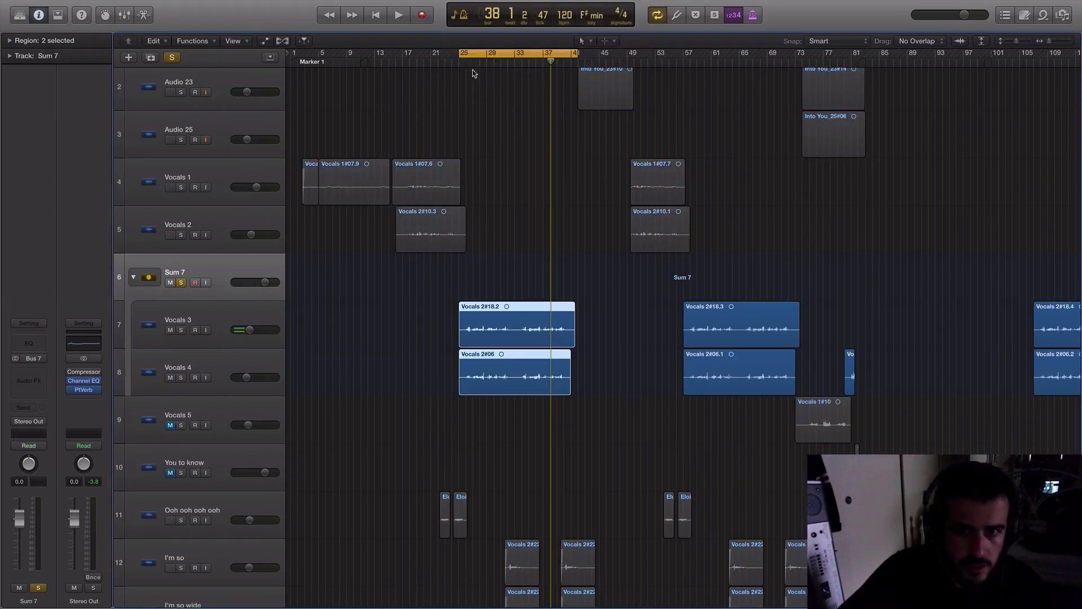
- Play the soloed vocal stack from bar 25, select its Vocals 3 track and stop playback
key(space)
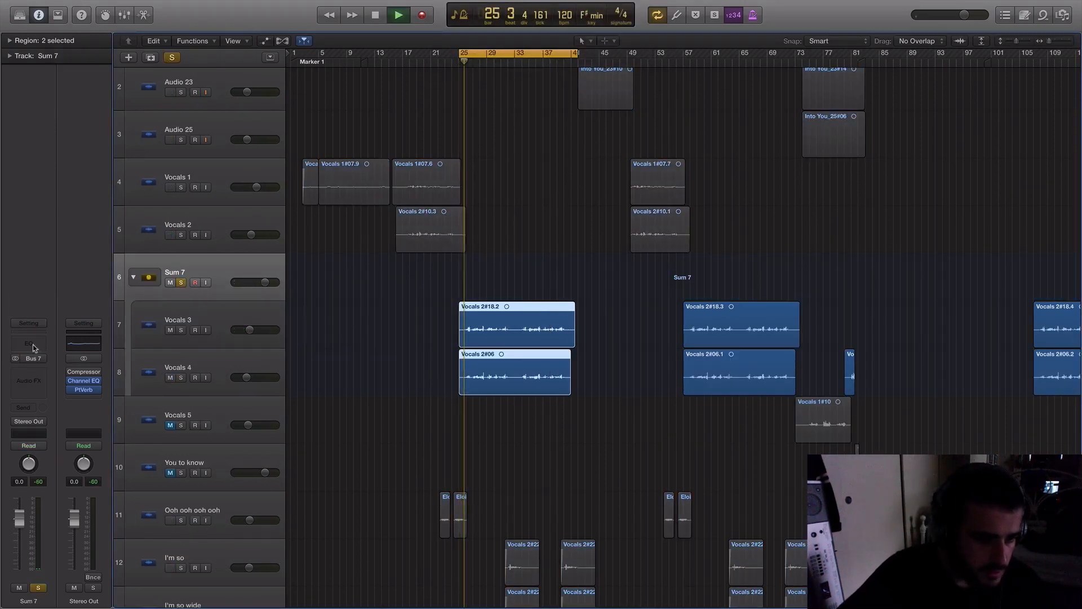
click(191, 318)
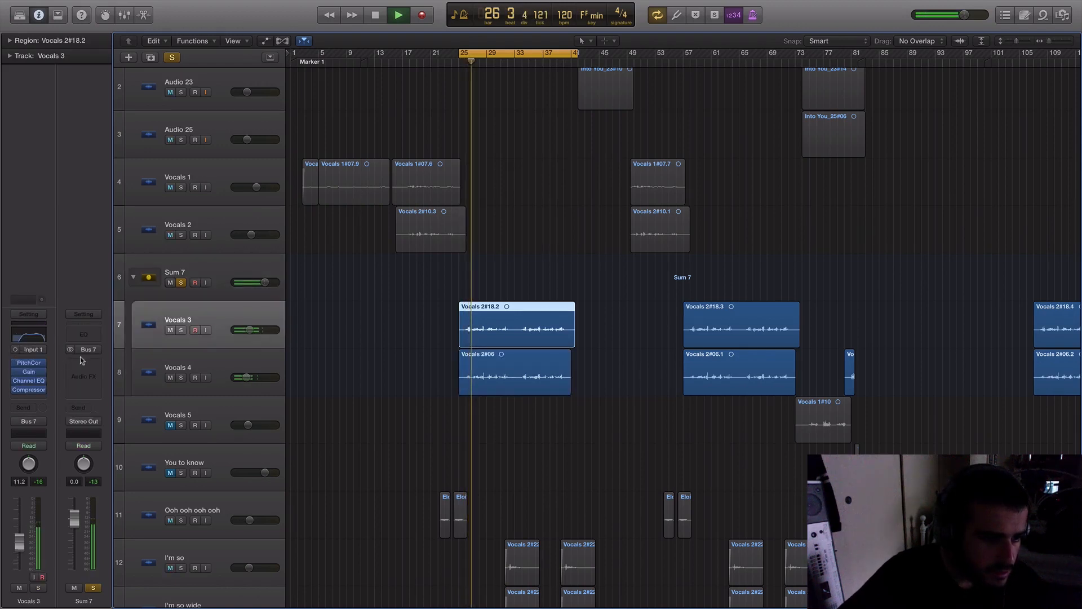
key(space)
- Switch the channel inputs of the Vocals 3 and Vocals 4 tracks to stereo In 1-2
click(221, 358)
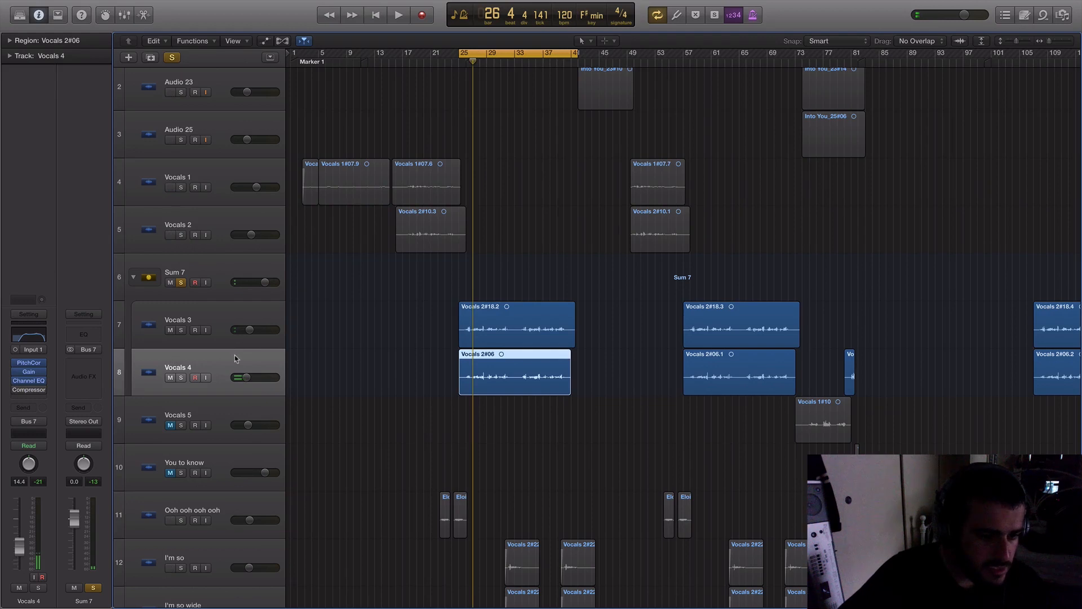
click(221, 331)
click(221, 361)
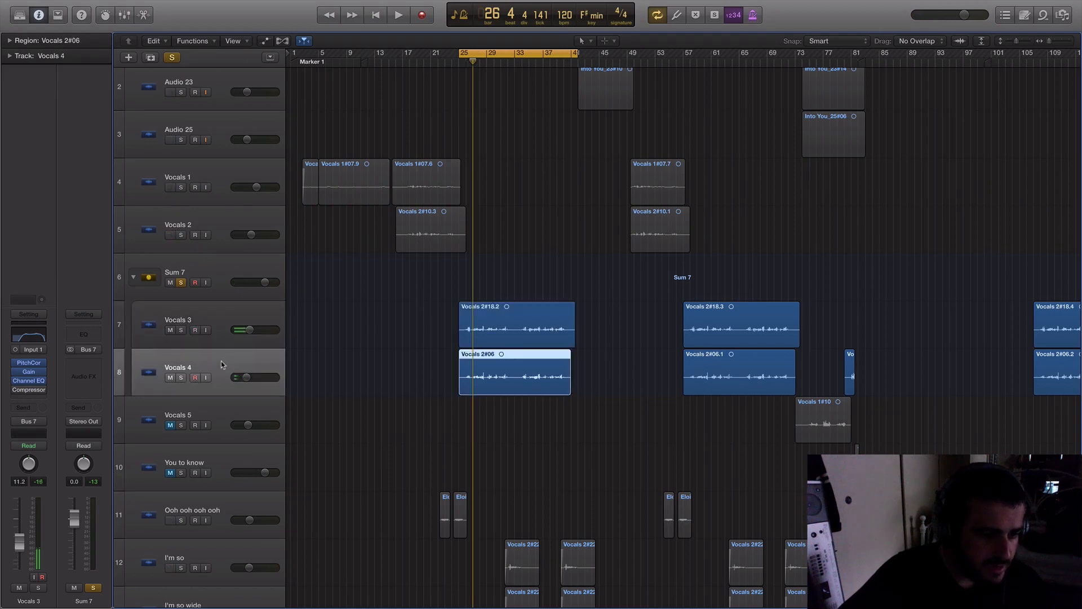
click(150, 308)
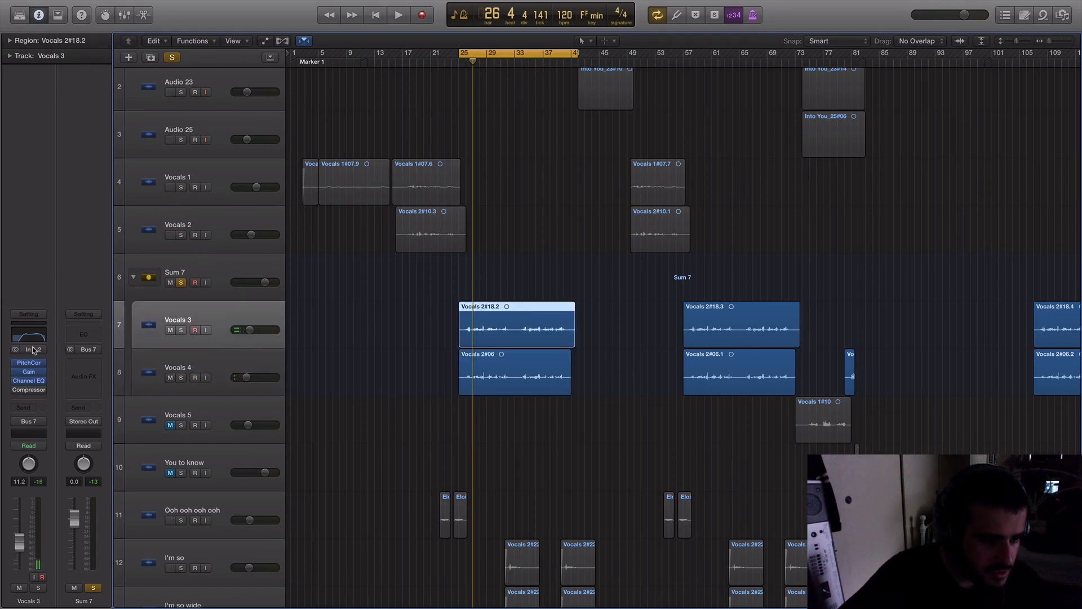
key(Down)
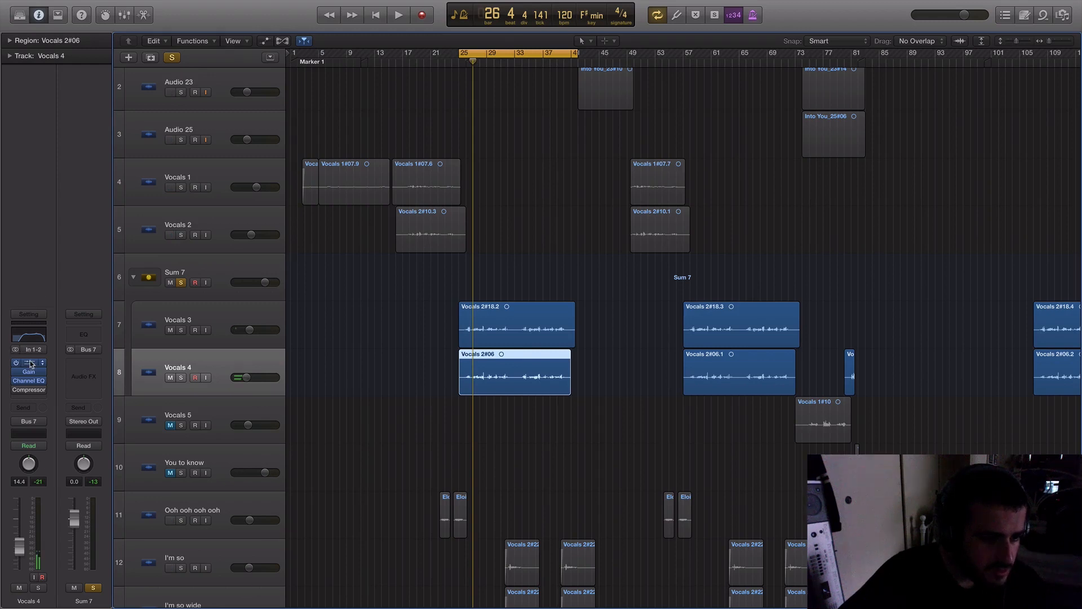
- Inspect the Vocals 4 Pitch Correction settings and the Flex Pitch notes of its region at bar 25, and close both
click(30, 364)
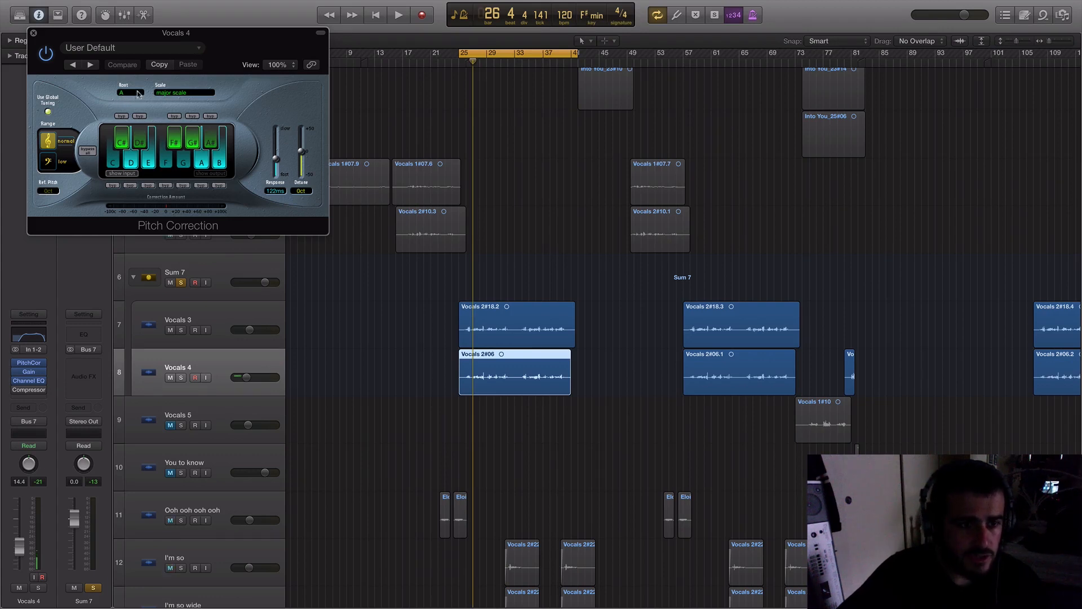
click(34, 33)
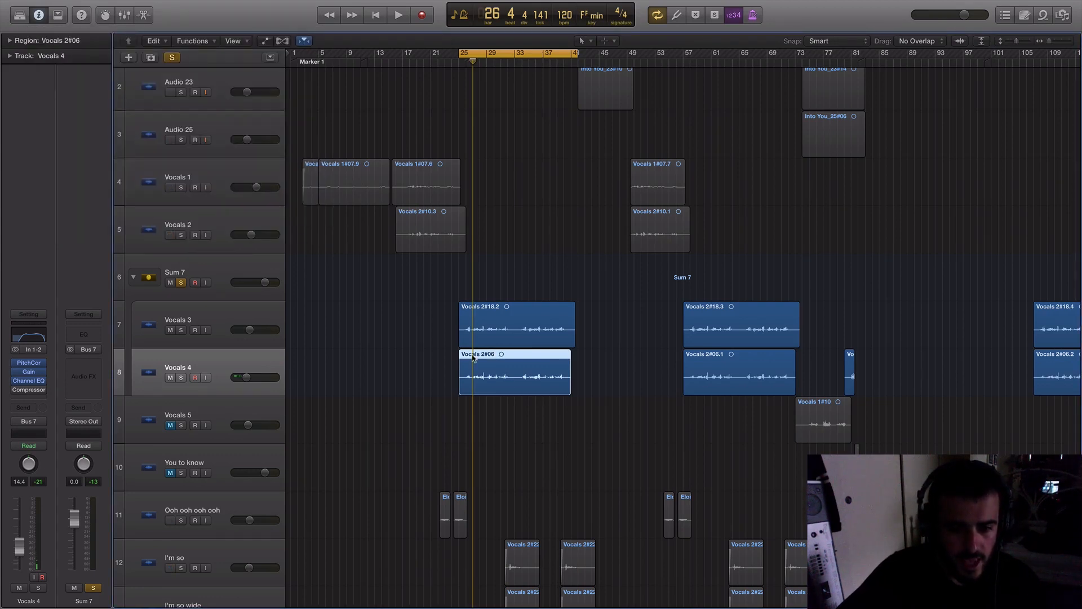
double_click(511, 373)
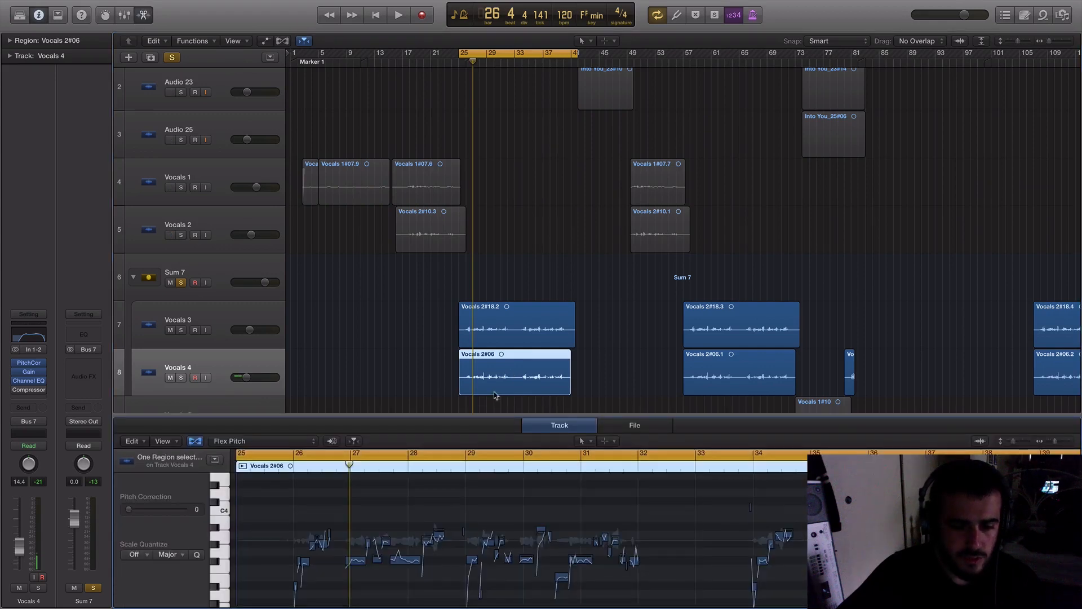
click(30, 366)
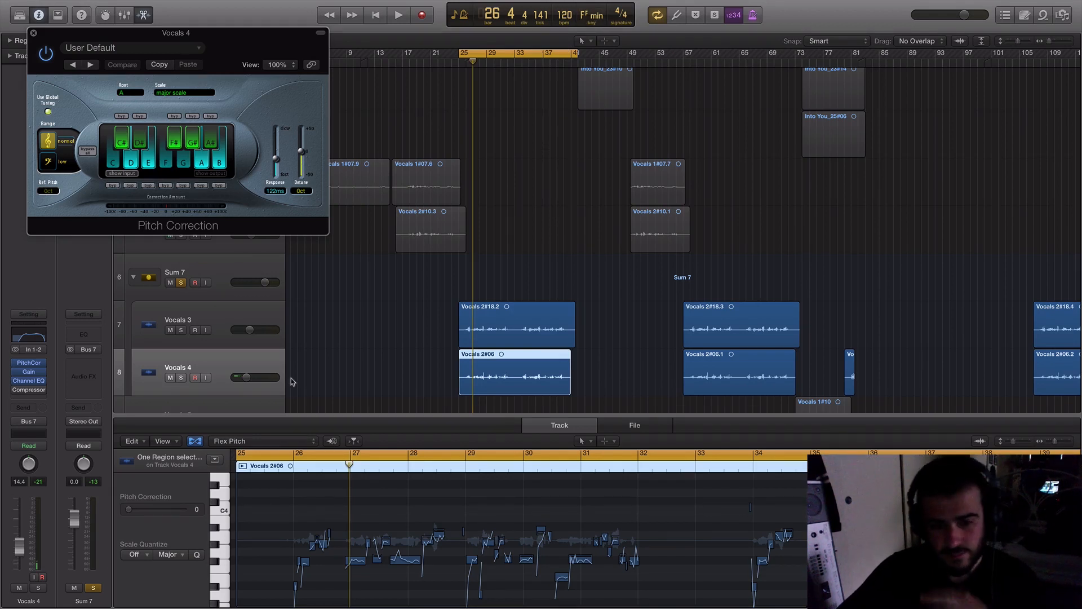
drag(403, 415, 451, 607)
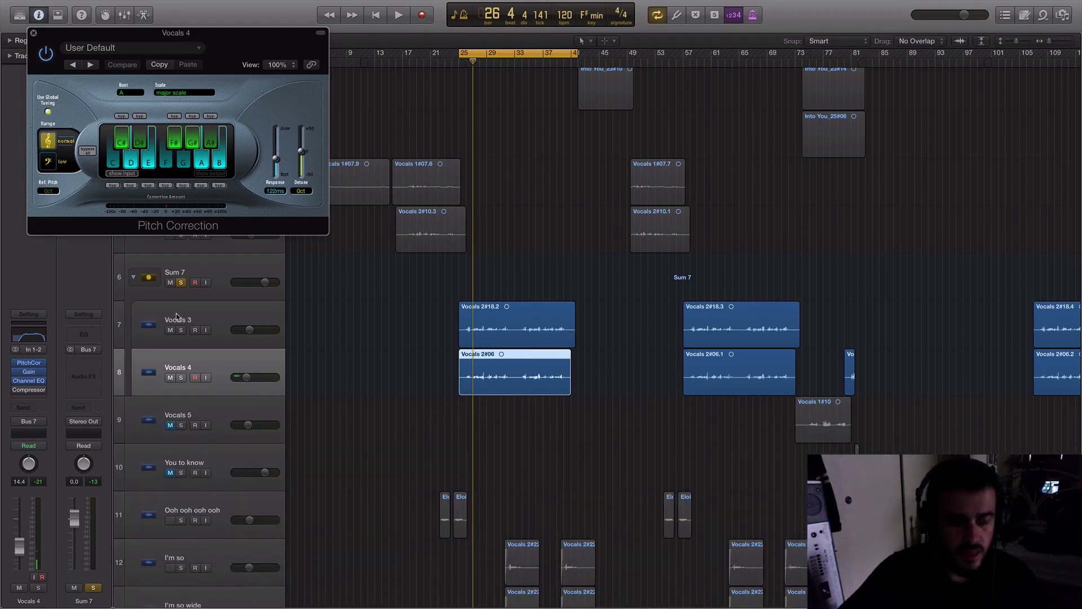
click(33, 33)
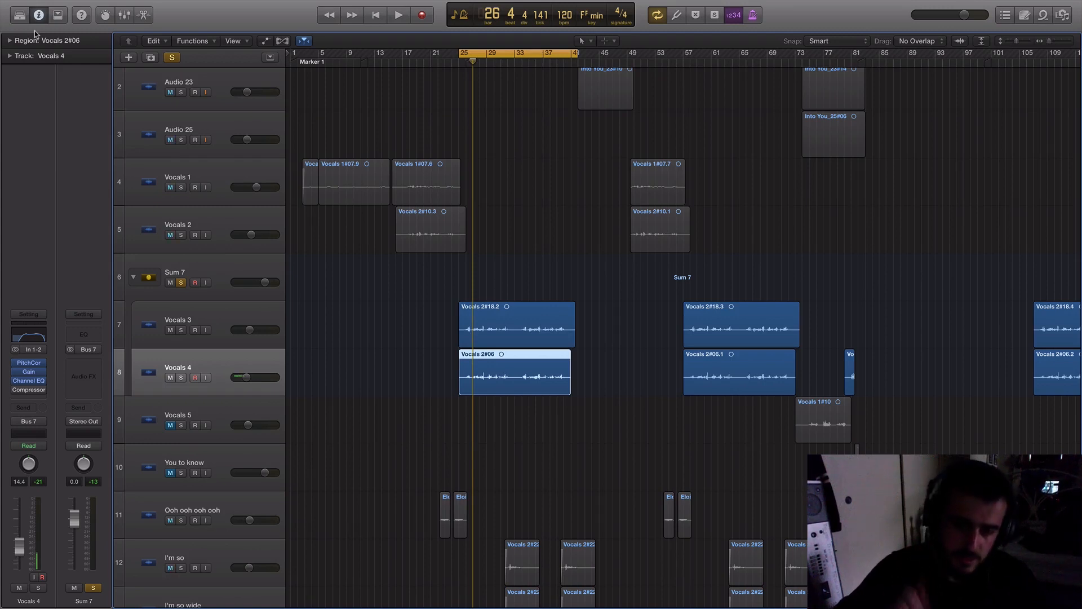
- Clear the region selection and compare the channel strips of the Sum 7 stack and the Vocals 3 track
click(407, 355)
scroll(407, 355, up, 2)
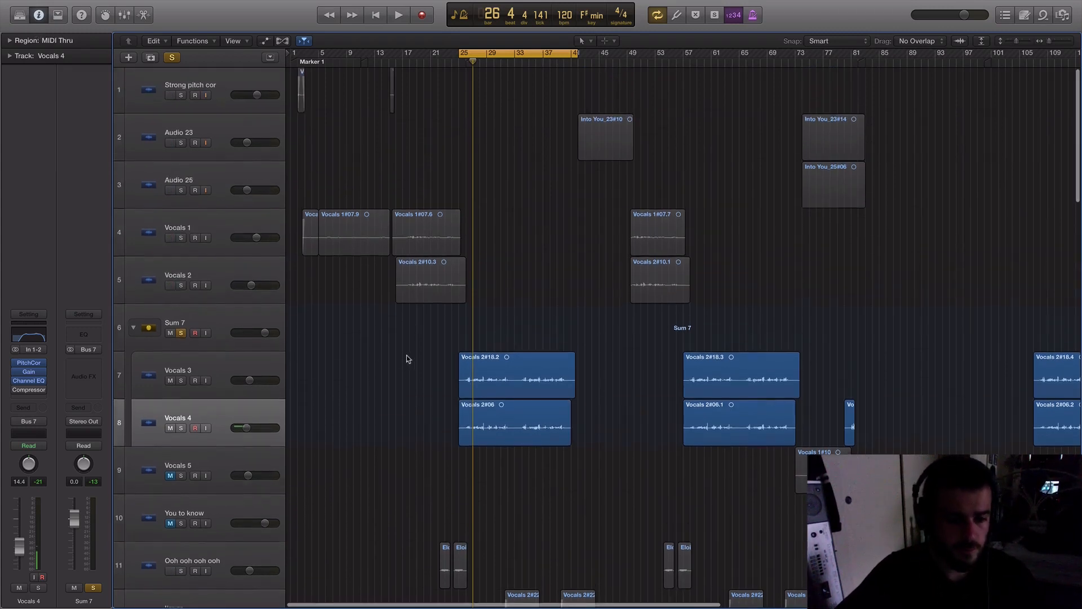
click(220, 361)
click(224, 330)
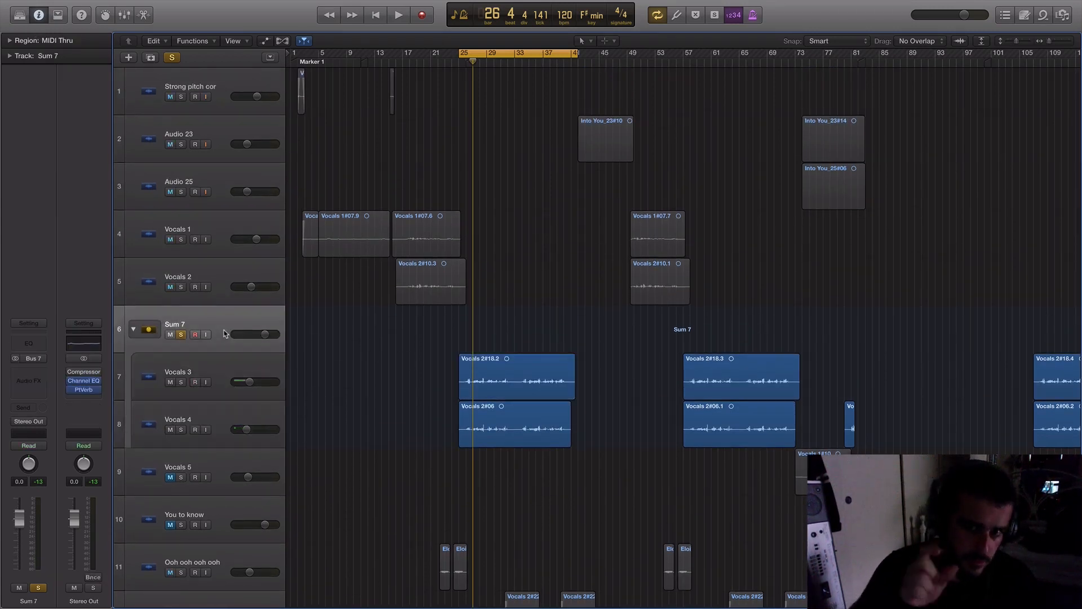
click(218, 370)
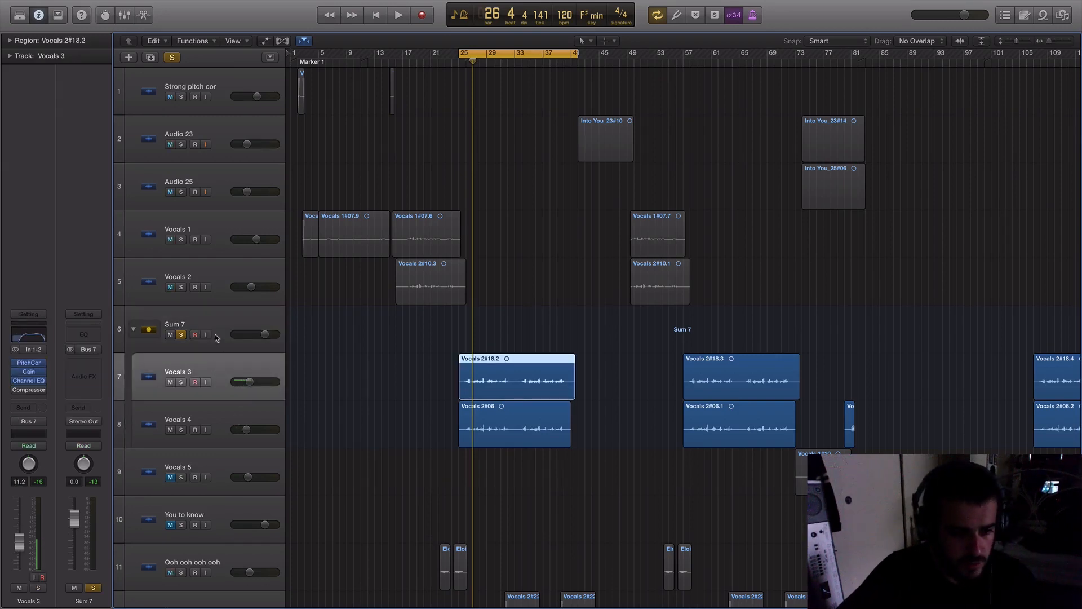
click(230, 335)
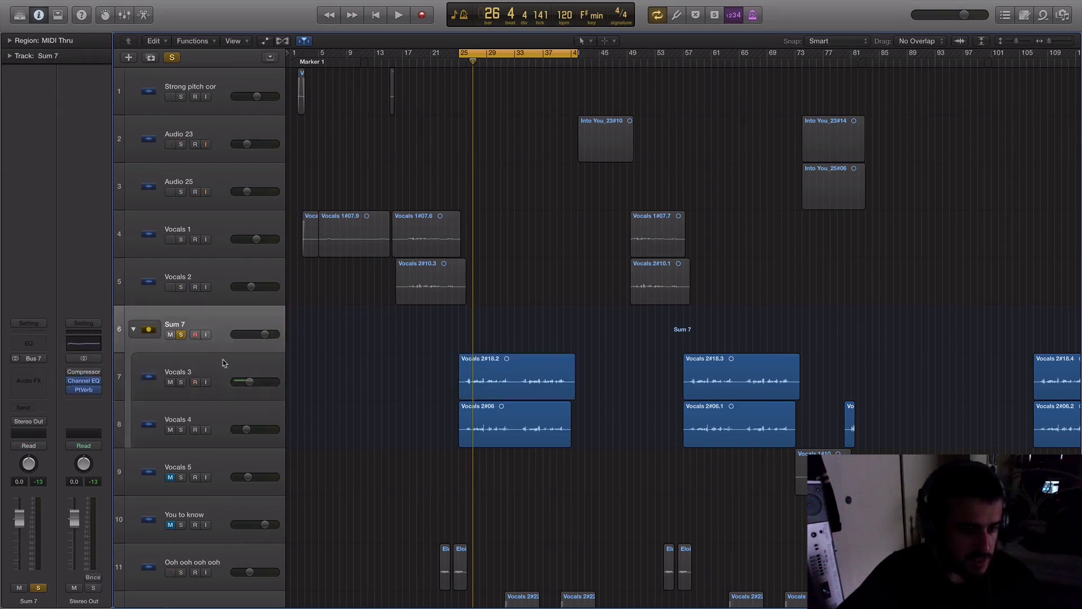
- Open the Vocals 3 region at bar 25 in the audio editor and turn off the Sum 7 stack's solo
click(233, 367)
double_click(489, 378)
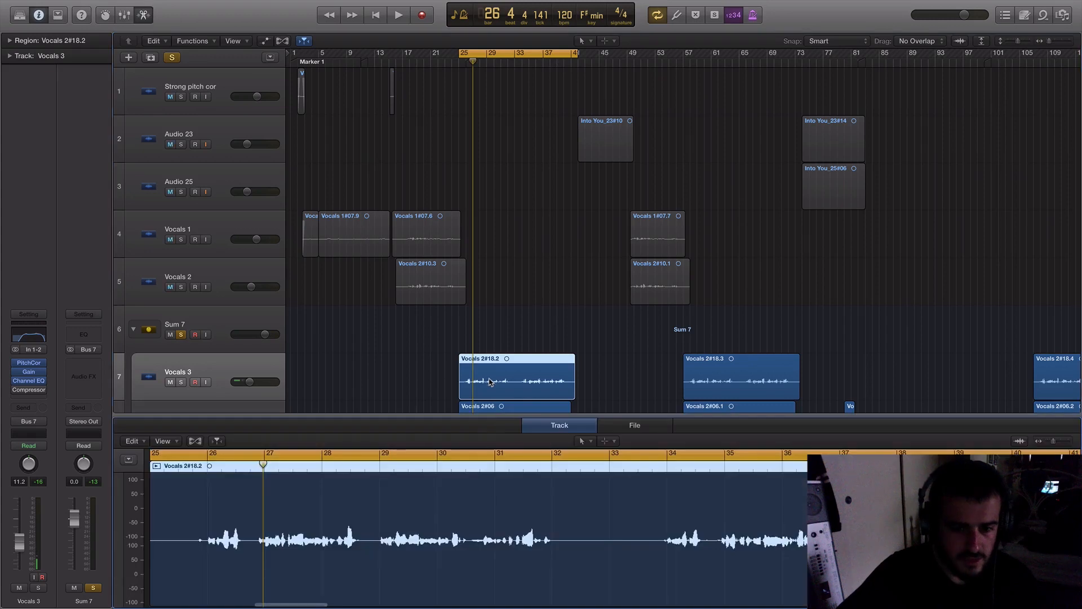
scroll(366, 396, down, 3)
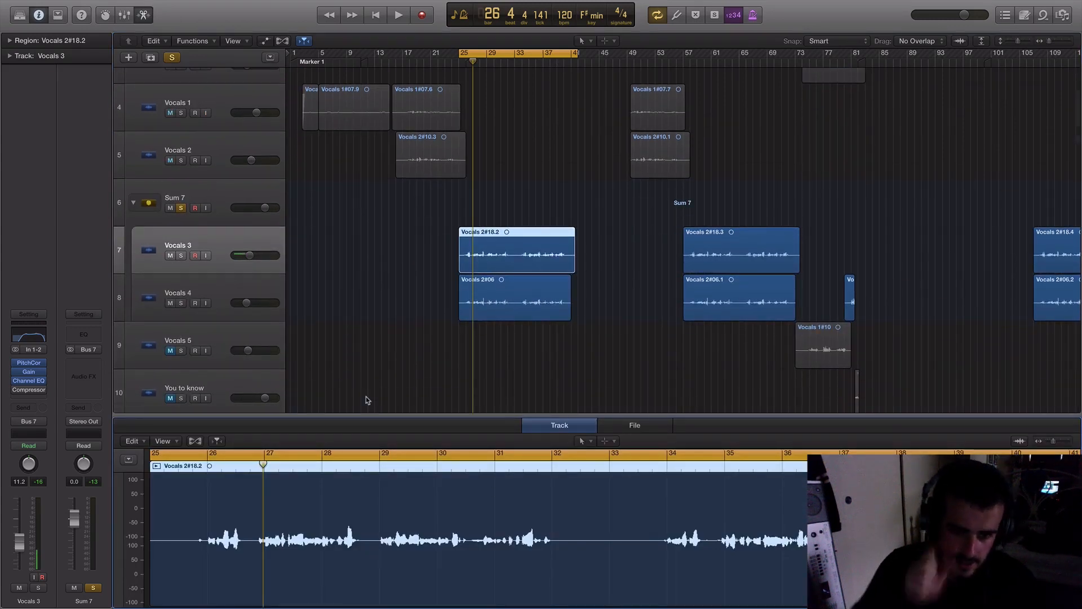
click(182, 208)
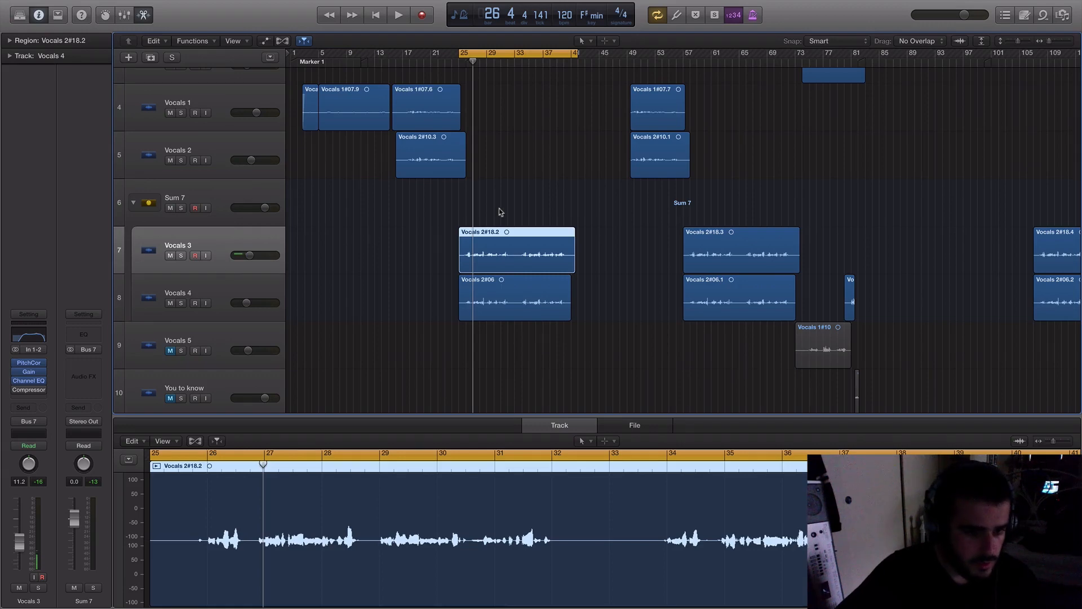
- Show the first Dark Pad region of the Bright Mk II Blackface track in an enlarged Piano Roll and deselect its notes
scroll(383, 234, down, 10)
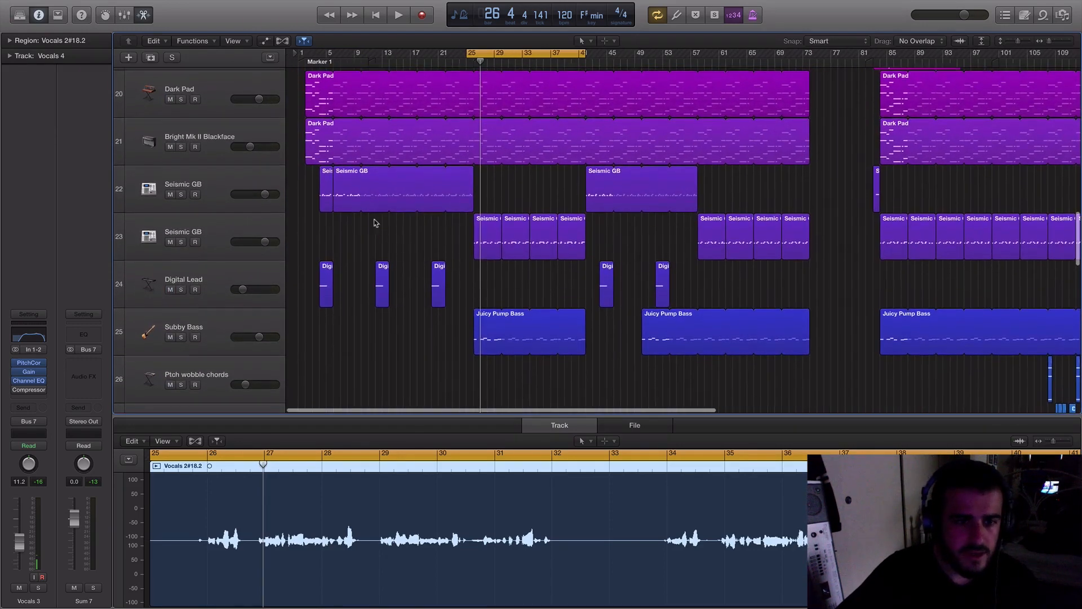
click(309, 151)
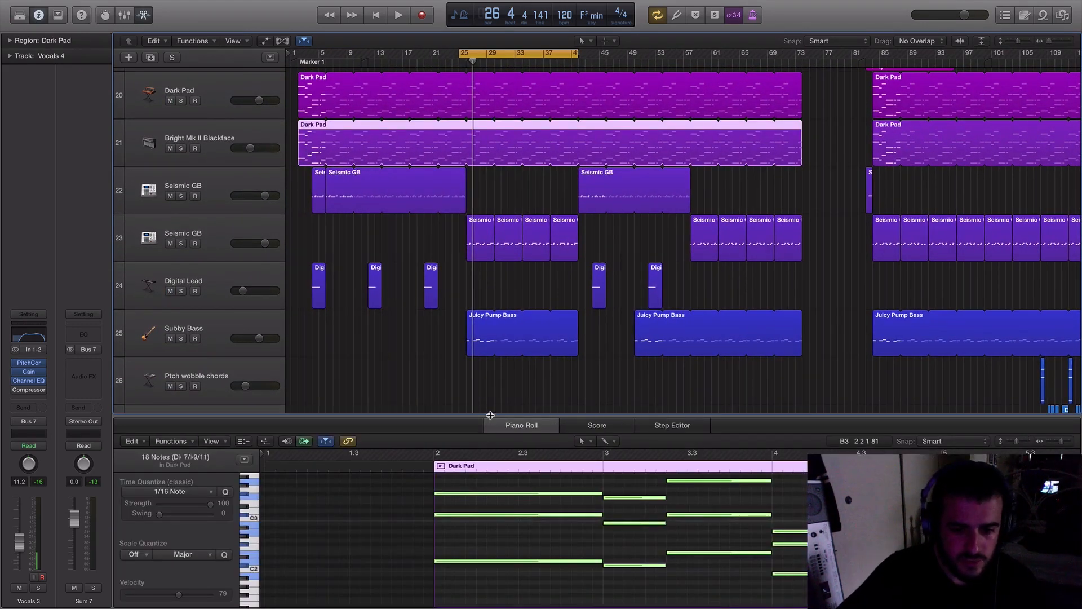
drag(490, 415, 515, 238)
scroll(575, 414, down, 8)
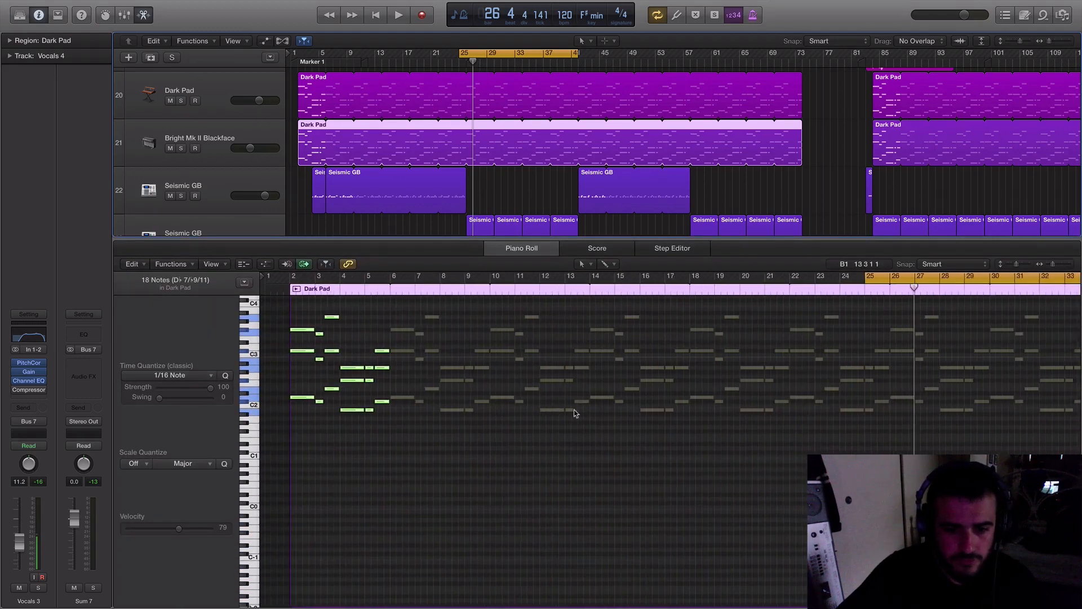
scroll(329, 433, up, 8)
click(337, 465)
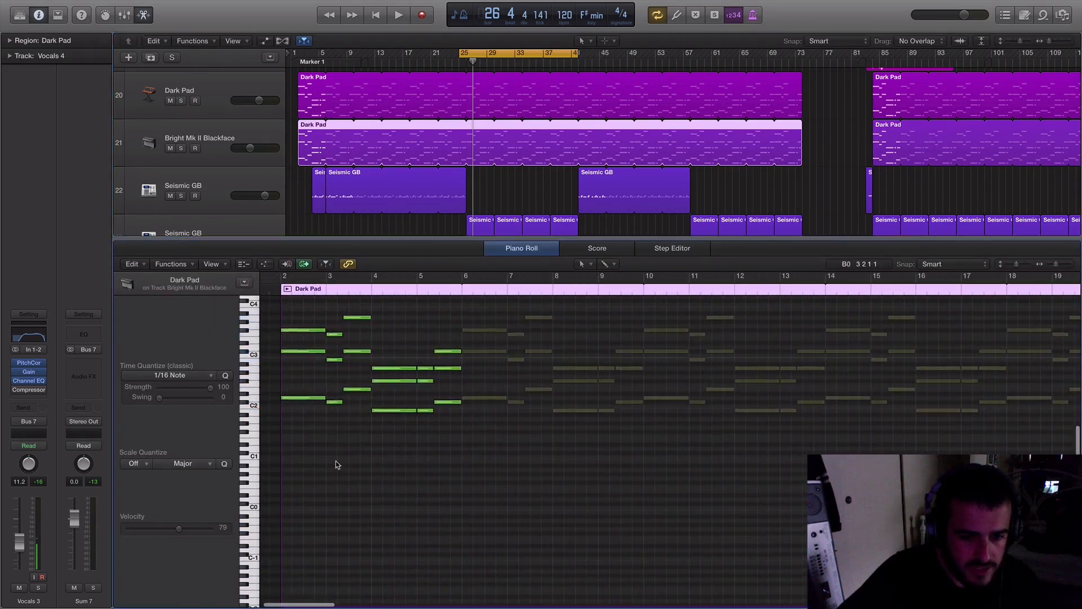
- Select all the notes of the Dark Pad pattern in bars 2 to 5 to check their combined chord reading, and deselect them
scroll(336, 464, up, 3)
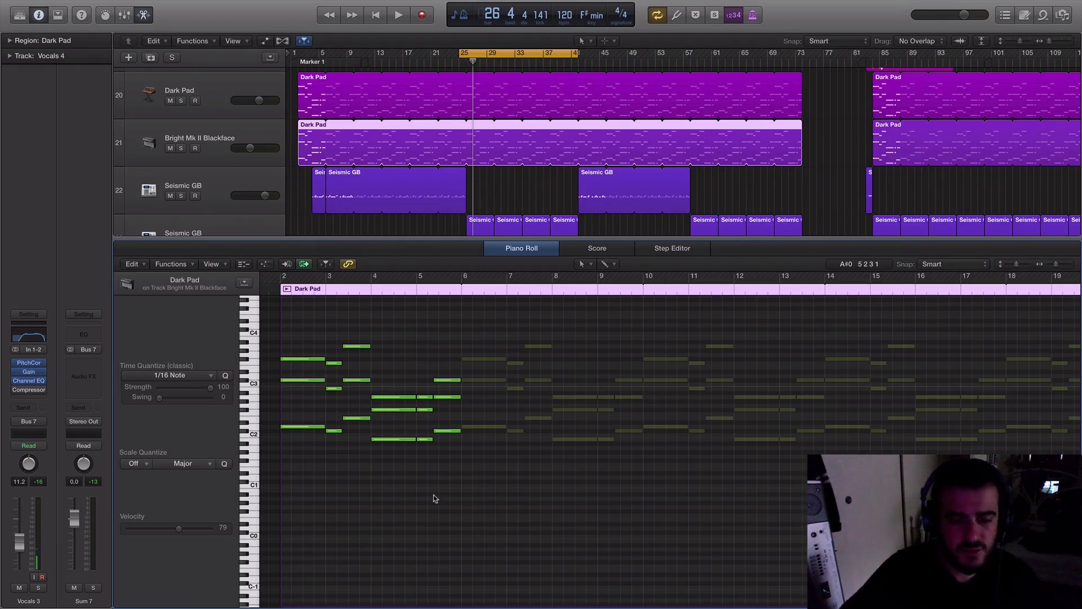
drag(506, 501, 293, 323)
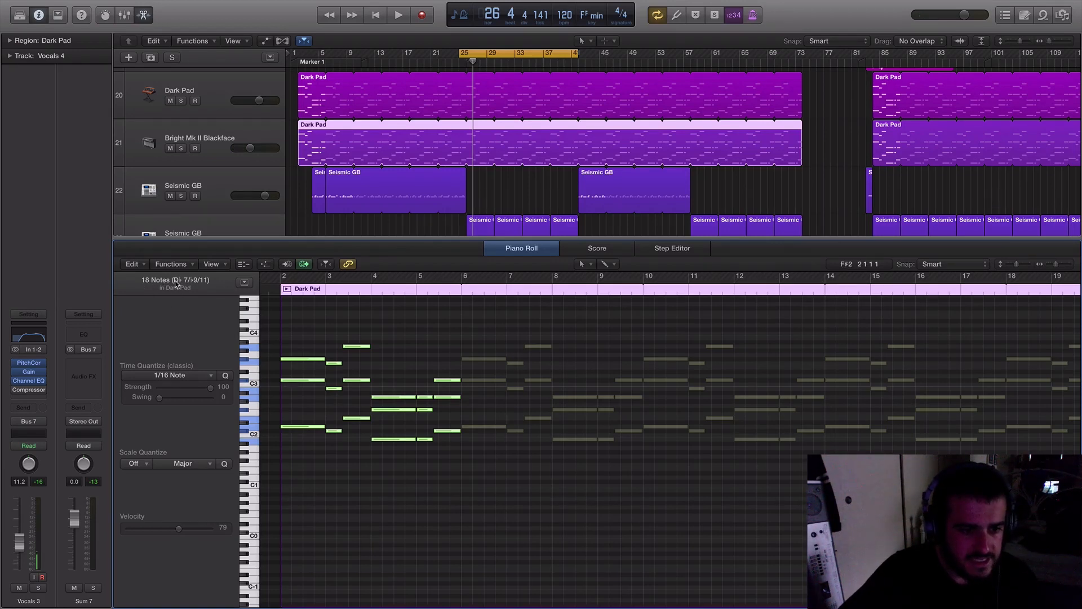
click(299, 479)
- Select each three-note chord of the Dark Pad pattern in turn to check its chord name
drag(324, 500, 291, 337)
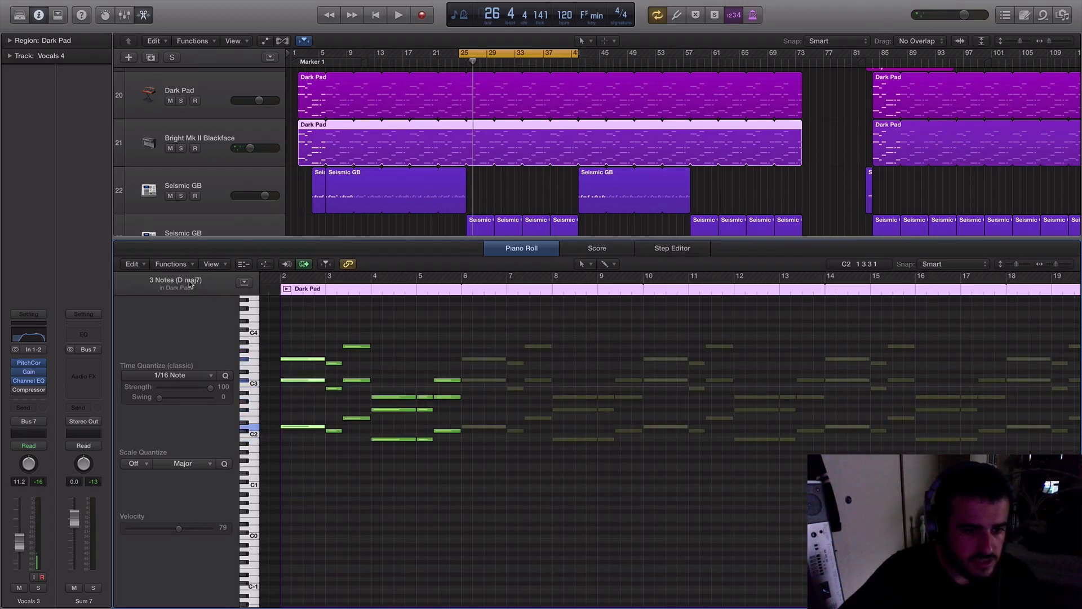
drag(331, 449, 333, 360)
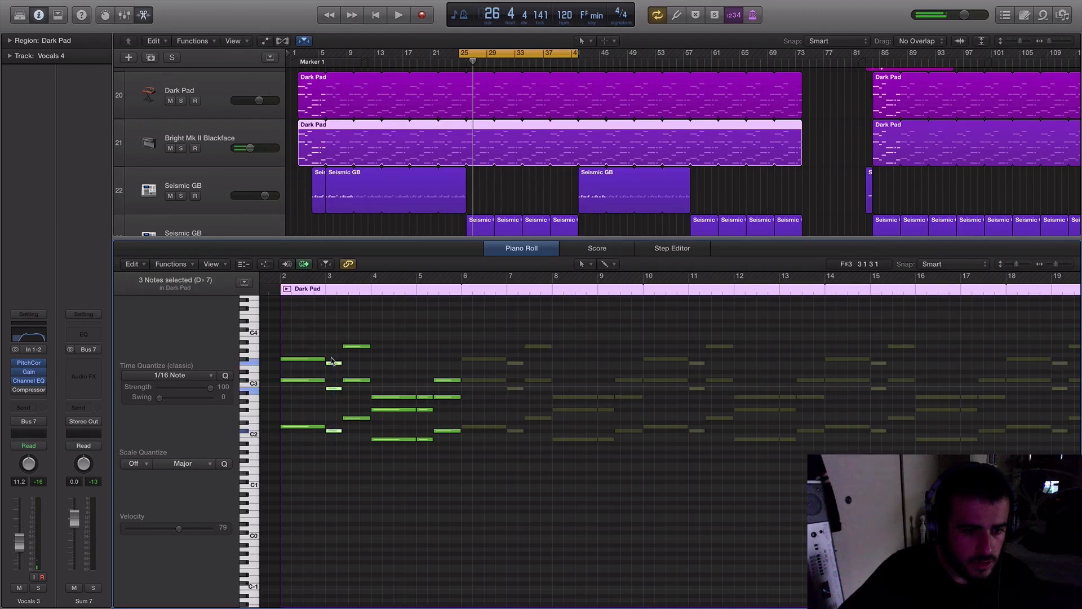
drag(355, 437, 355, 322)
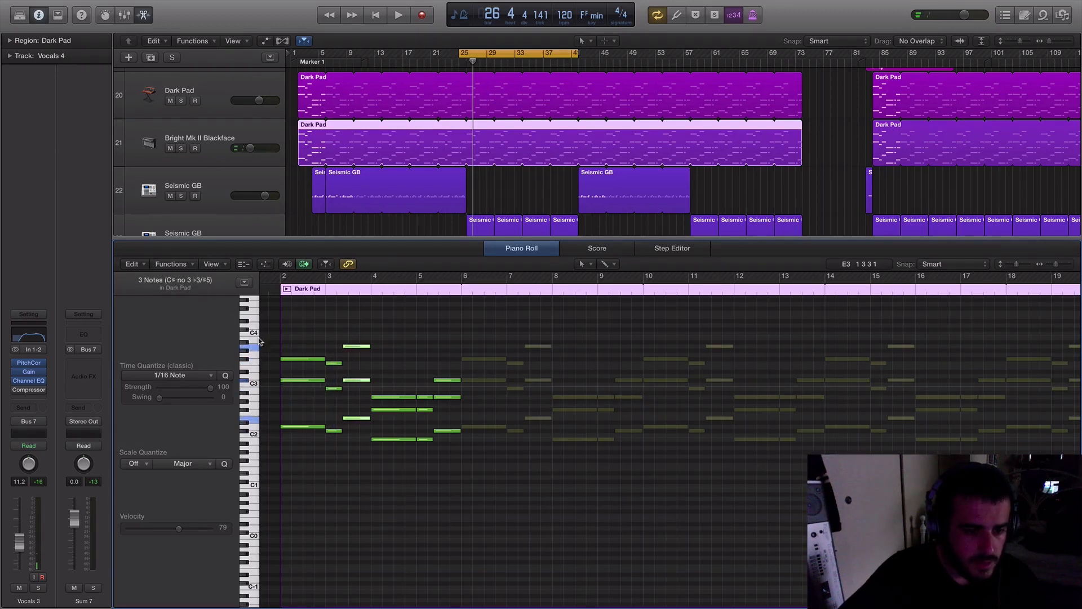
drag(384, 465, 390, 387)
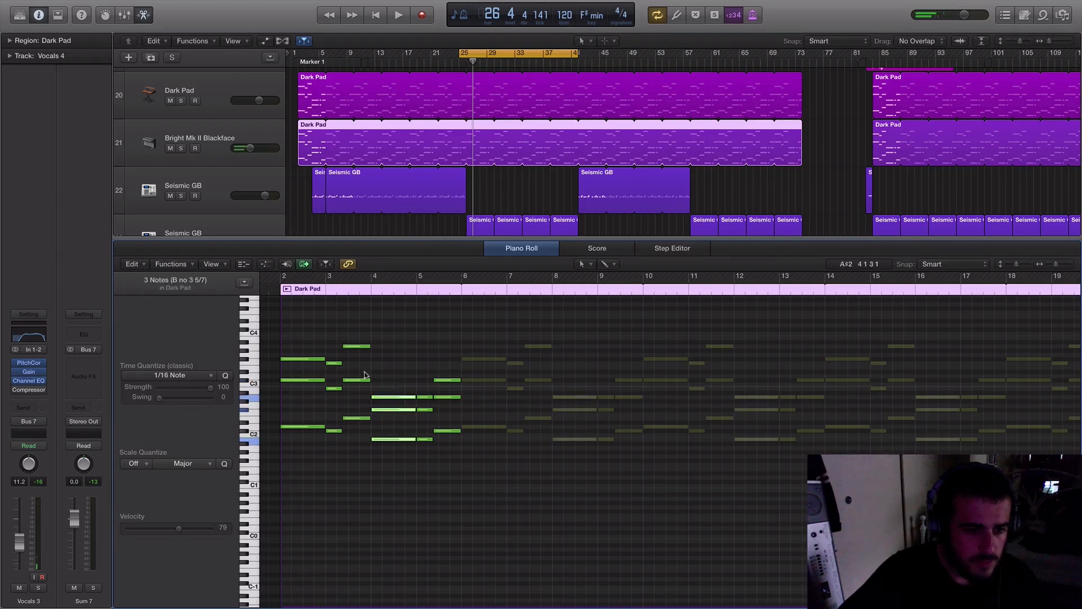
drag(425, 459, 422, 357)
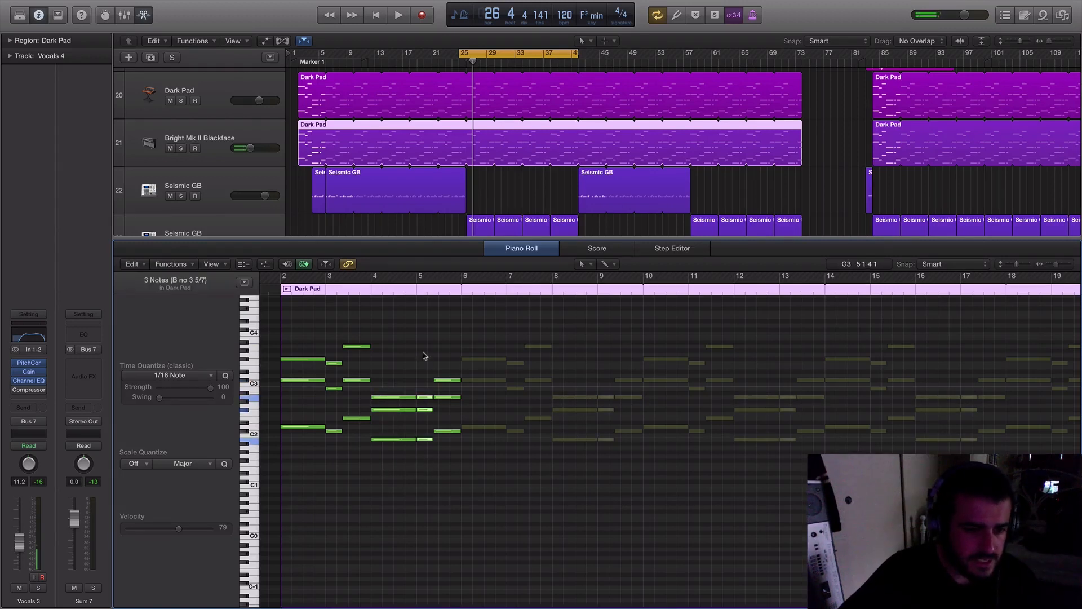
drag(455, 461, 420, 352)
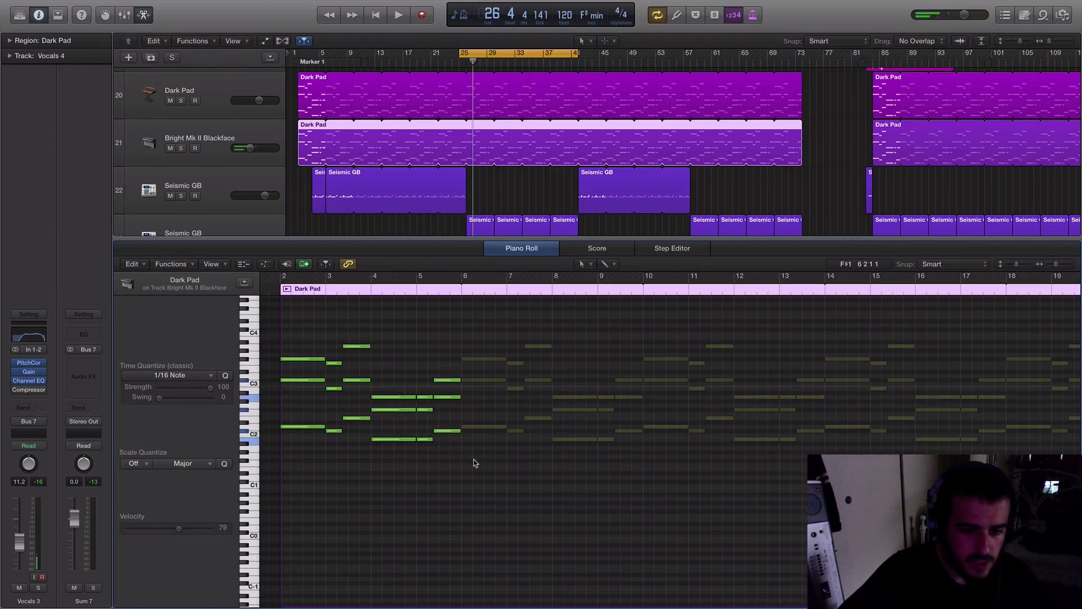
drag(475, 459, 450, 368)
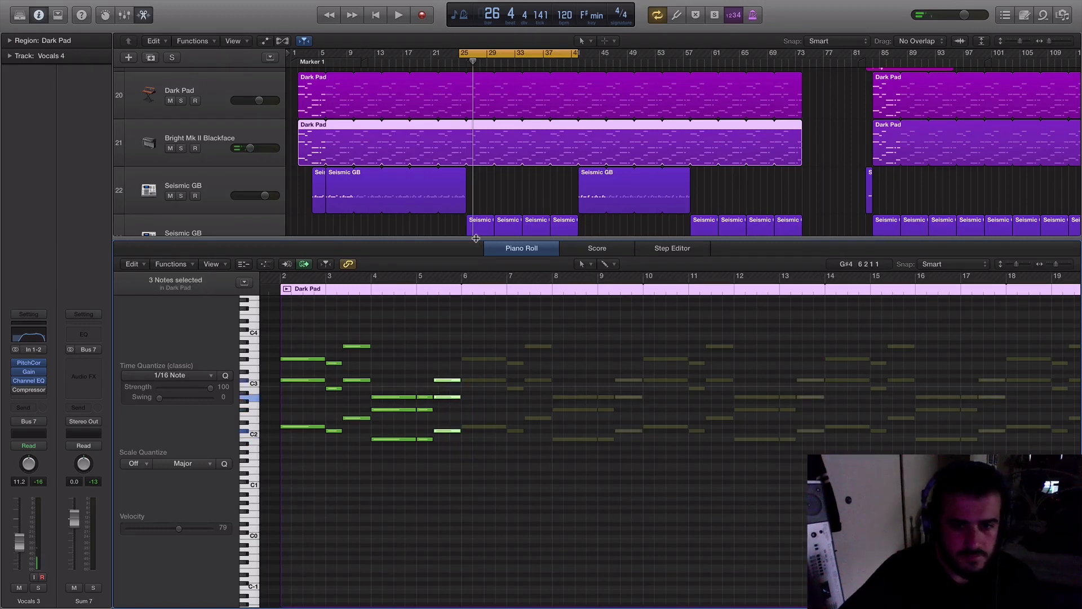
- Collapse the Piano Roll, clear the region selection, and return to the vocal tracks
drag(476, 239, 449, 604)
scroll(480, 377, up, 8)
click(475, 204)
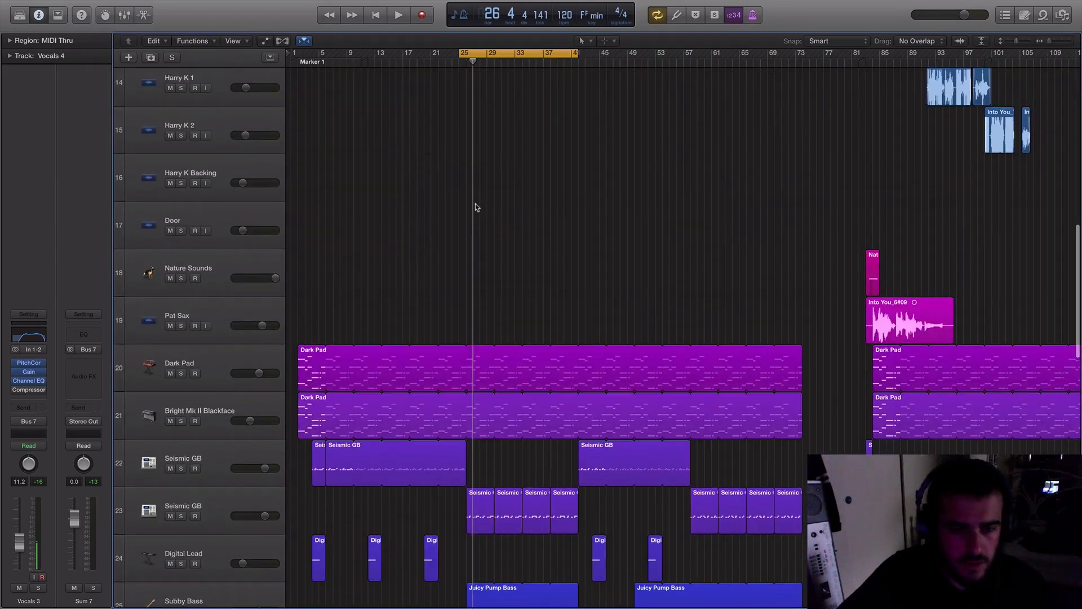
scroll(475, 204, up, 10)
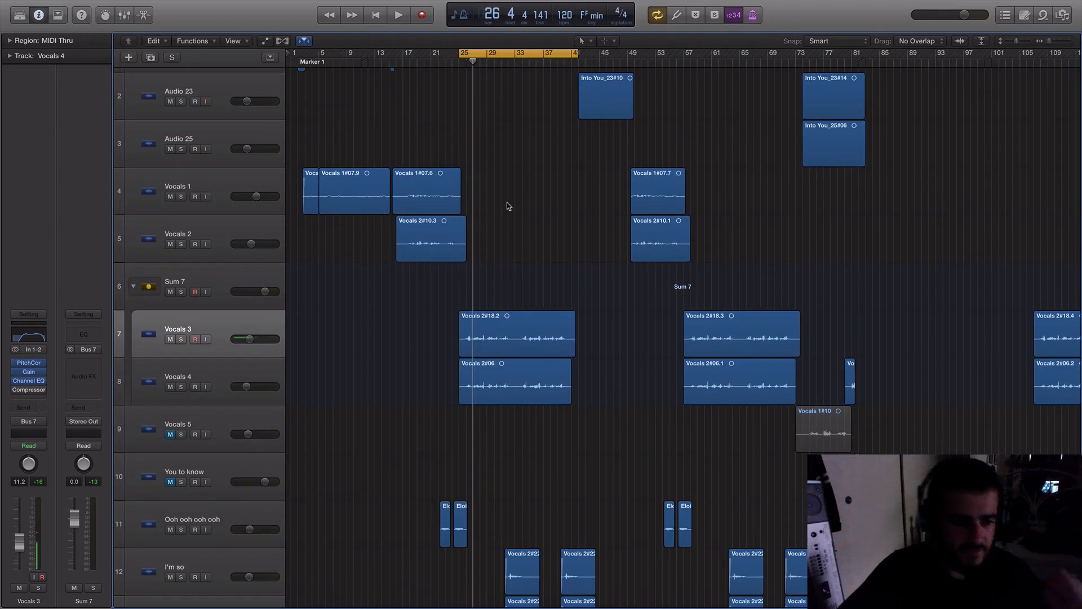
- Compare the channel strips of the Sum 7 stack and the Vocals 3 track, and clear the region selection
click(251, 282)
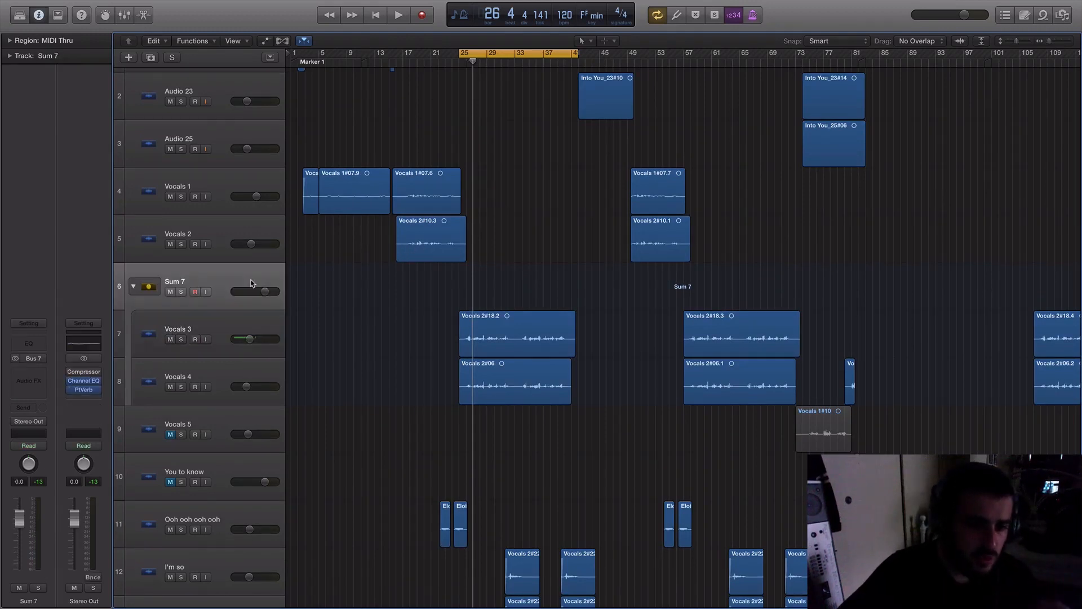
click(240, 320)
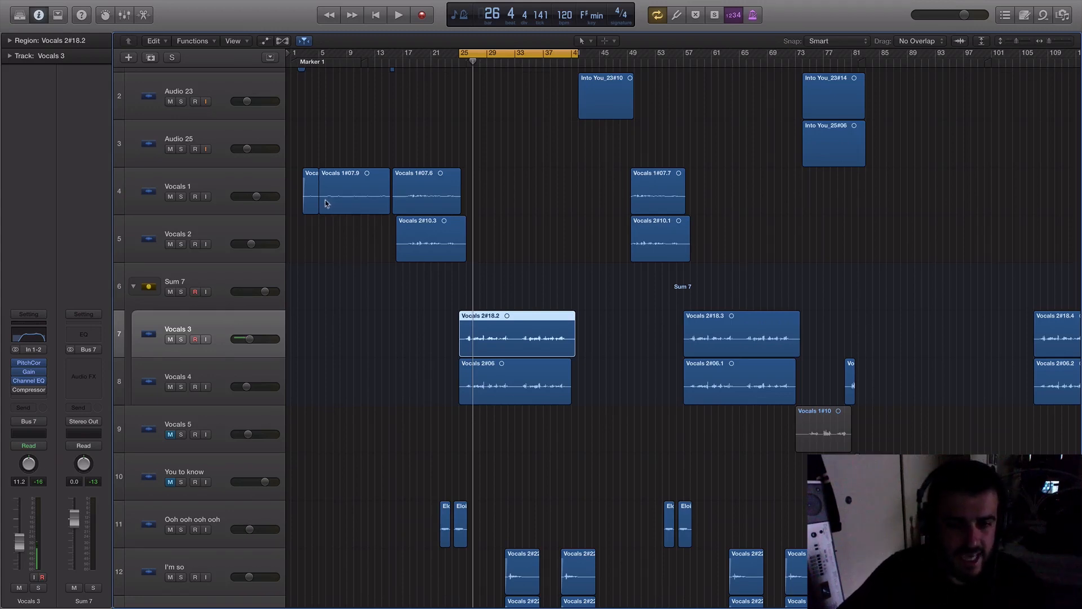
click(450, 260)
- Group the Vocals 1 and Vocals 2 tracks into a new summing stack
scroll(338, 282, up, 2)
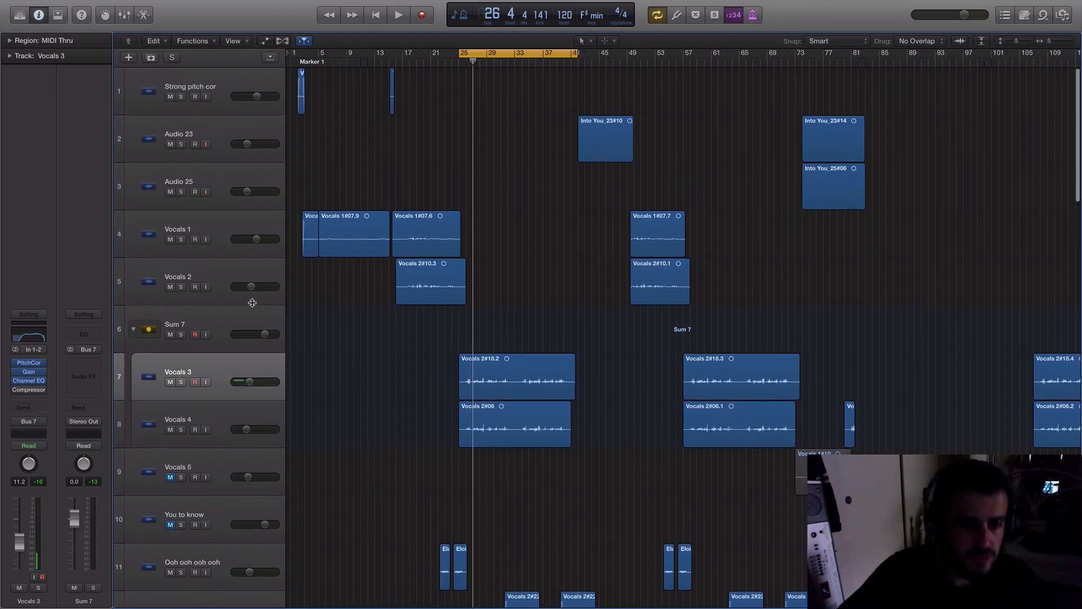
click(218, 269)
shift+click(219, 220)
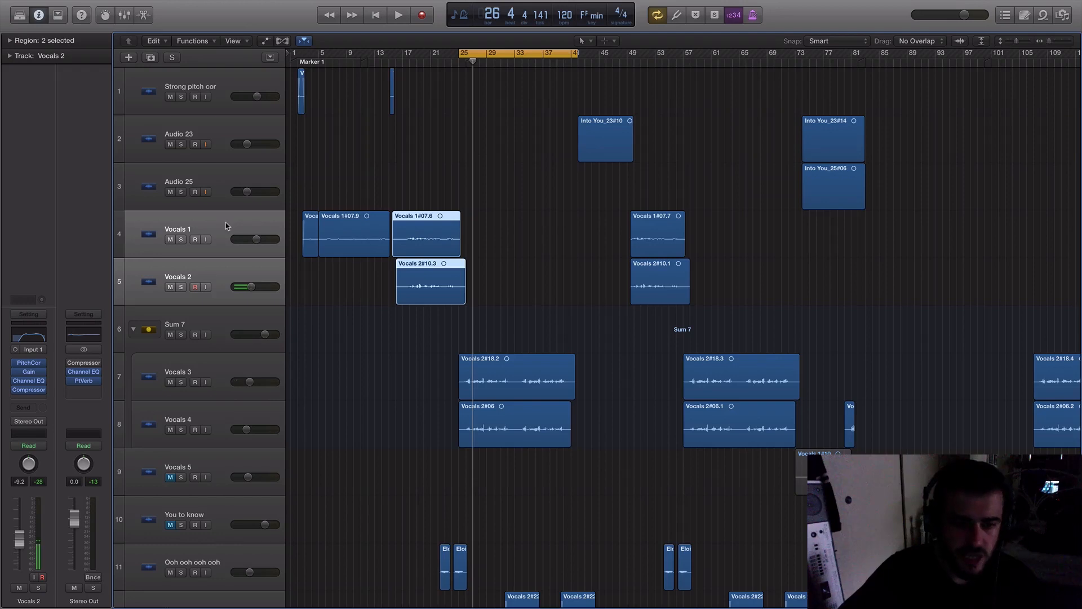
click(227, 222)
shift+click(224, 269)
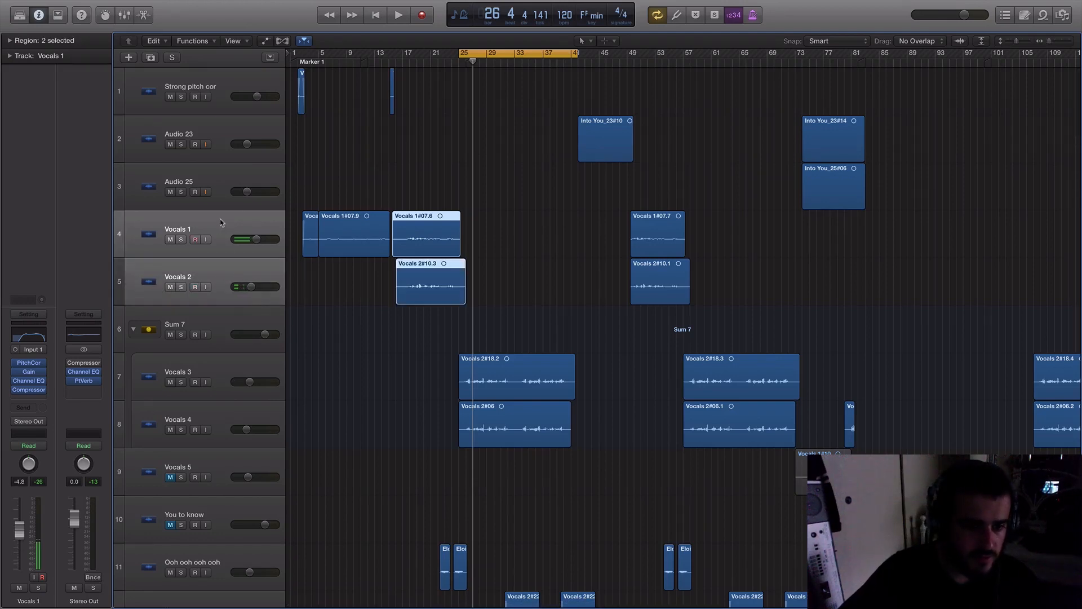
click(220, 218)
shift+click(221, 281)
right_click(221, 226)
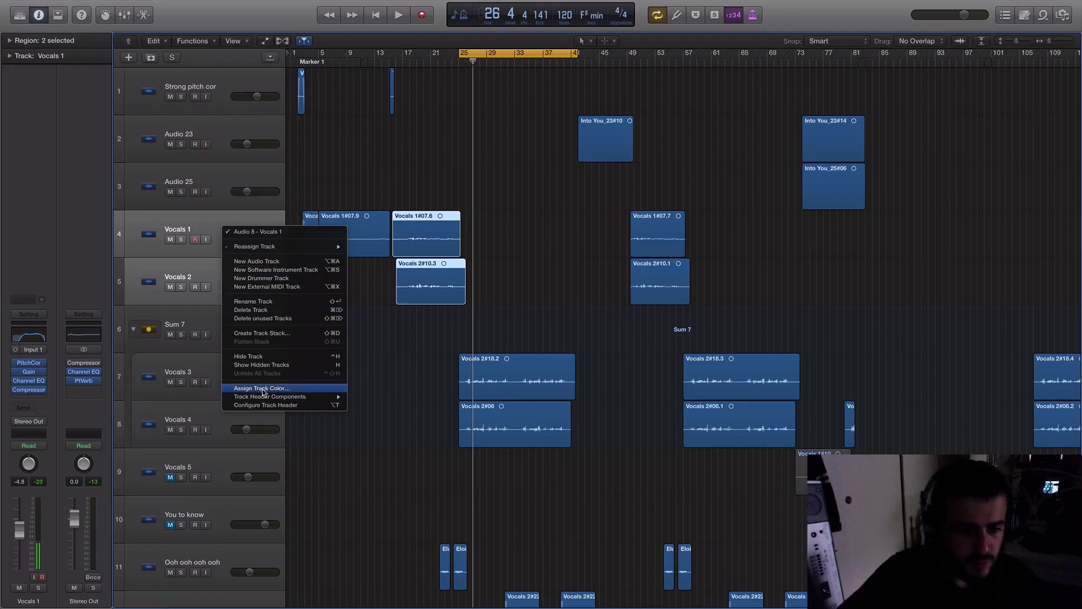
click(265, 333)
click(635, 85)
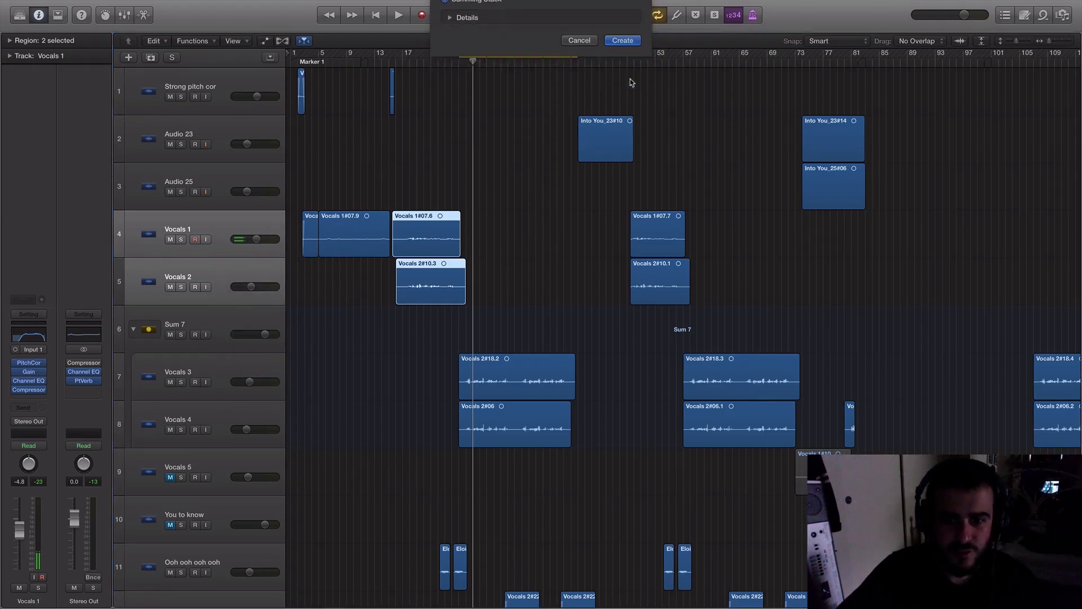
click(590, 212)
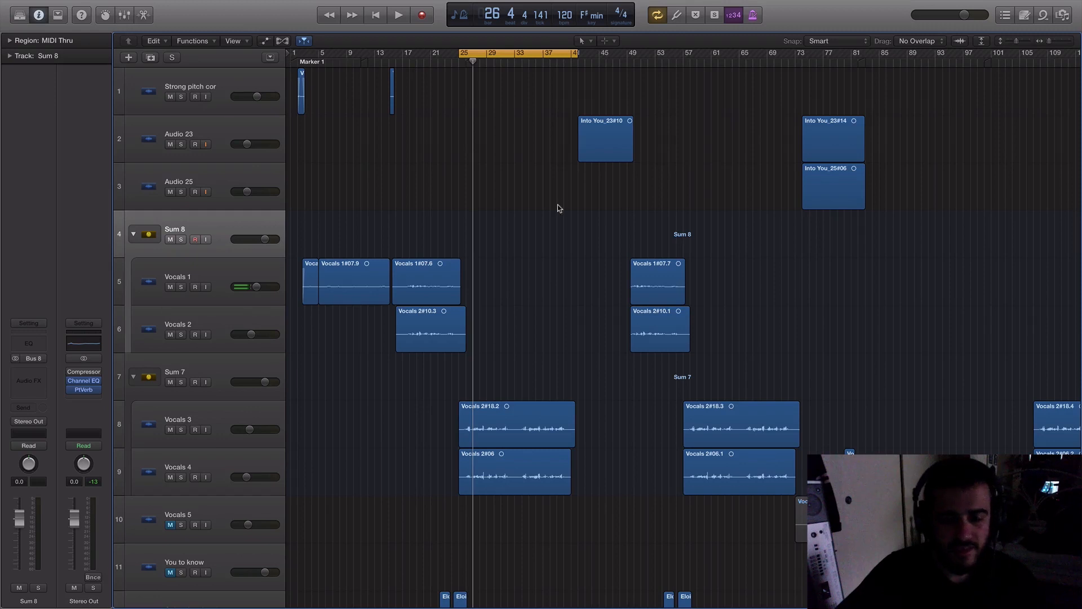
- Check the channel strips of the Audio 25 and Audio 23 tracks and look over the remaining vocal tracks
click(252, 177)
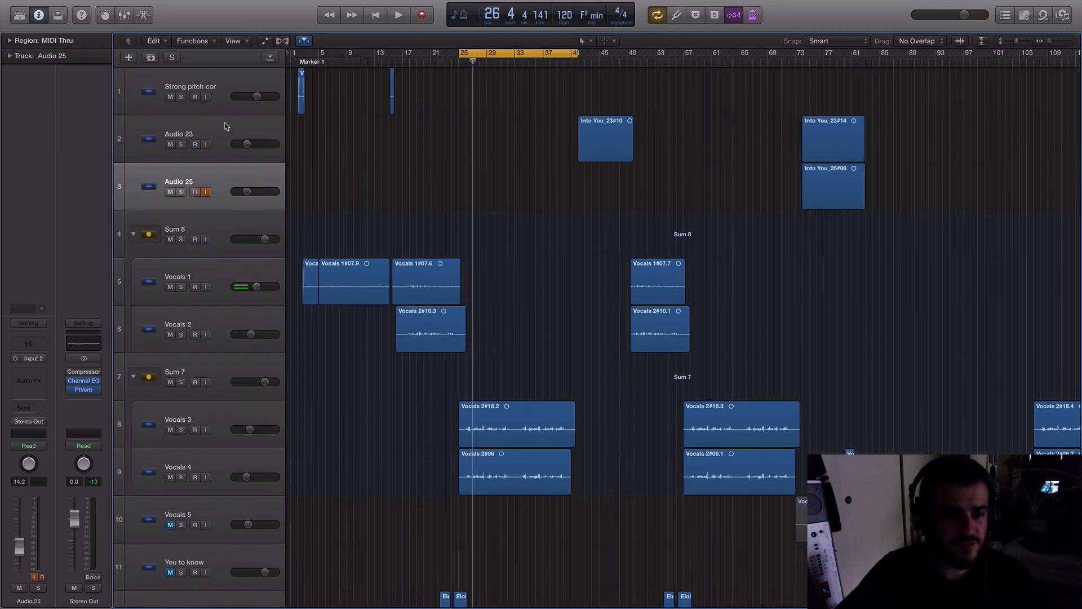
click(225, 126)
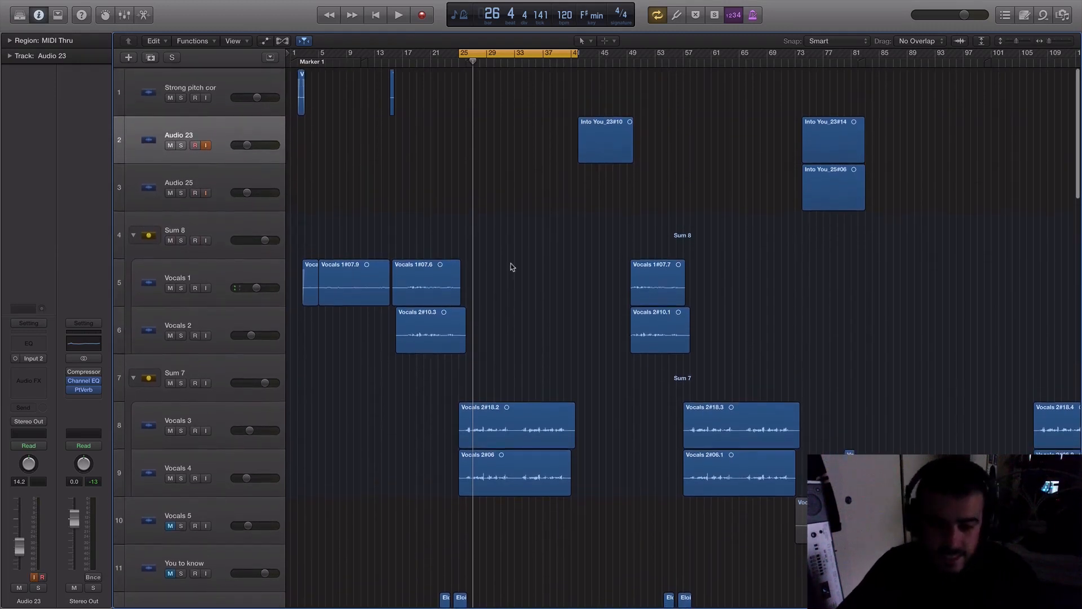
scroll(511, 263, down, 10)
scroll(510, 262, up, 7)
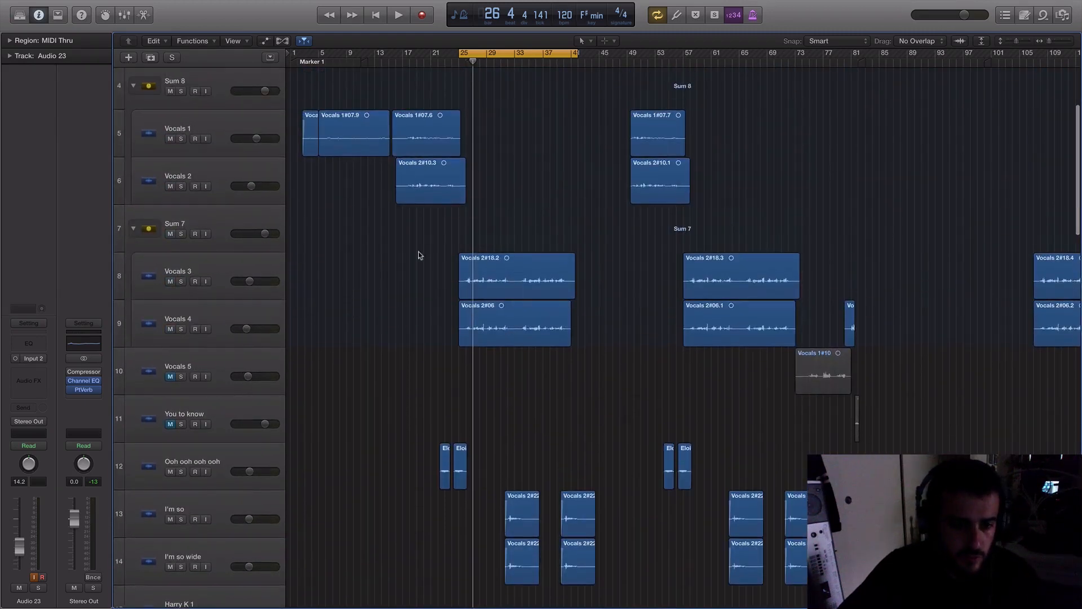
- Solo the Sum 7 stack and make it the selected track
click(239, 270)
click(180, 234)
click(202, 211)
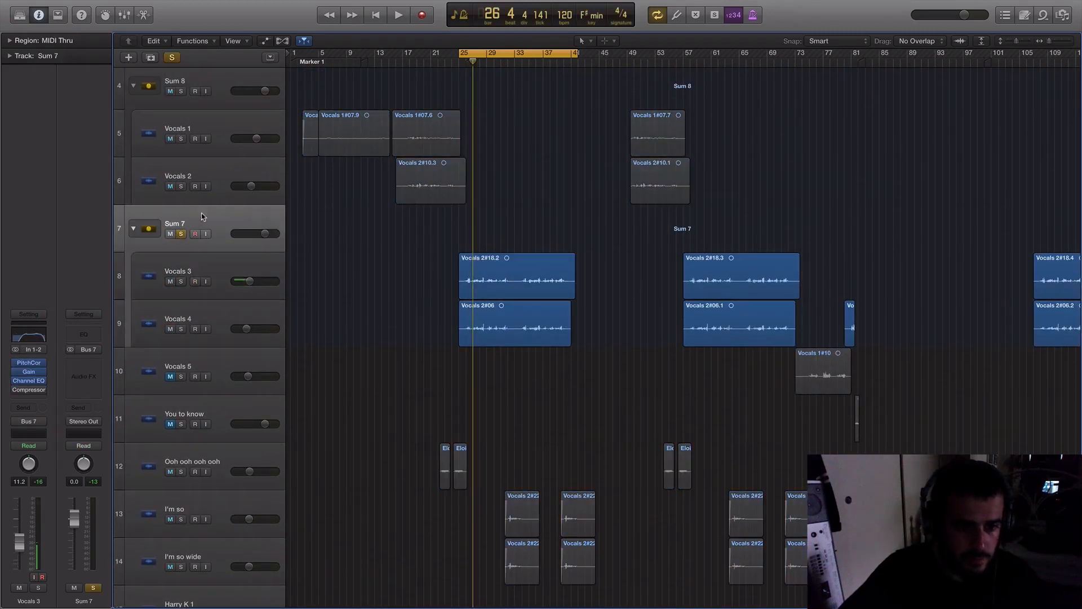
- Select the Vocals 3 and Vocals 4 regions at bar 25 and play back the start of the passage
scroll(505, 219, up, 5)
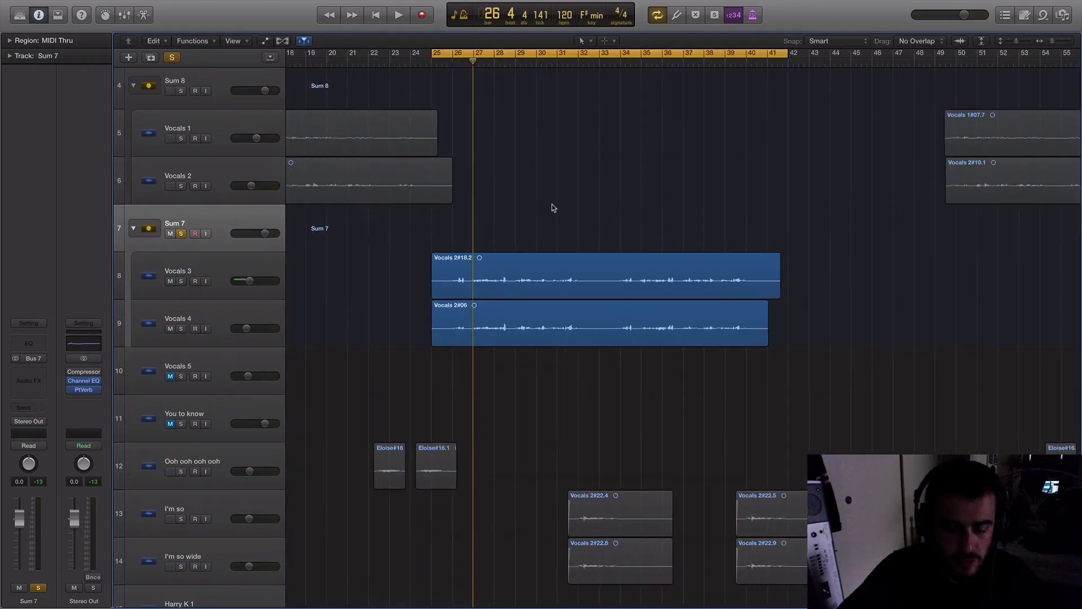
drag(698, 367, 631, 242)
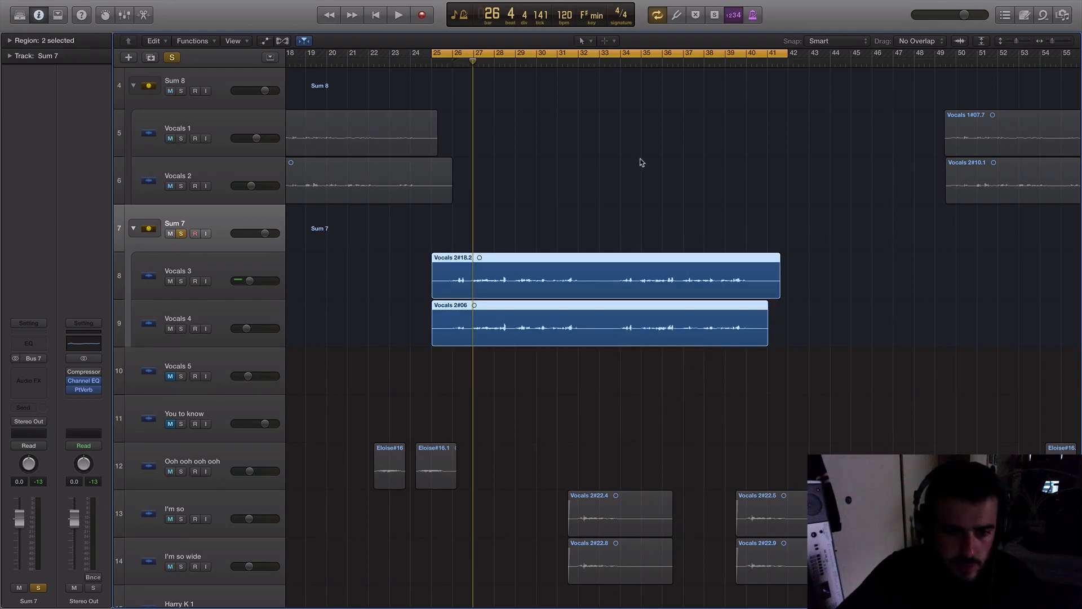
key(space)
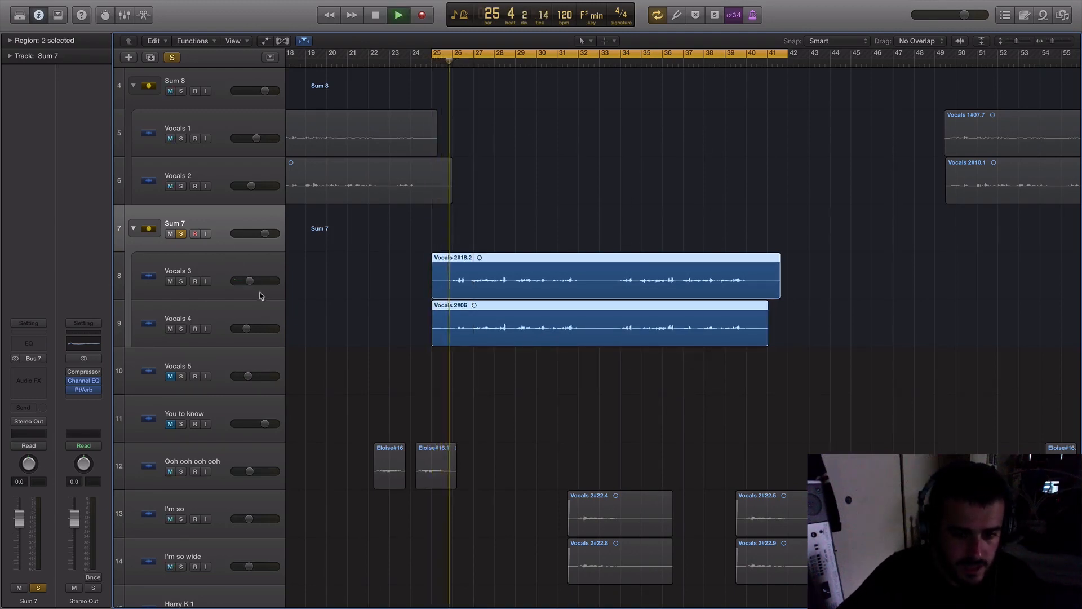
key(space)
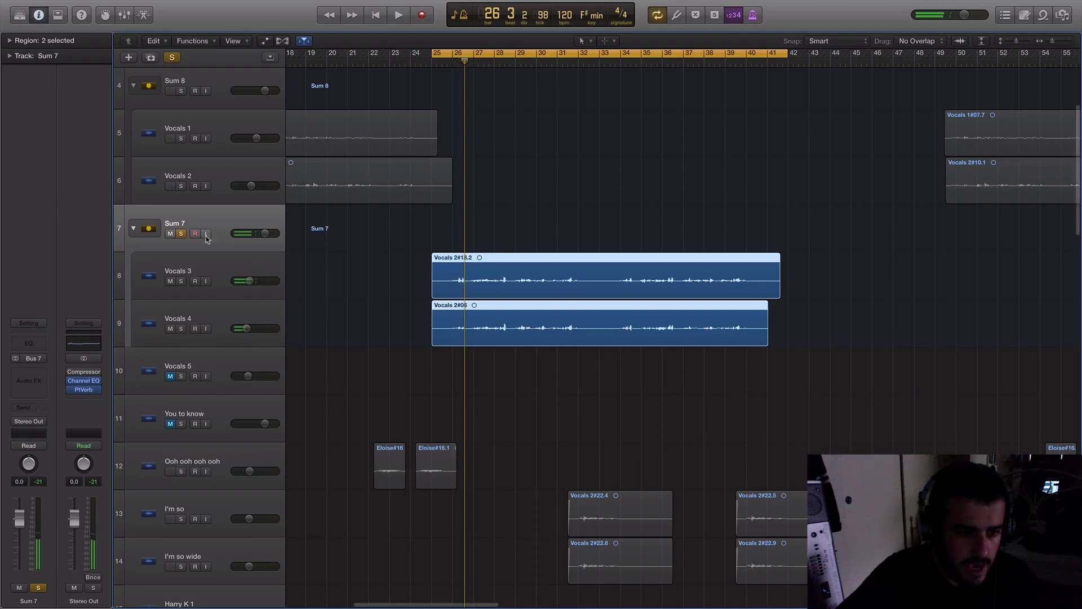
- Bypass the Channel EQ on Vocals 3, compare its channel strip with Vocals 4, and reselect the Sum 7 stack
click(220, 223)
click(220, 260)
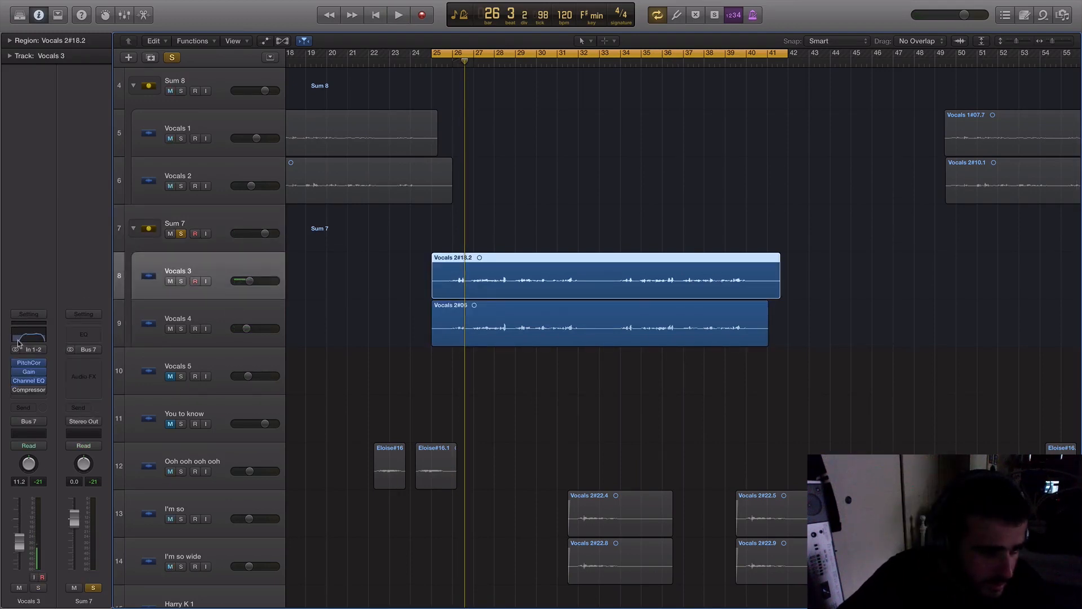
click(16, 381)
click(215, 306)
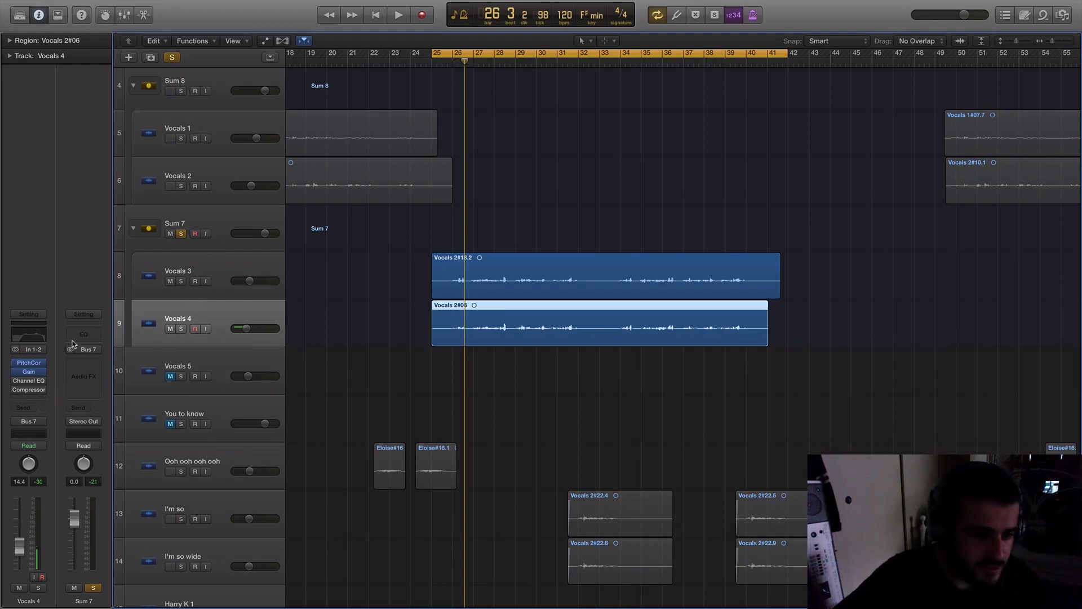
click(218, 265)
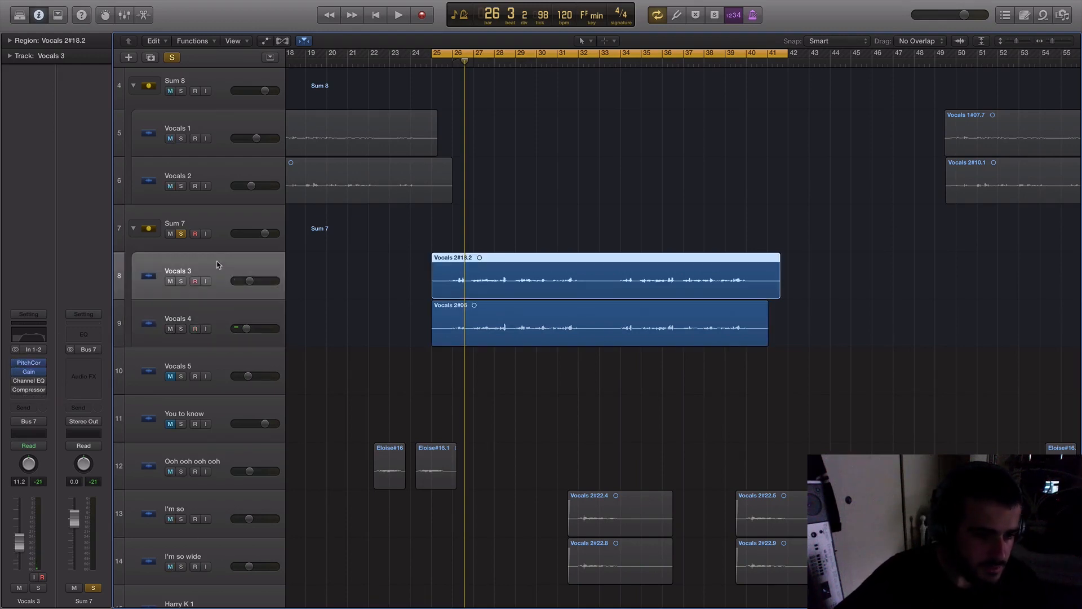
click(193, 228)
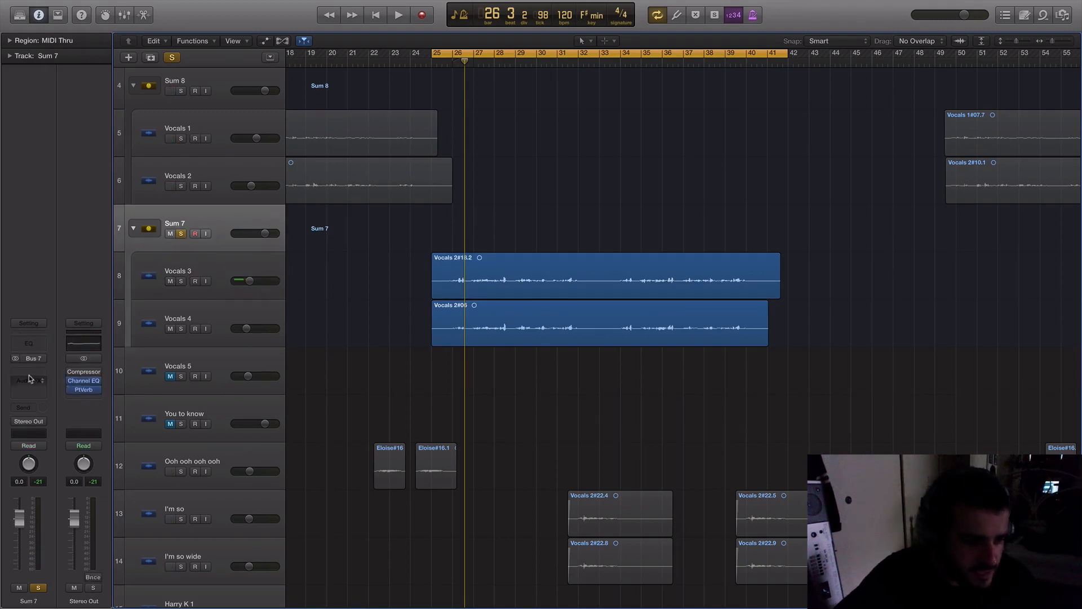
- Move the cycle start to bar 26 and play back the opening of the soloed vocal passage
drag(434, 51, 451, 70)
key(space)
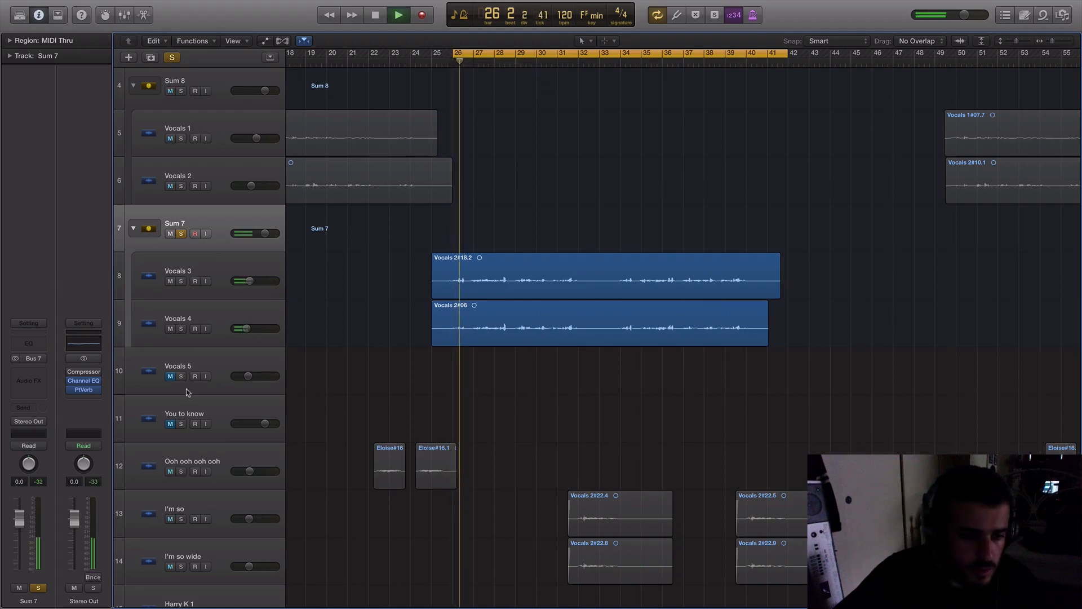
key(space)
- Insert a stereo FabFilter Pro-C 2 compressor in the first audio effect slot of the Sum 7 stack
key(super+Right)
key(super+Right)
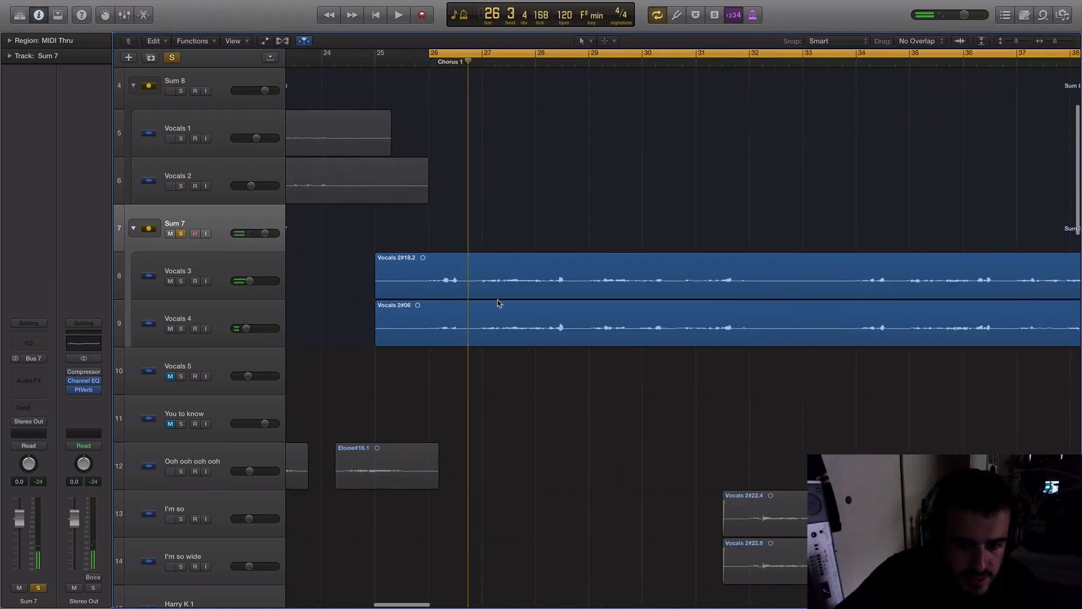
click(28, 372)
mouse_move(46, 500)
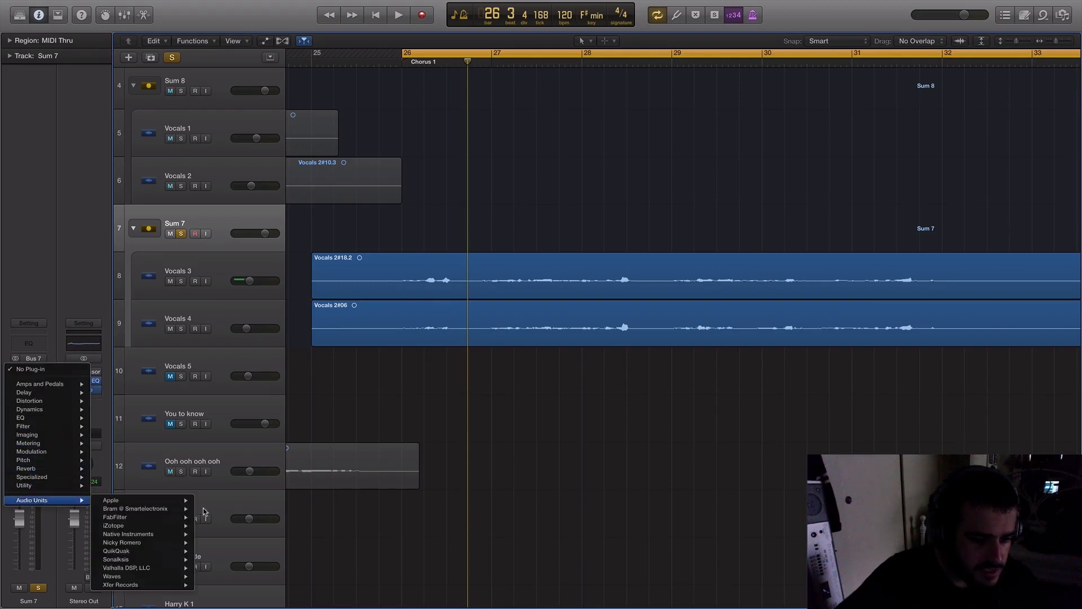
mouse_move(141, 517)
mouse_move(236, 516)
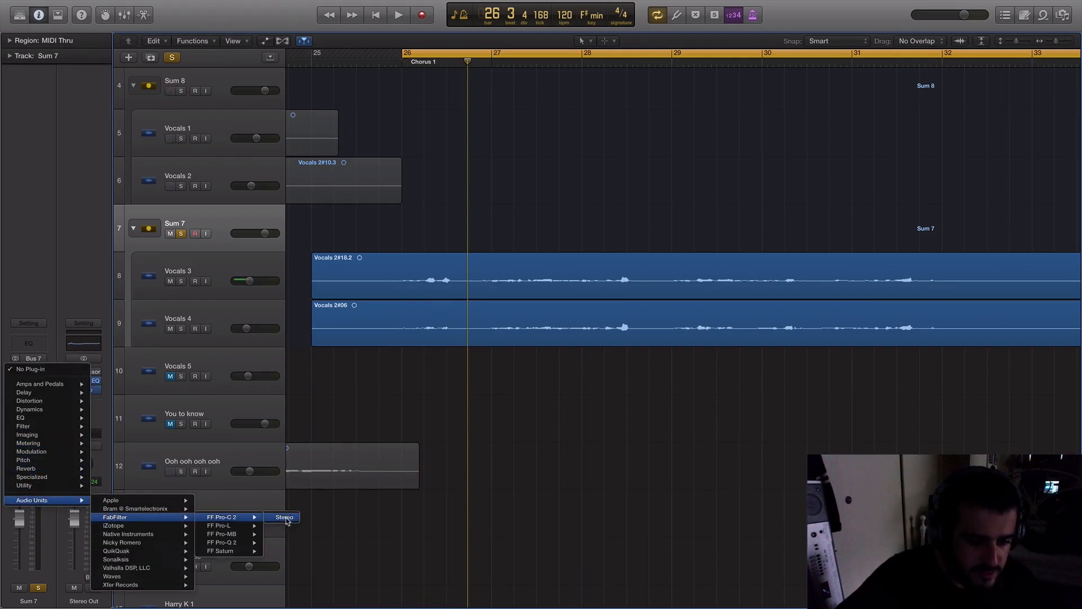
click(291, 517)
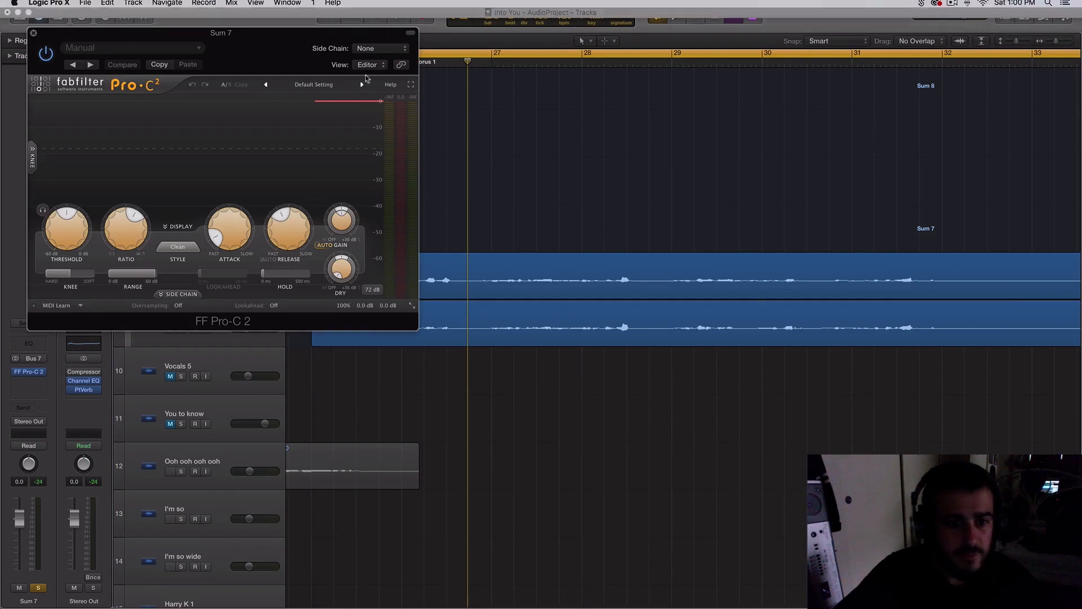
- Play the vocals from bar 26, lower the Pro-C 2 threshold to about -34 dB, and shorten its release
key(space)
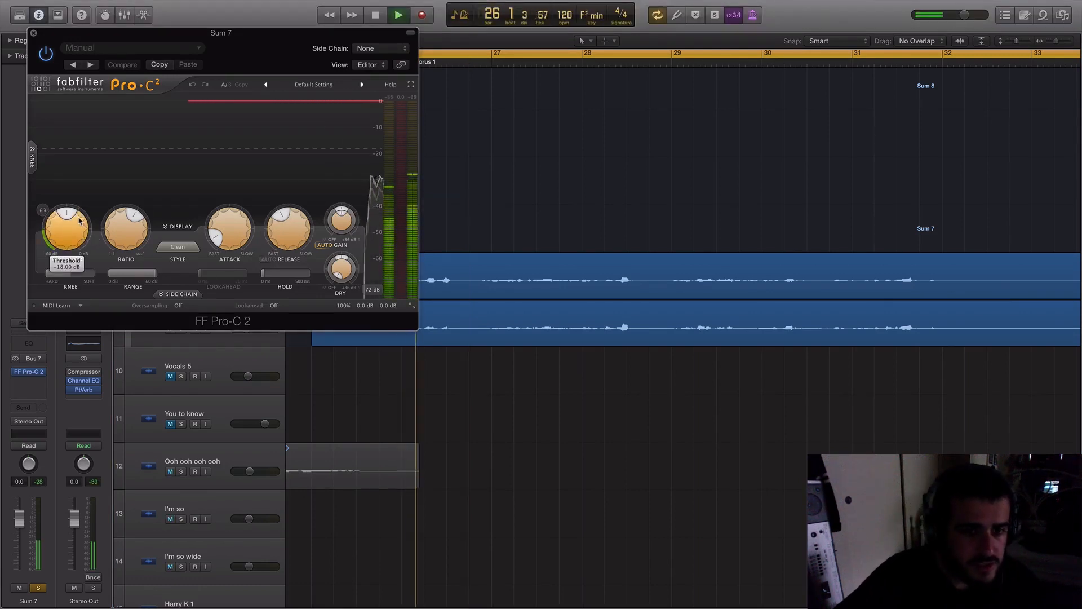
drag(70, 218, 52, 226)
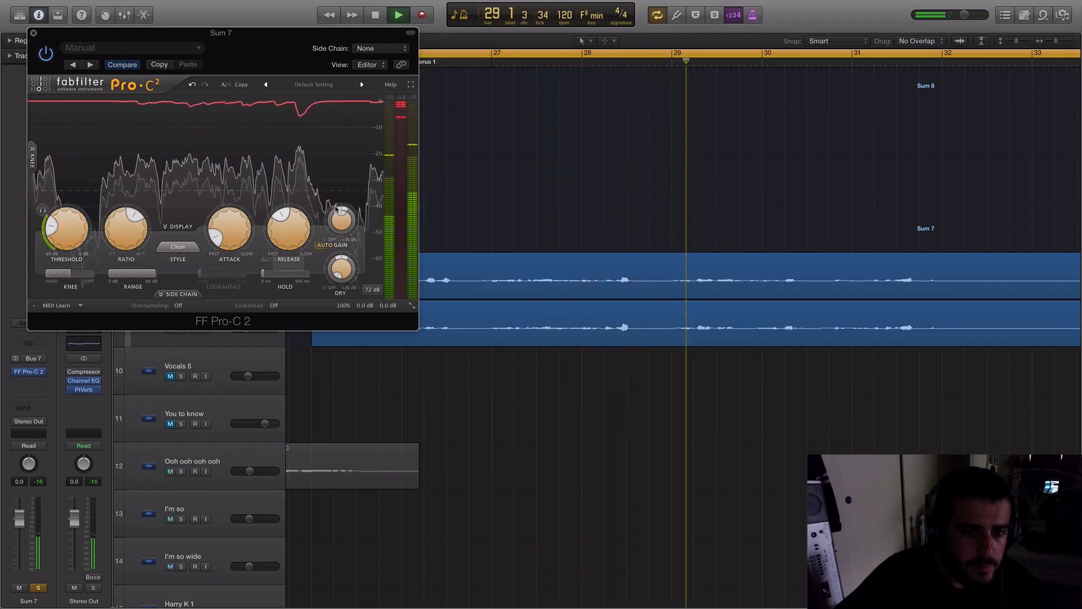
drag(291, 224, 276, 248)
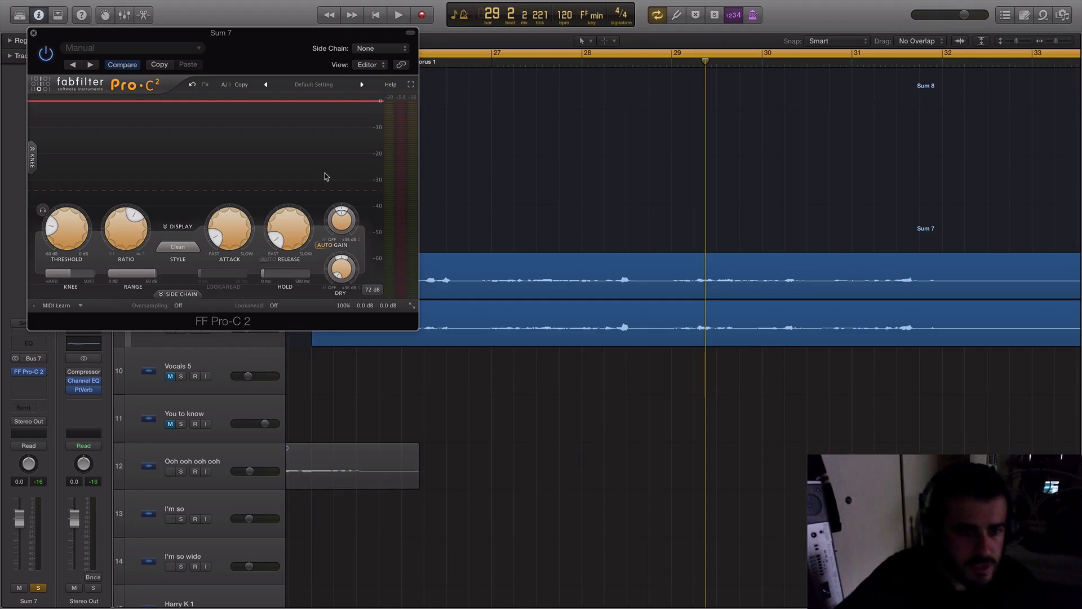
- Fine-tune the Pro-C 2 threshold to about -39 dB while replaying the phrase from bar 26, and close the compressor
key(space)
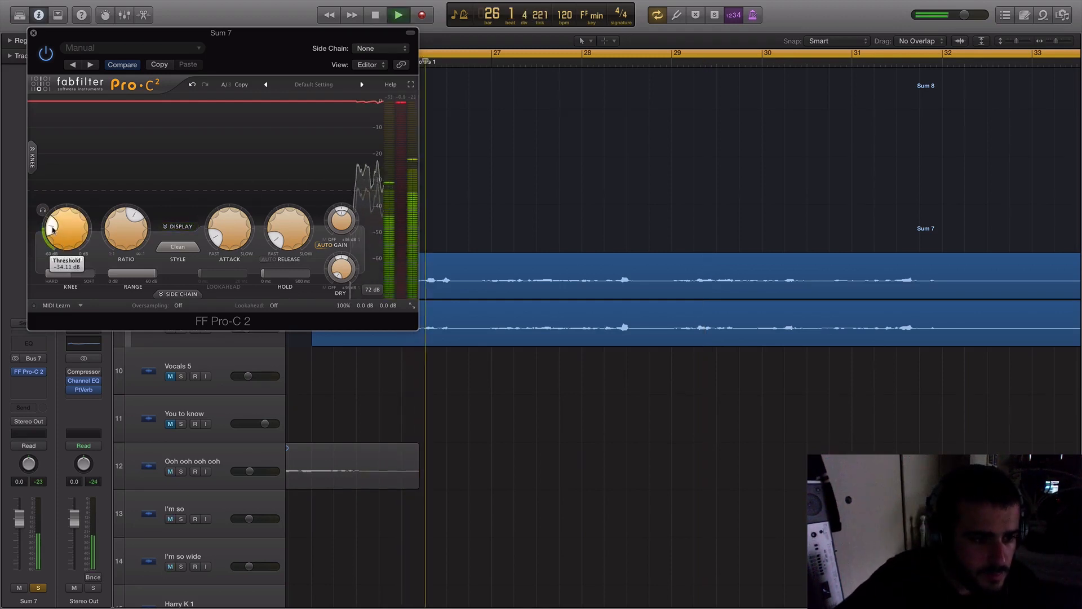
drag(53, 230, 53, 228)
key(space)
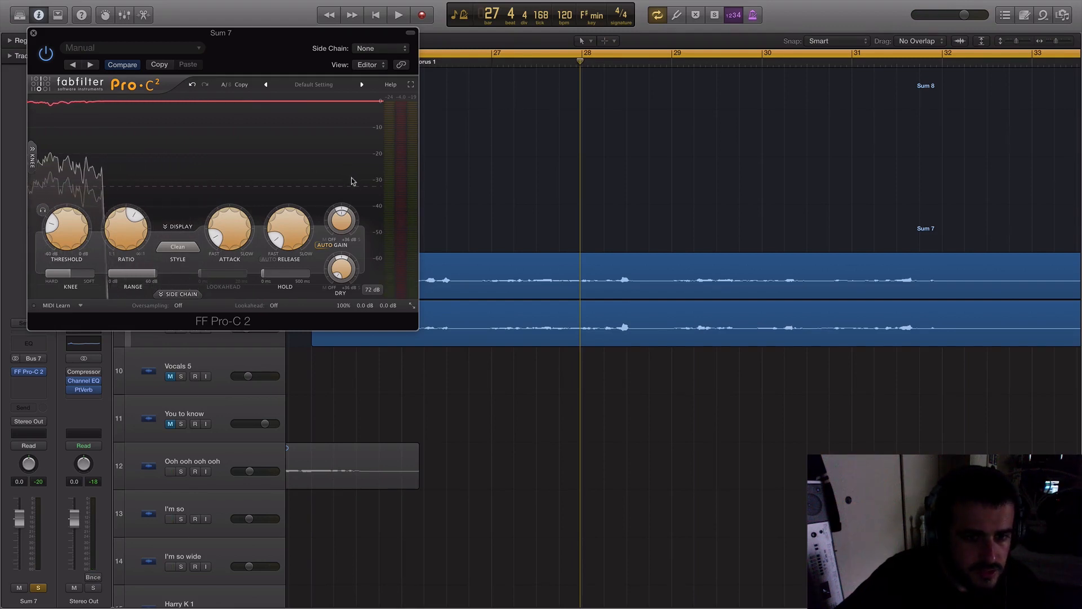
key(space)
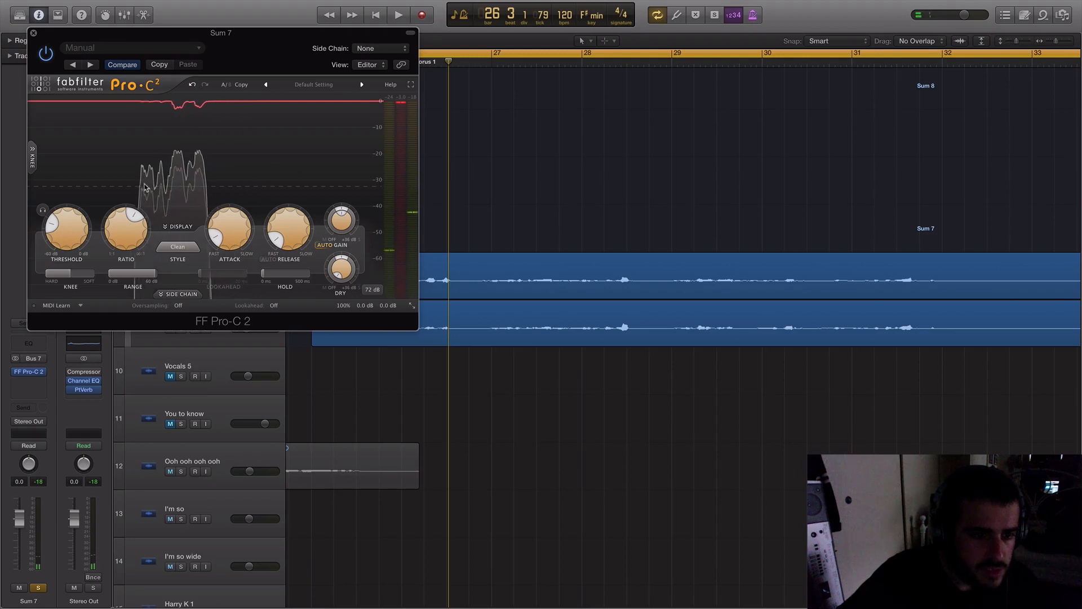
key(space)
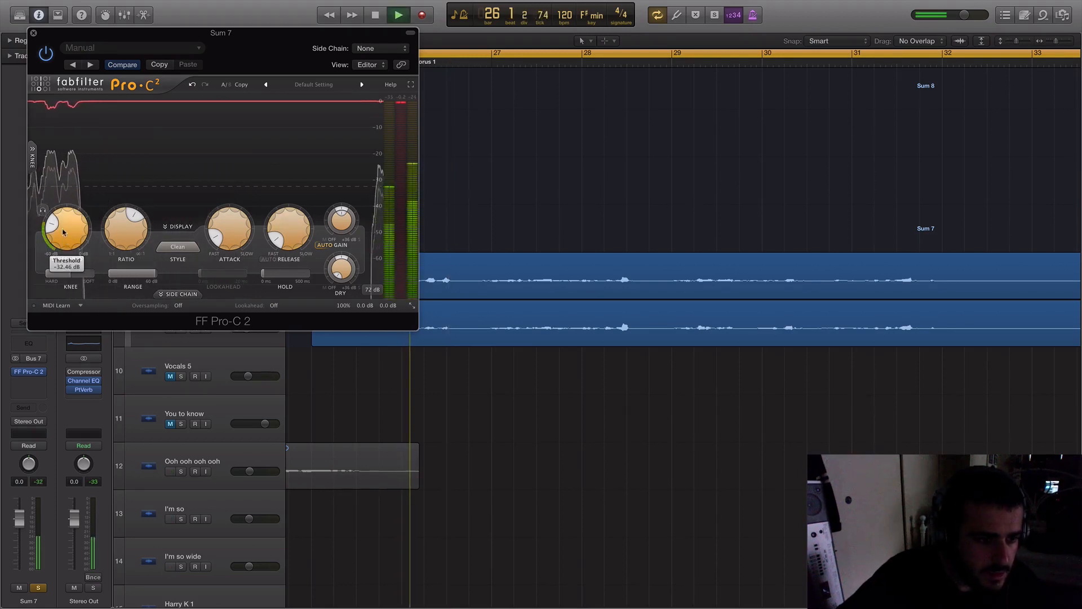
key(space)
drag(49, 225, 49, 228)
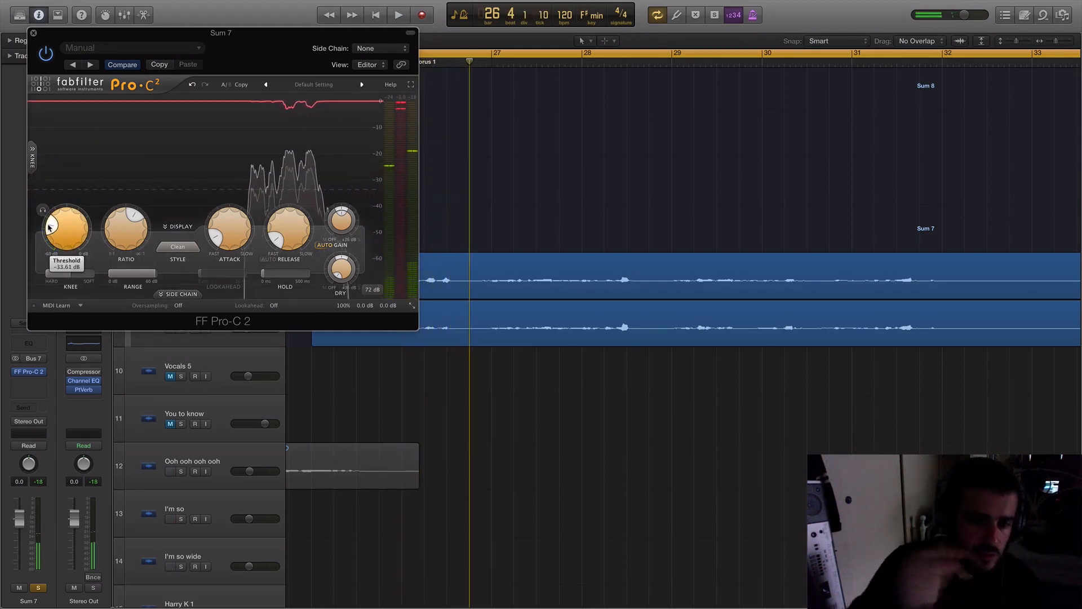
key(space)
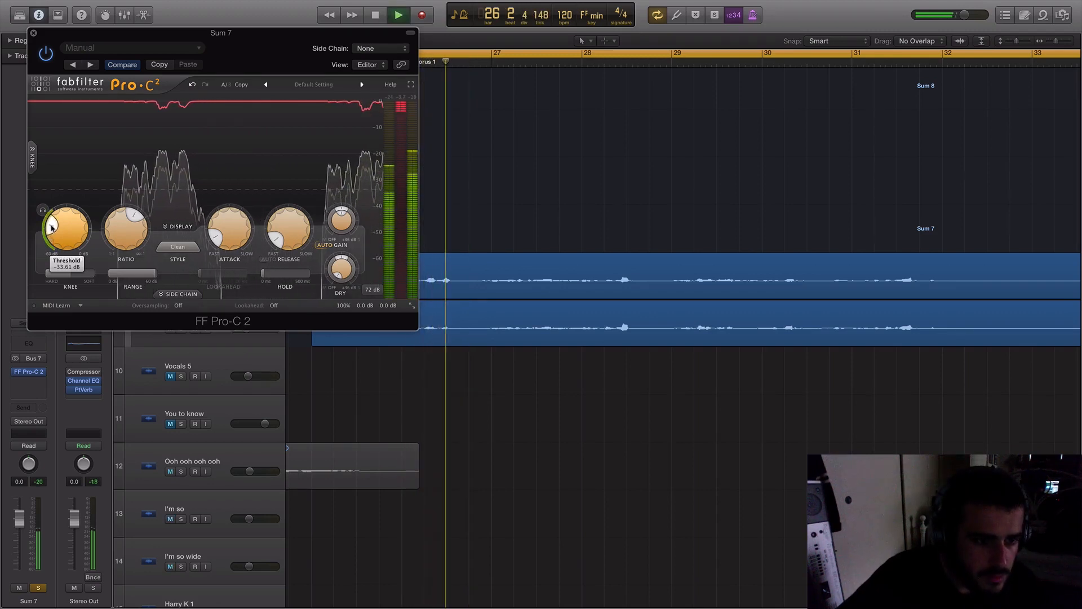
drag(48, 226, 49, 230)
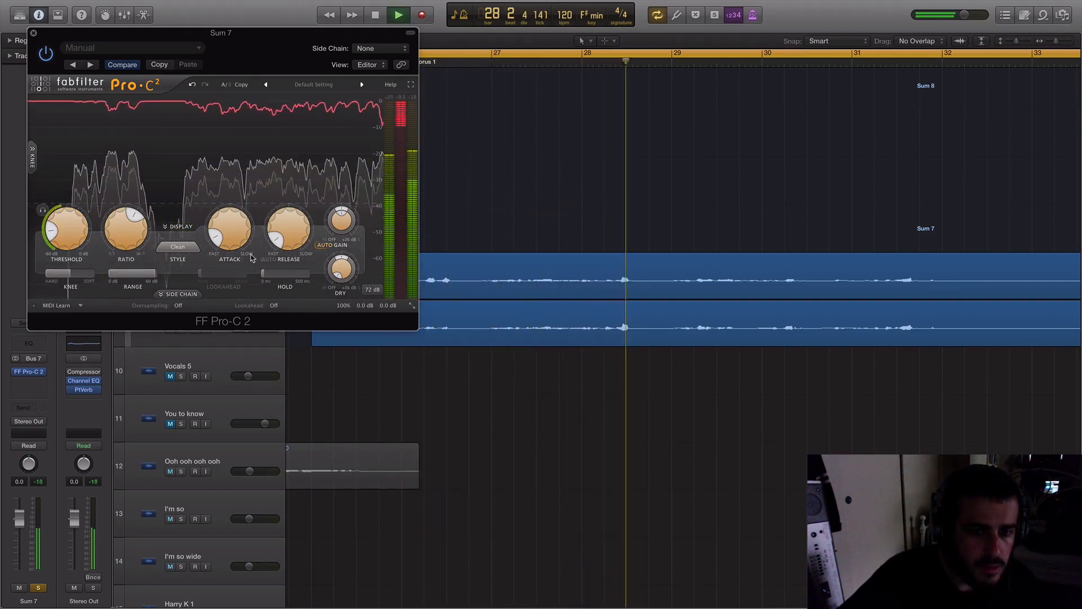
key(space)
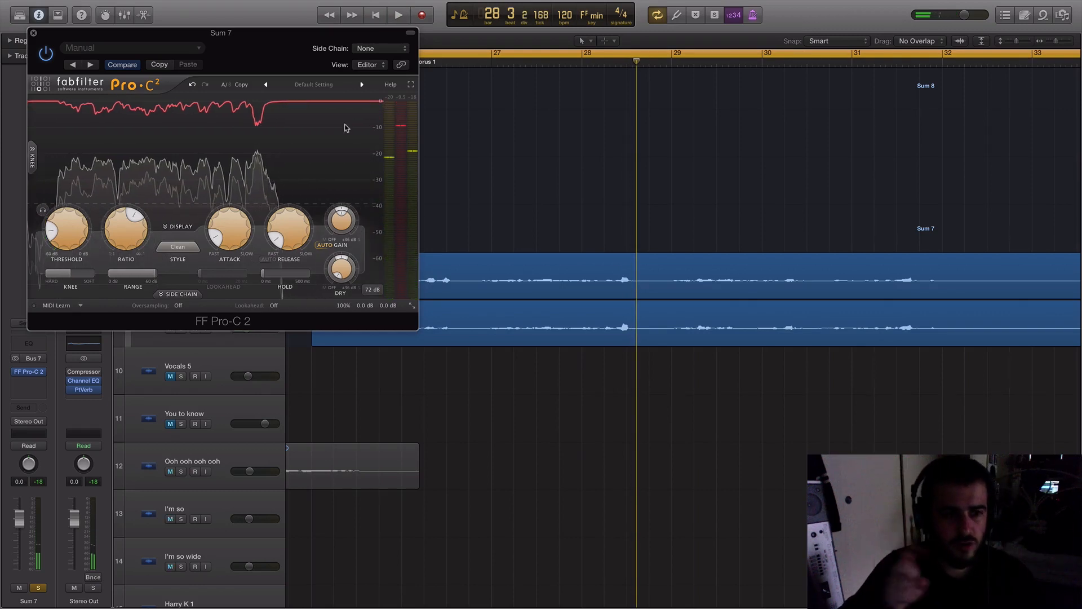
drag(249, 49, 394, 59)
click(179, 43)
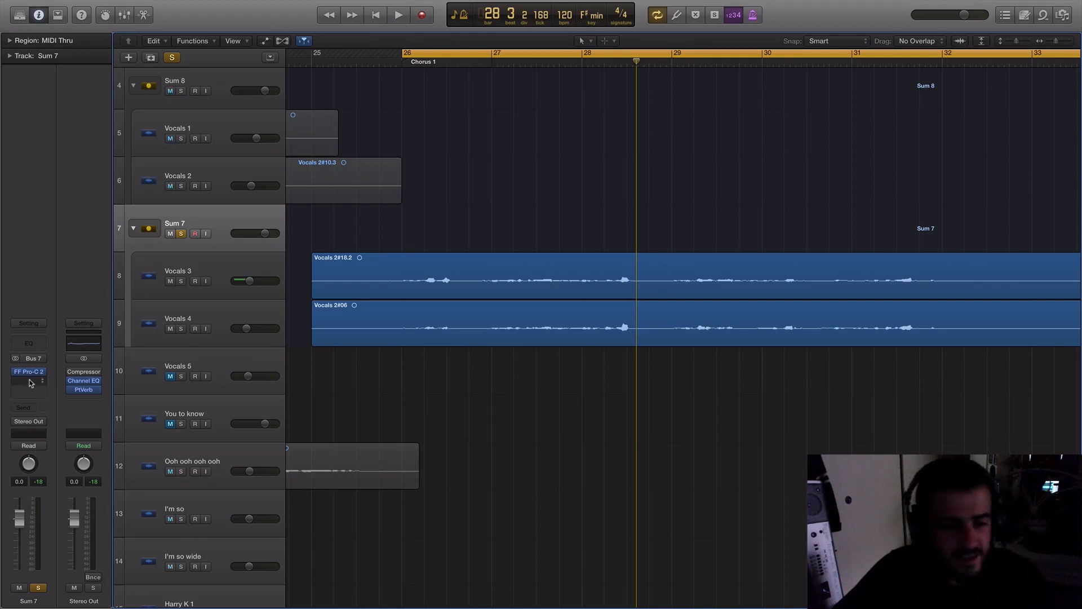
- Insert a stereo Xfer Records OTT multiband compressor after the Pro-C 2 on the Sum 7 stack
click(30, 381)
mouse_move(37, 511)
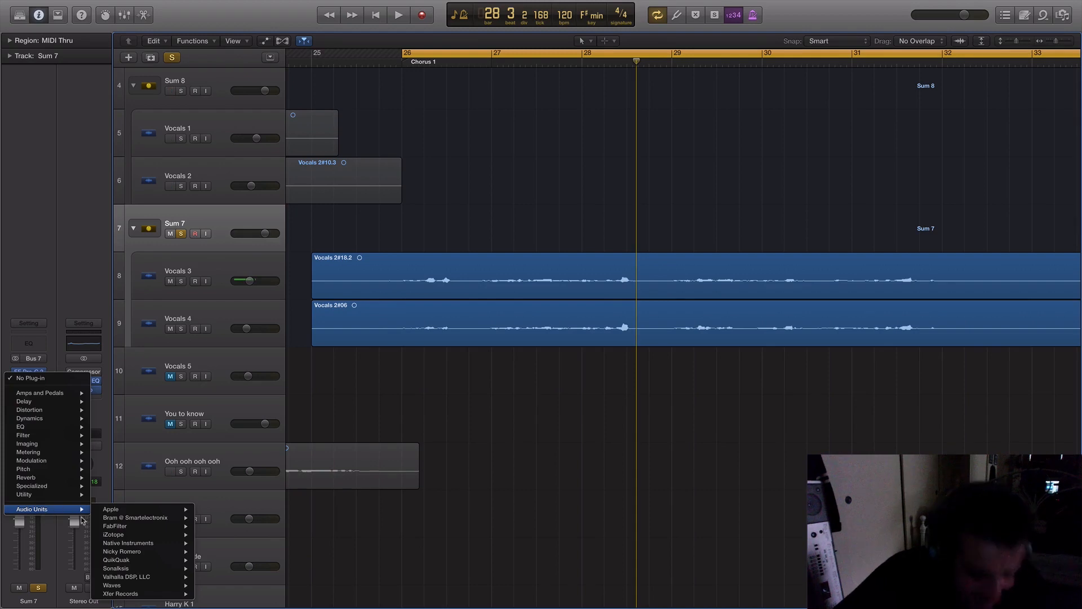
mouse_move(141, 594)
mouse_move(223, 594)
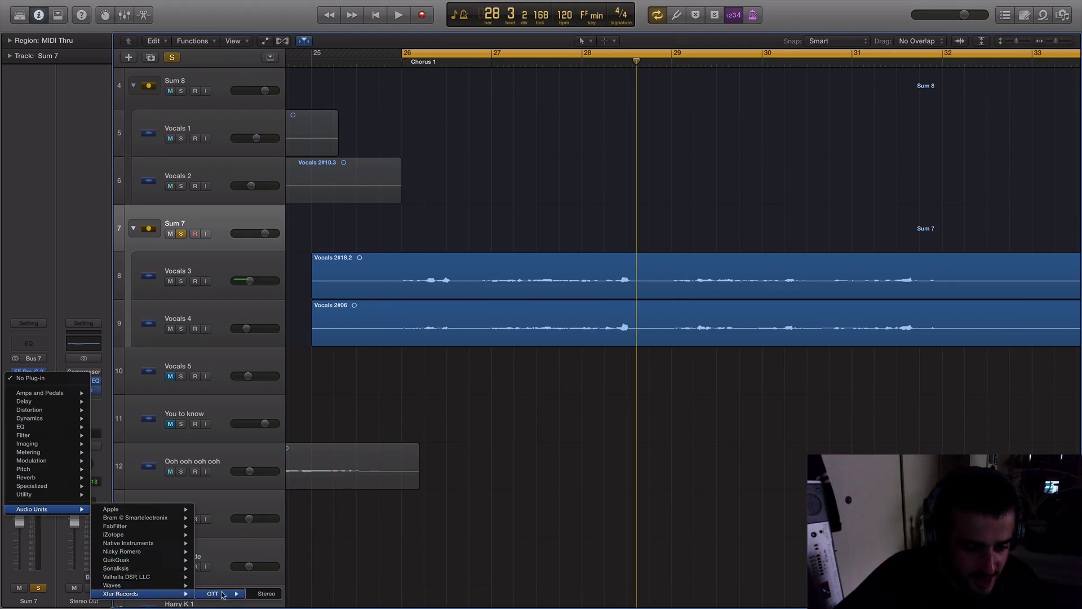
click(264, 594)
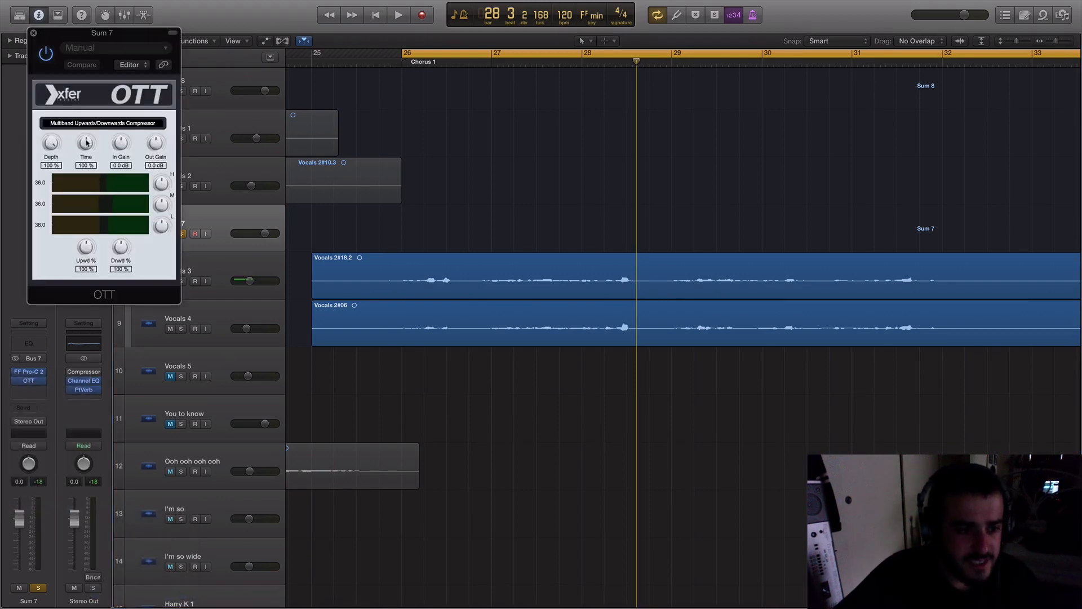
- Zero the OTT depth, turn down its low band, raise the depth to 41 % during playback, and close the plug-in
drag(51, 146, 71, 306)
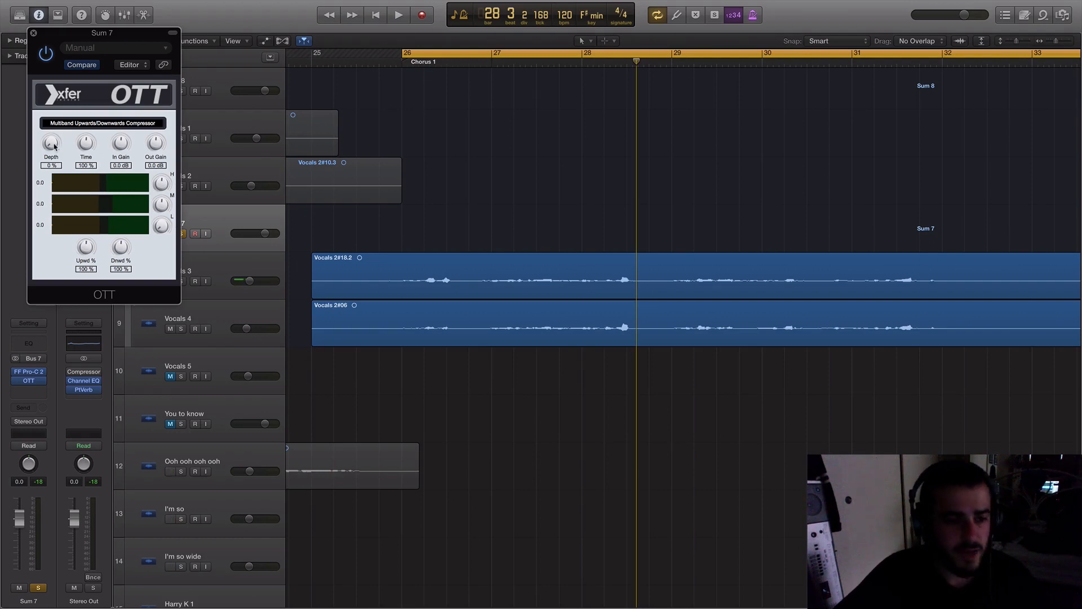
key(space)
drag(54, 146, 58, 103)
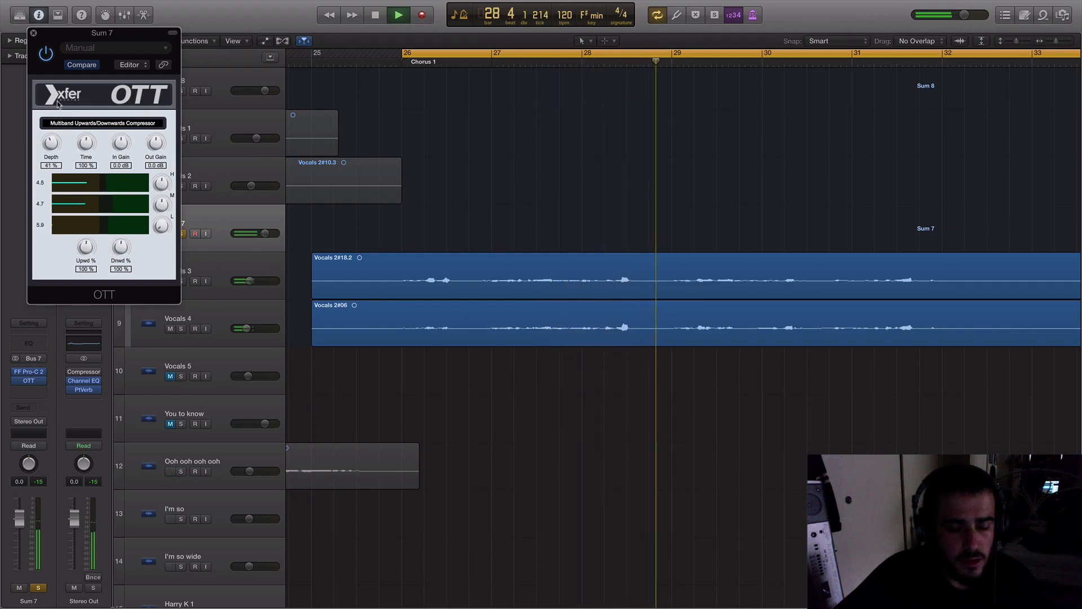
key(space)
click(34, 32)
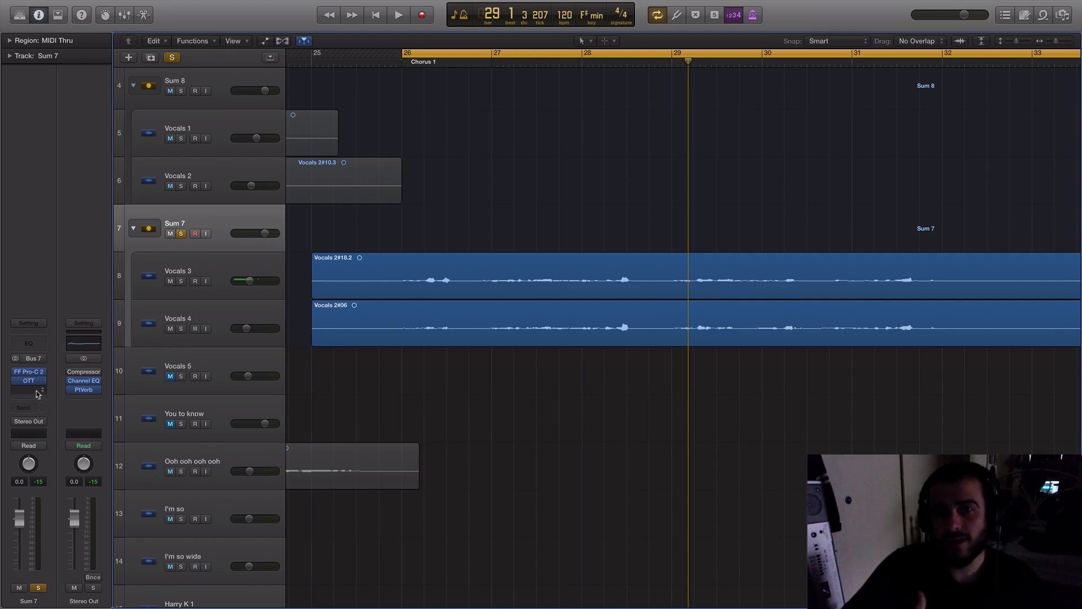
- Play back the soloed Sum 7 vocals from bar 26 with the compressor and OTT active
scroll(441, 404, down, 5)
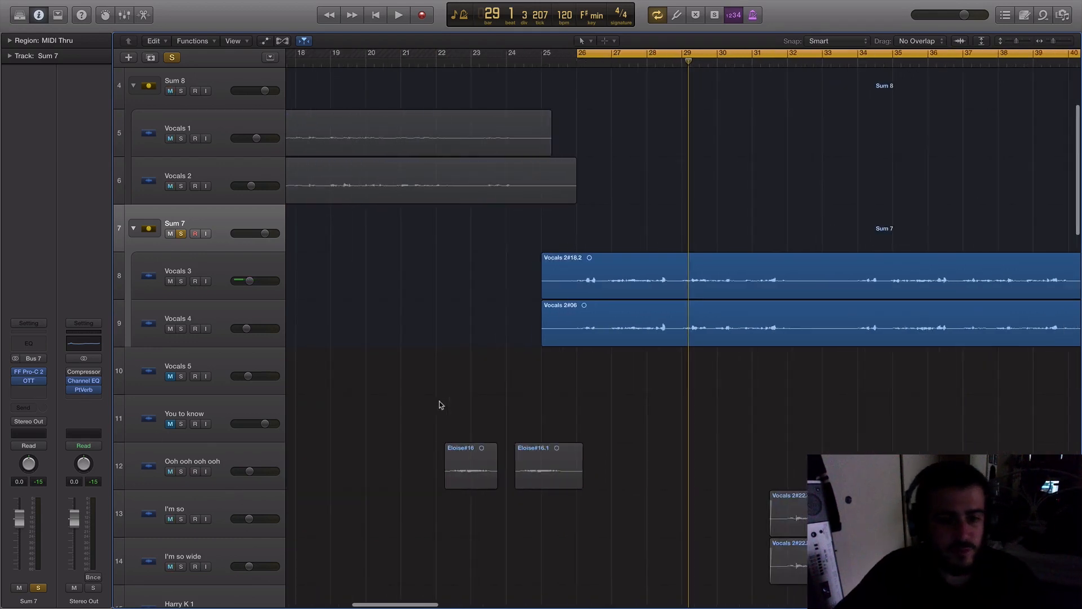
scroll(440, 405, up, 4)
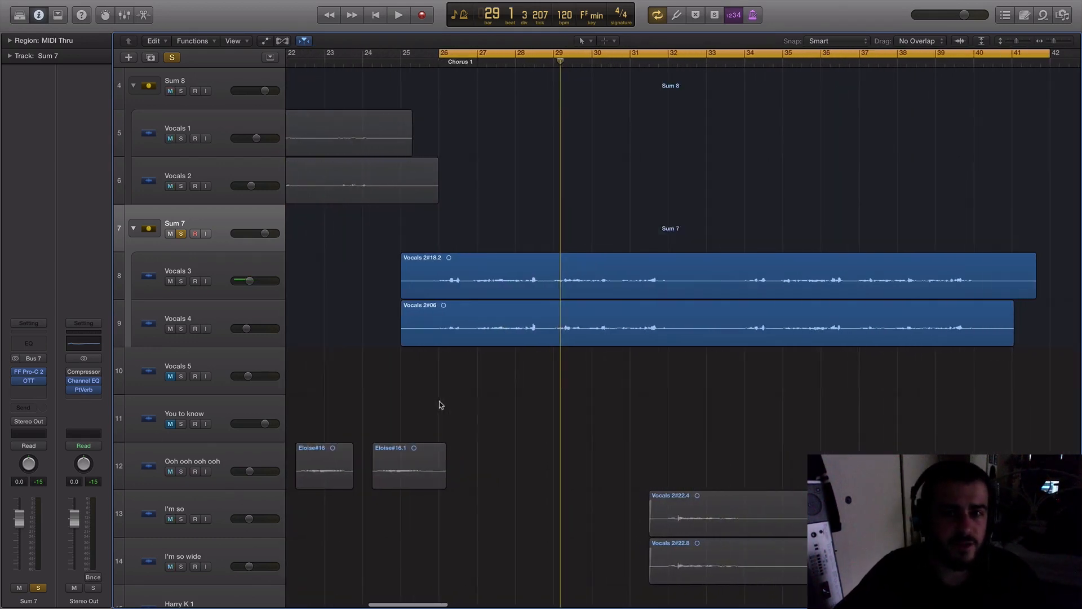
scroll(440, 404, down, 1)
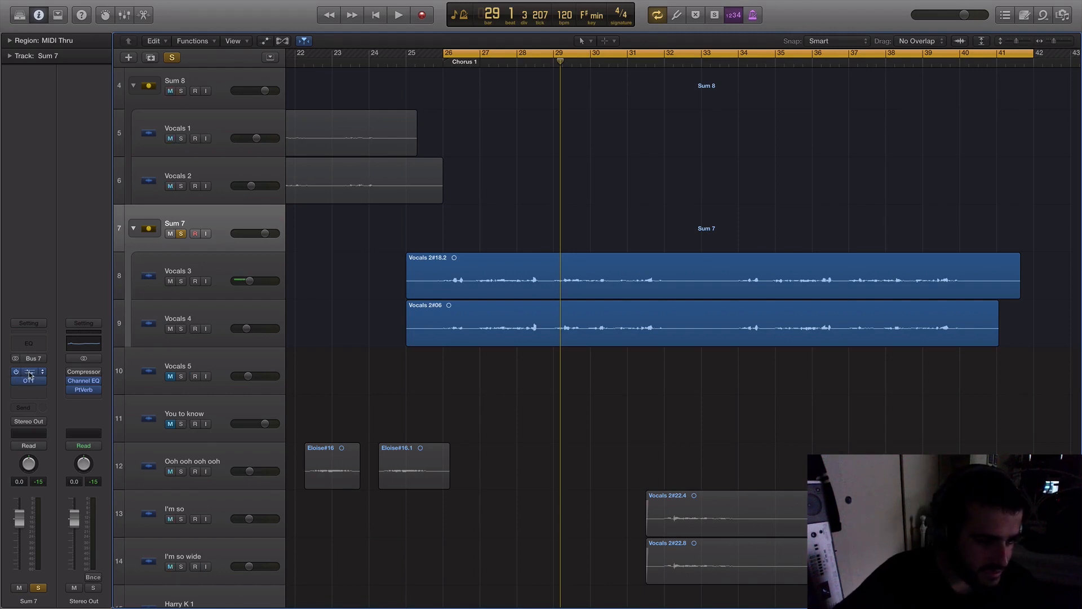
click(30, 393)
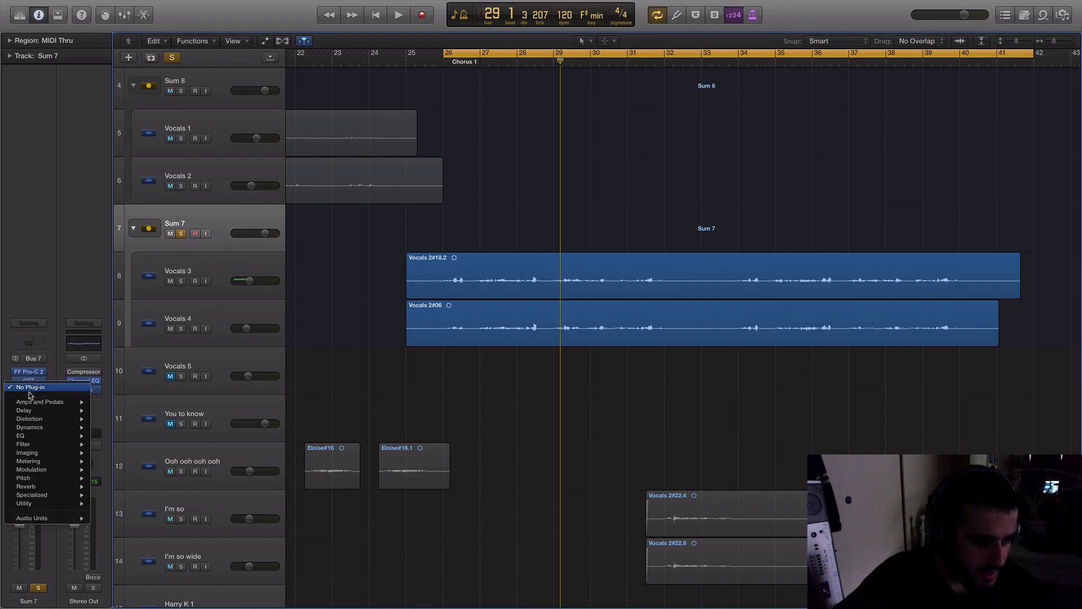
click(369, 390)
key(space)
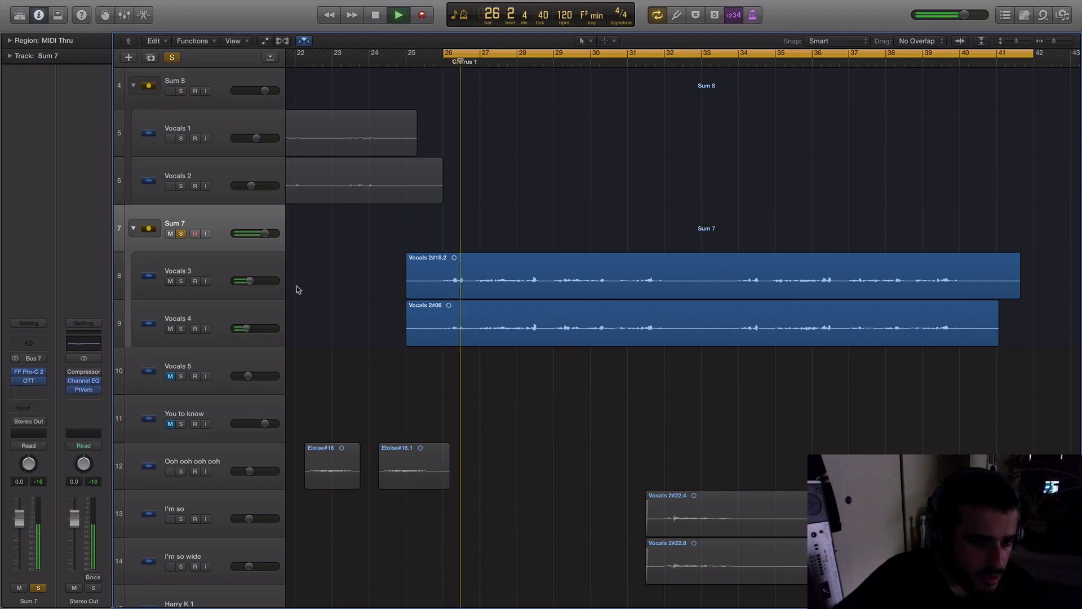
key(space)
- Compare the channel strips of Vocals 3, Vocals 4 and Vocals 5, leaving Vocals 5 selected
click(241, 265)
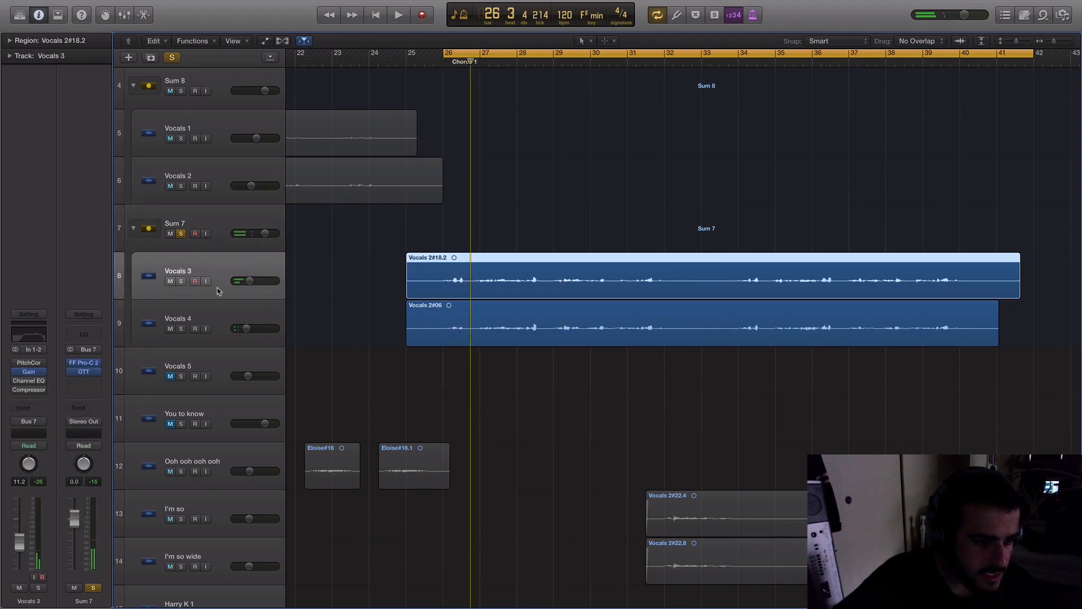
click(218, 312)
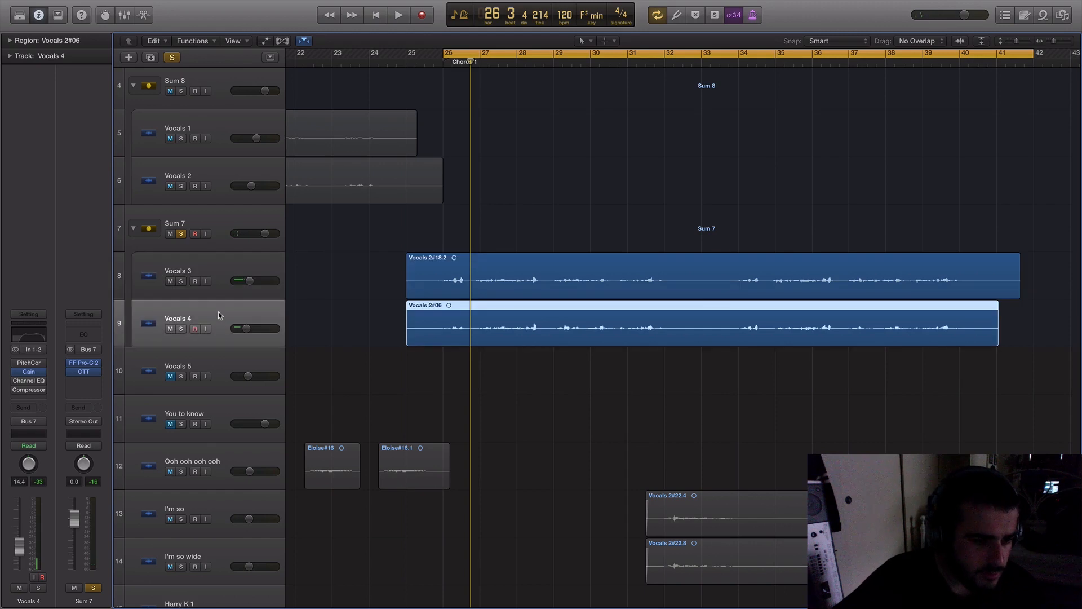
click(214, 361)
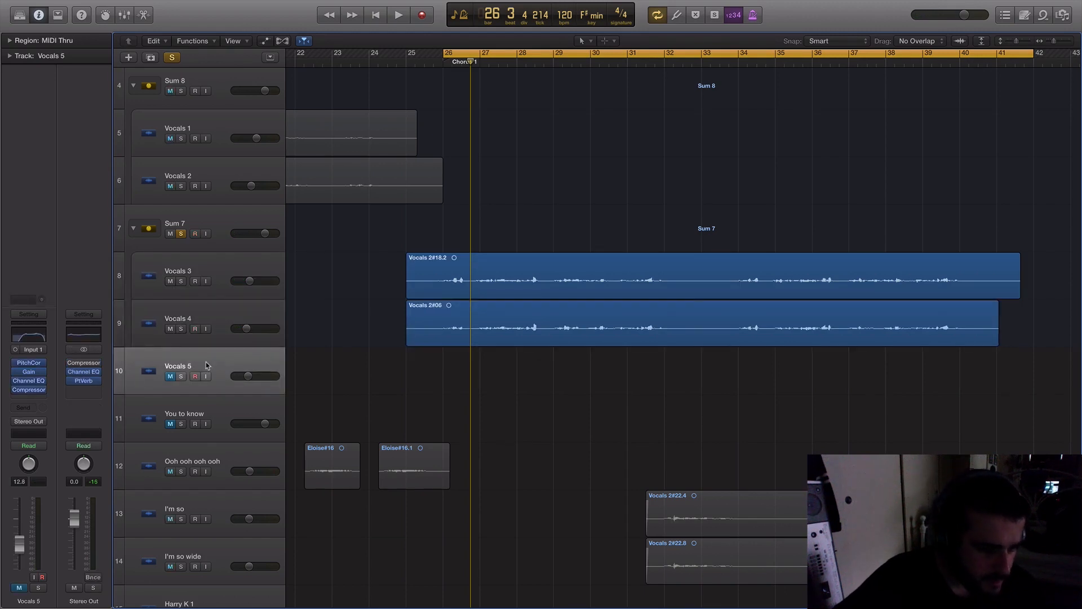
- Adjust the Low Freq Level of the Stereo Out PlatinumVerb to -10.5 dB, close its window, and remove the reverb from the channel
click(82, 381)
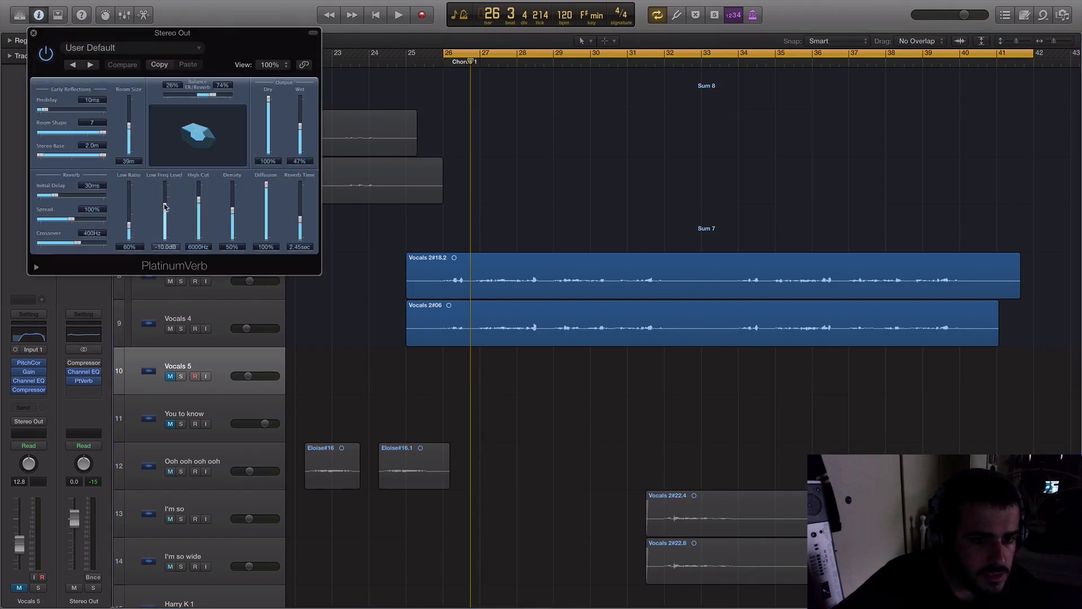
drag(164, 205, 165, 207)
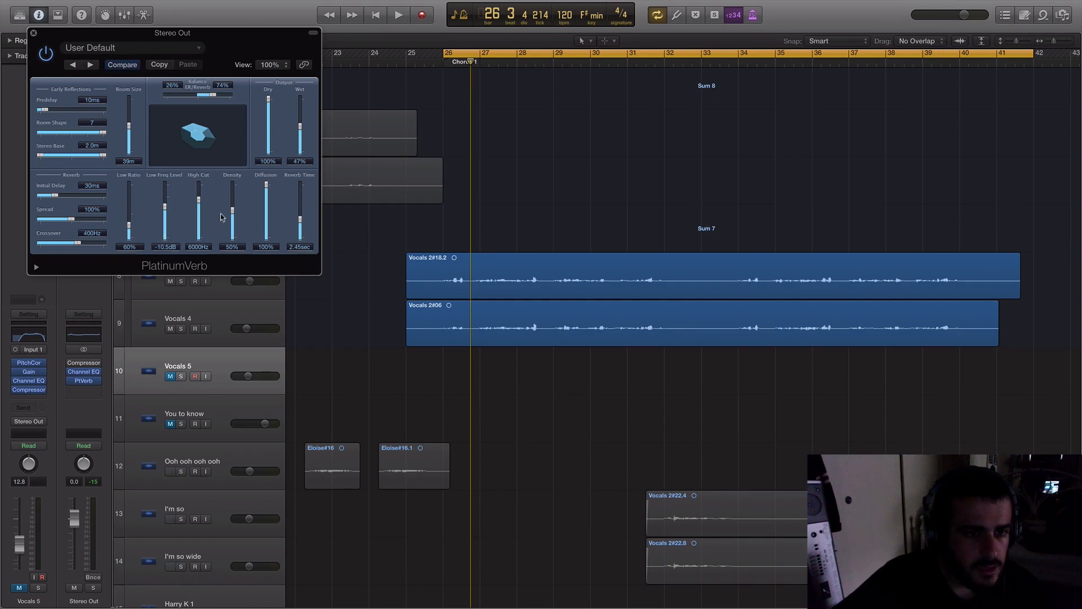
key(super+w)
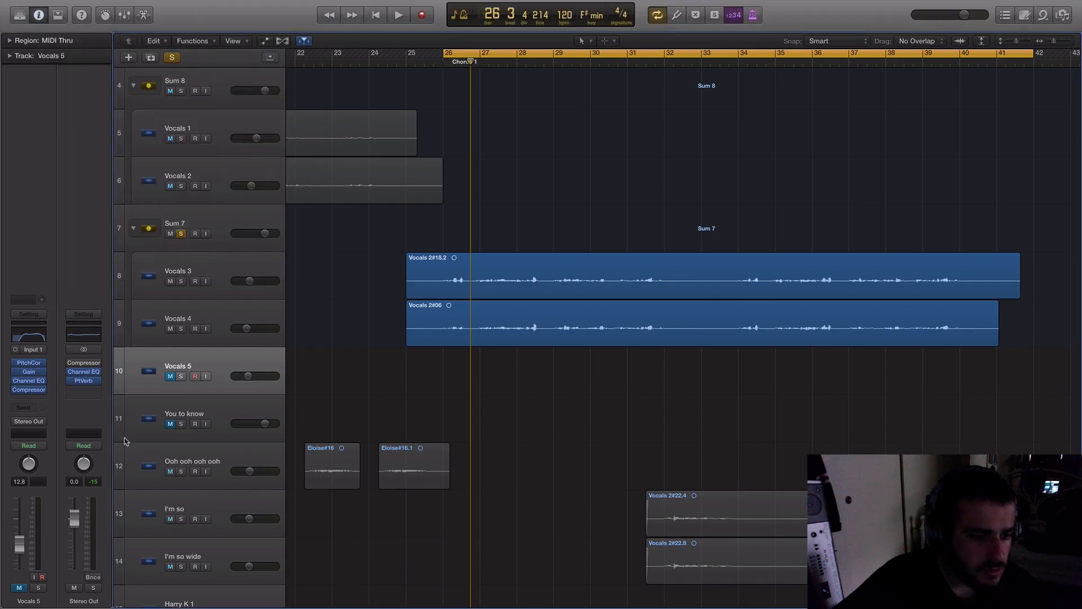
click(98, 388)
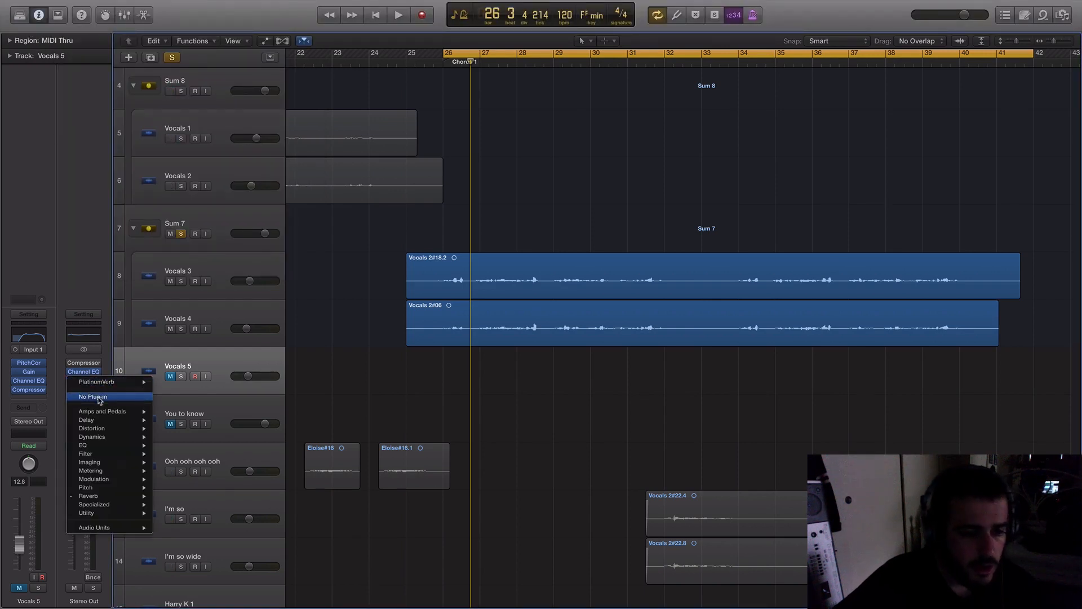
click(100, 400)
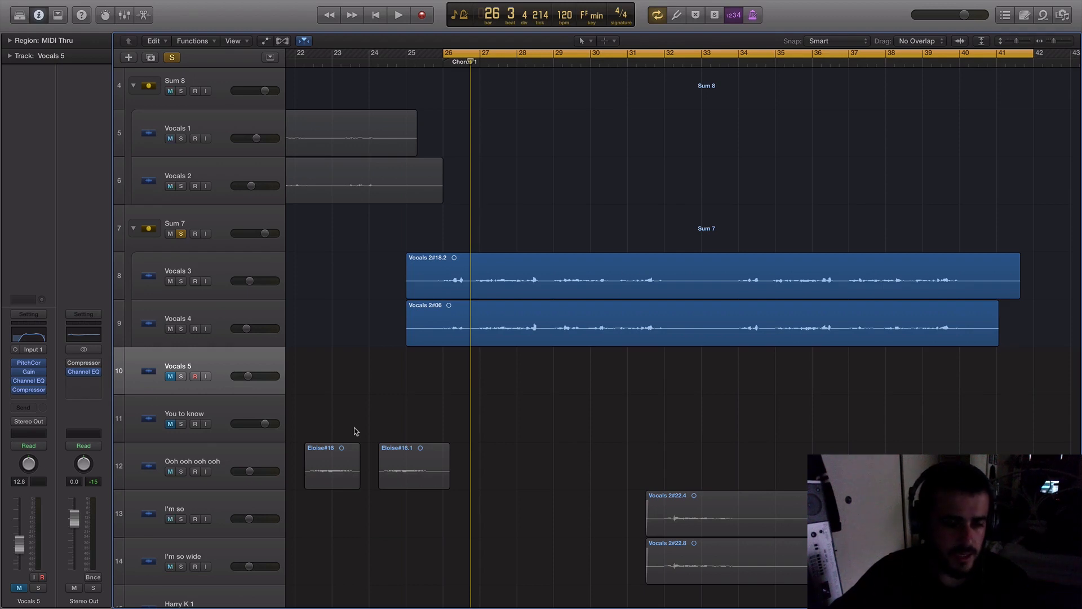
- Select the Sum 7 stack, play it briefly, and insert a Space Designer reverb after OTT, moving its window clear of the channel strips
click(220, 268)
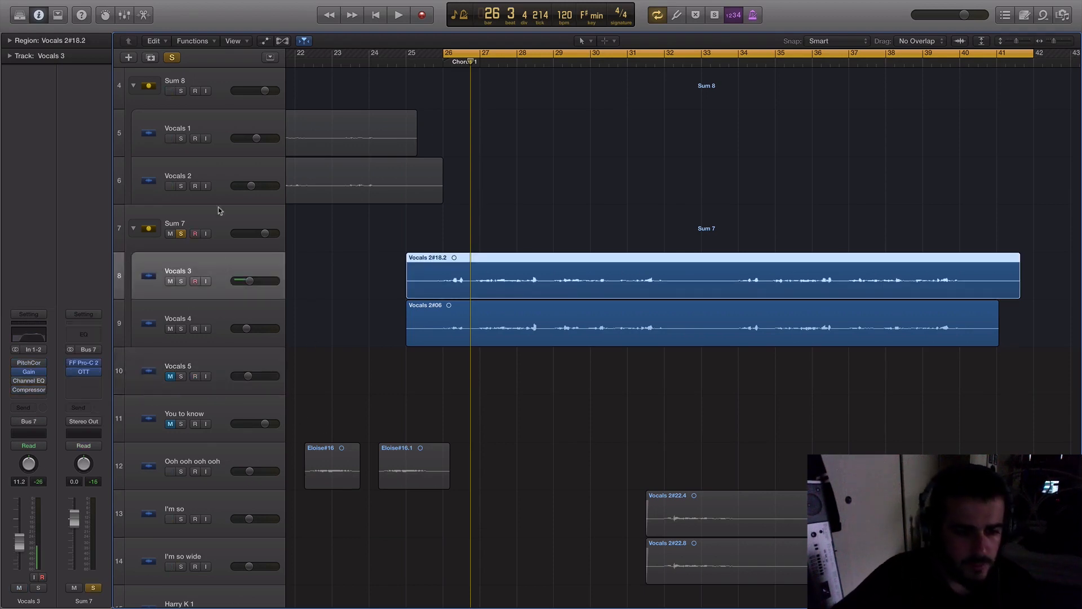
click(221, 229)
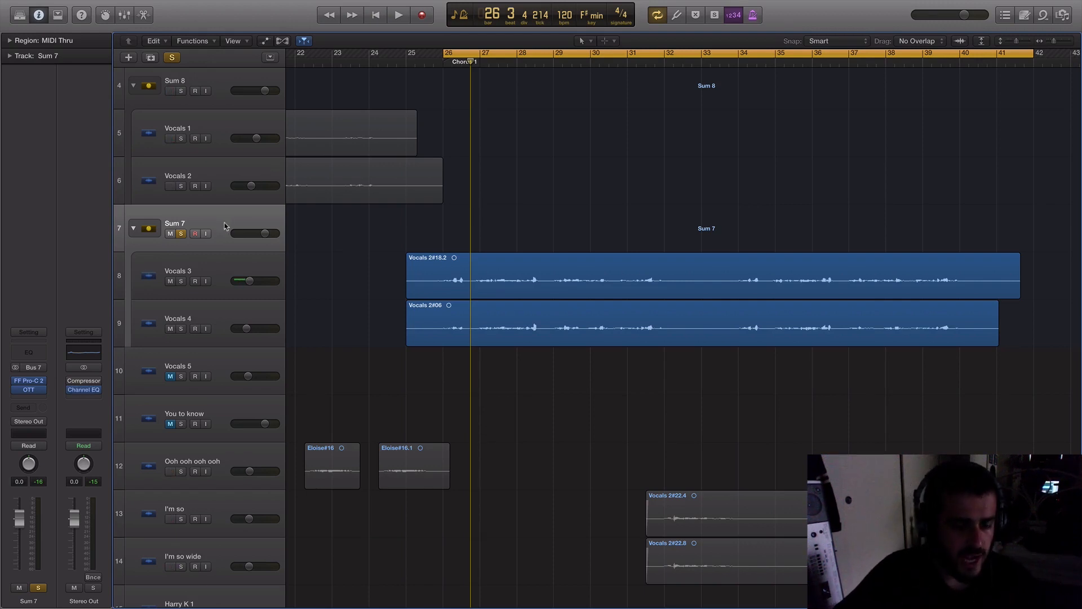
key(space)
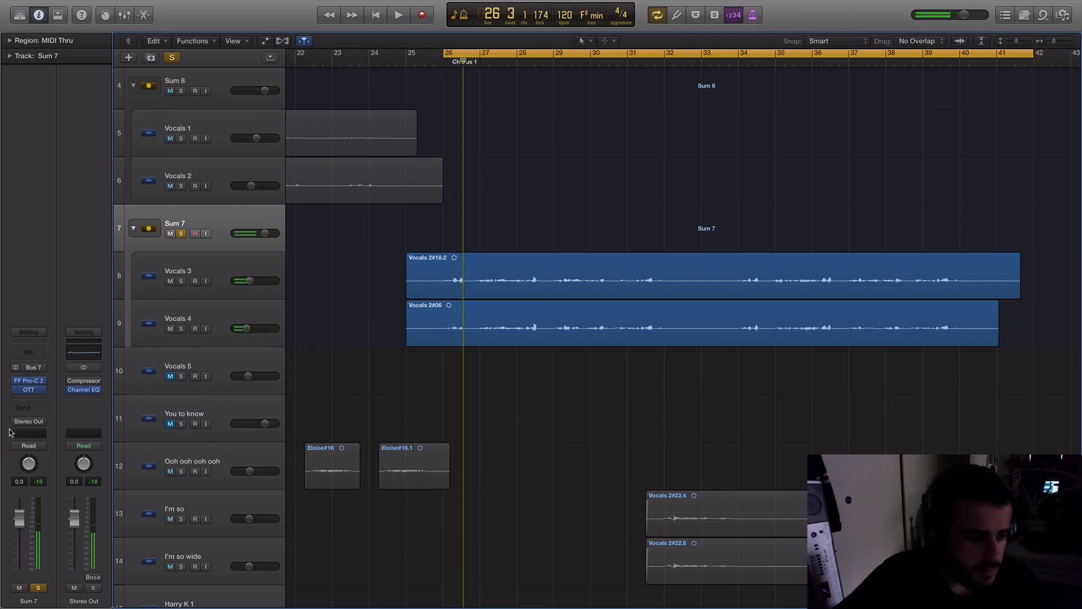
click(39, 398)
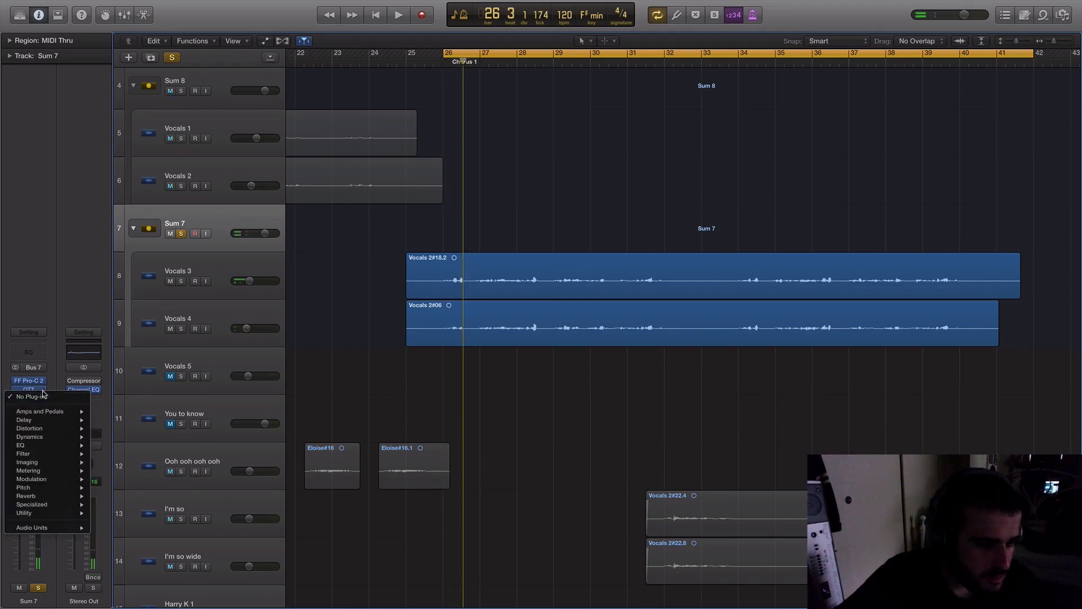
mouse_move(53, 527)
mouse_move(143, 566)
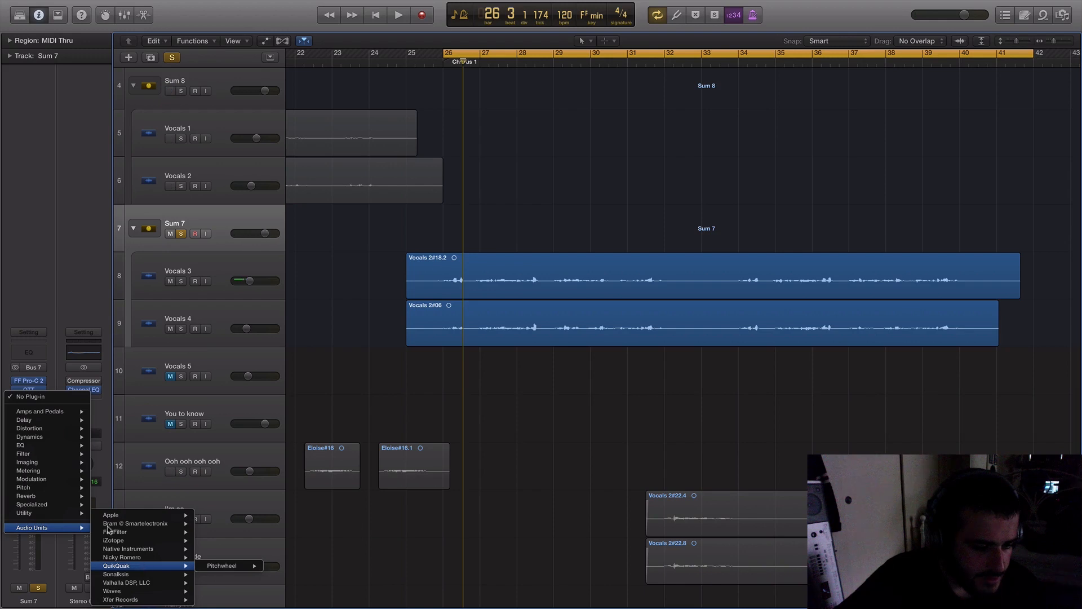
click(179, 520)
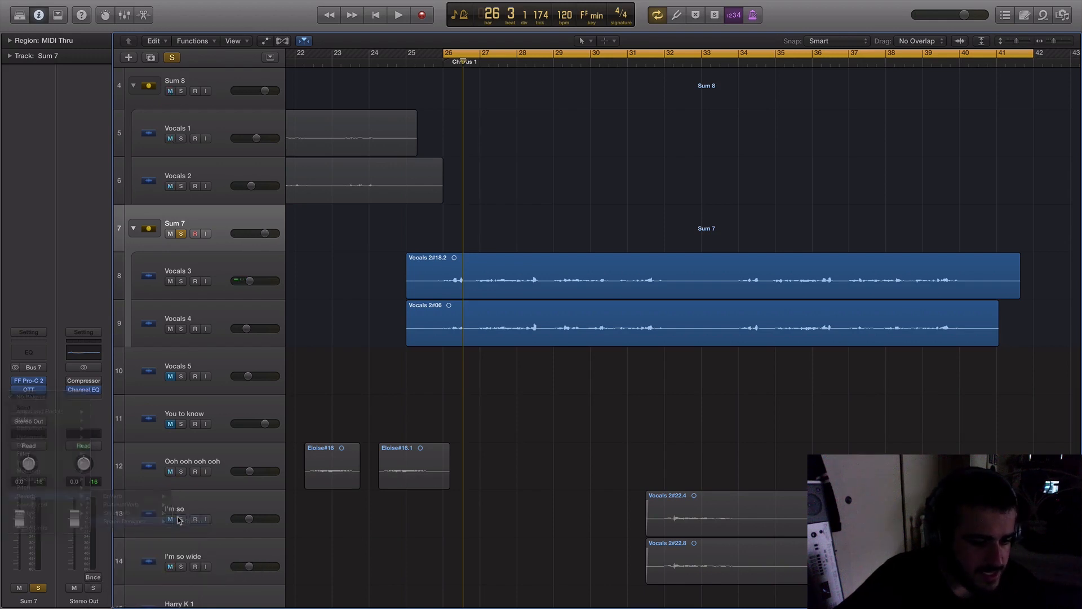
drag(224, 45, 421, 45)
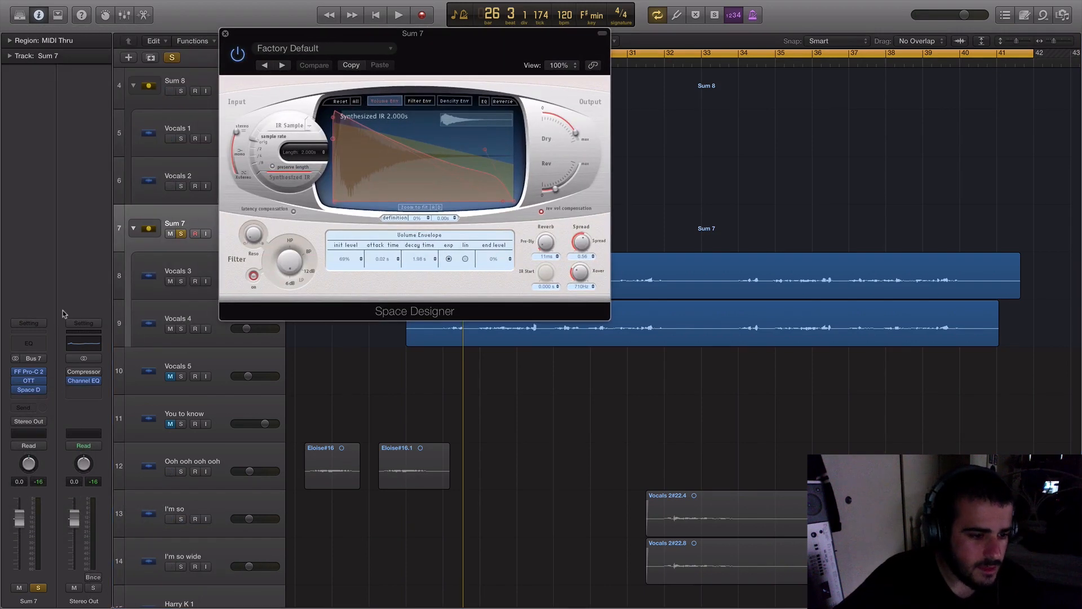
- Move the FF Pro-C 2 compressor below Space Designer on Sum 7, raise its threshold slightly after a playback check, and close its window
drag(32, 371, 27, 403)
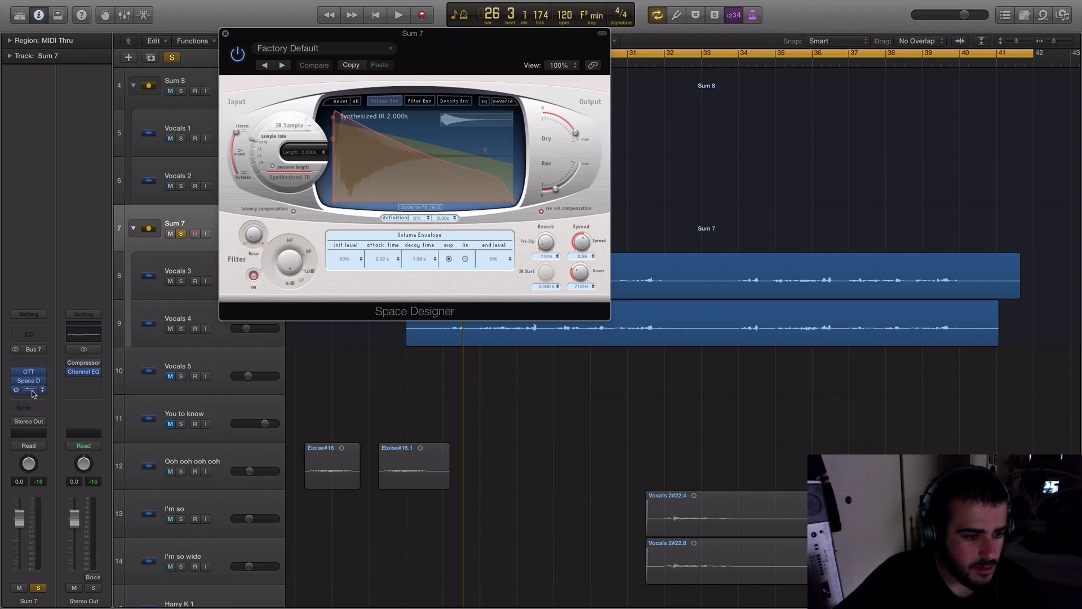
click(31, 391)
key(space)
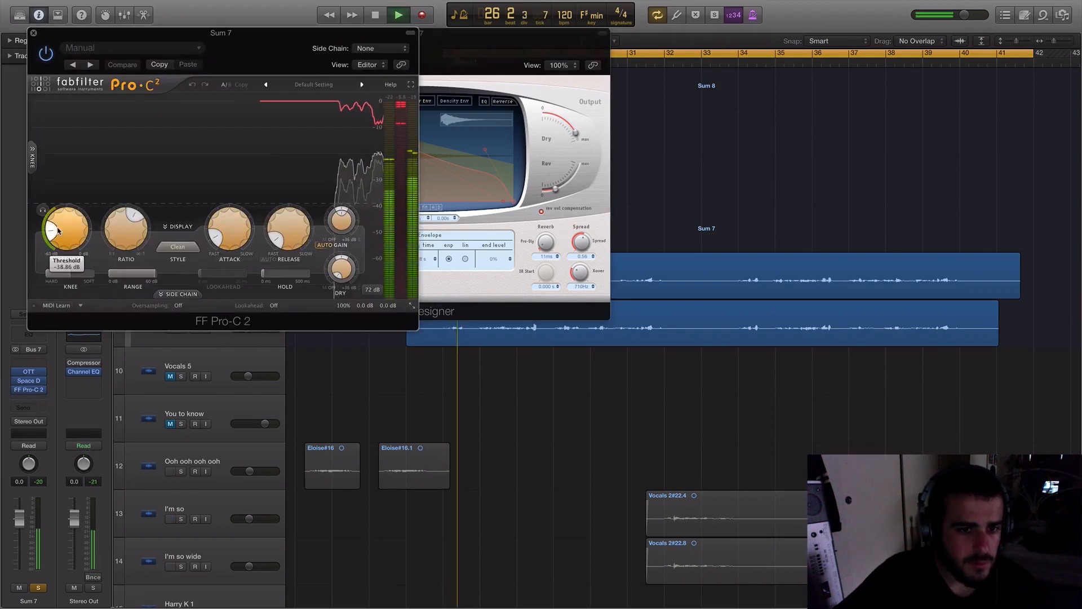
key(space)
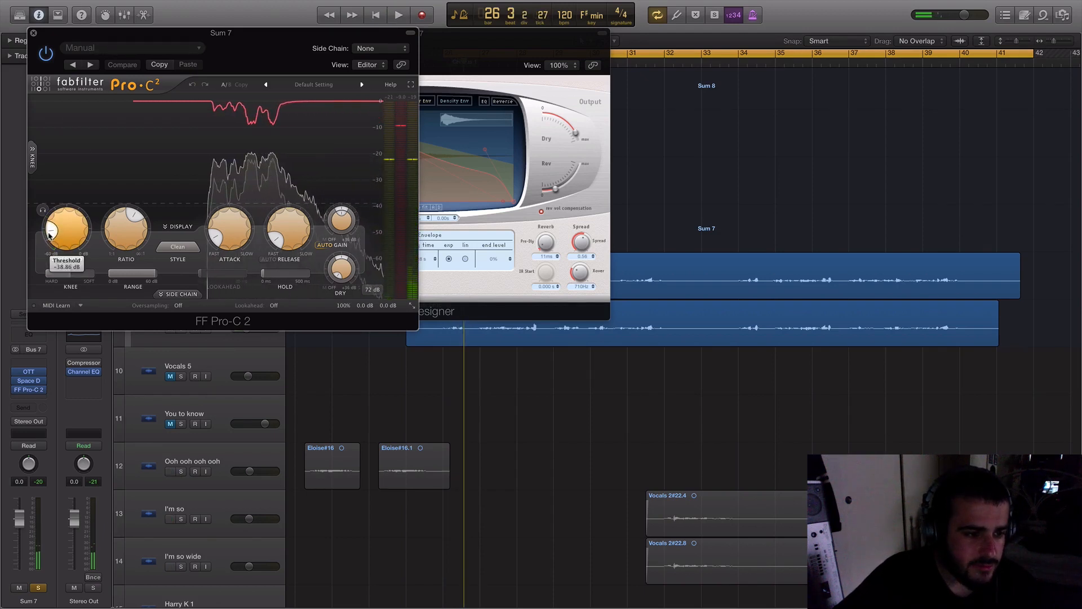
drag(49, 235, 49, 225)
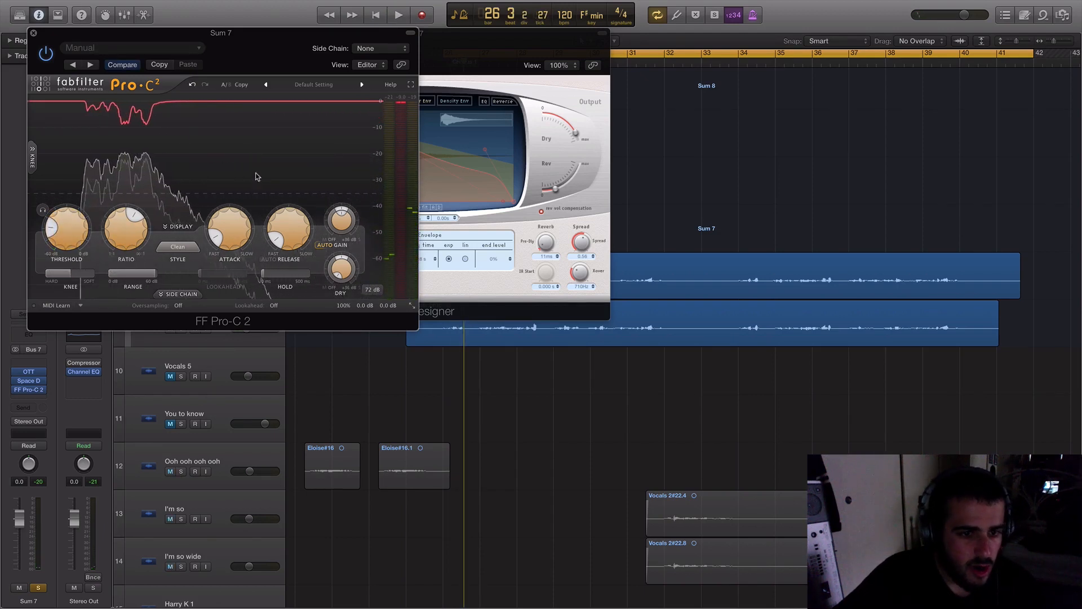
click(33, 33)
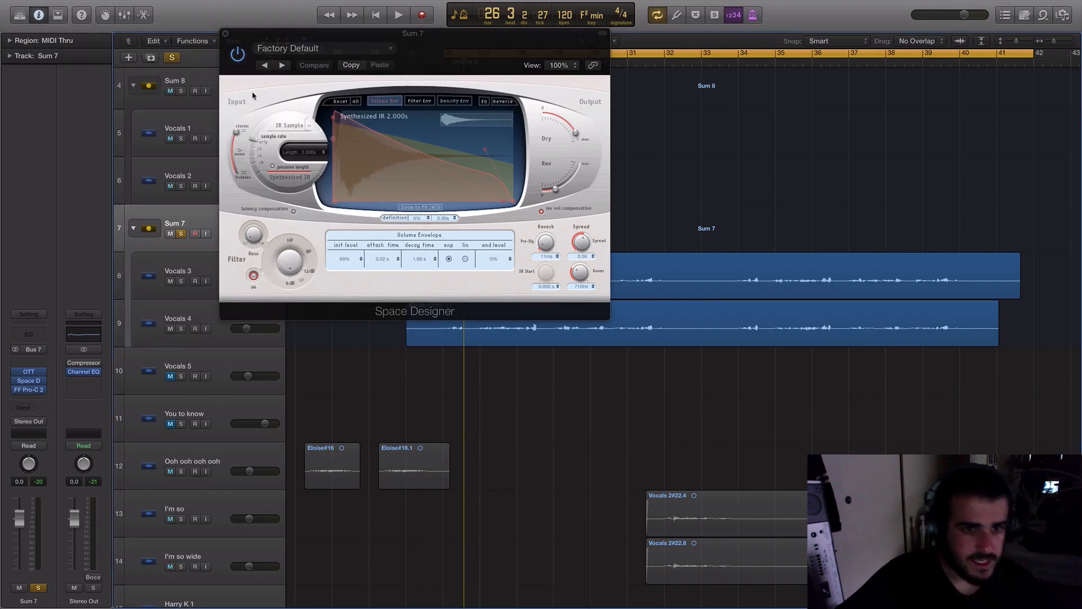
- Load the Large Spaces room preset 02.5s Dark Chamber in Space Designer, fine-tune its reverb output level during playback, and close the plug-in
click(363, 47)
mouse_move(361, 258)
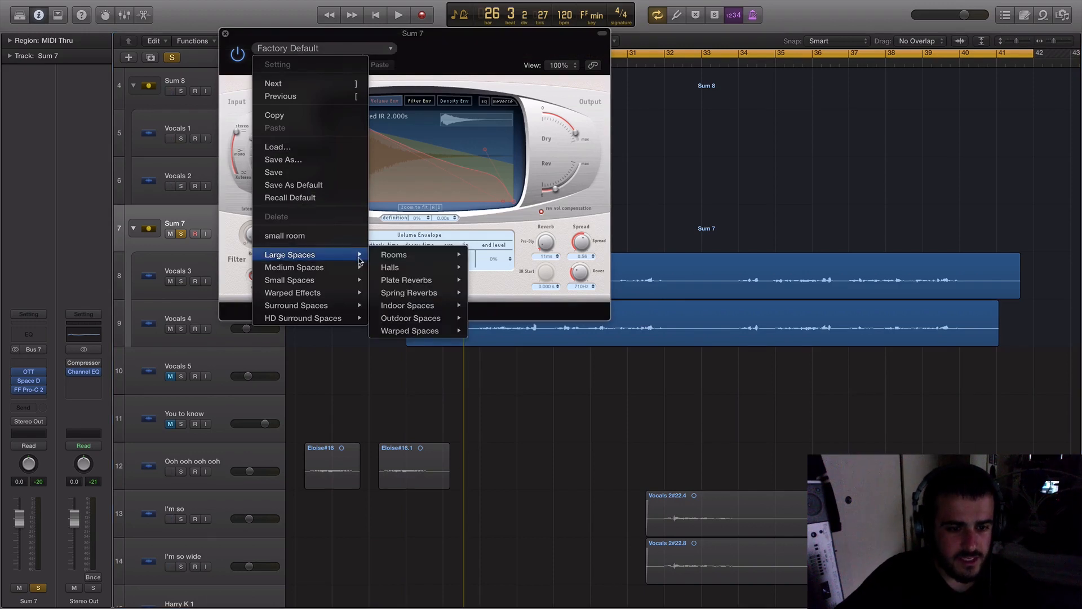
mouse_move(414, 256)
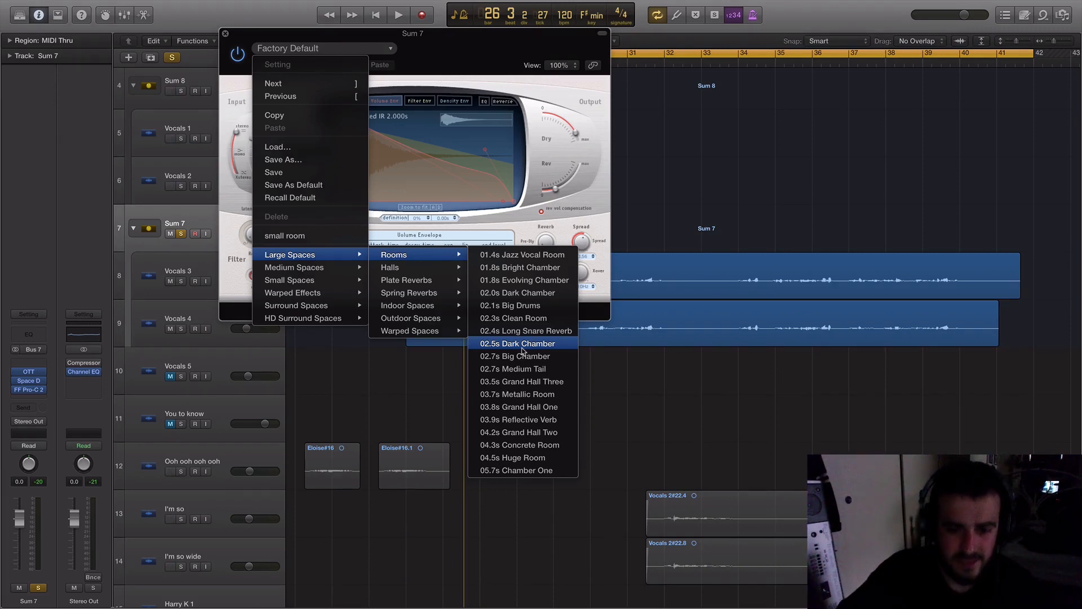
click(522, 345)
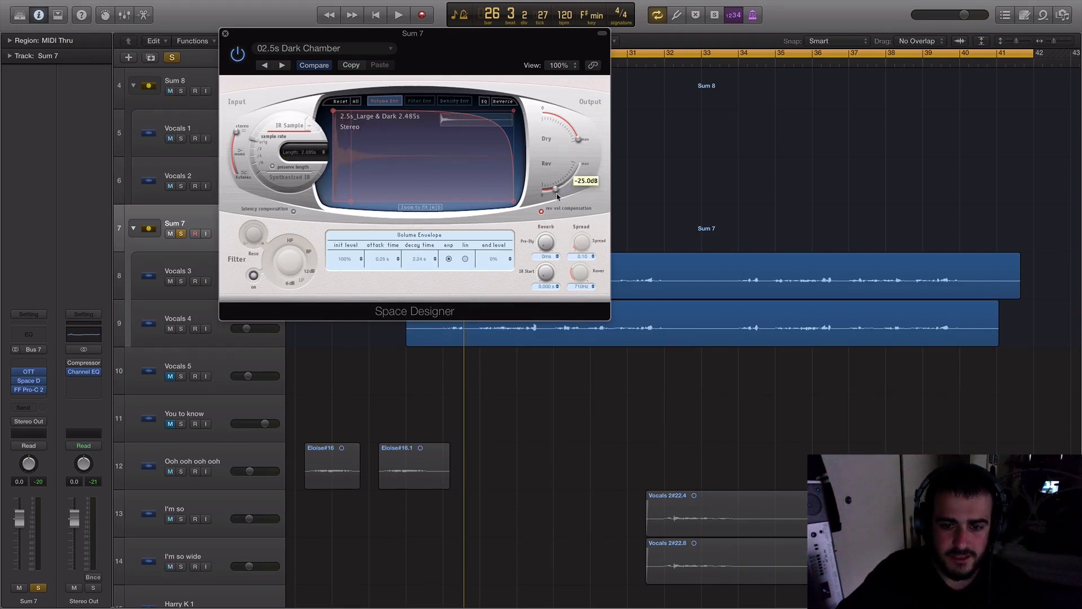
key(space)
scroll(557, 197, down, 2)
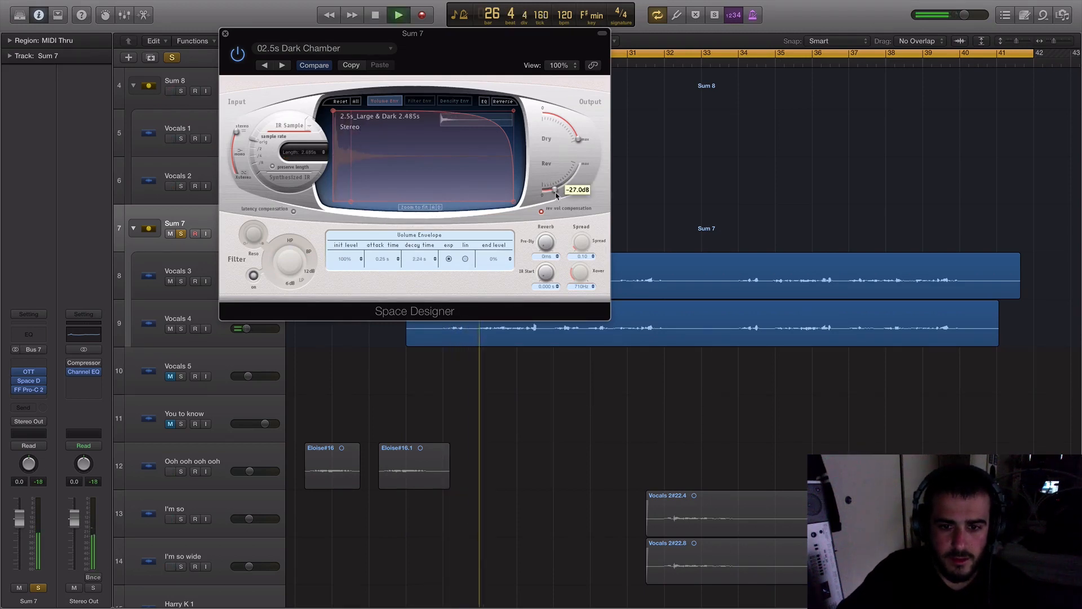
scroll(557, 195, up, 3)
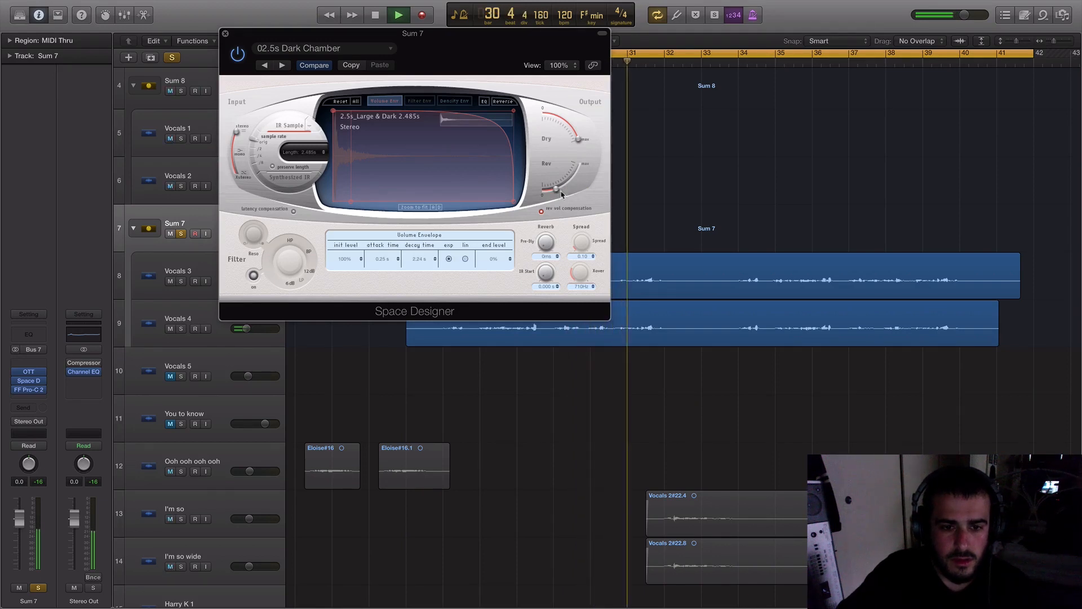
key(space)
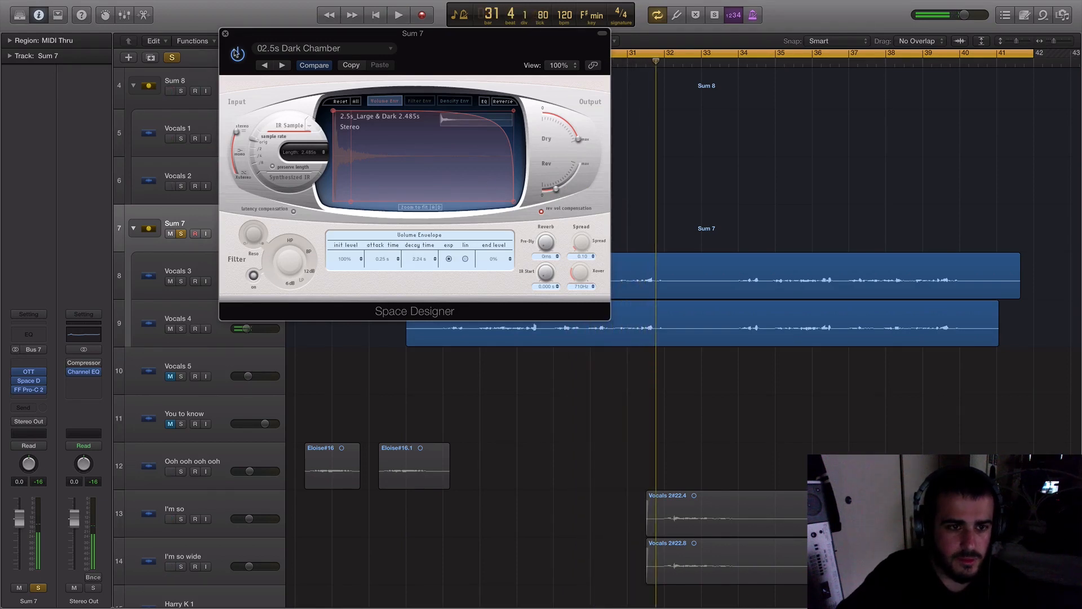
click(225, 34)
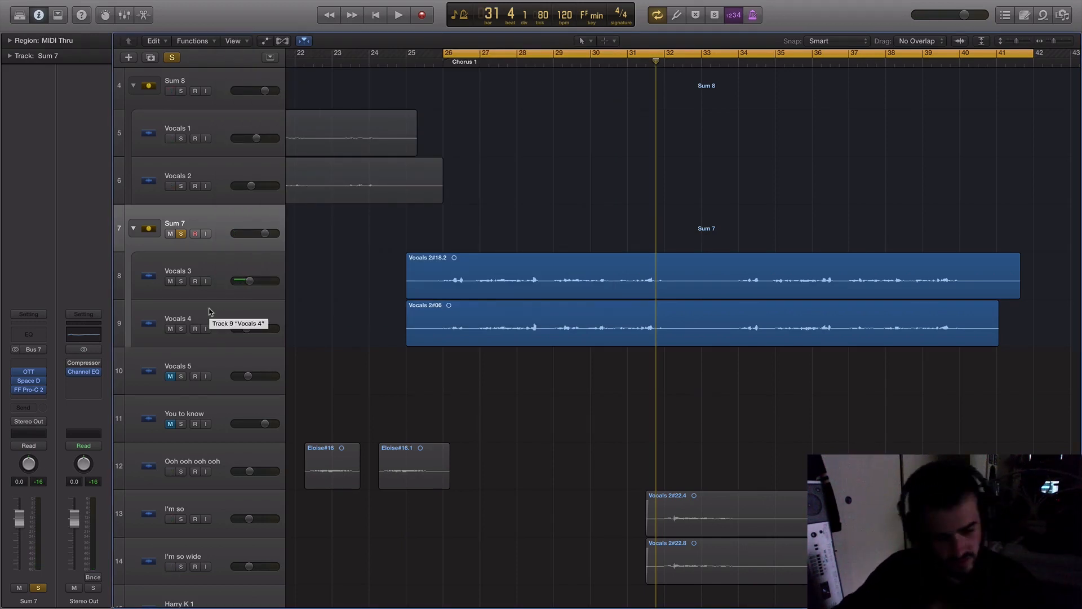
click(27, 397)
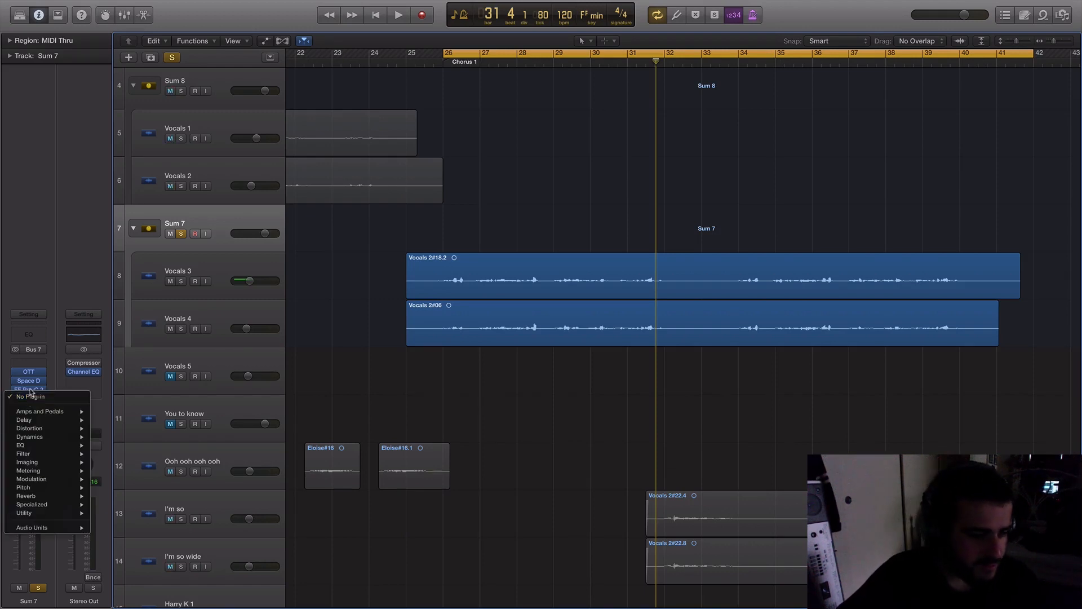
mouse_move(79, 446)
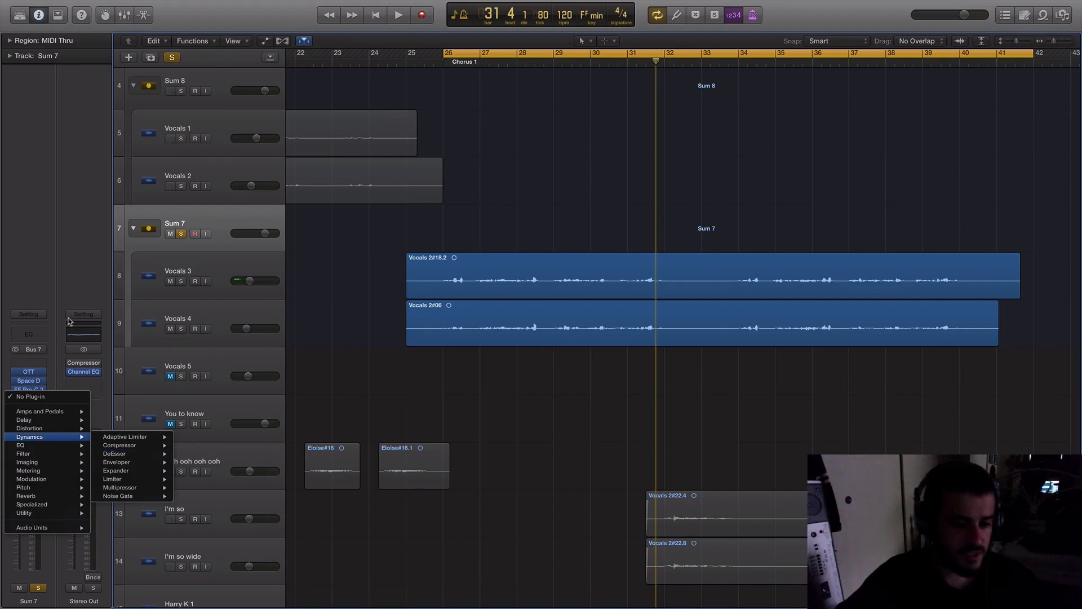
click(42, 310)
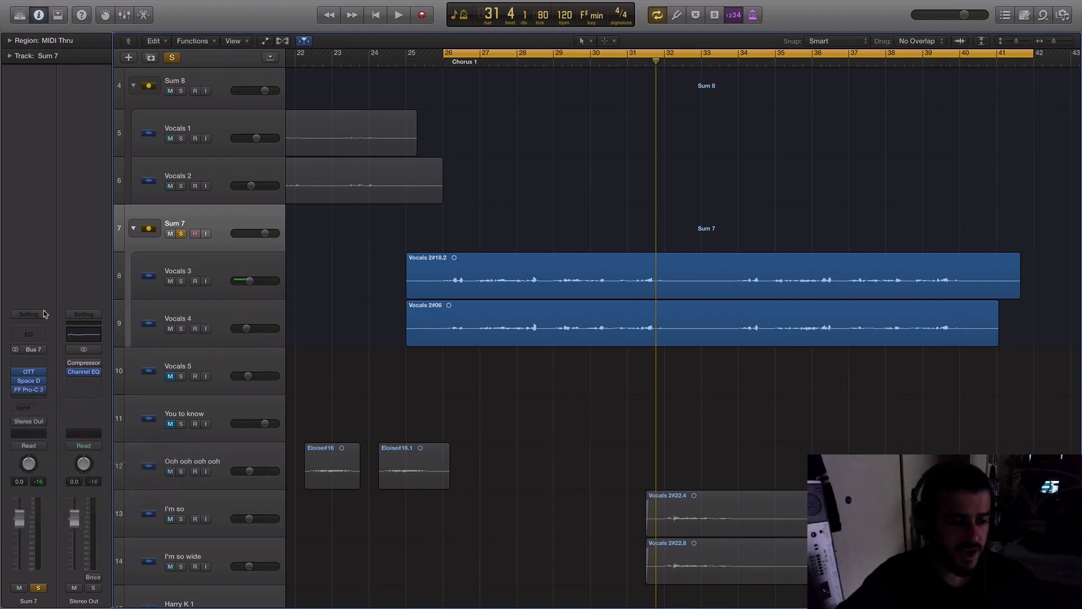
- Insert a stereo DeEsser after the compressor on Sum 7 and audition the vocals with its default settings
click(35, 398)
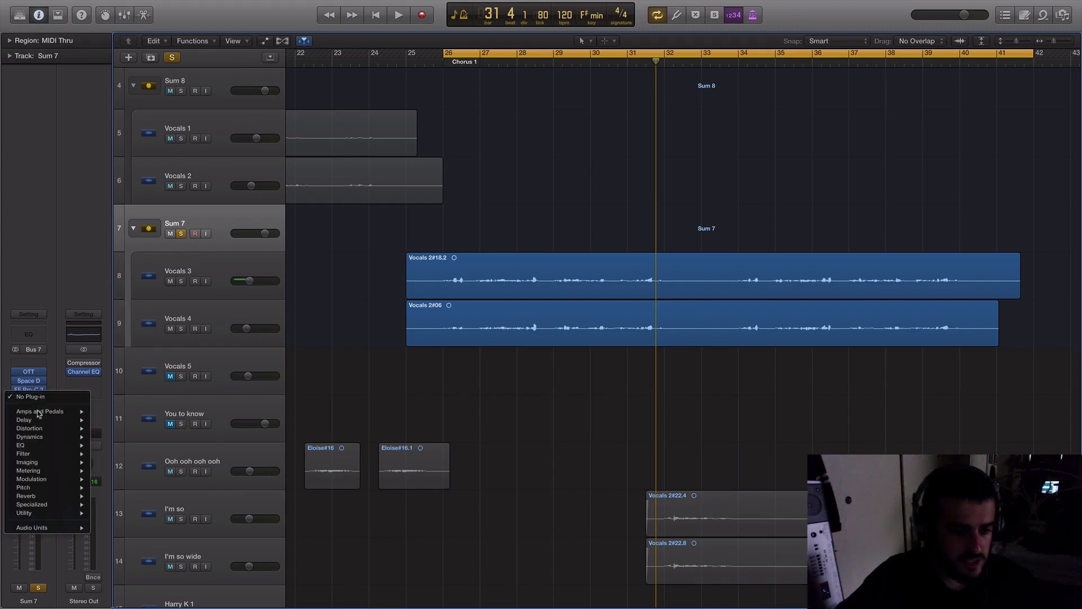
mouse_move(62, 437)
mouse_move(153, 446)
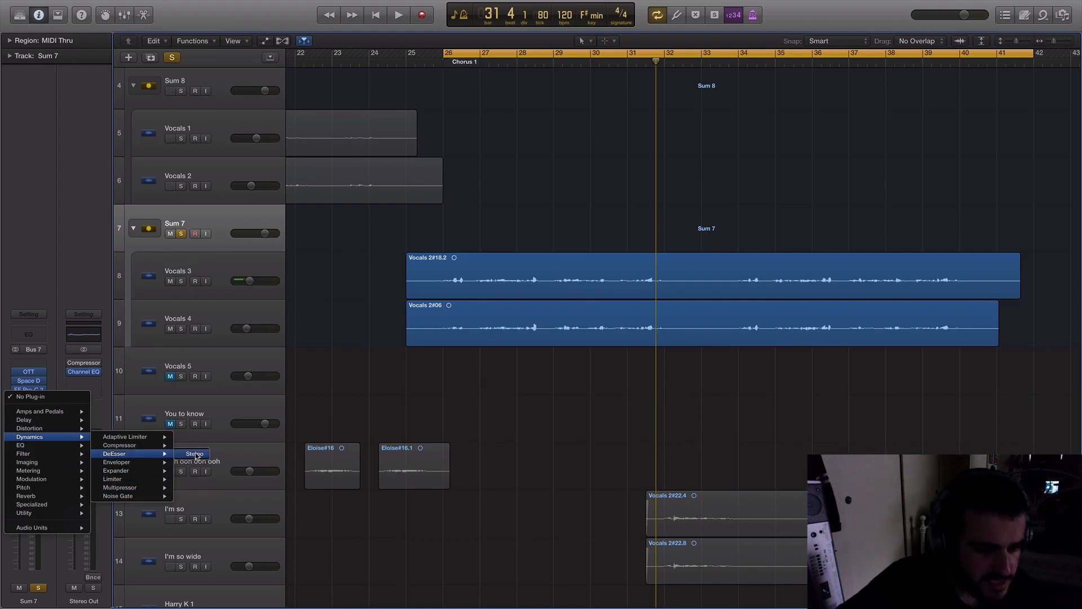
click(194, 454)
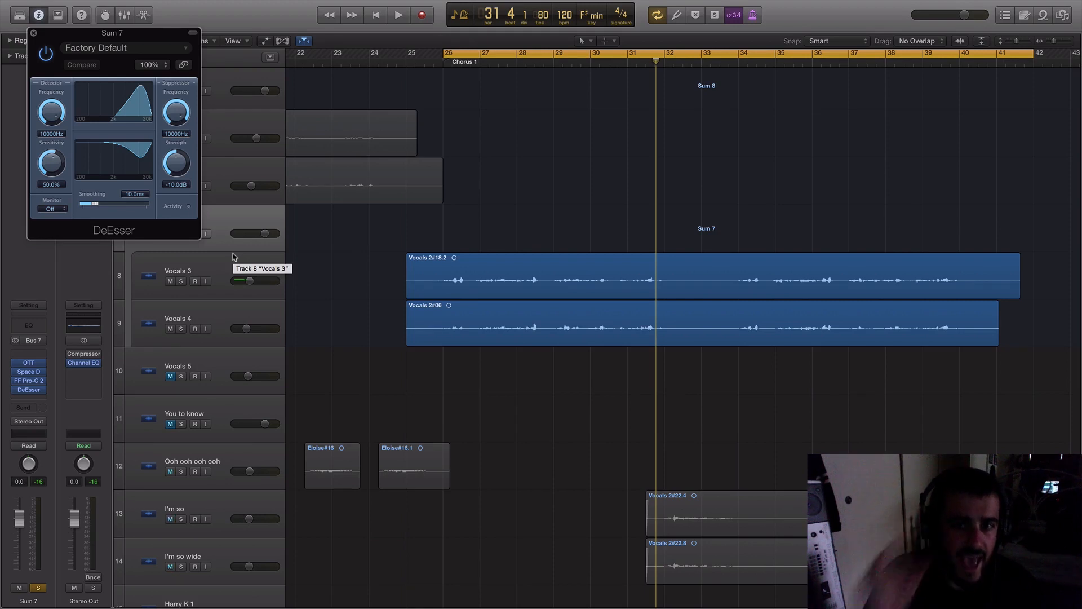
key(space)
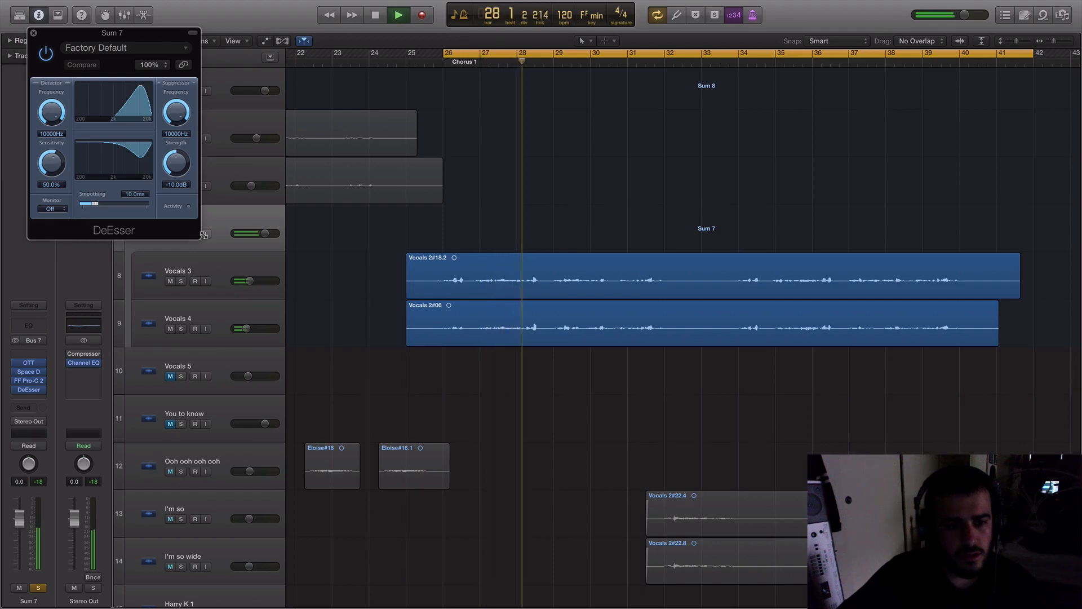
key(space)
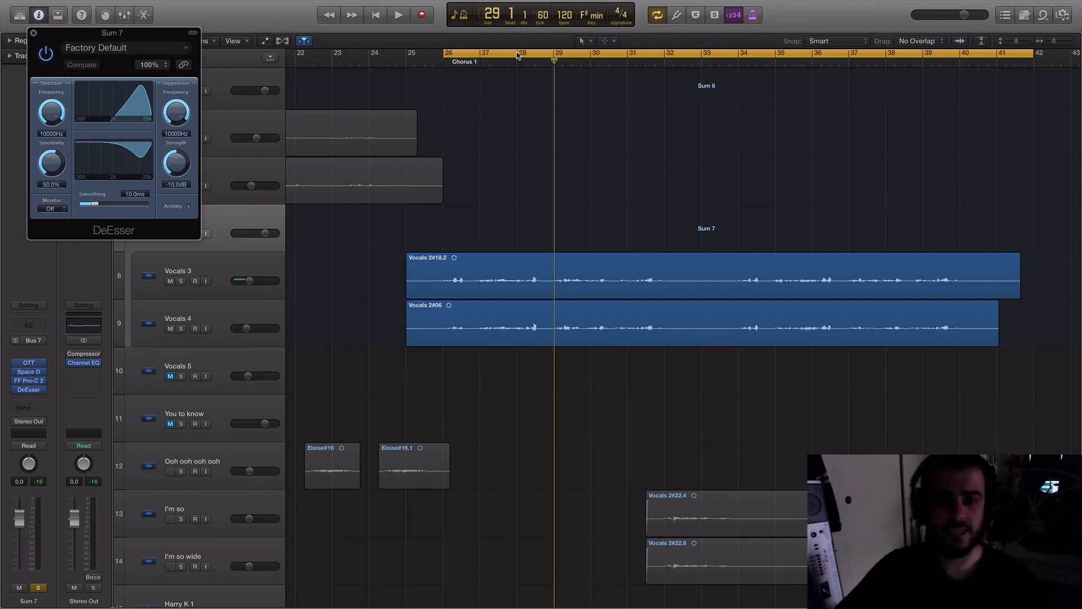
- Set the cycle range to bars 28 to 31, audition the passage, and set the DeEsser's suppressor strength to -12.5 dB
drag(517, 52, 624, 54)
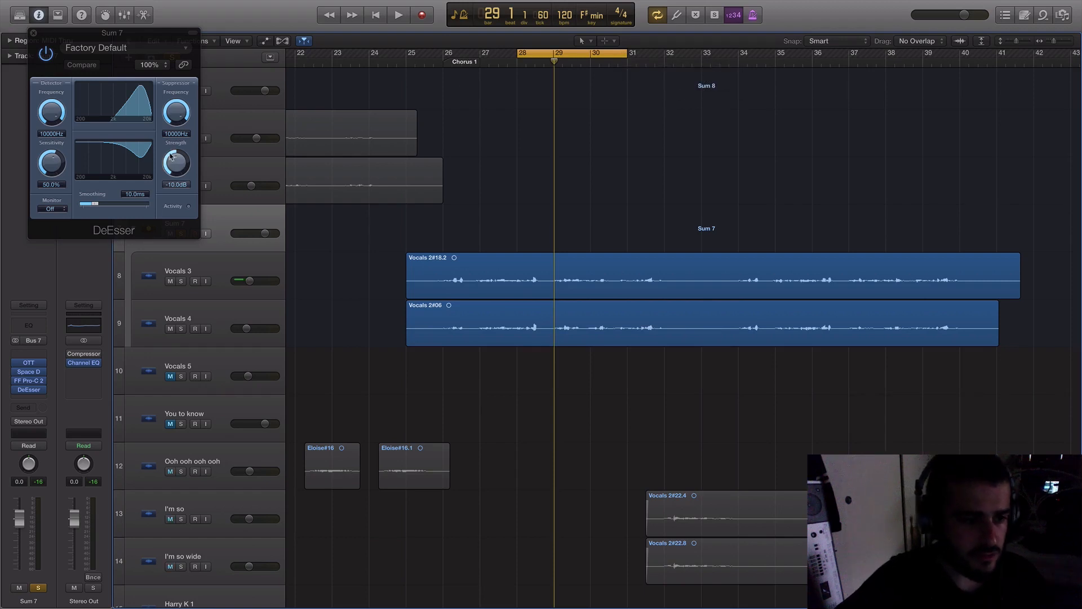
key(space)
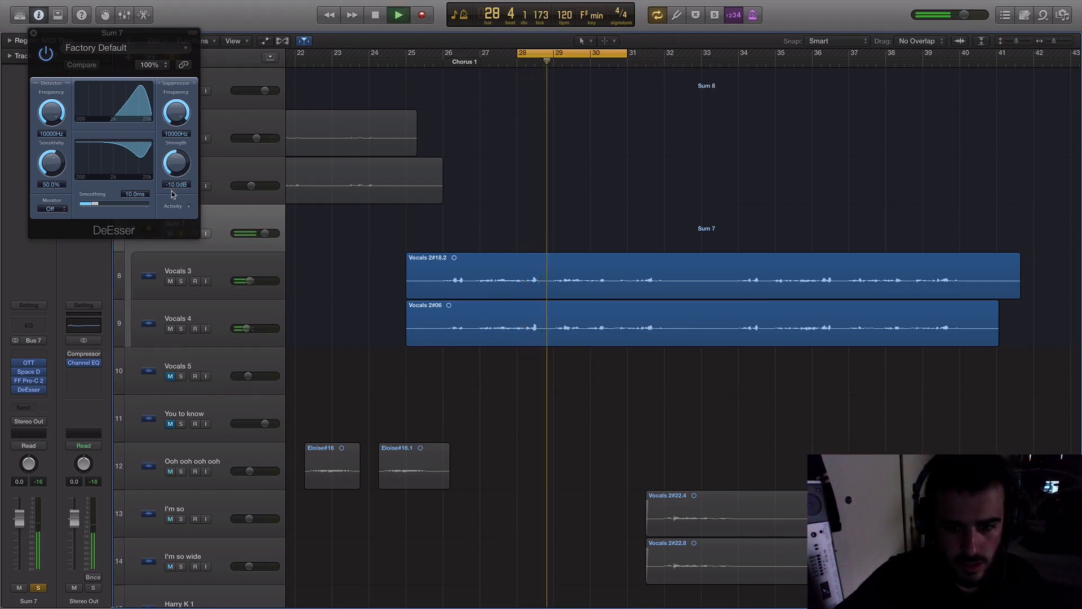
key(space)
key(space)
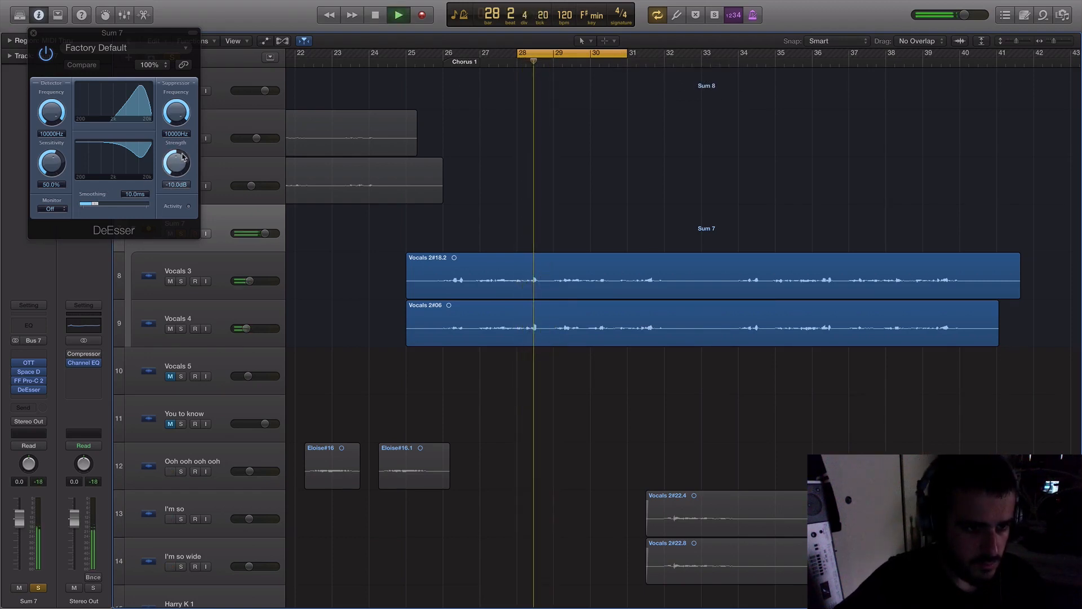
key(space)
drag(181, 159, 177, 154)
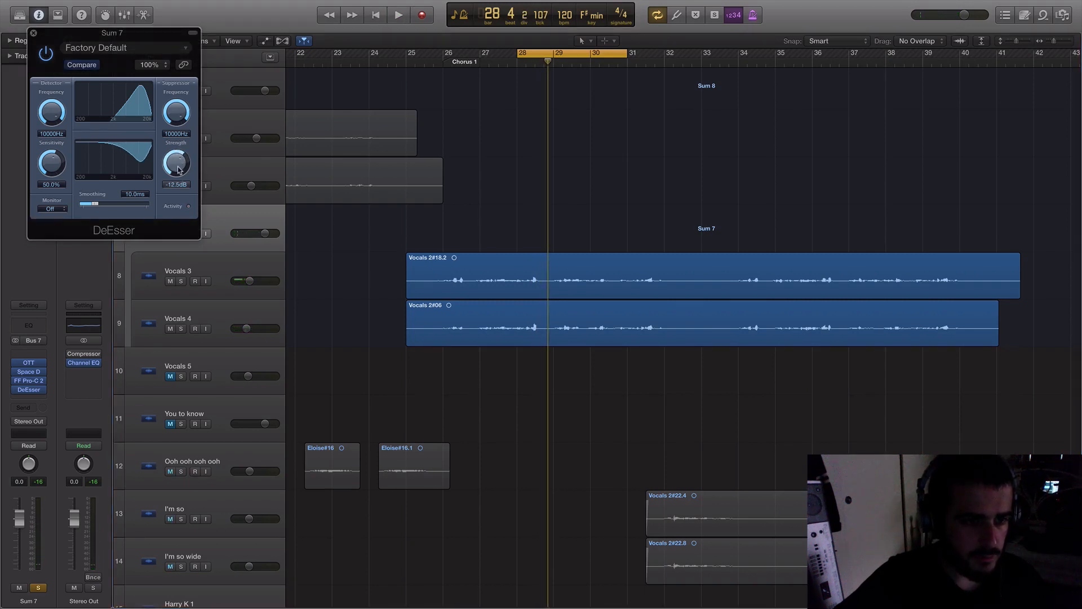
- Play back the de-essed Sum 7 vocals, turning cycling off to continue past bar 31, and stop playback
key(space)
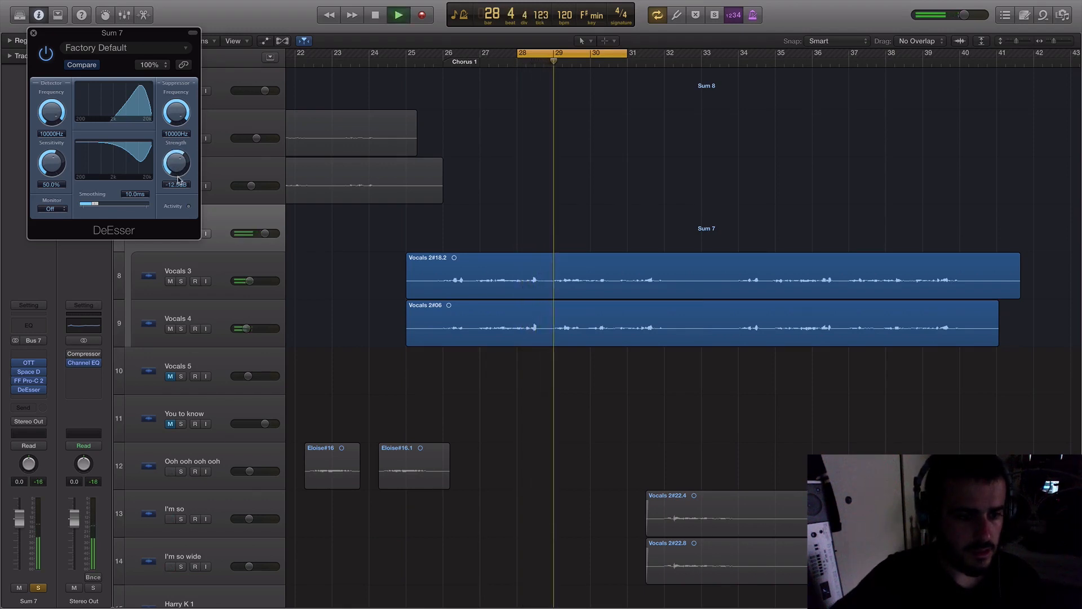
click(588, 91)
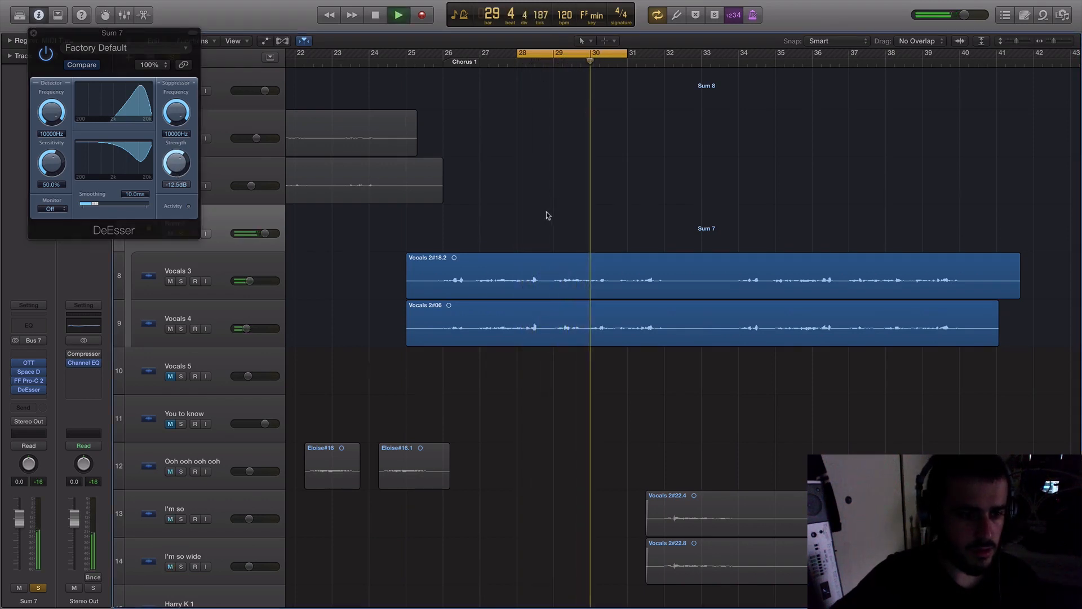
key(c)
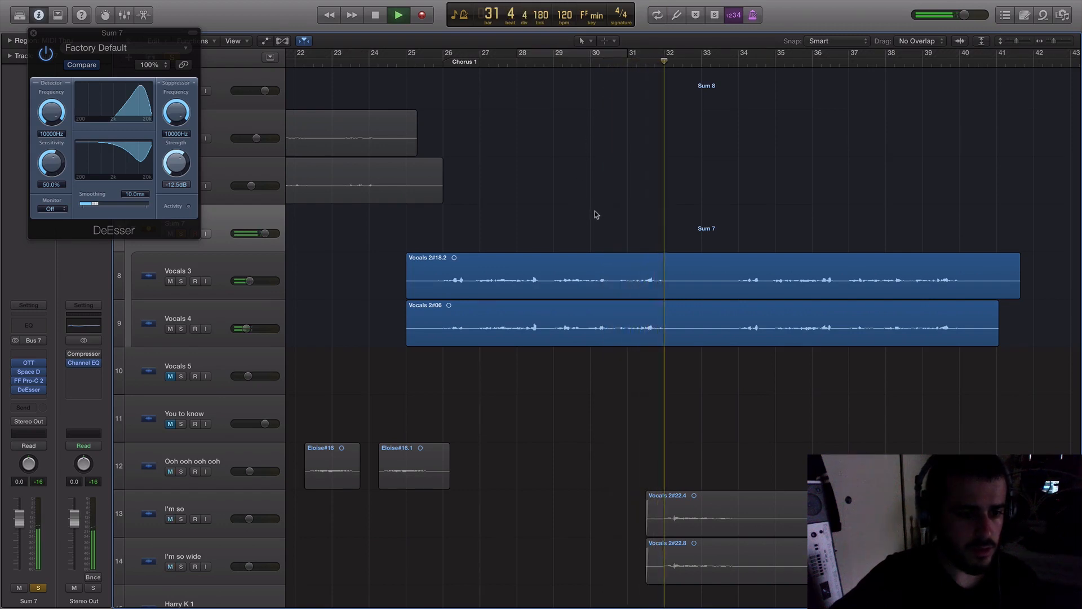
key(space)
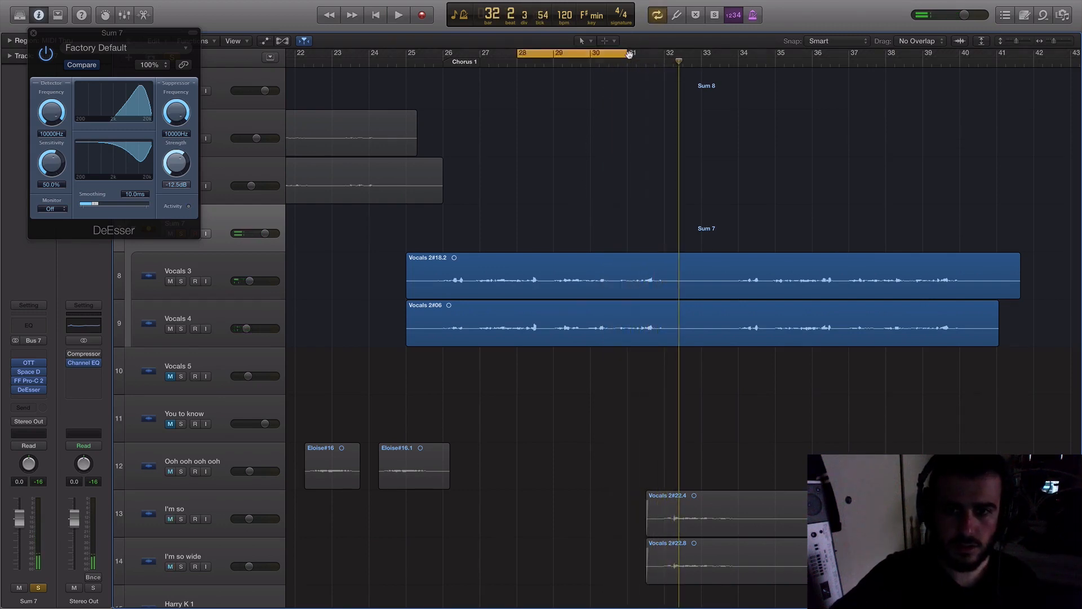
- Move the cycle range to bars 31 to 34 and audition the de-essed Sum 7 vocals there
drag(628, 56, 733, 68)
key(space)
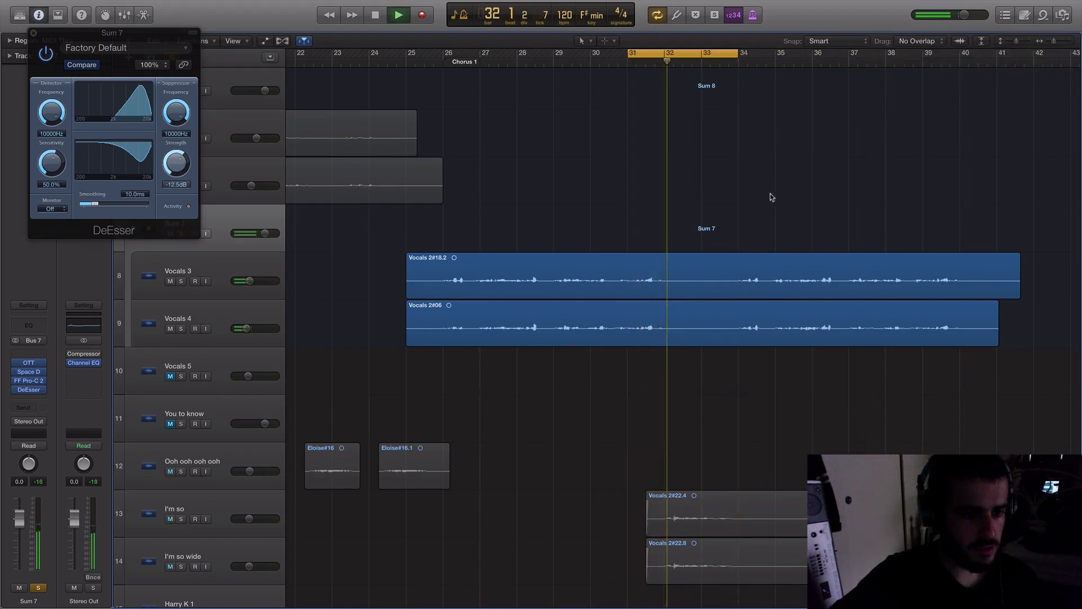
key(space)
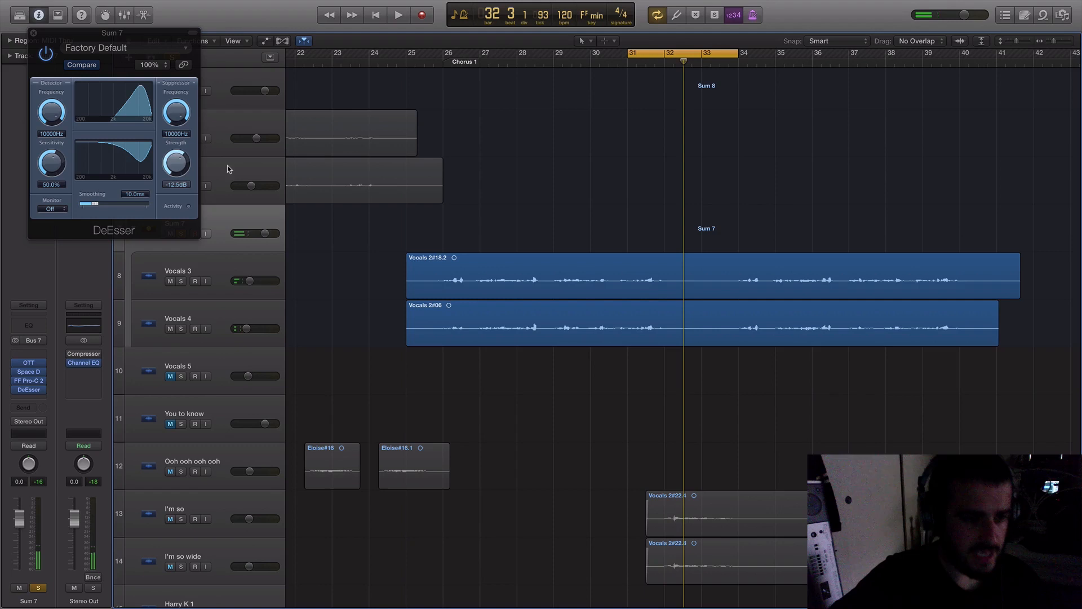
- Ease the DeEsser's suppressor strength to -10.5 dB while auditioning the Sum 7 vocals, and close the plug-in
click(176, 171)
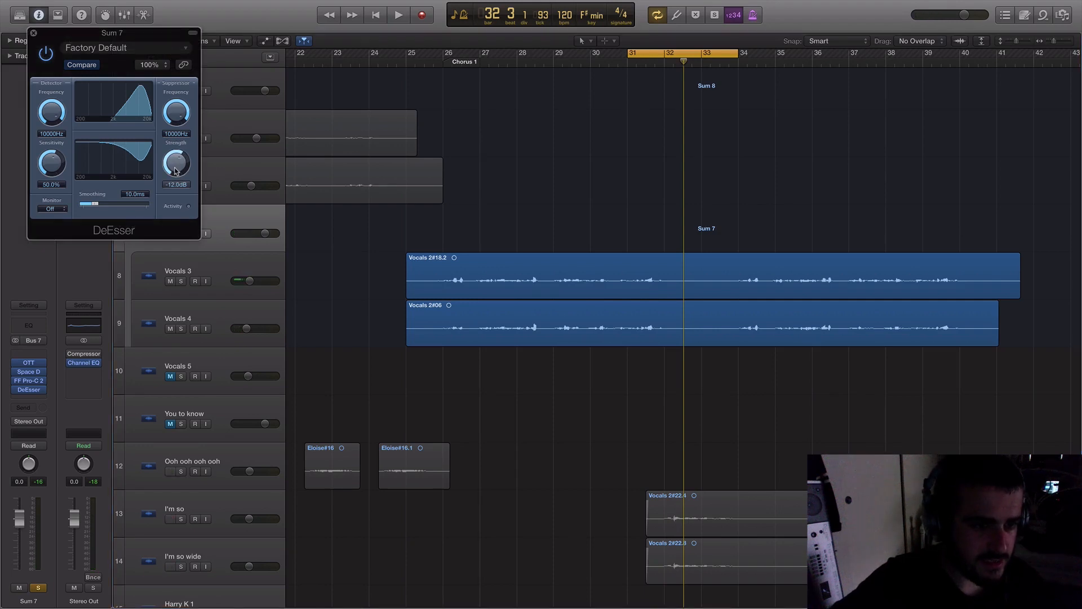
key(space)
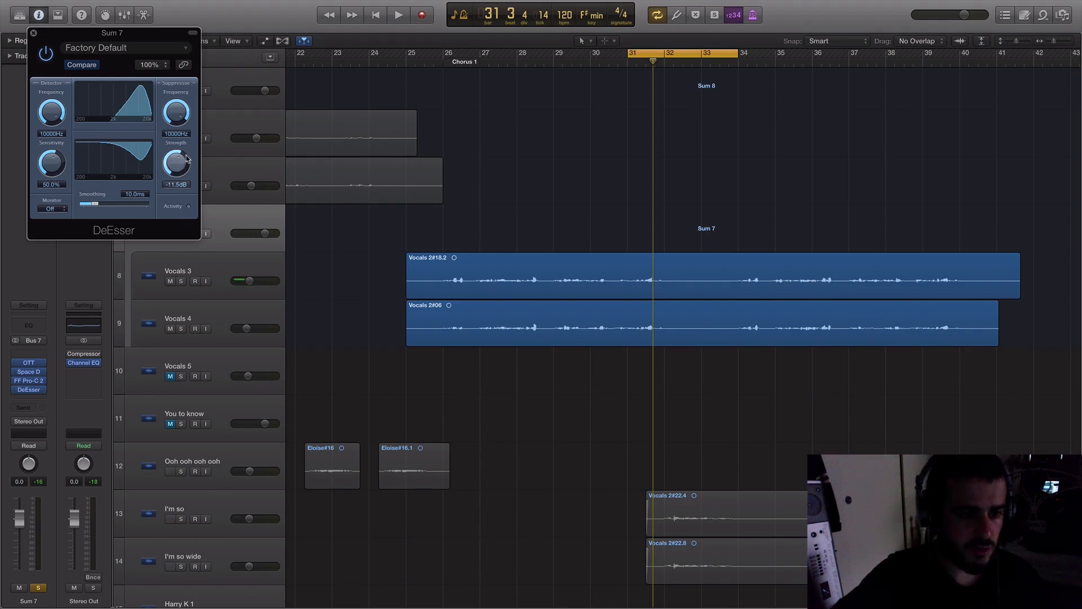
key(space)
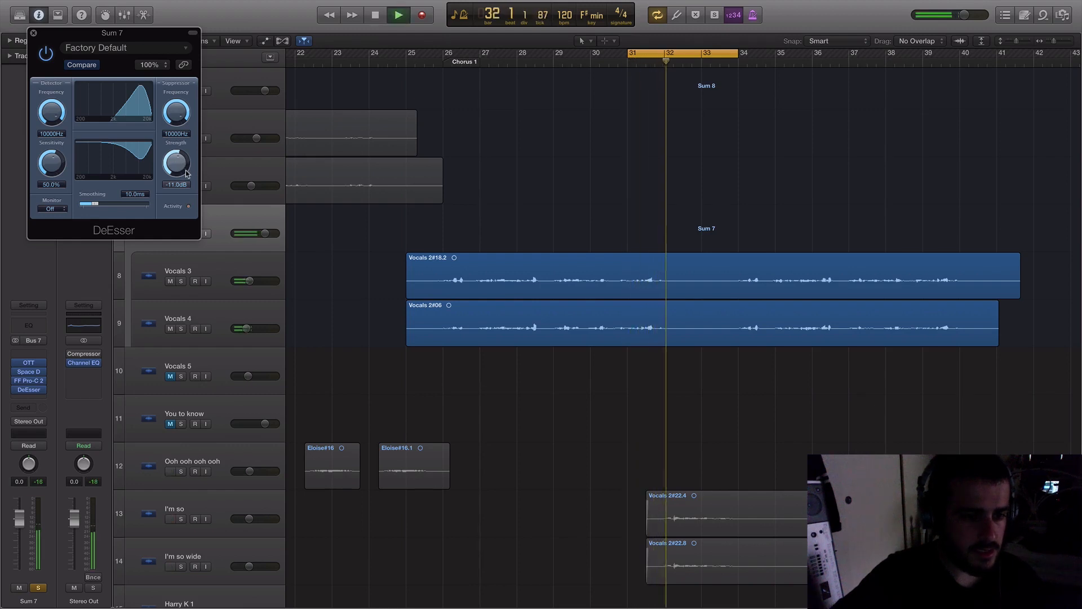
key(space)
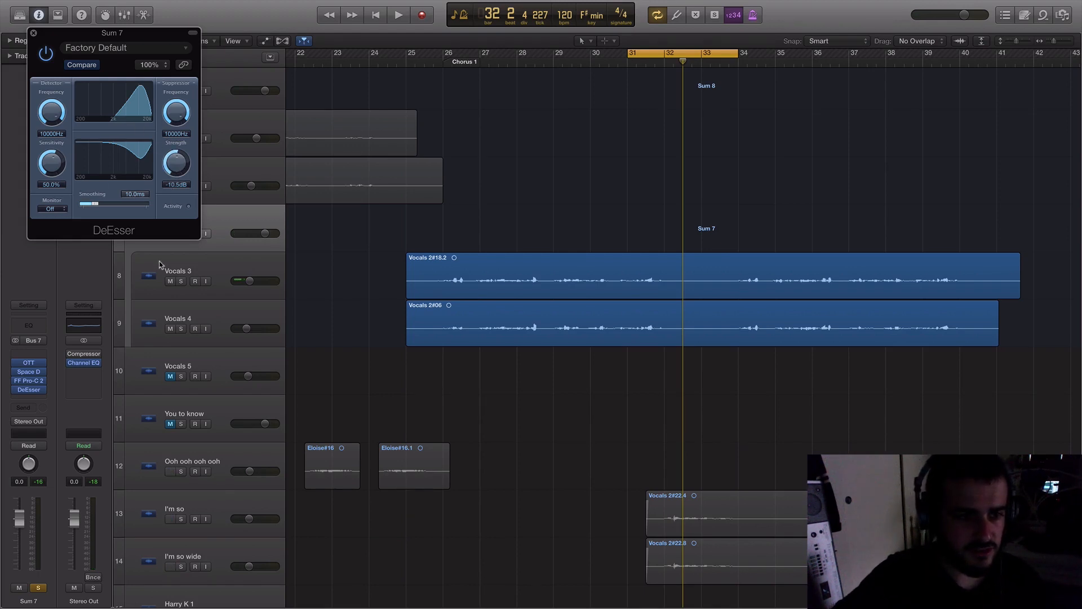
key(space)
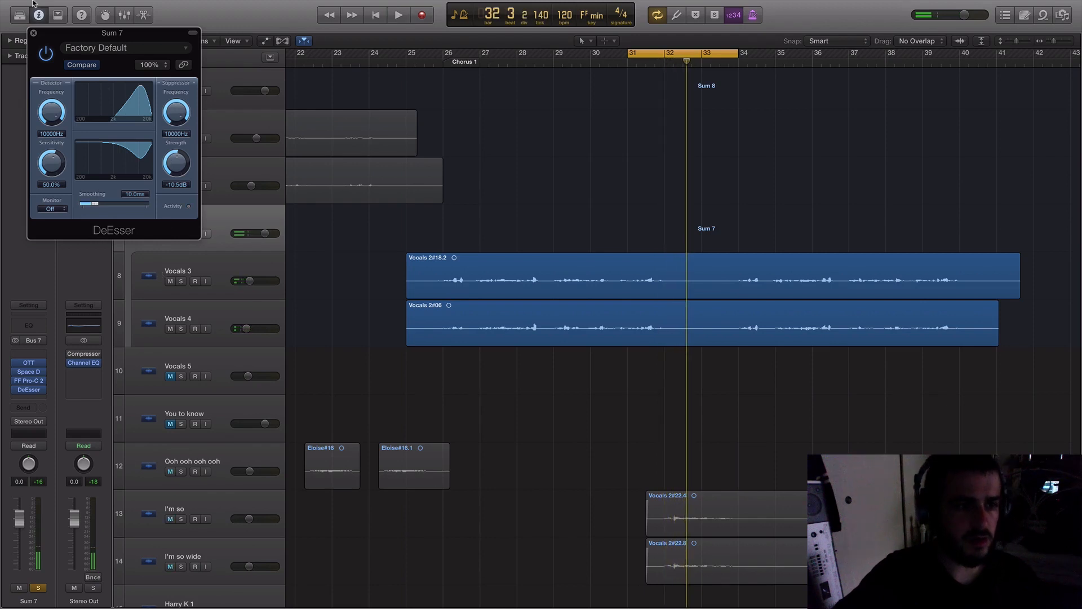
click(34, 35)
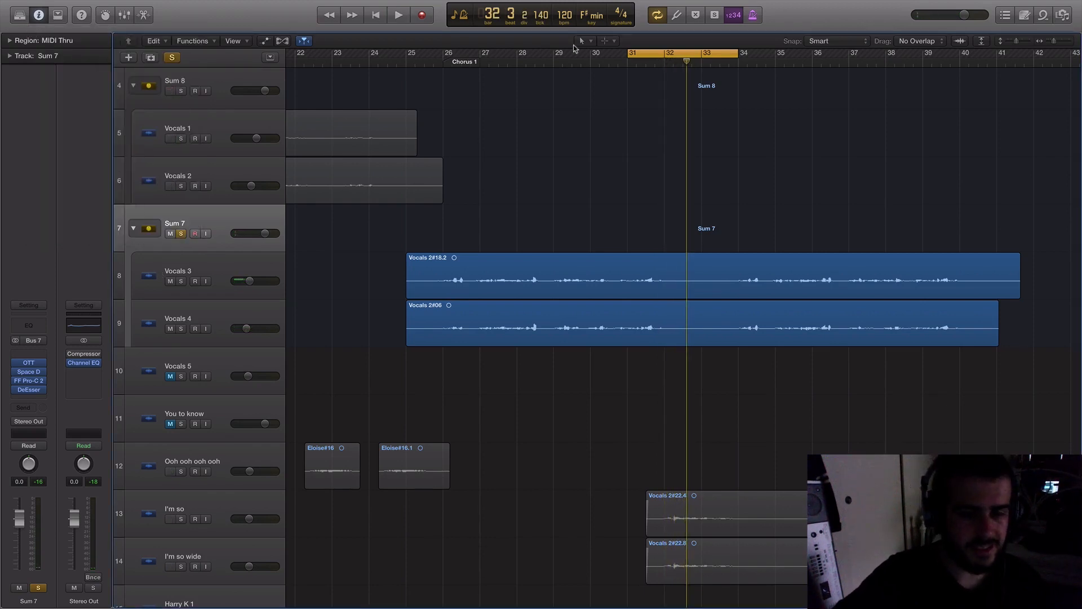
- Extend the start of the cycle range back to bar 26 and audition the beginning of Chorus 1
drag(624, 56, 444, 57)
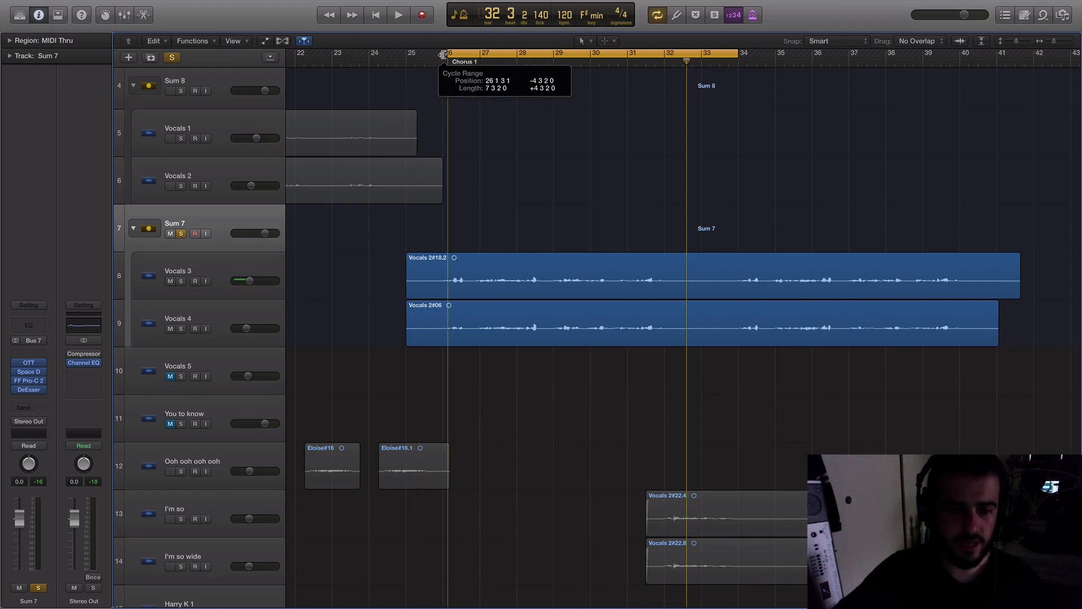
key(space)
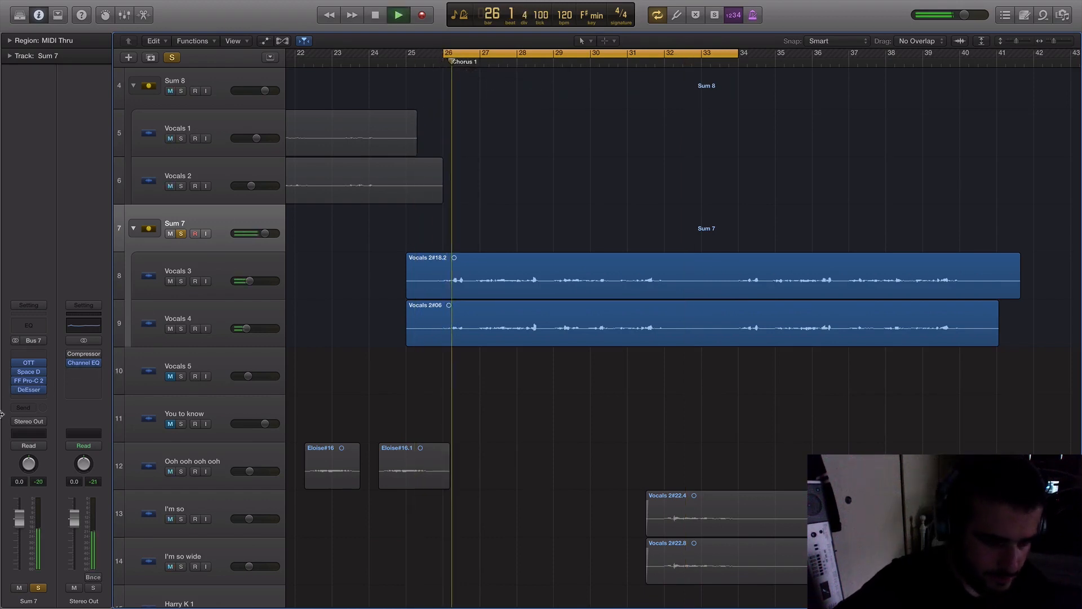
mouse_move(44, 390)
key(space)
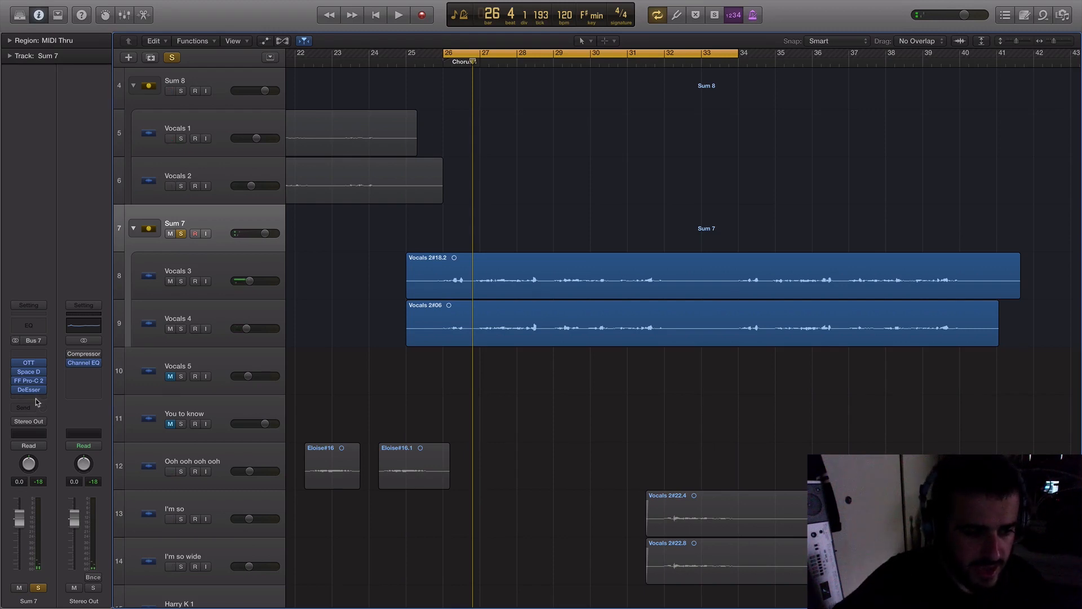
- Insert a stereo Delay Designer after the DeEsser on Sum 7 and load its Simple preset 1\4 Alternating Pan
click(35, 398)
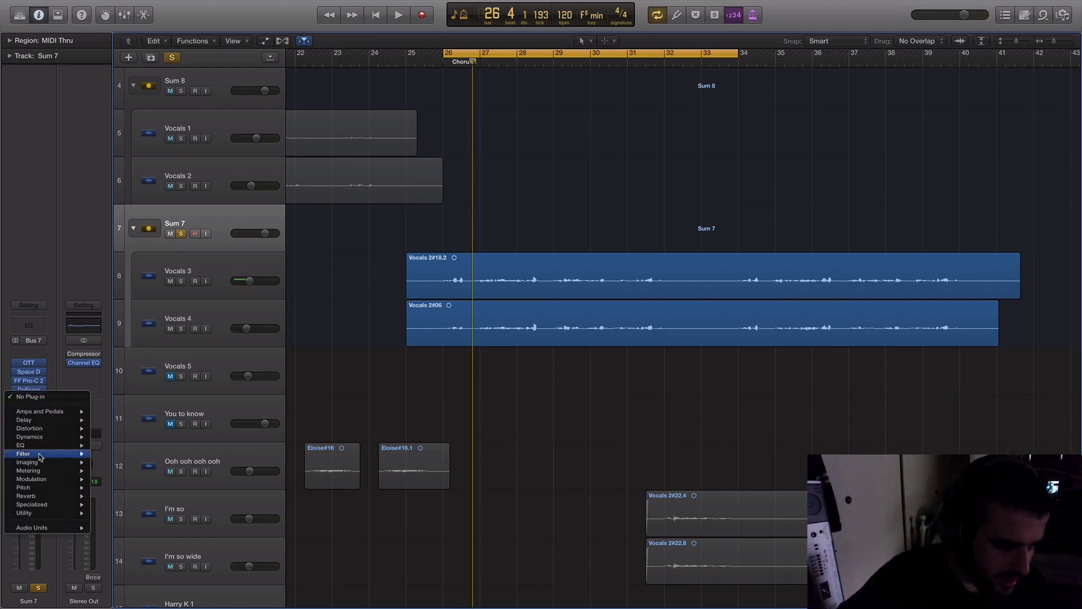
mouse_move(59, 431)
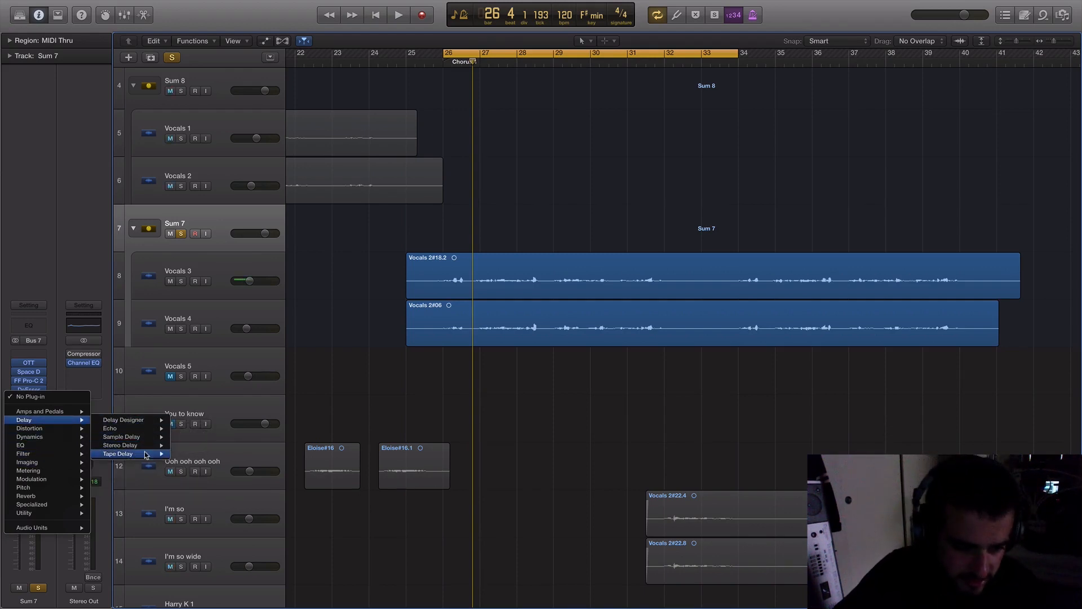
mouse_move(152, 422)
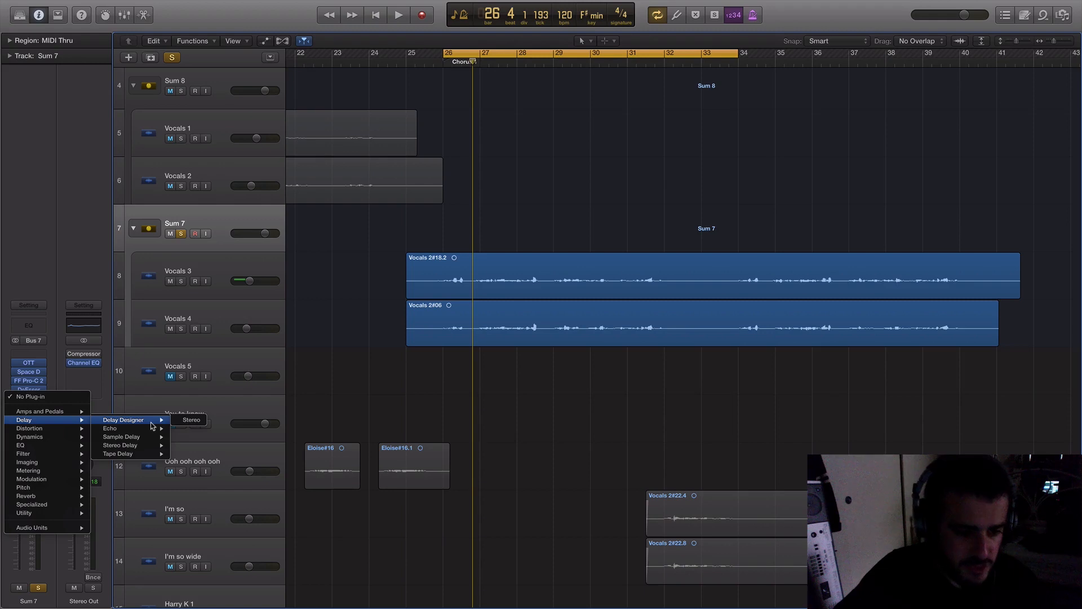
click(192, 420)
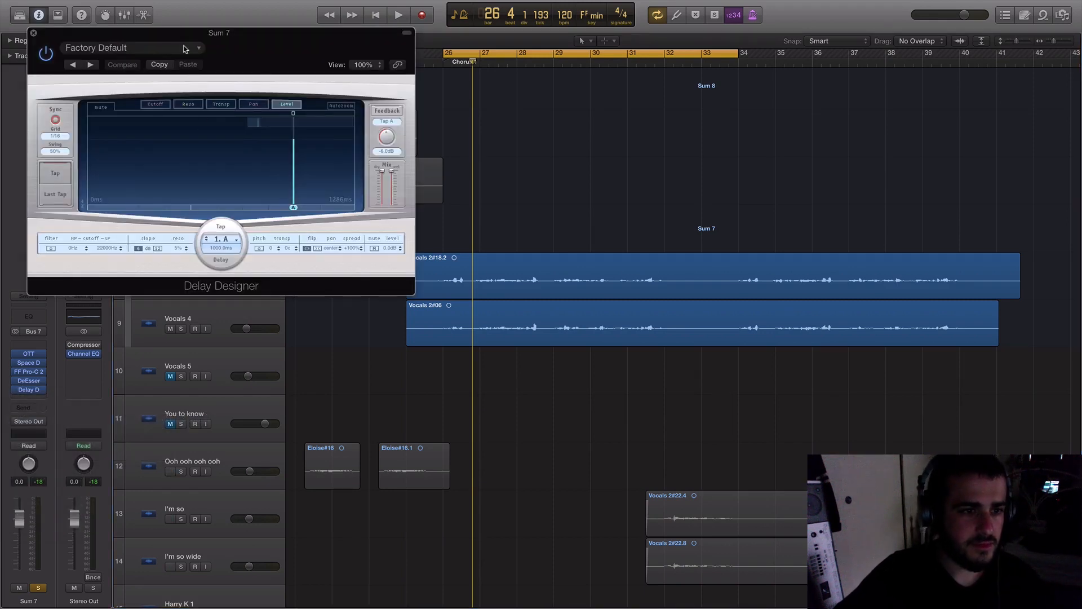
click(184, 49)
mouse_move(144, 239)
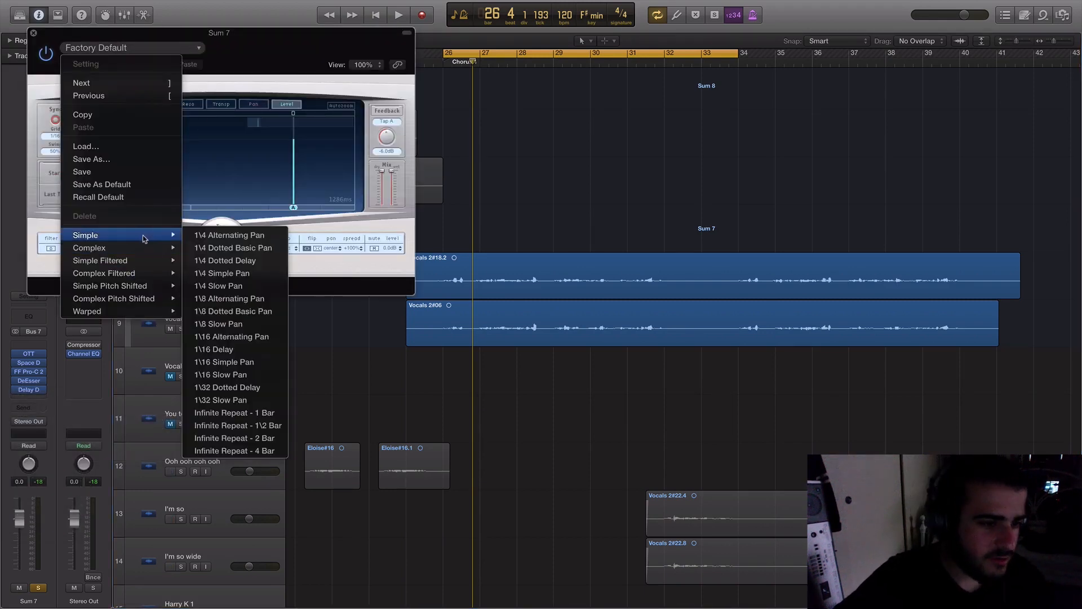
click(193, 237)
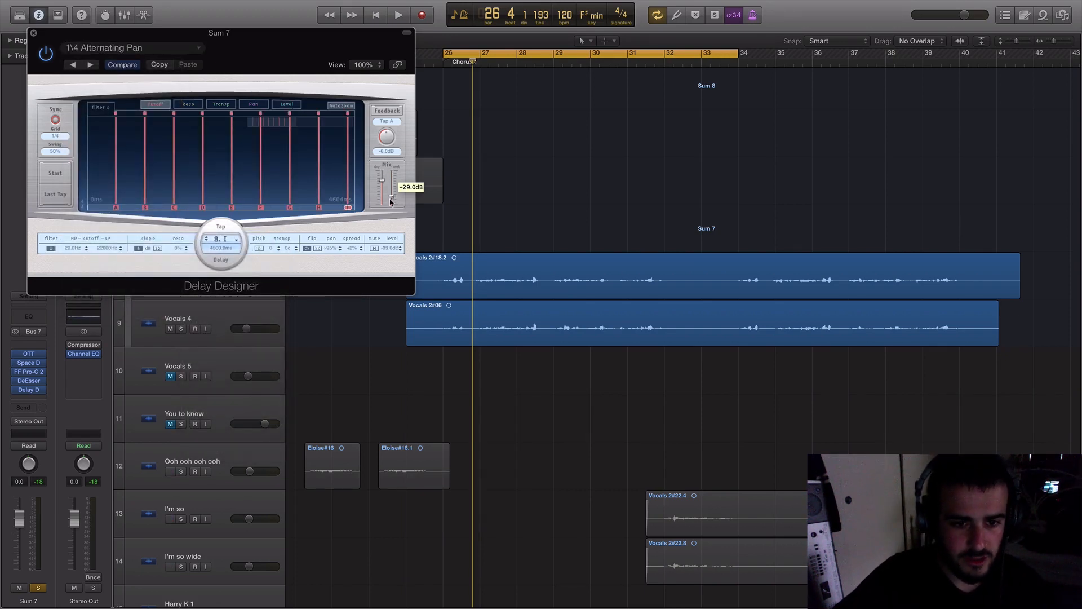
- Lower Delay Designer's wet level to about -34 dB and raise its dry level during playback, close the plug-in and stop playback
key(space)
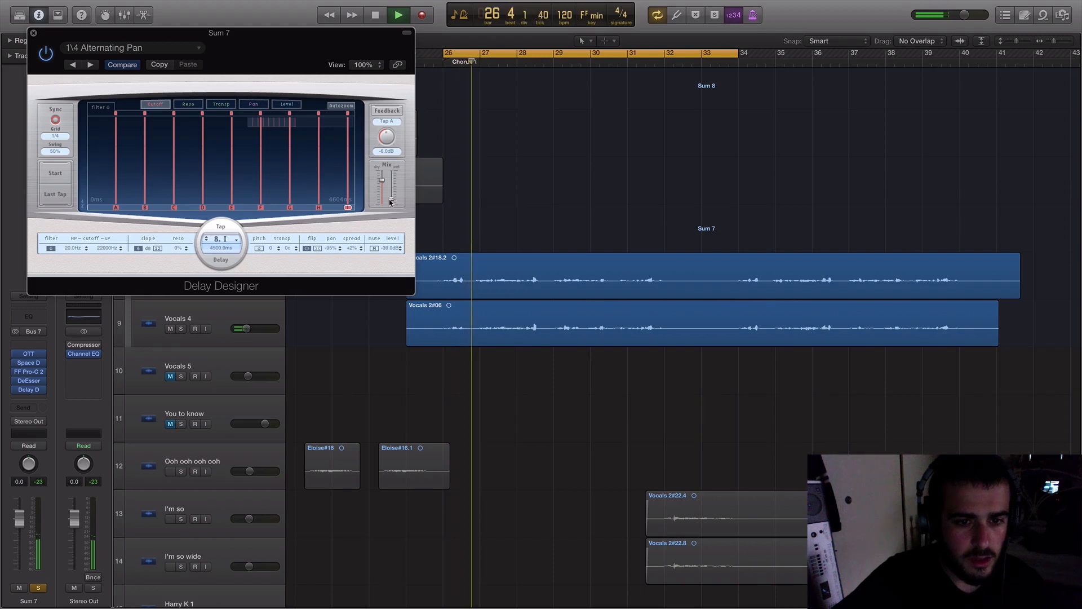
mouse_move(390, 202)
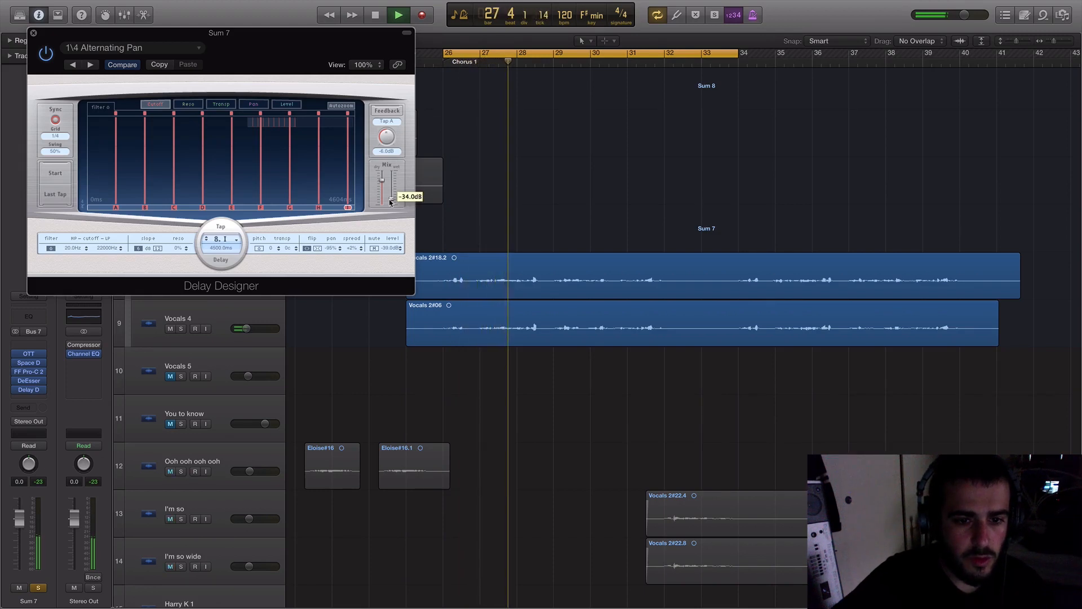
mouse_move(382, 181)
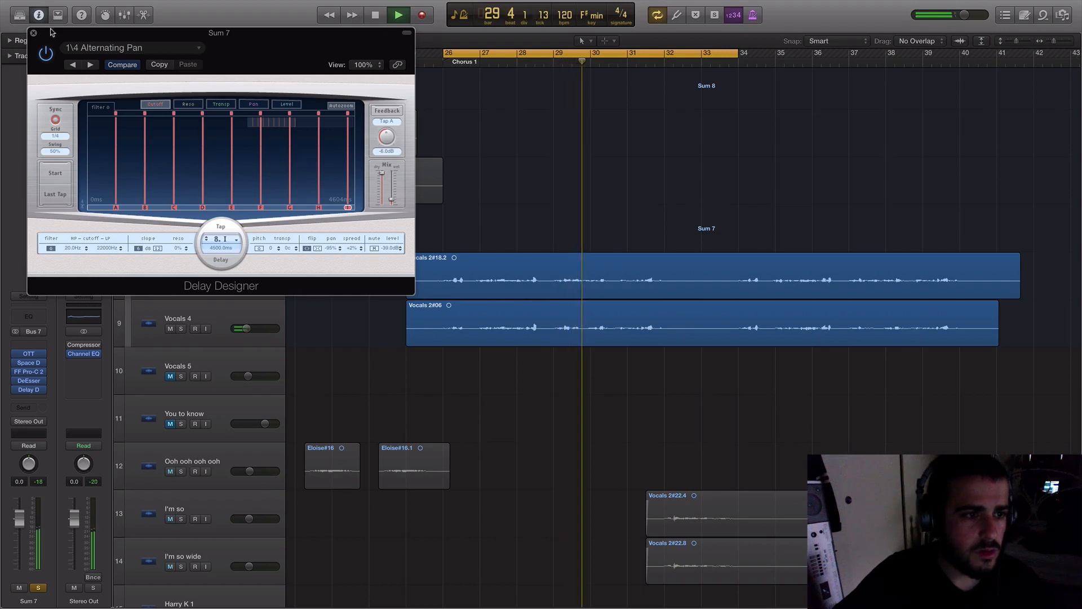
click(33, 32)
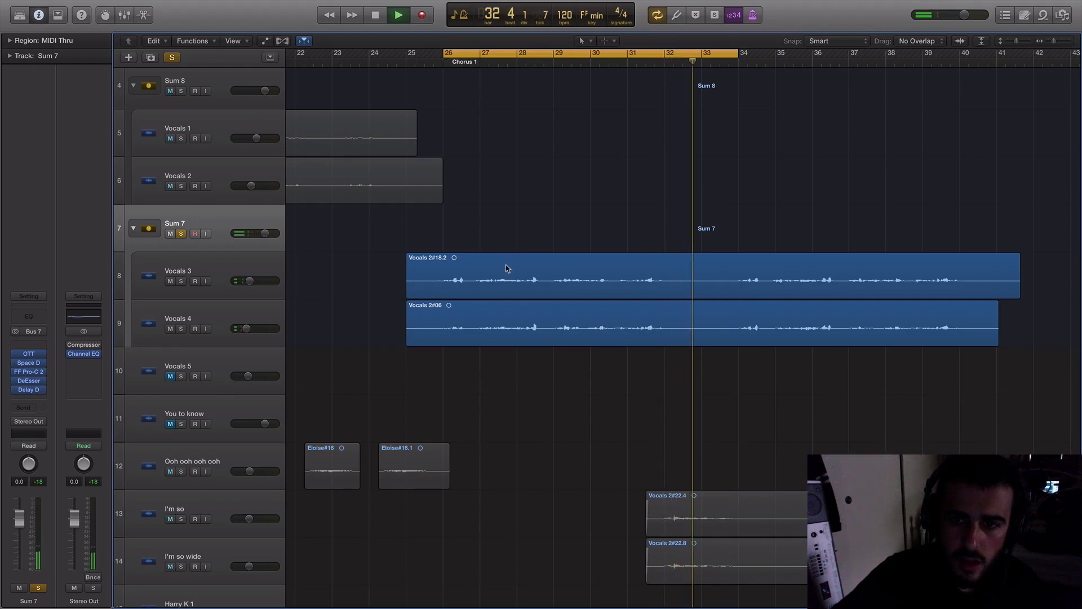
key(space)
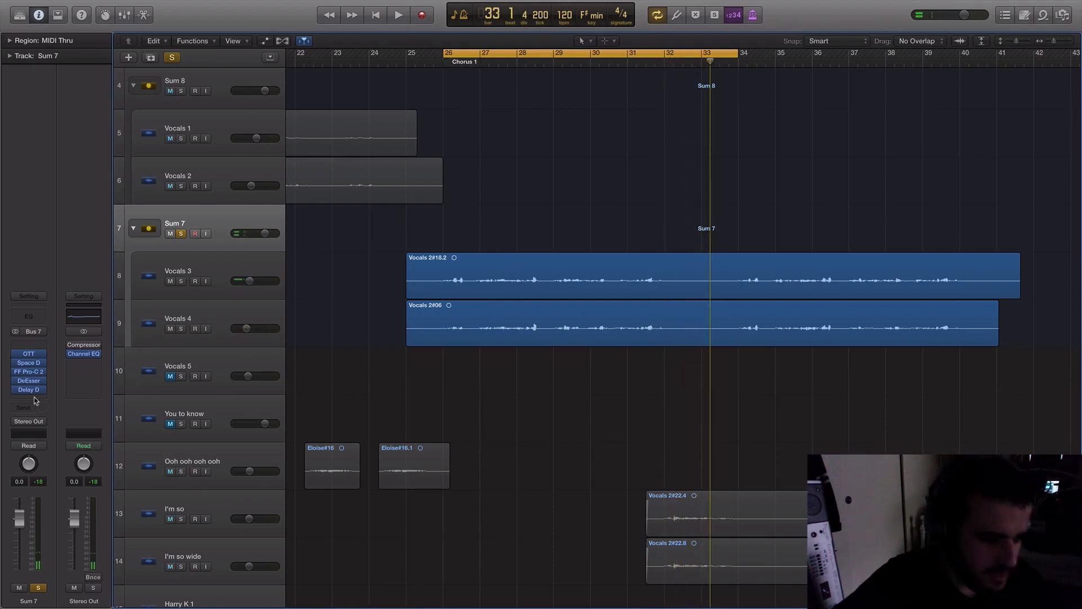
- Insert a stereo Compressor after Delay Designer on Sum 7, choose the Vintage FET model with the graph display, and audition the vocals
click(34, 398)
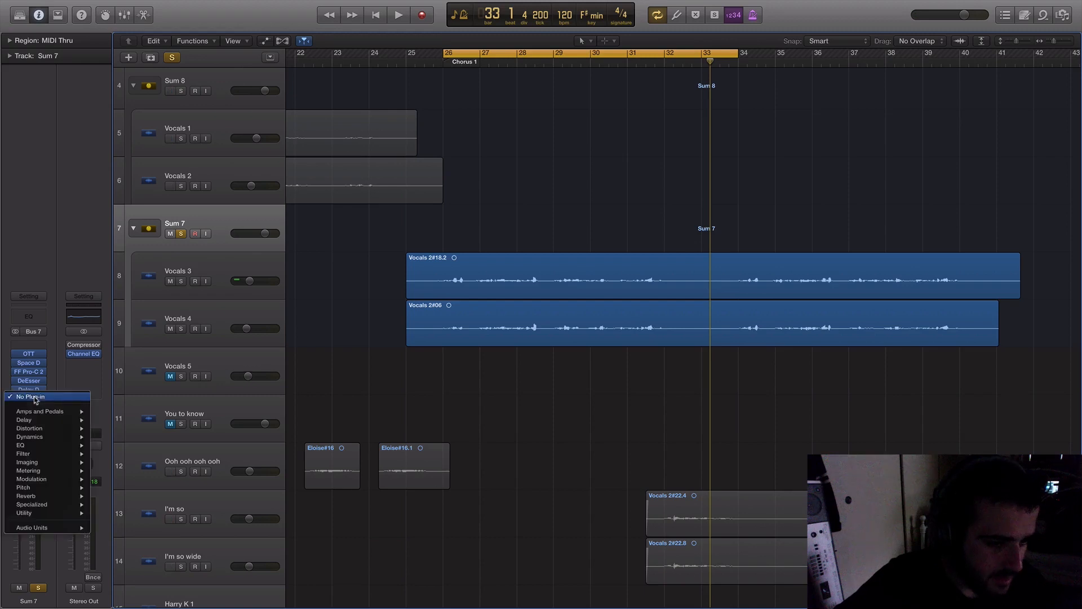
mouse_move(43, 438)
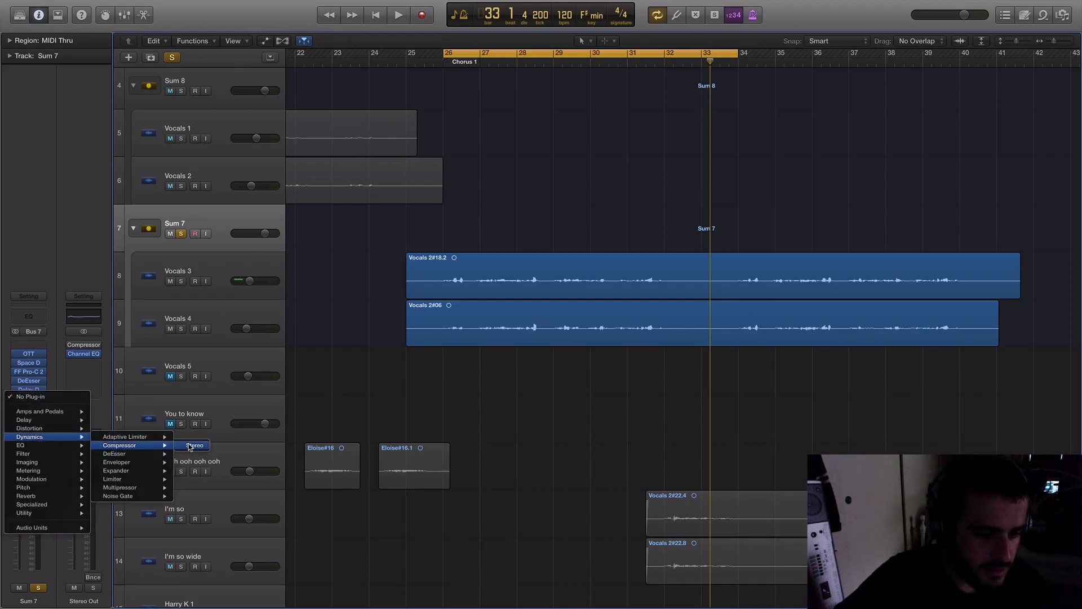
click(192, 446)
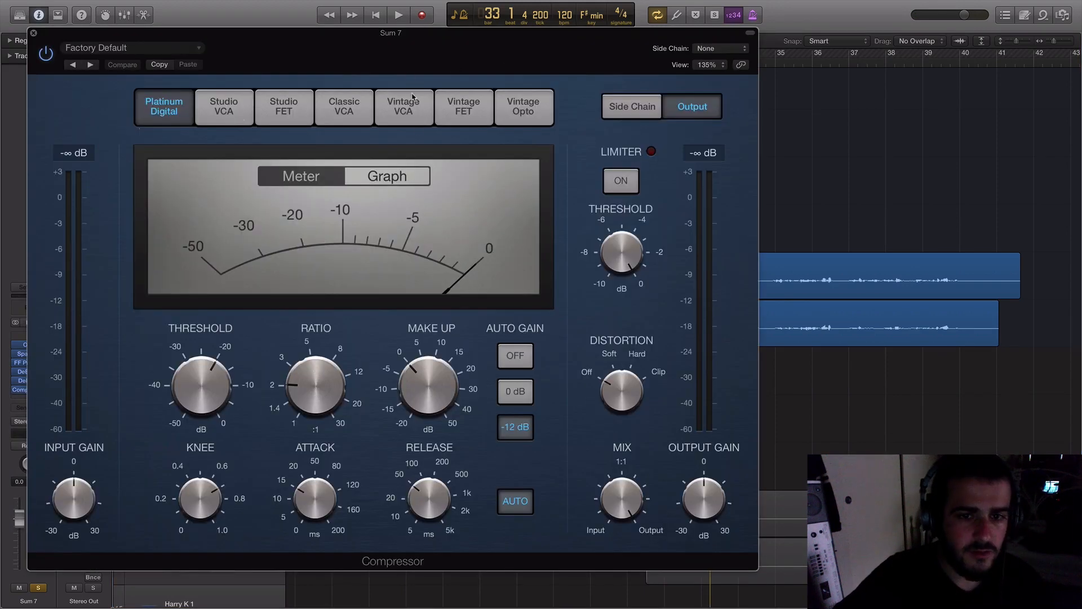
click(482, 116)
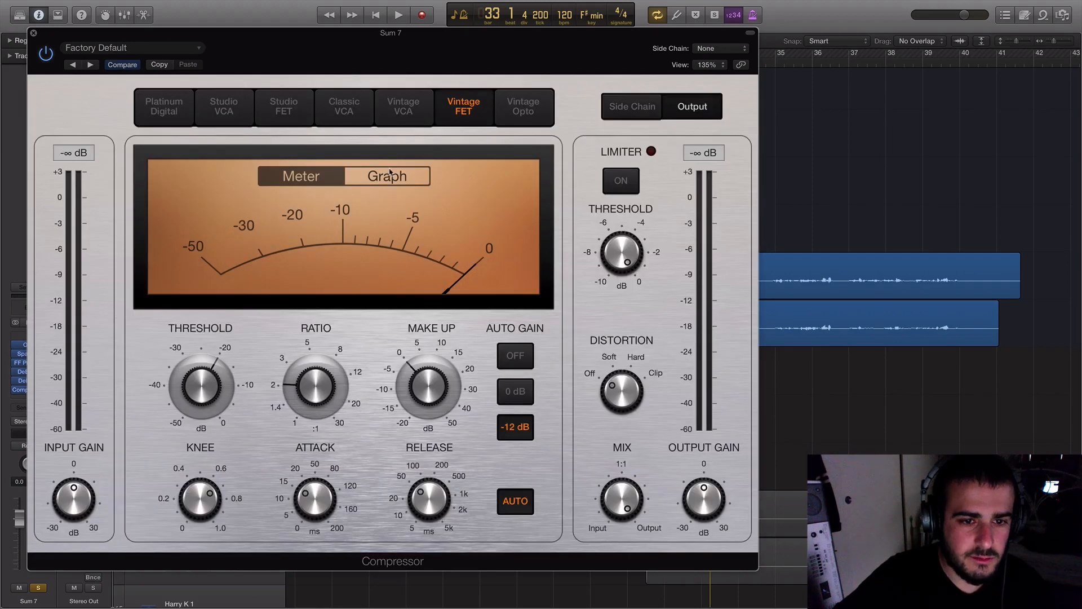
click(390, 173)
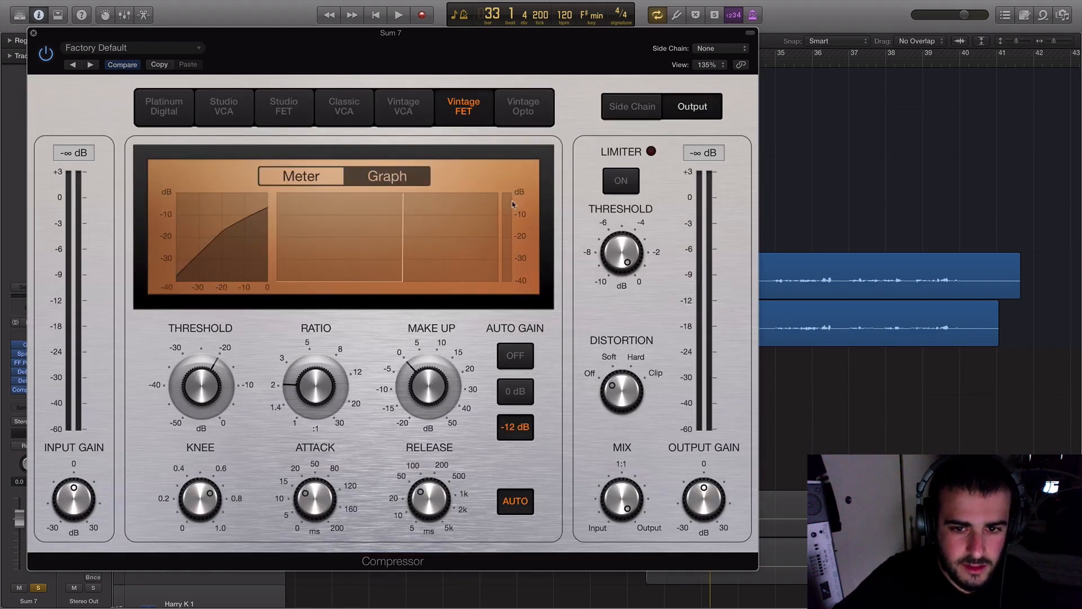
key(space)
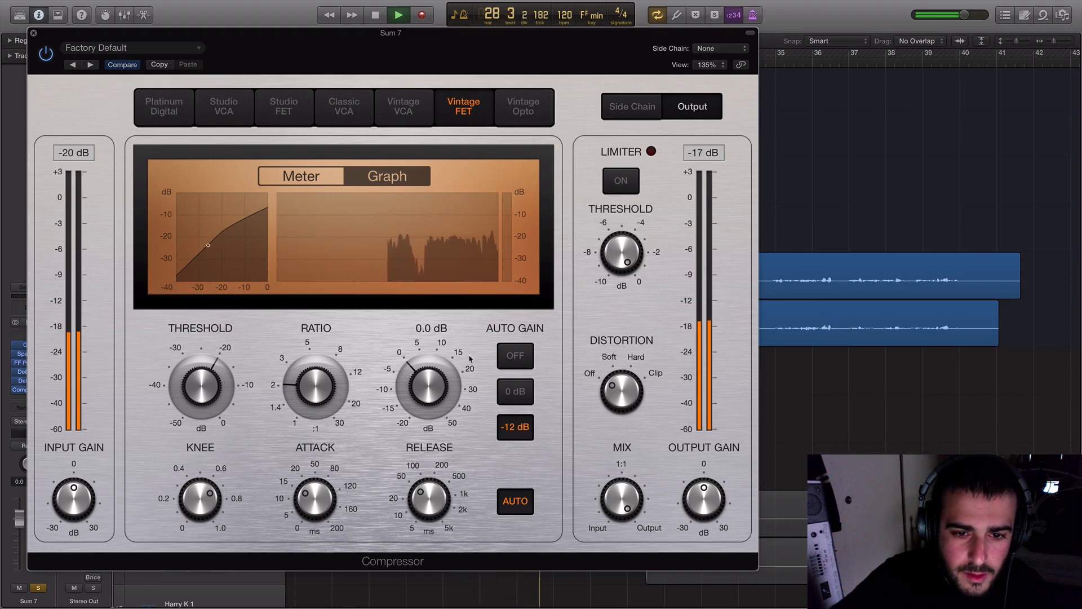
key(space)
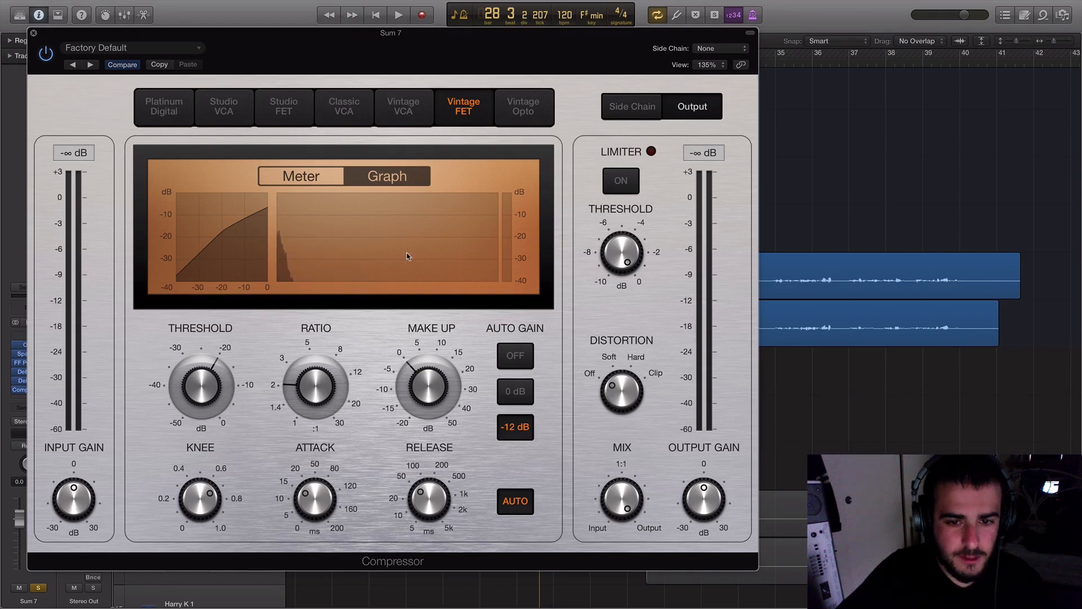
- Raise the Vintage FET compressor's ratio to between 12:1 and 20:1 and play back the vocals
click(220, 374)
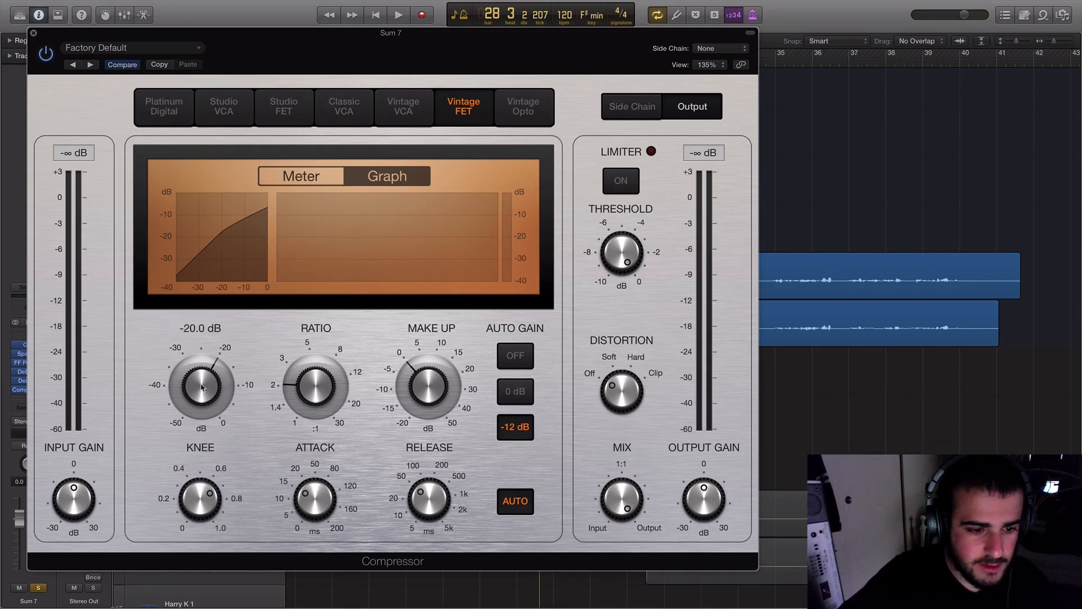
mouse_move(310, 378)
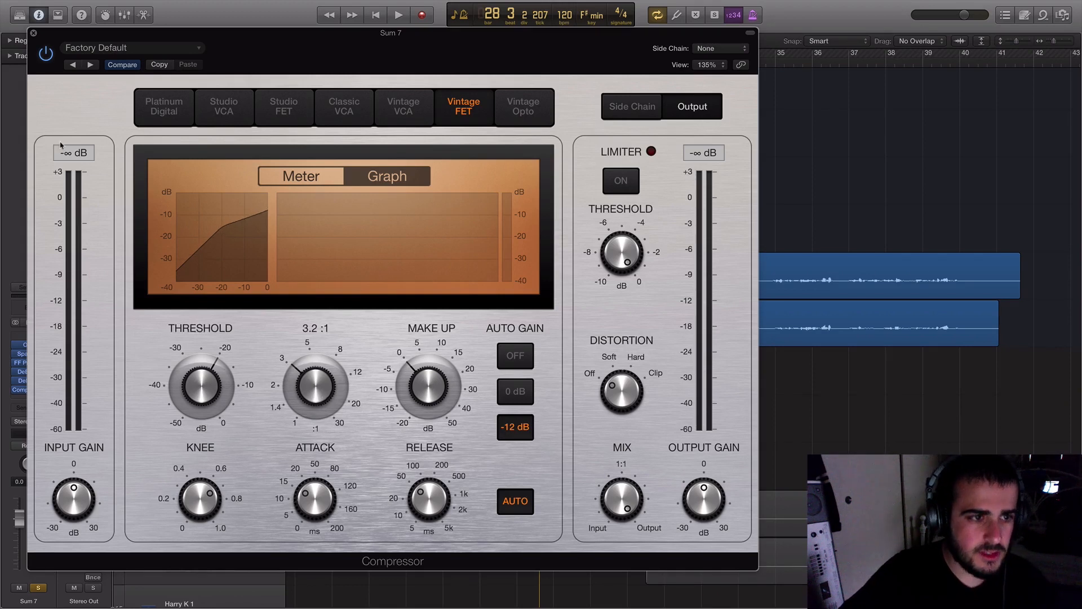
key(space)
drag(318, 374, 335, 242)
- Try a compressor threshold of -38 dB, set the make-up gain to -13 dB, and set the threshold to -24.5 dB
drag(199, 389, 192, 466)
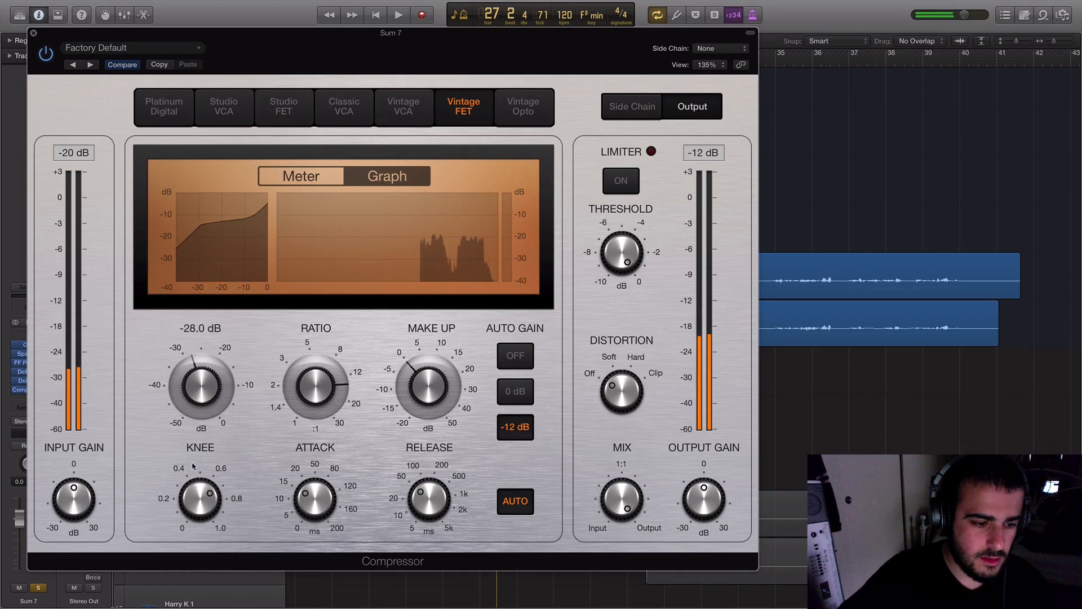
drag(196, 370, 182, 459)
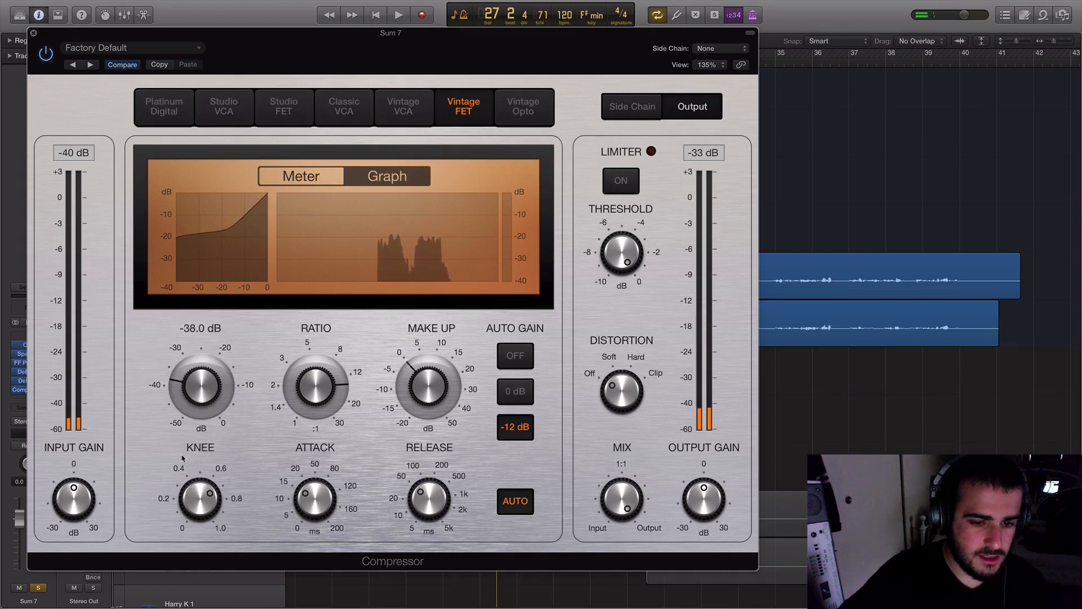
drag(424, 366, 420, 382)
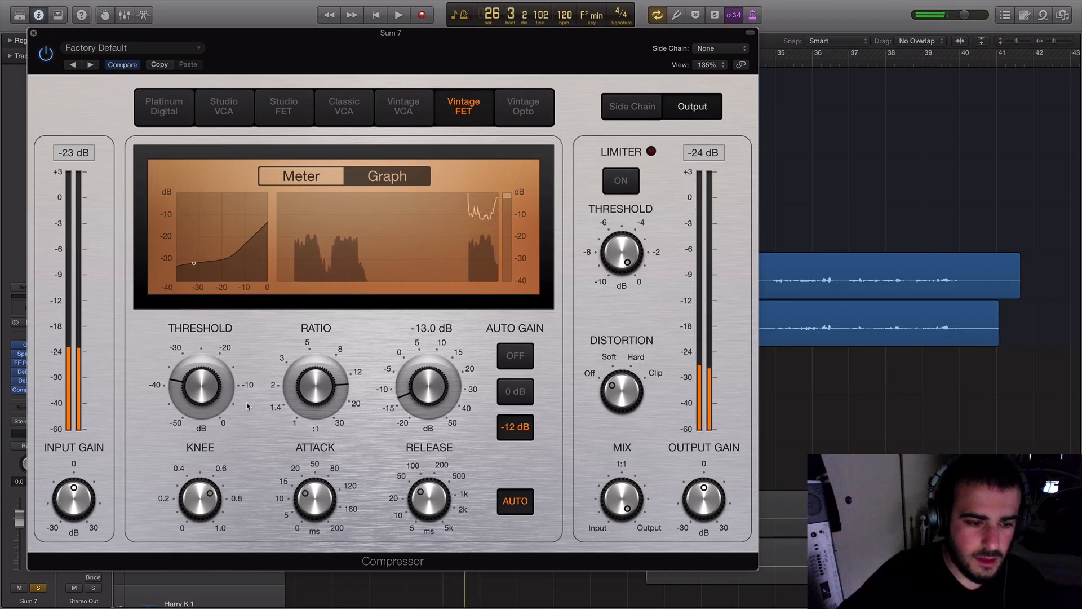
drag(247, 406, 228, 280)
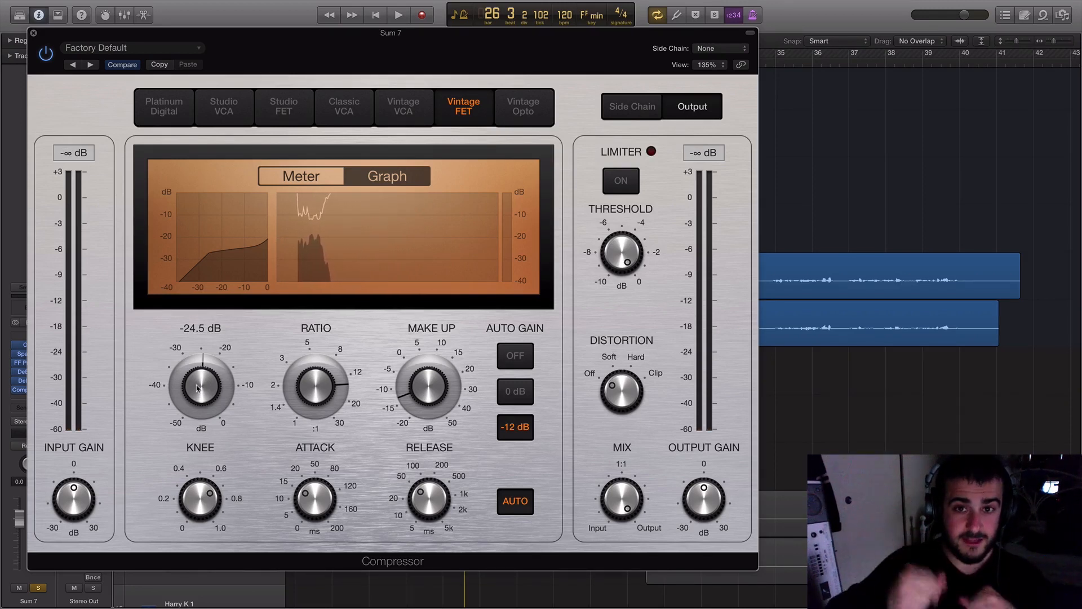
- Set the Vintage FET compressor's threshold to -23.5 dB while playing back the vocals
key(space)
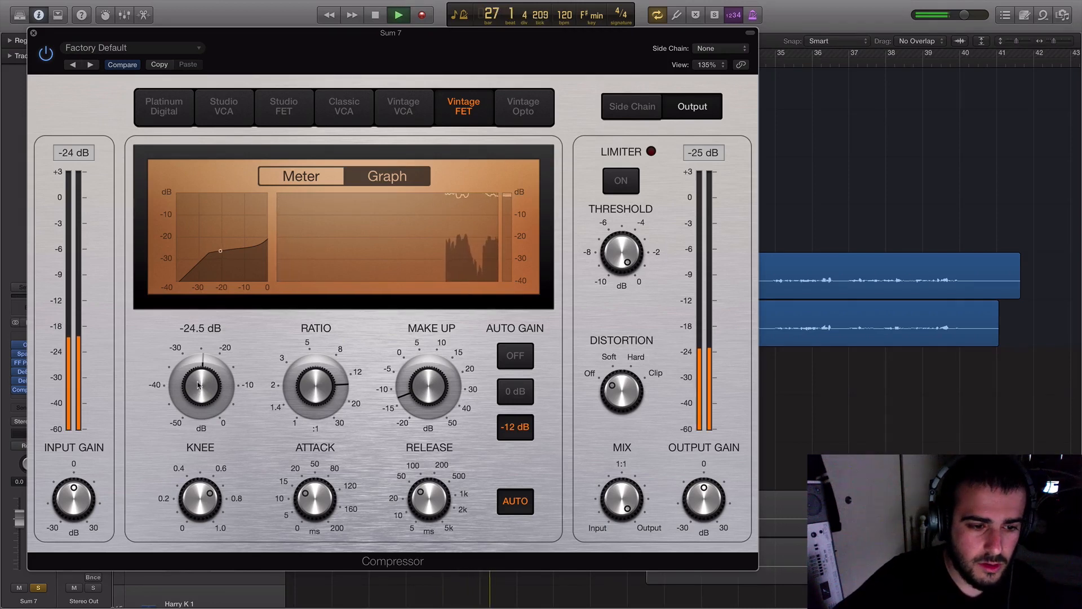
drag(198, 384, 205, 372)
key(space)
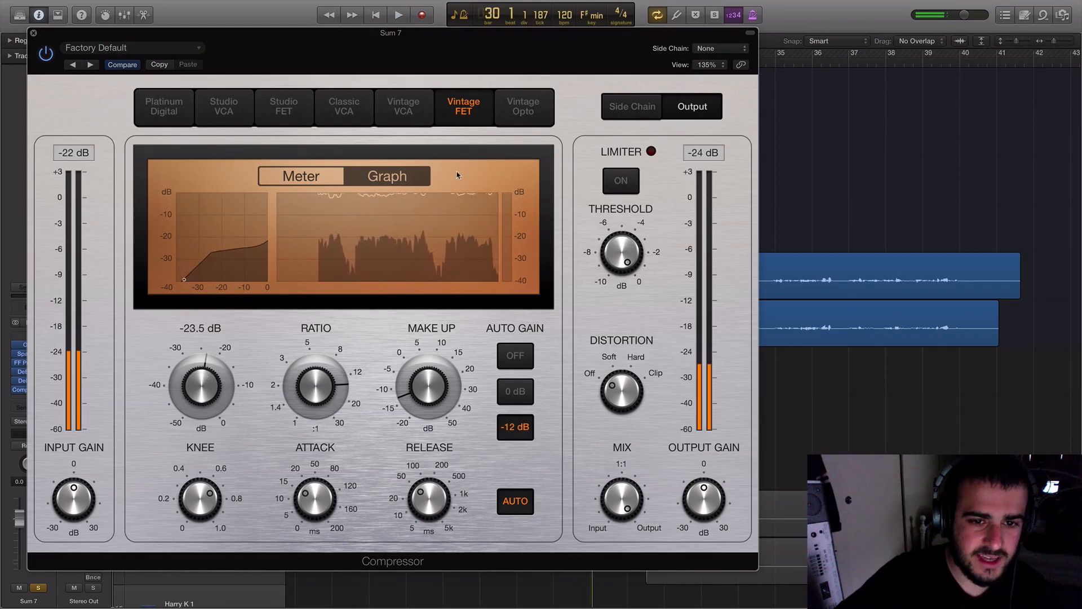
- Switch the compressor to its meter display, set the attack to 77 ms and raise the release while auditioning the vocals
click(301, 176)
key(space)
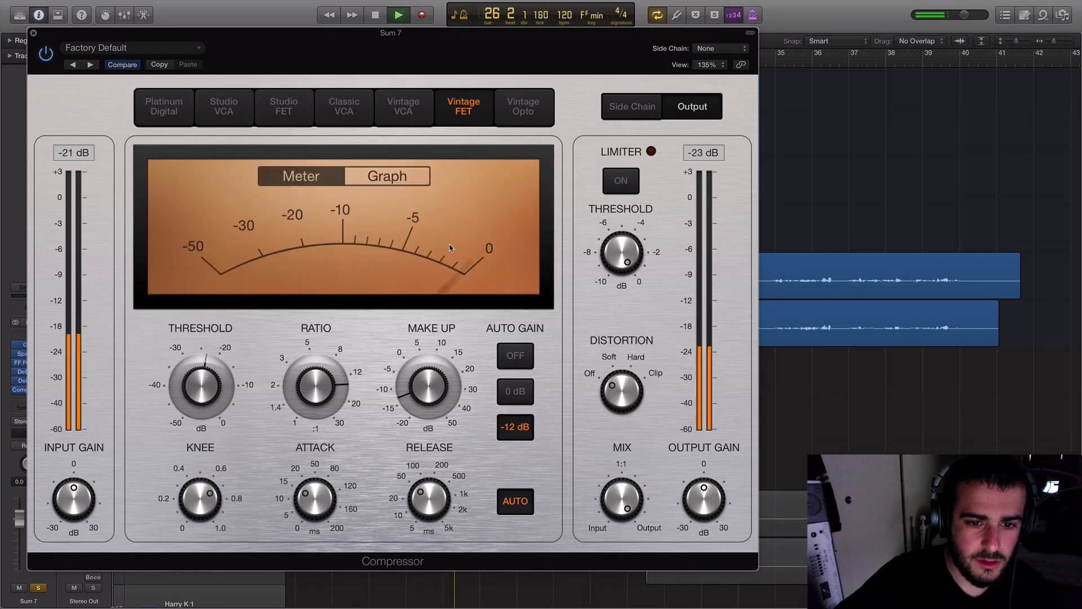
key(space)
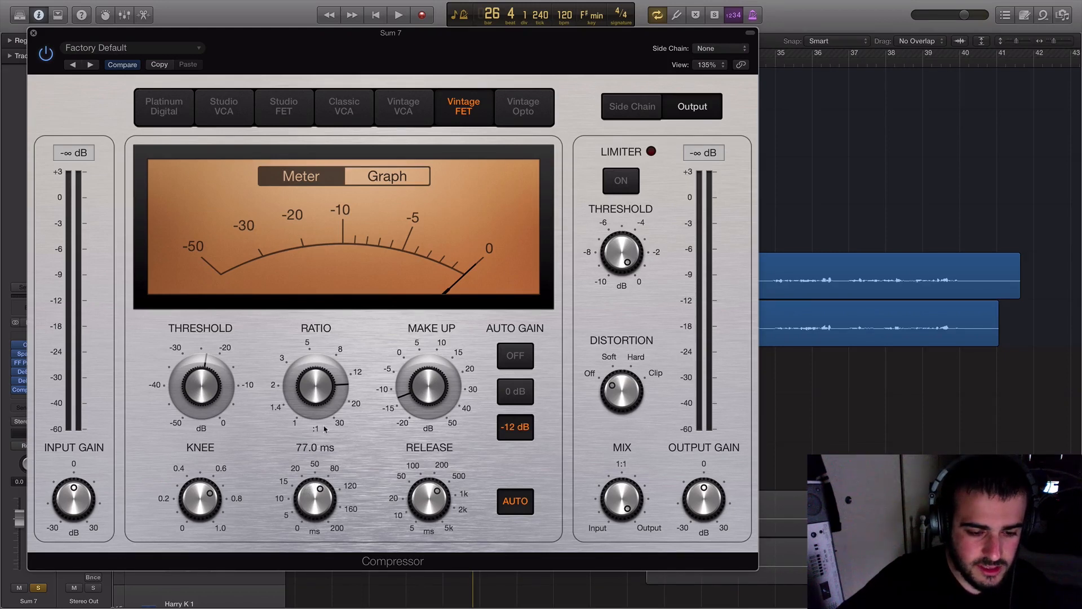
key(space)
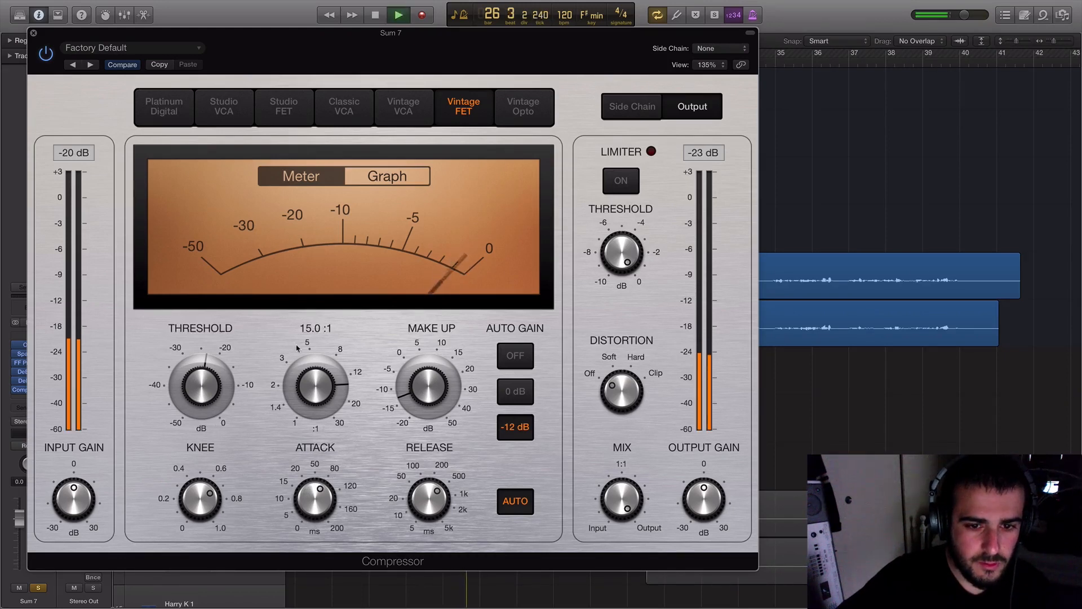
- Return the compressor to its graph display, lower the release during playback, stop playback and close the plug-in
click(387, 176)
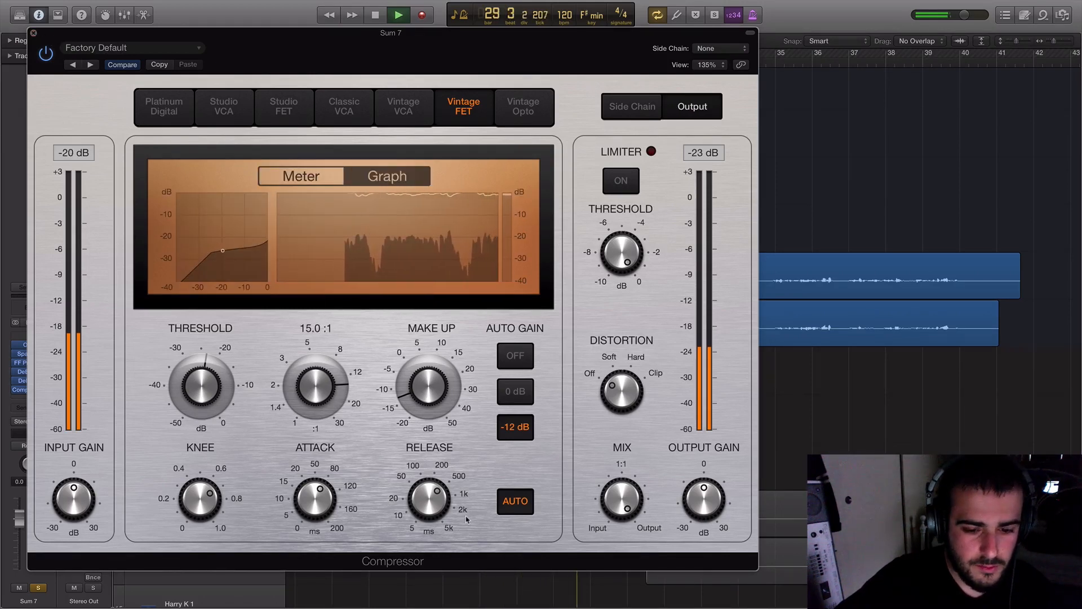
drag(466, 519, 467, 555)
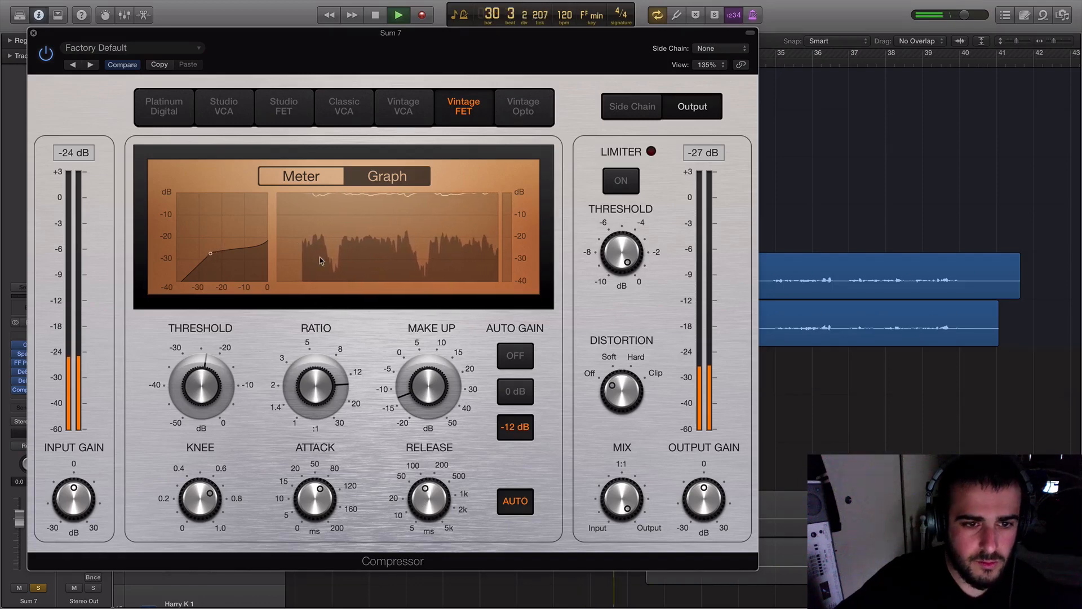
key(space)
click(33, 32)
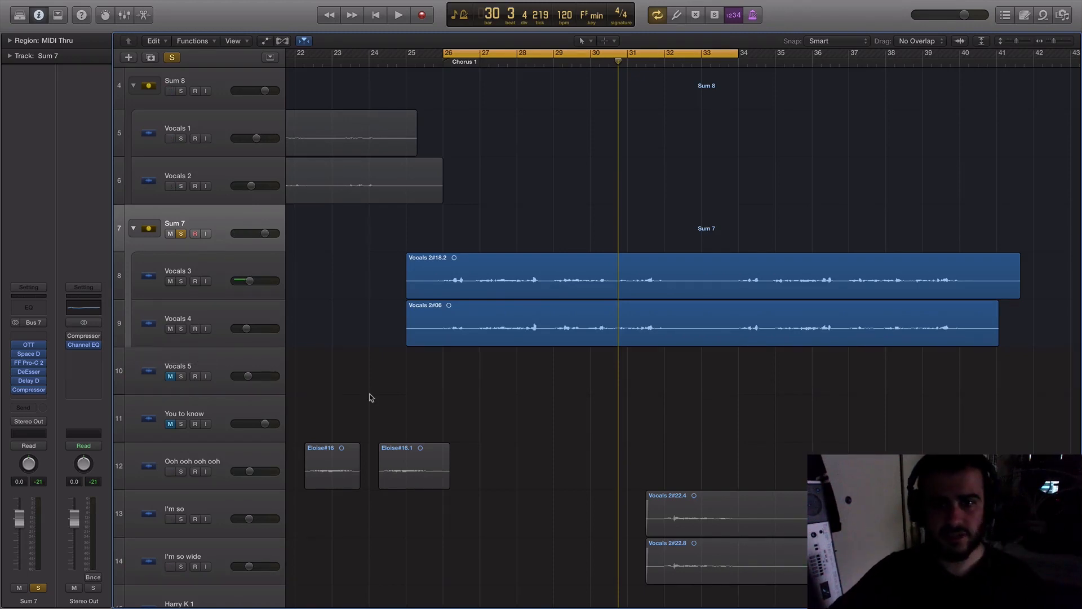
- Insert a stereo Channel EQ after the Compressor on Sum 7 and enable its low cut with a 12 dB/Oct slope
click(25, 404)
mouse_move(45, 445)
mouse_move(141, 446)
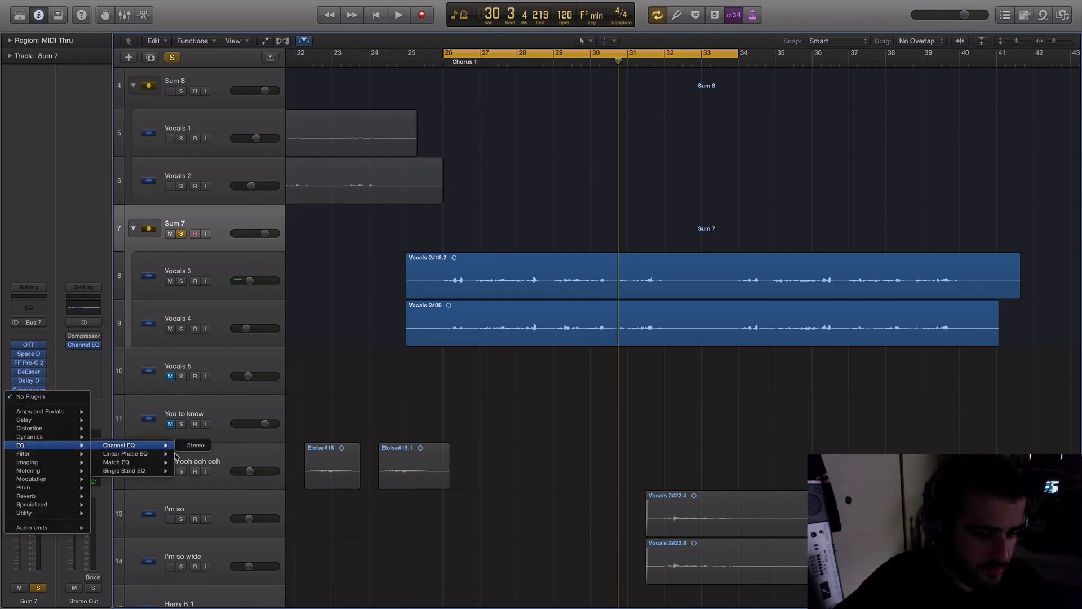
click(197, 446)
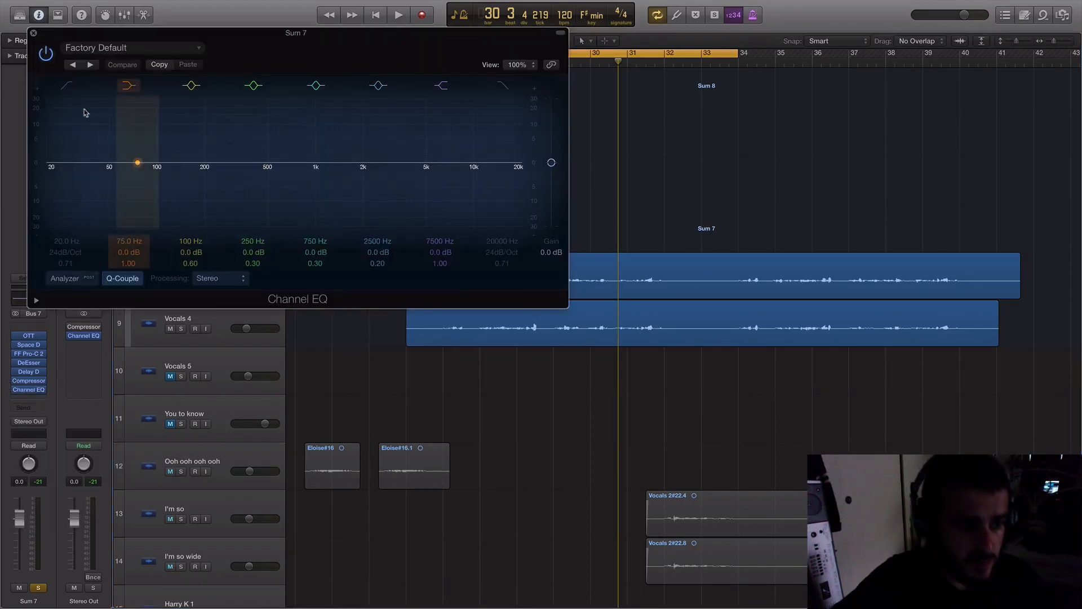
click(71, 84)
mouse_move(78, 254)
mouse_down()
mouse_move(78, 282)
mouse_move(77, 239)
mouse_up()
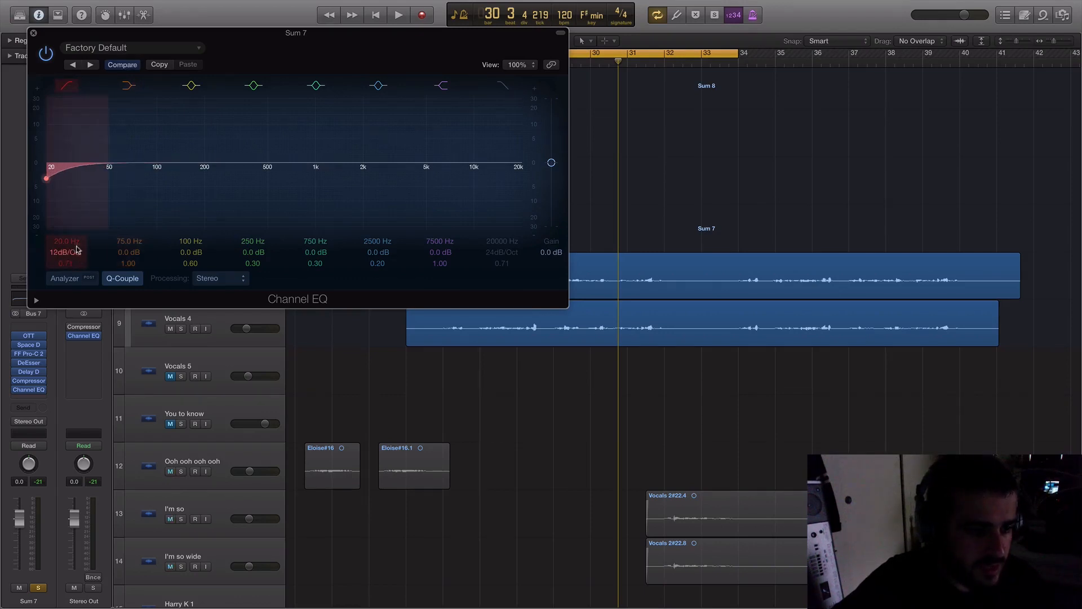
- Set the Channel EQ's low-cut frequency to 200 Hz and play back the vocals
drag(50, 178, 159, 179)
mouse_move(77, 244)
mouse_down()
mouse_move(66, 265)
mouse_move(65, 226)
mouse_up()
key(space)
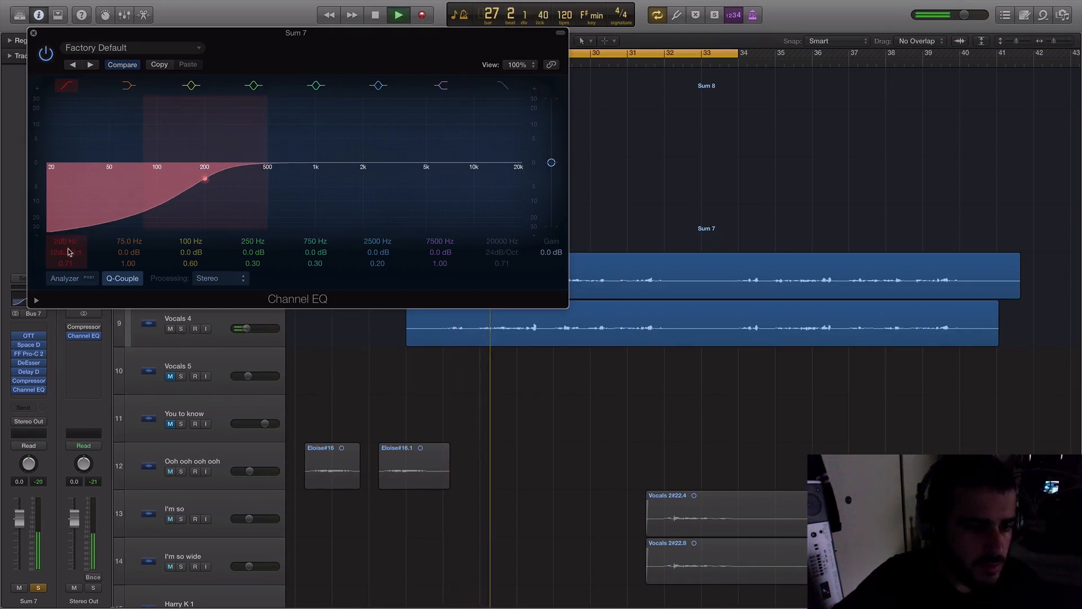
drag(72, 246, 72, 248)
- Enable the EQ analyzer, boost the high shelf by 2.5 dB at 6300 Hz, close the plug-in and stop playback
click(65, 279)
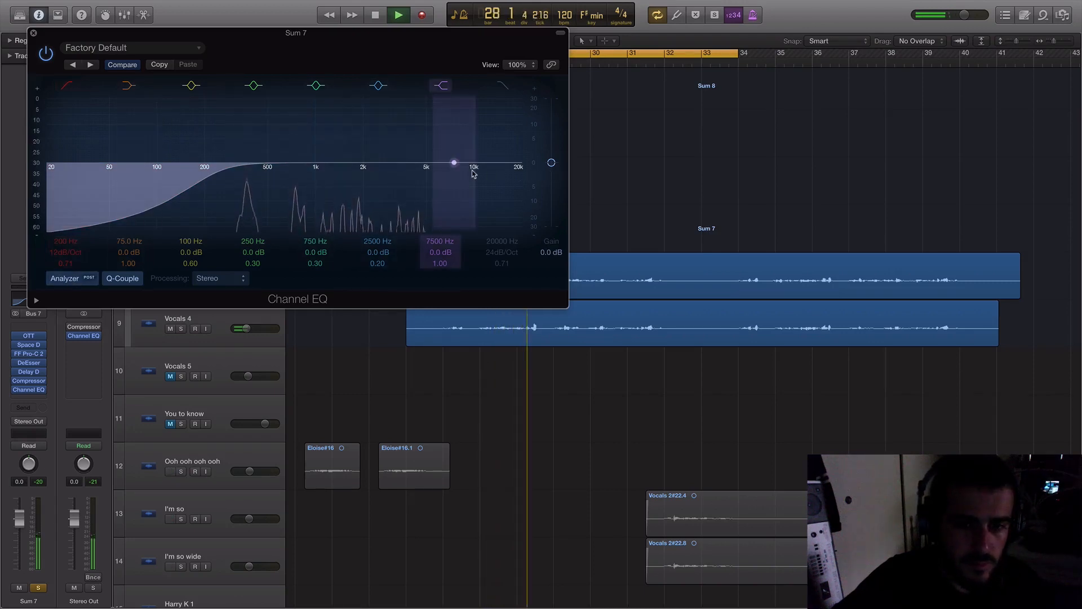
drag(472, 171, 460, 167)
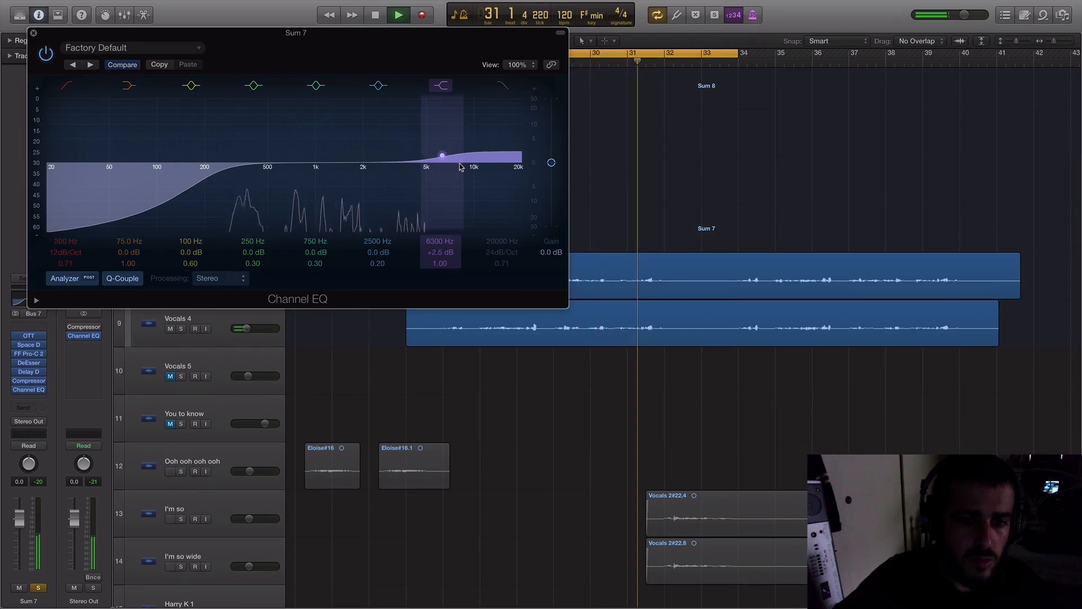
click(32, 34)
key(space)
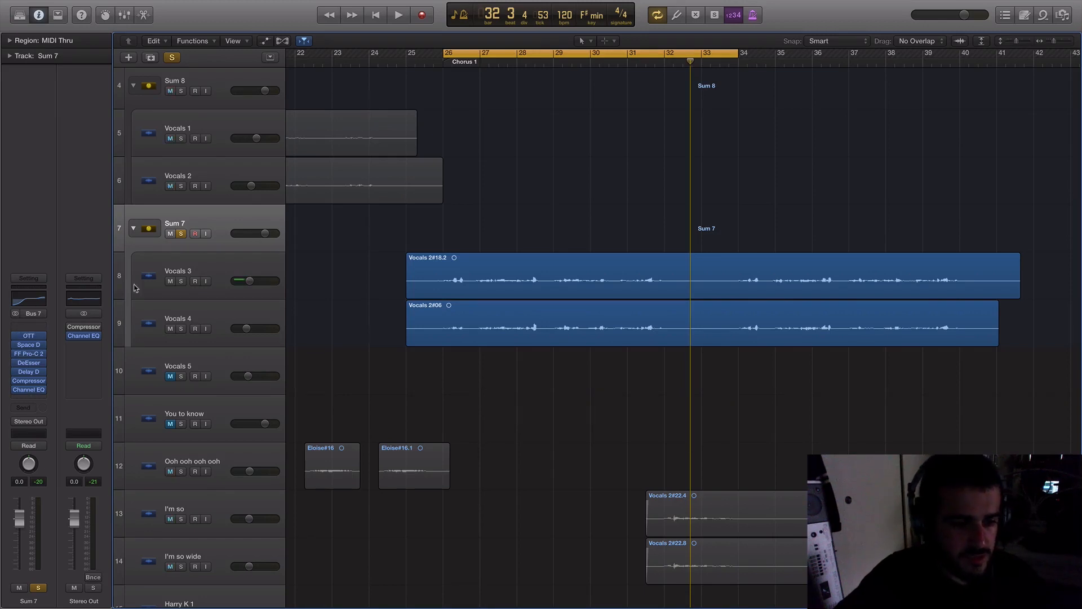
- Compare the channel strips of Vocals 3 and Vocals 4 with the Sum 7 stack, leaving Sum 7 selected
click(219, 224)
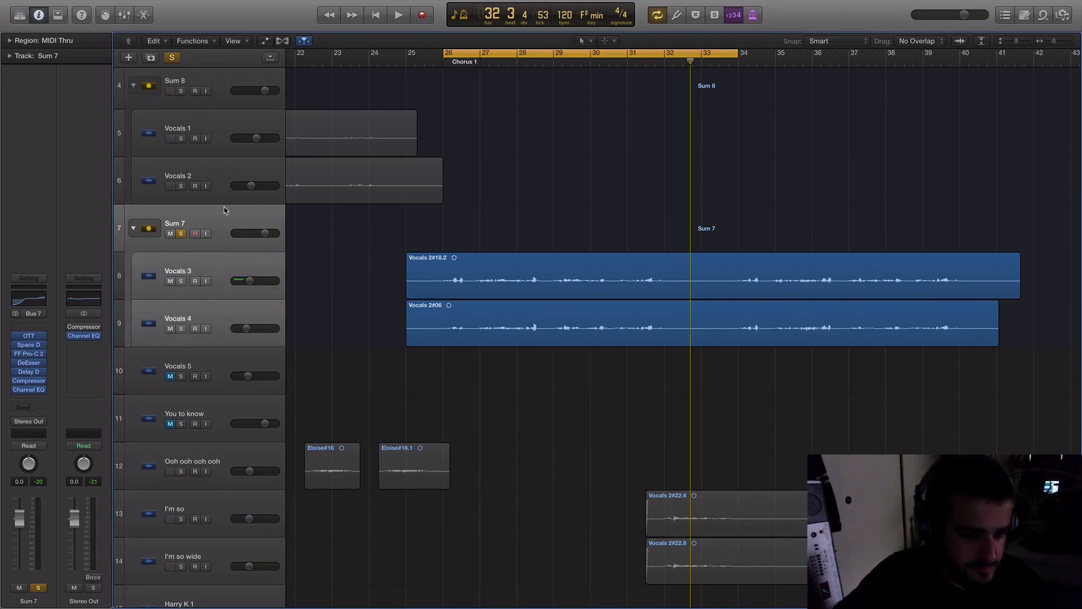
click(223, 285)
click(219, 313)
click(220, 275)
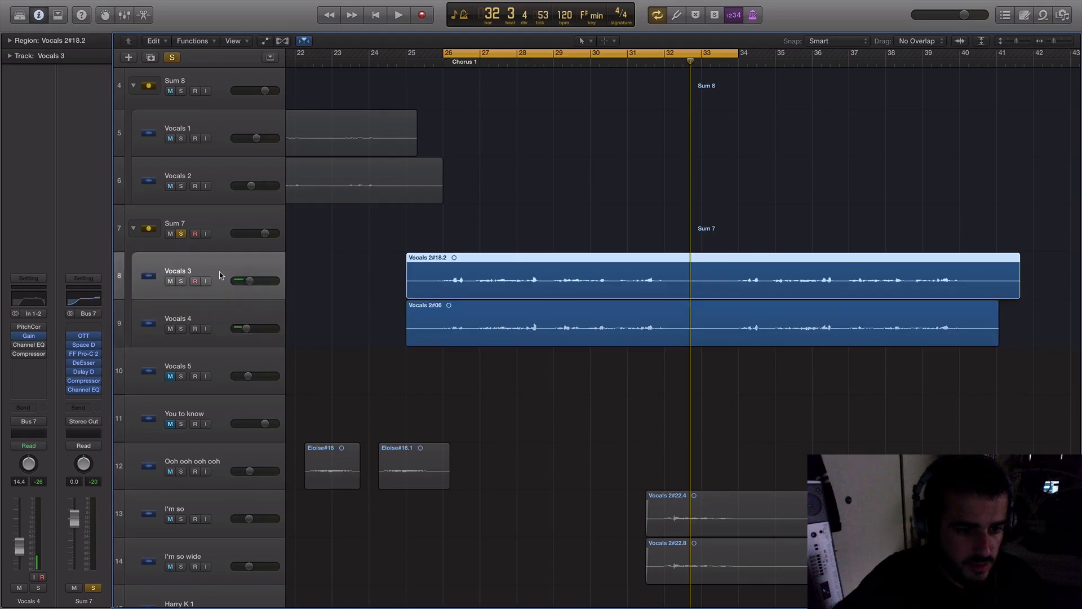
click(222, 237)
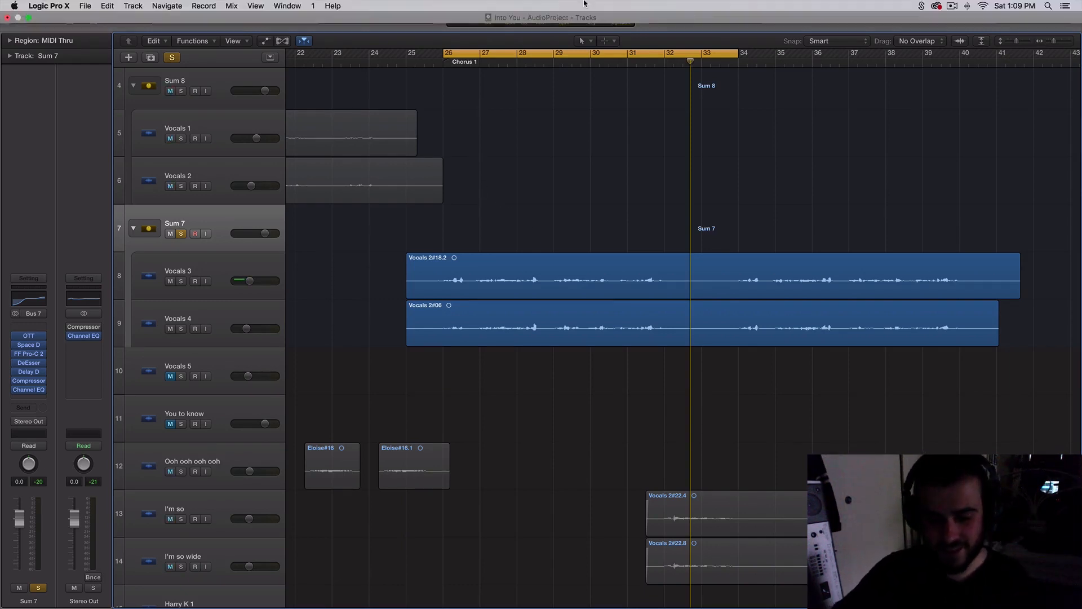
- Switch to the other open project containing the Lows, Main Percussion, Other Percussion, Leads and Pads stacks
mouse_move(676, 2)
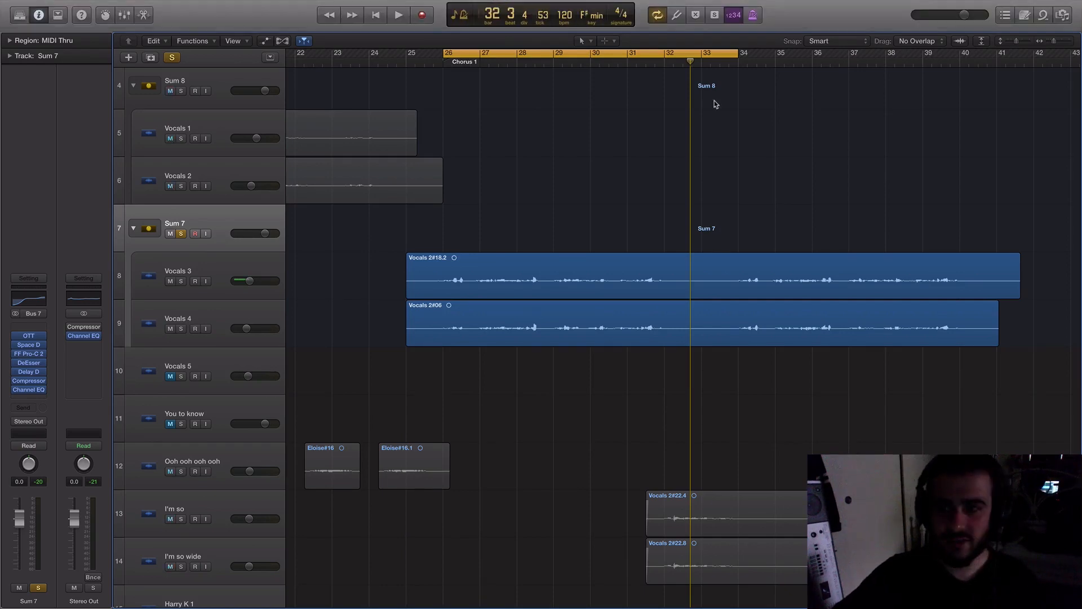
key(ctrl+Right)
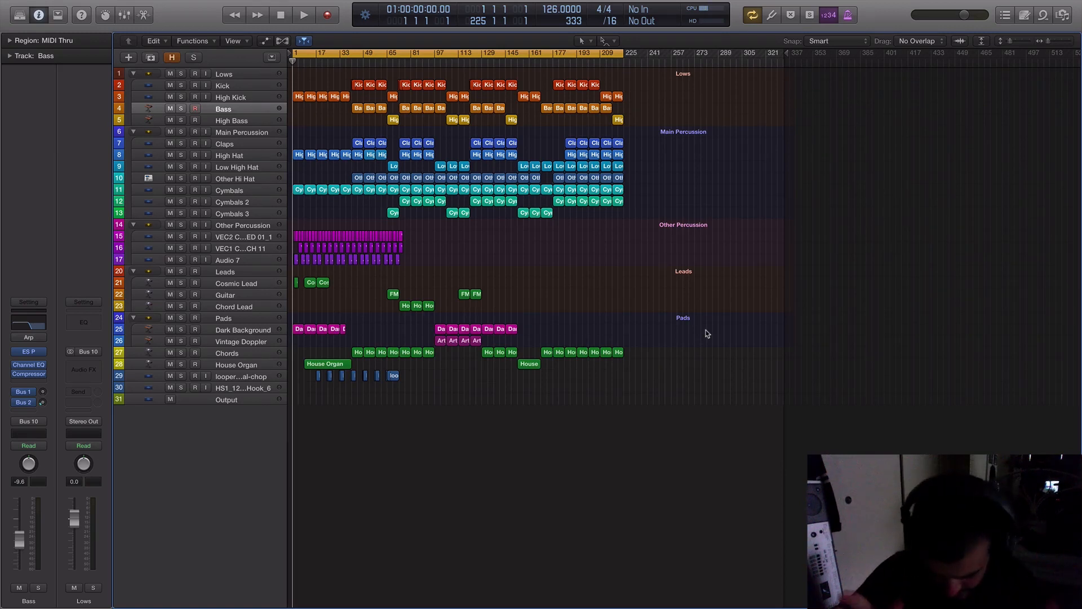
mouse_move(911, 5)
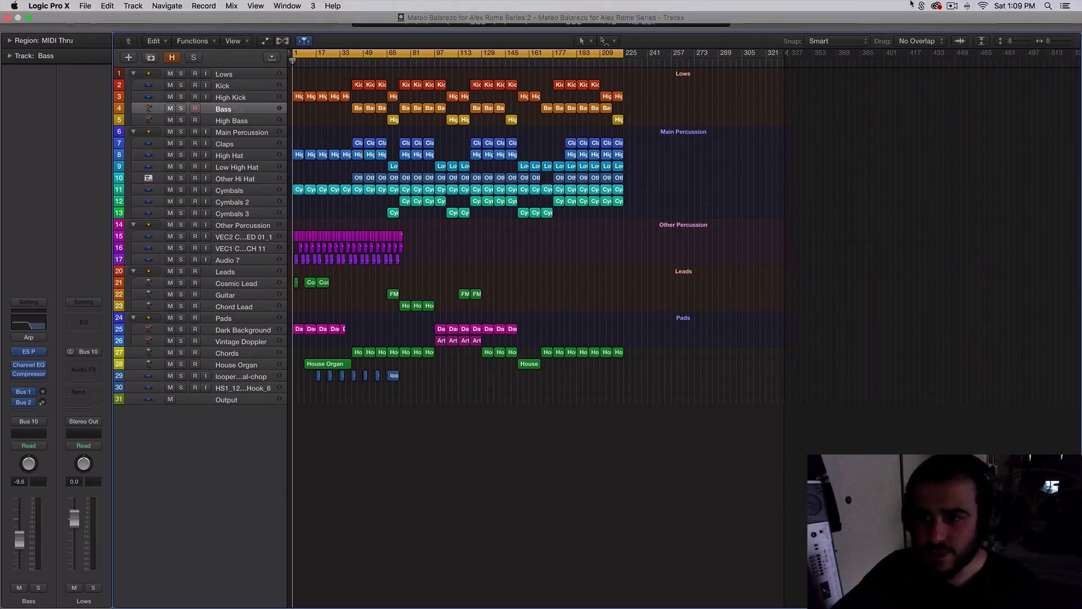
click(952, 6)
click(822, 259)
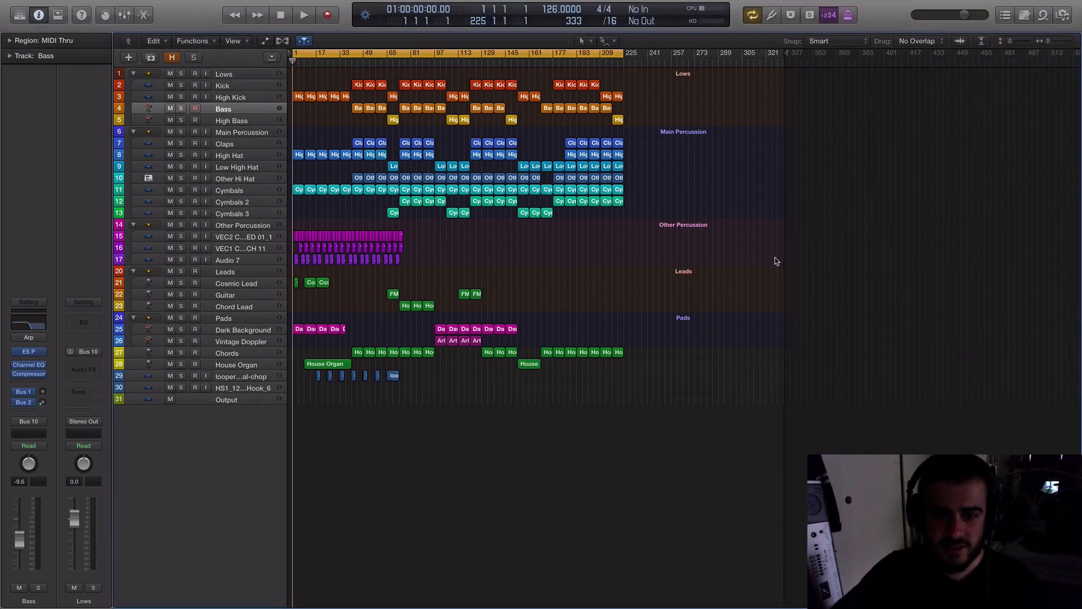
- Examine how the tracks are grouped into stacks across the whole arrangement and clear the Cymbals region selection
key(super+Right)
key(super+Right)
key(super+Right)
key(super+Right)
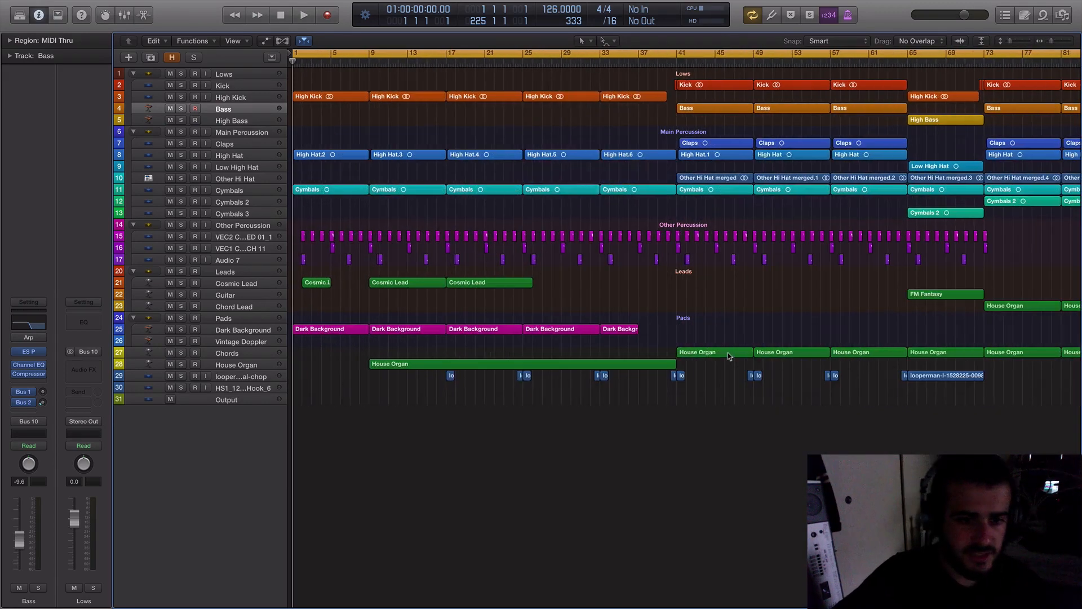
key(super+Left)
key(super+Left)
key(super+Left)
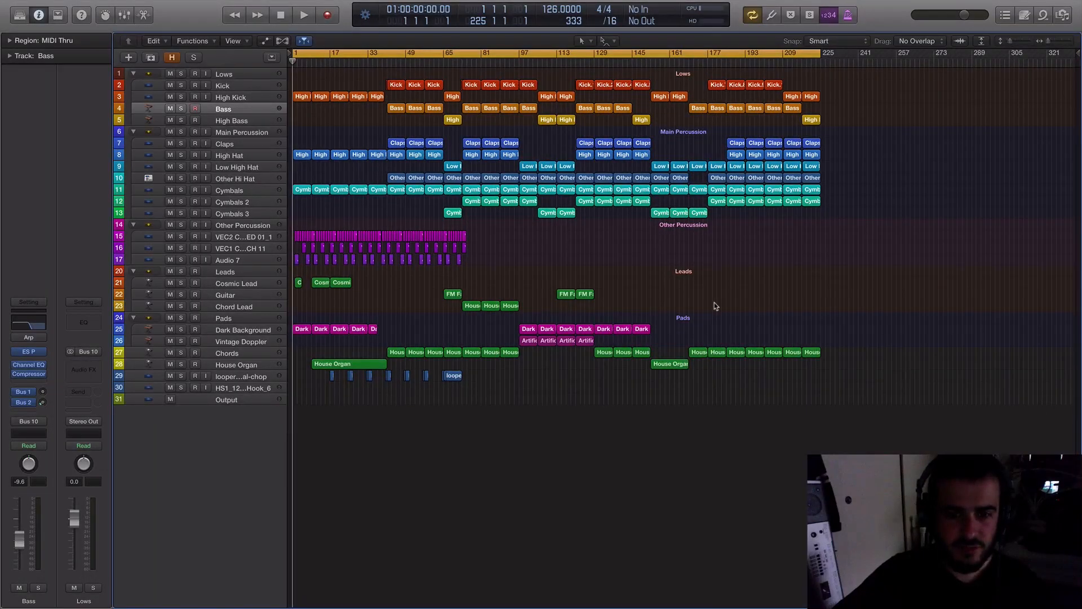
key(super+Left)
scroll(713, 303, down, 1)
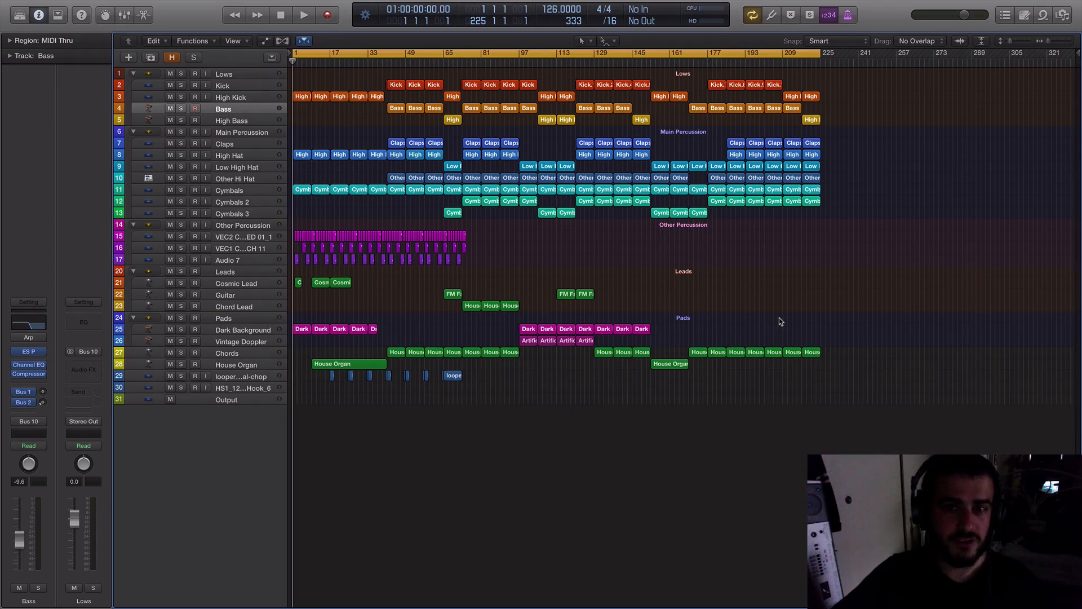
mouse_move(436, 24)
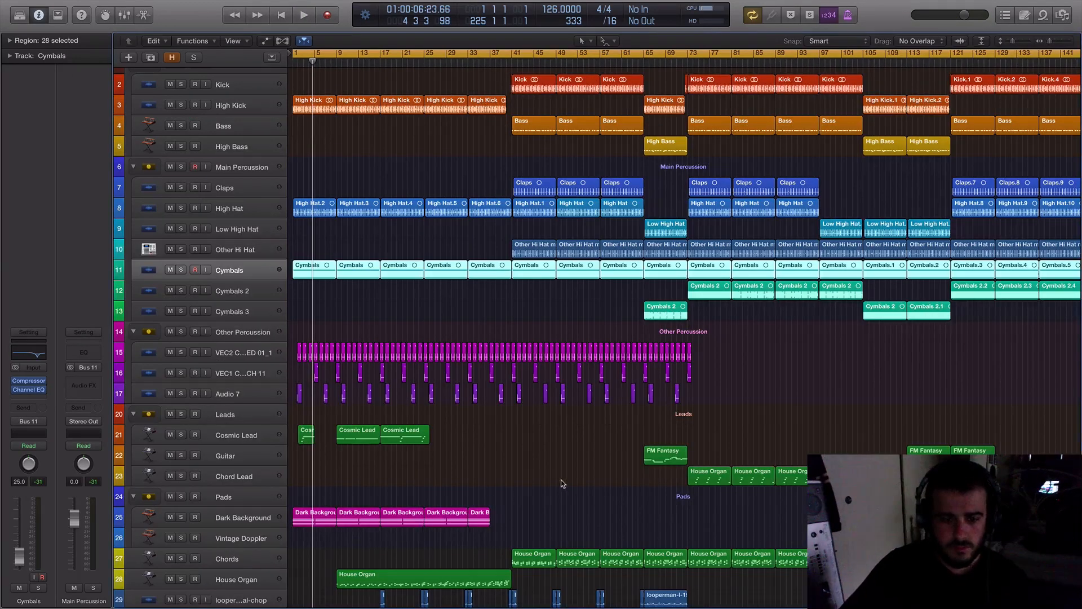
click(560, 479)
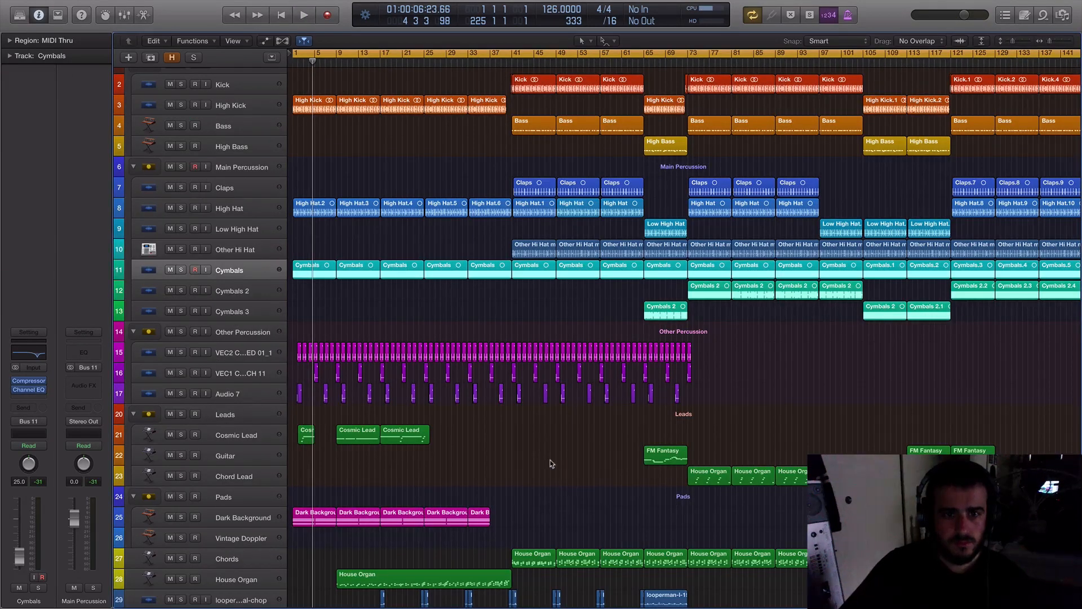
- Play the arrangement from bar 1 to review it, and place the playhead at bar 33
key(space)
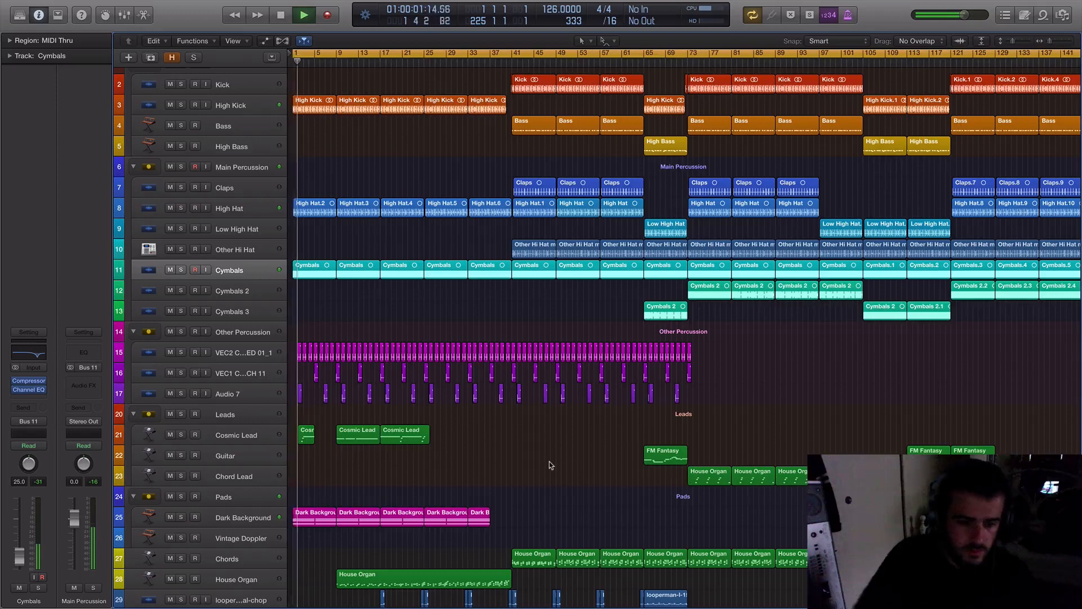
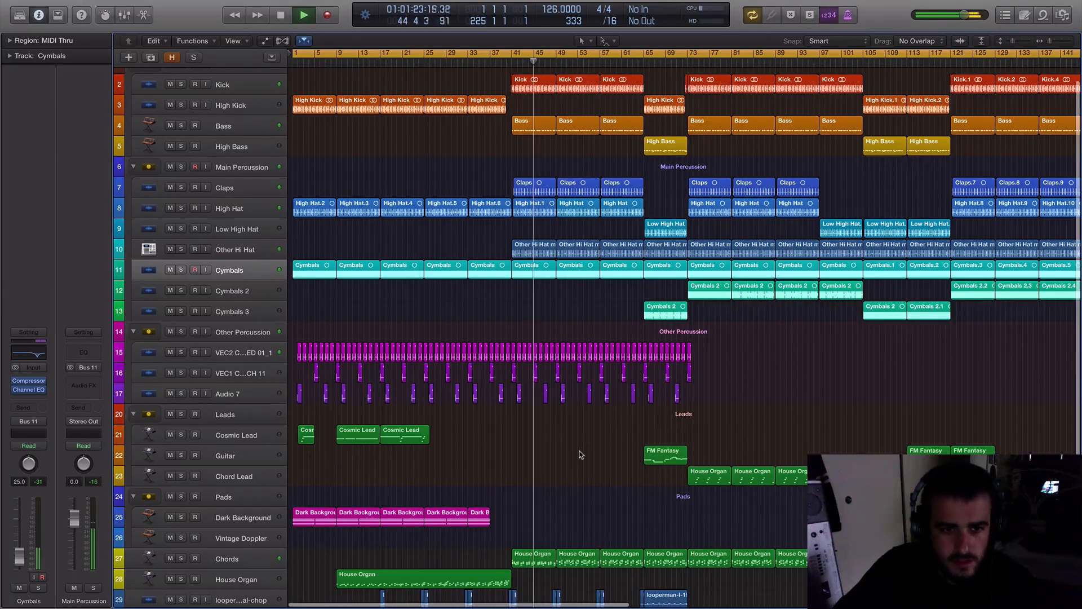
key(space)
scroll(550, 430, up, 4)
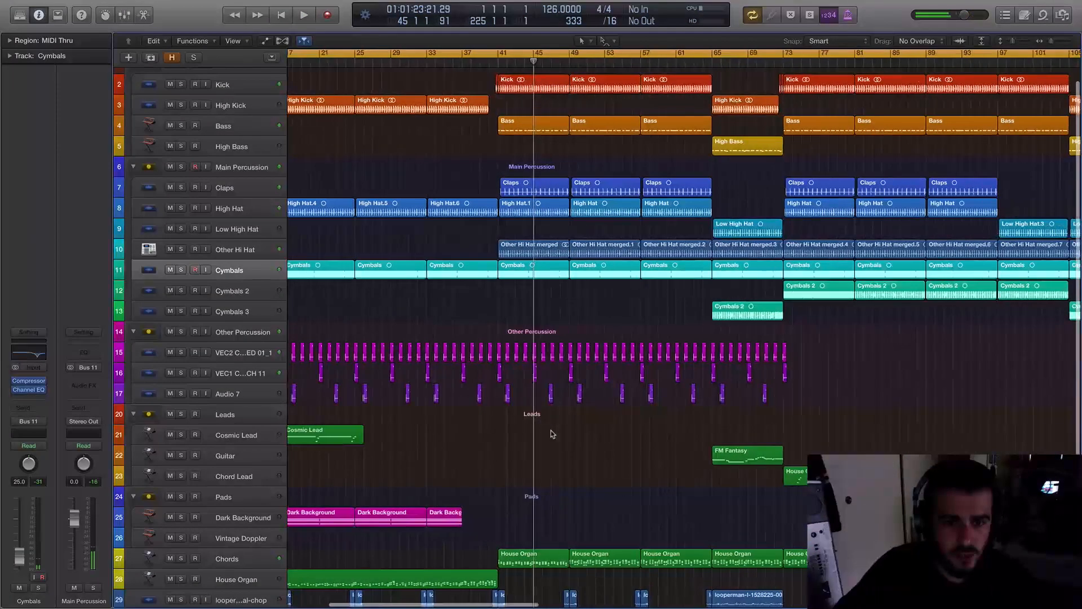
scroll(550, 431, left, 5)
drag(588, 61, 432, 154)
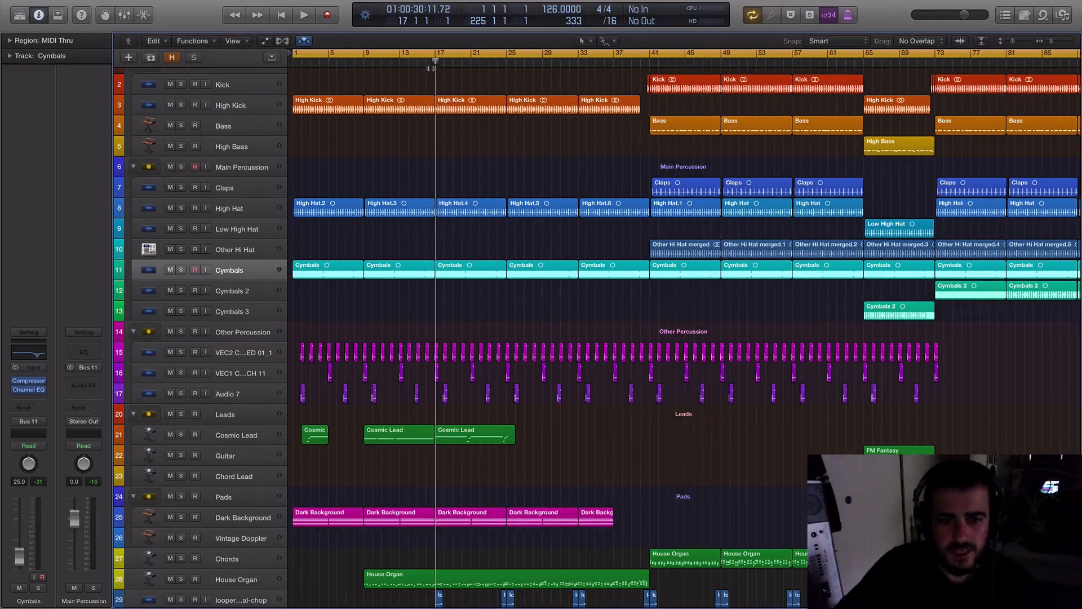
click(576, 64)
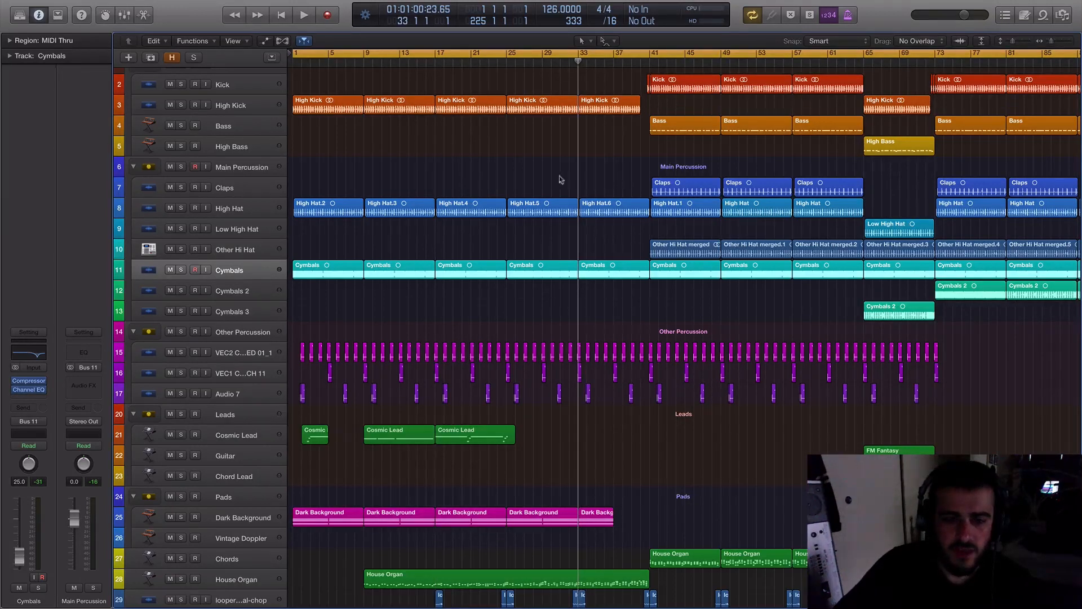
drag(598, 312, 621, 108)
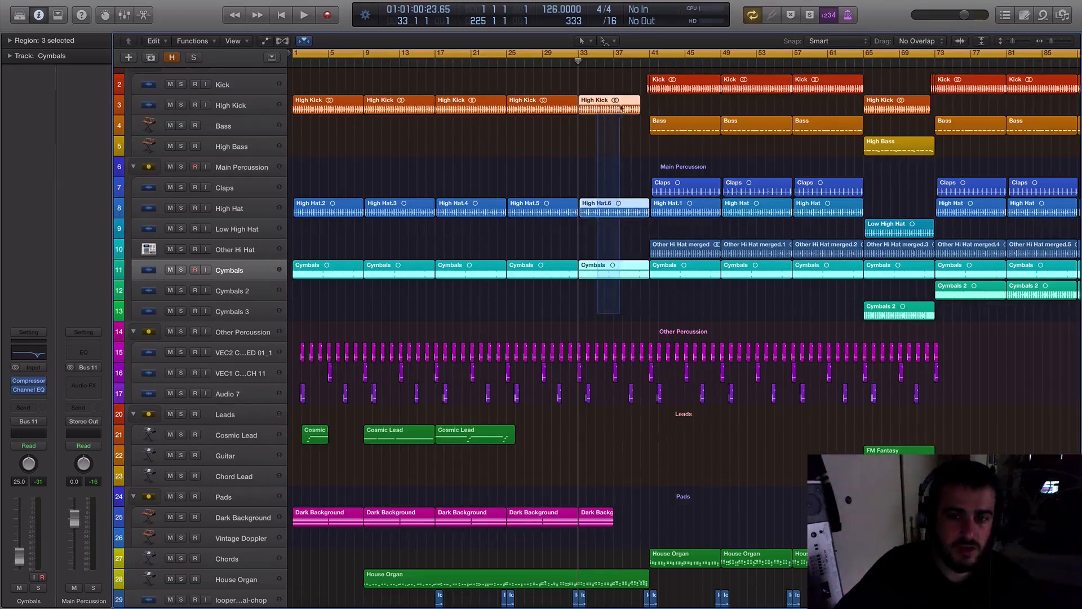
click(615, 151)
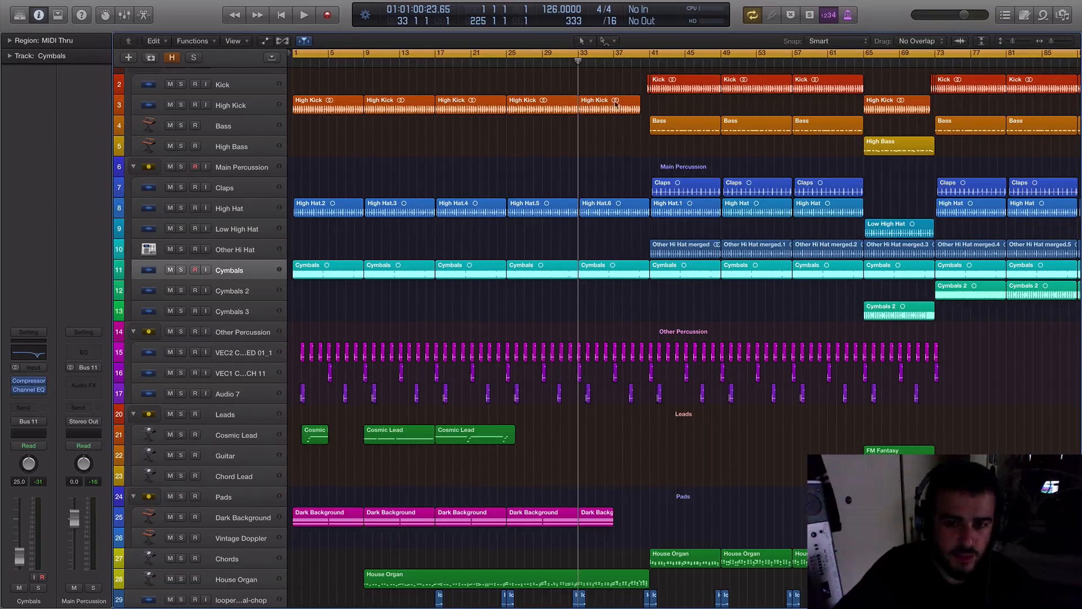
drag(605, 204, 634, 334)
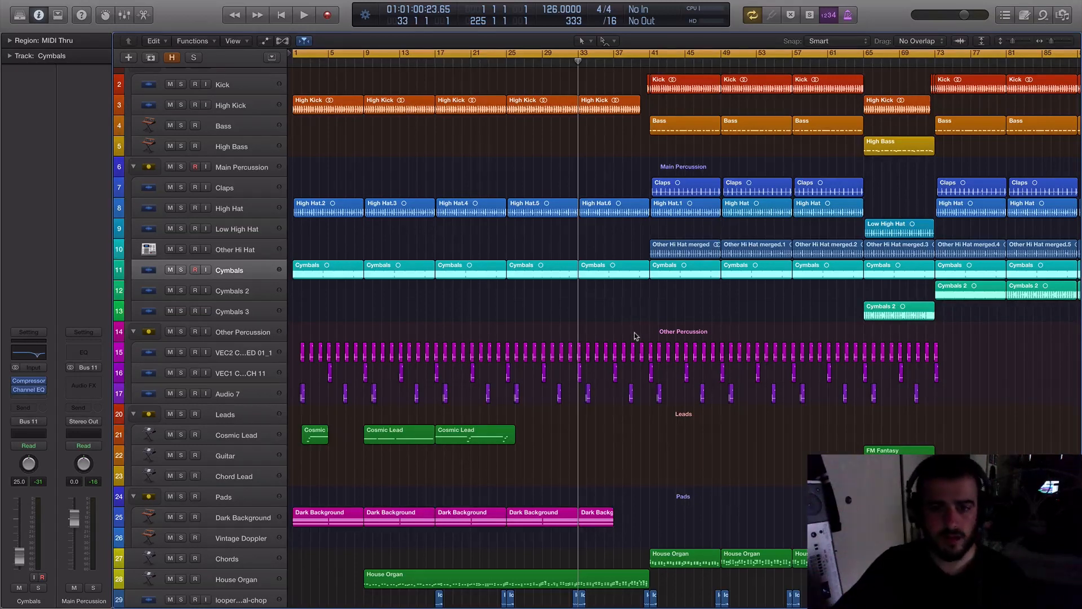
drag(634, 309, 606, 130)
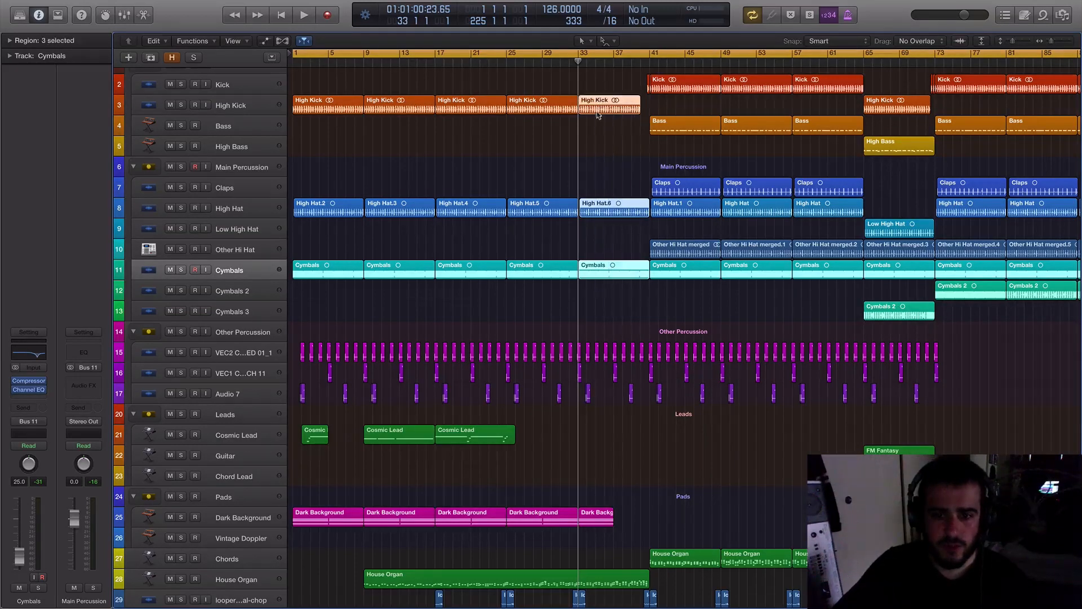
click(598, 141)
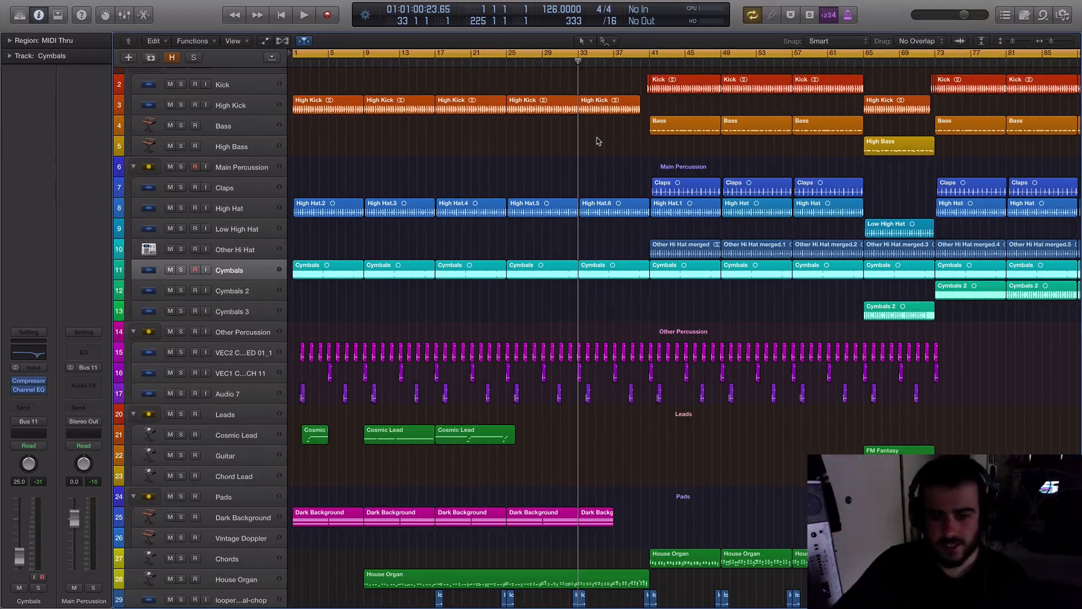
- Examine the track list from the Lows stack to the Output track, checking the Lows, vocal chop and Main Percussion channel strips
scroll(628, 262, down, 4)
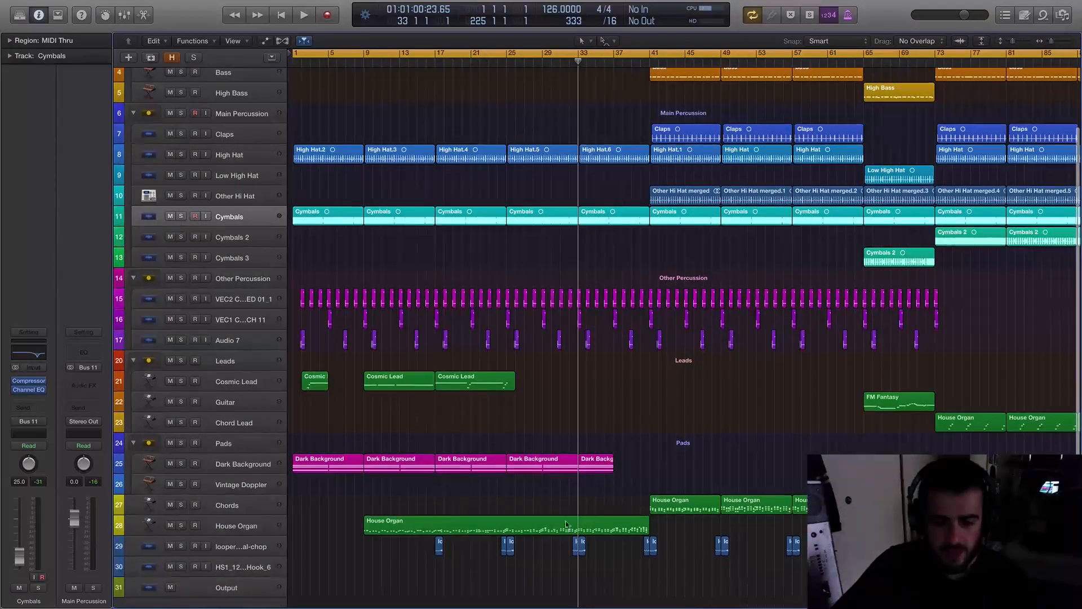
scroll(567, 531, down, 1)
scroll(566, 533, up, 1)
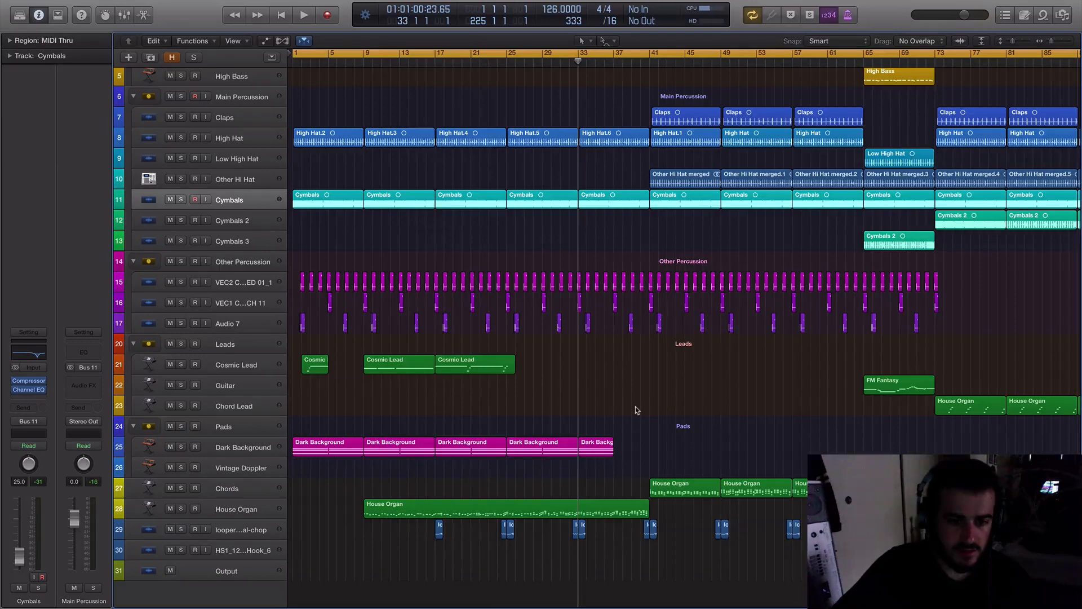
scroll(446, 351, up, 2)
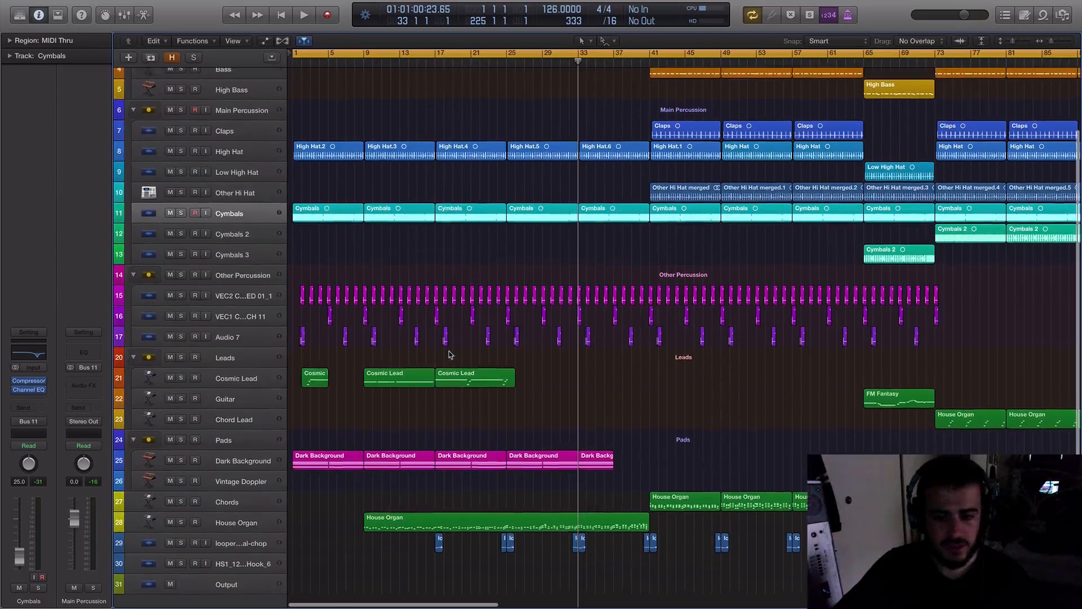
scroll(419, 276, up, 2)
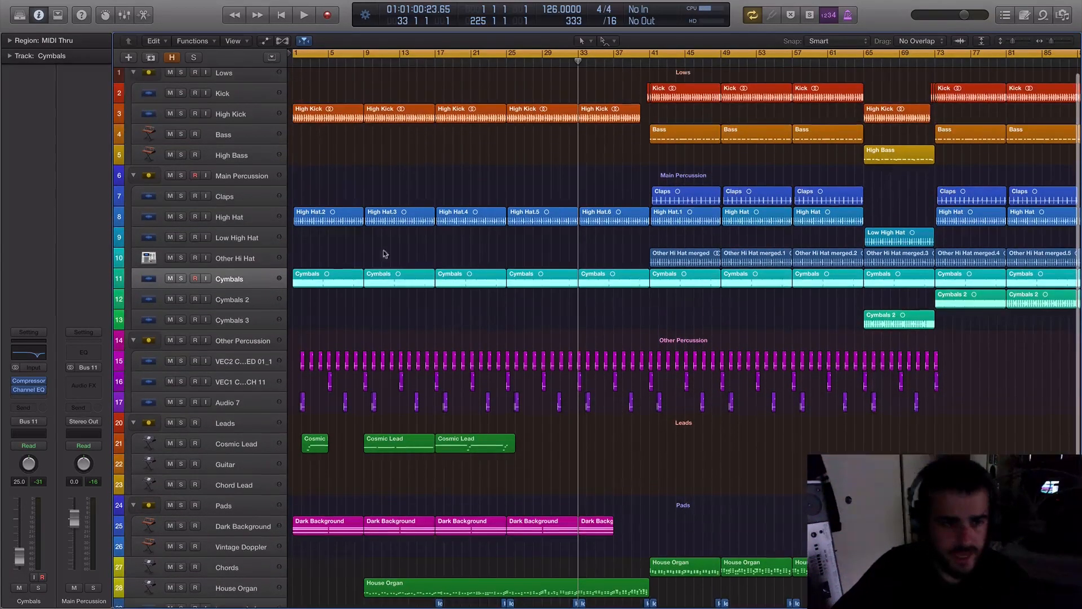
scroll(254, 90, up, 3)
click(254, 88)
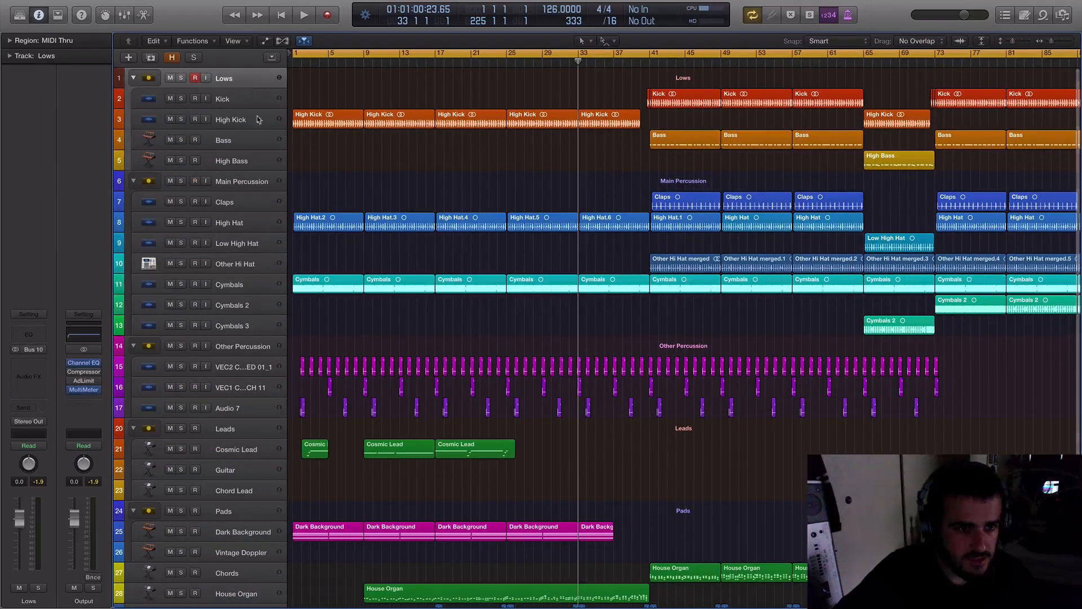
scroll(231, 337, down, 6)
scroll(230, 337, up, 1)
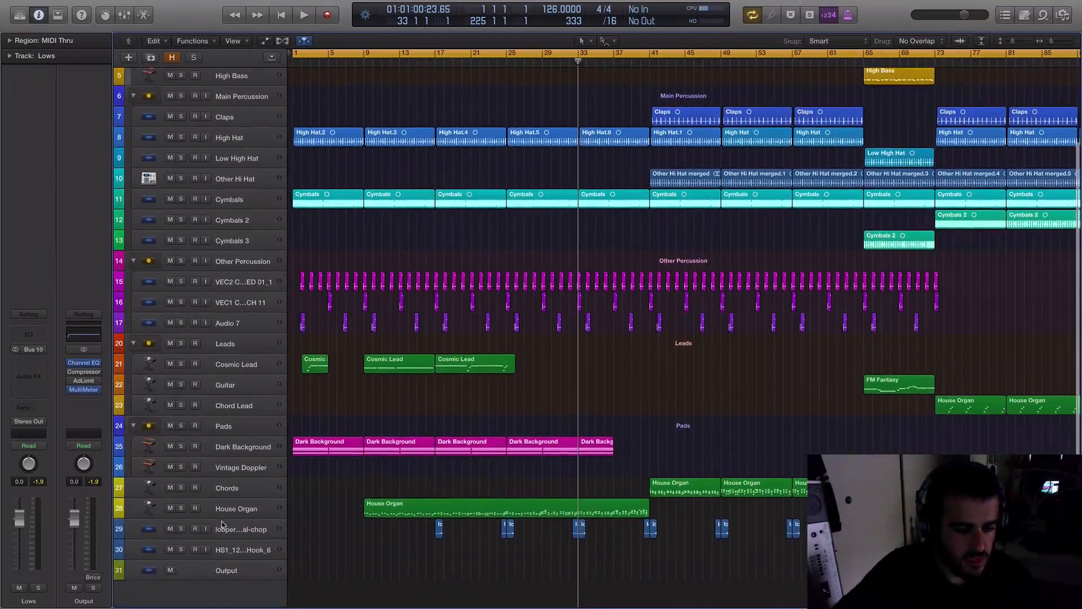
click(242, 518)
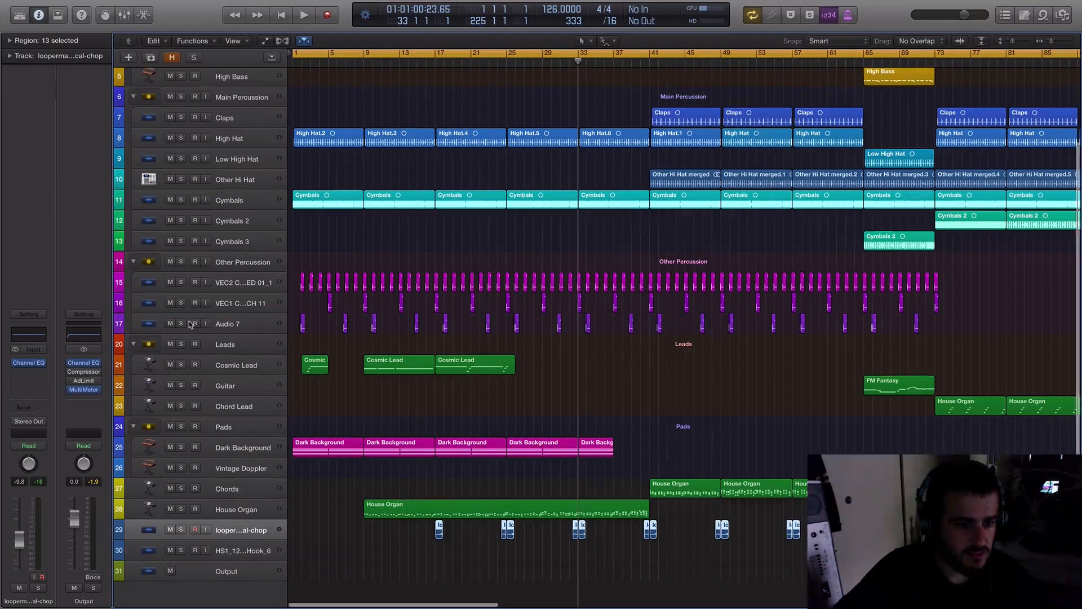
scroll(183, 153, up, 5)
click(265, 185)
scroll(266, 186, up, 1)
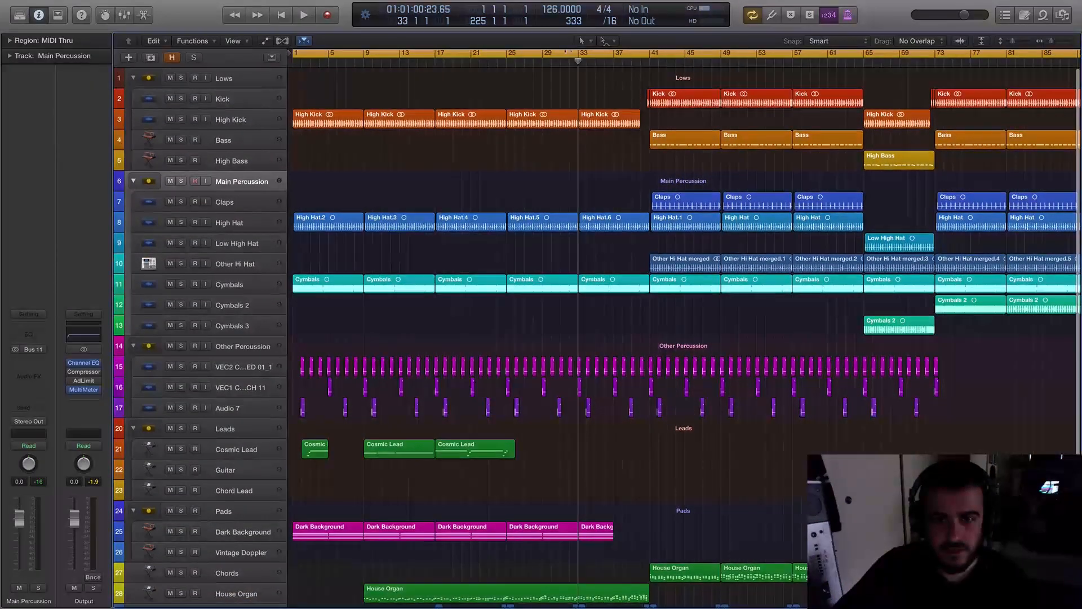
- Set the cycle range to bars 1 to 41 and play the section from the start
drag(577, 60, 292, 59)
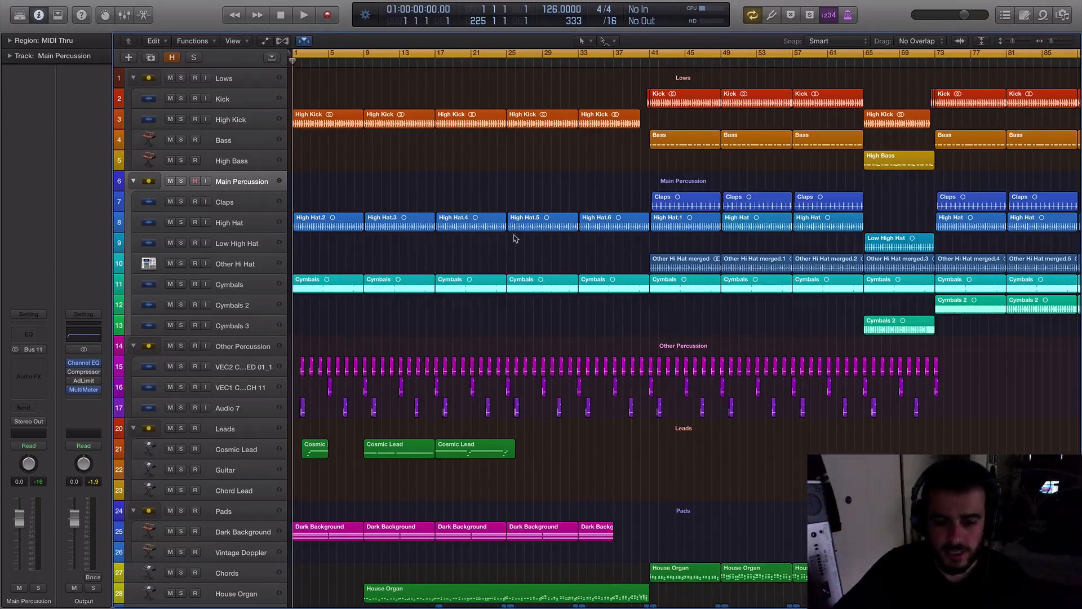
click(632, 51)
drag(651, 51, 236, 52)
scroll(356, 261, up, 5)
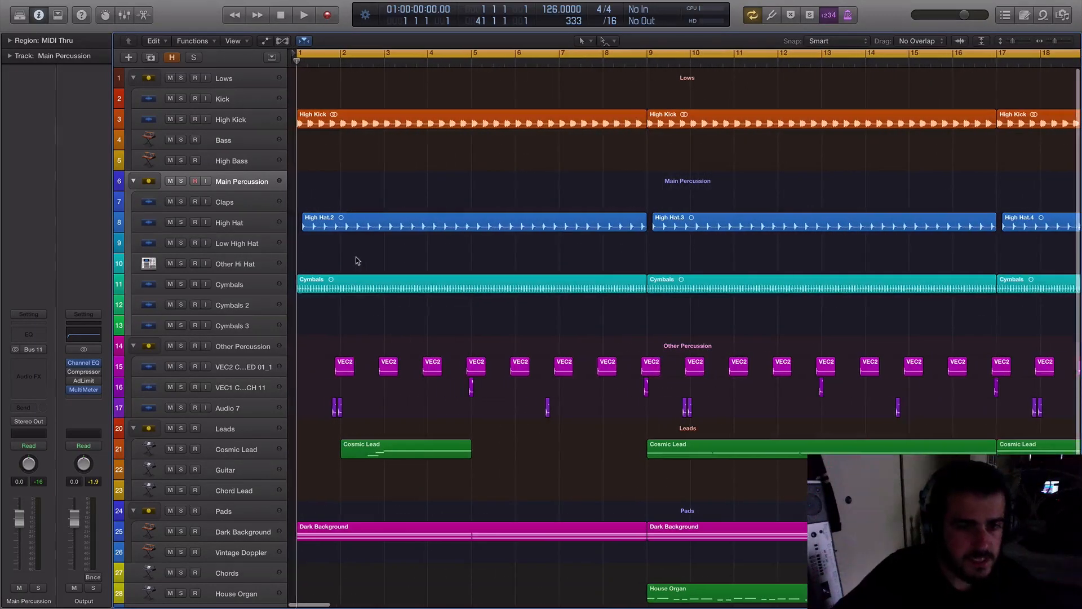
key(space)
scroll(356, 260, down, 5)
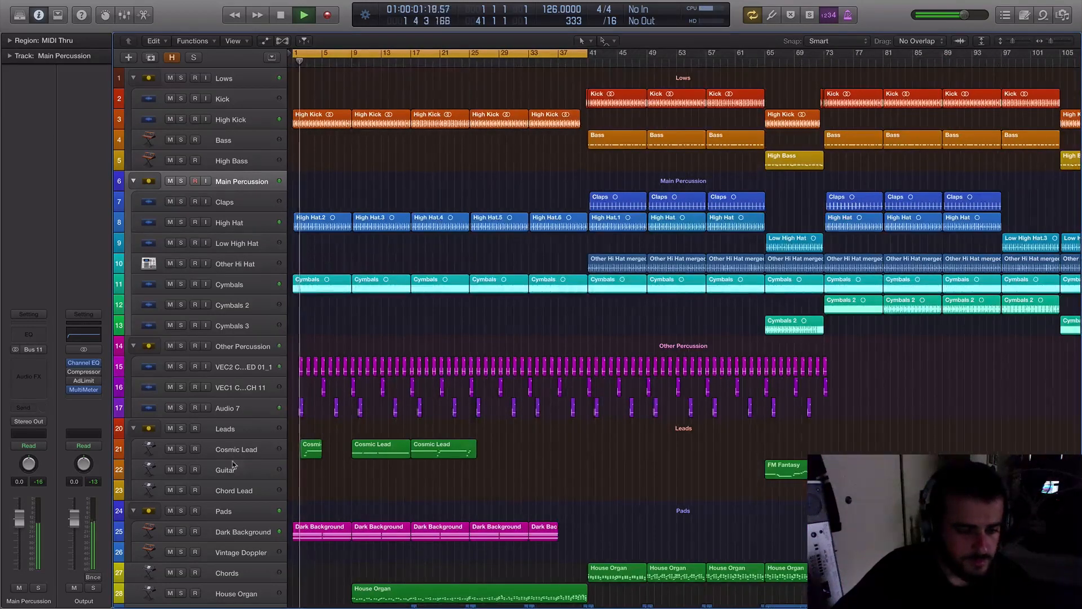
- Solo the Pads track stack and insert the Nicky Romero Kickstart plug-in on its channel
click(202, 510)
click(181, 510)
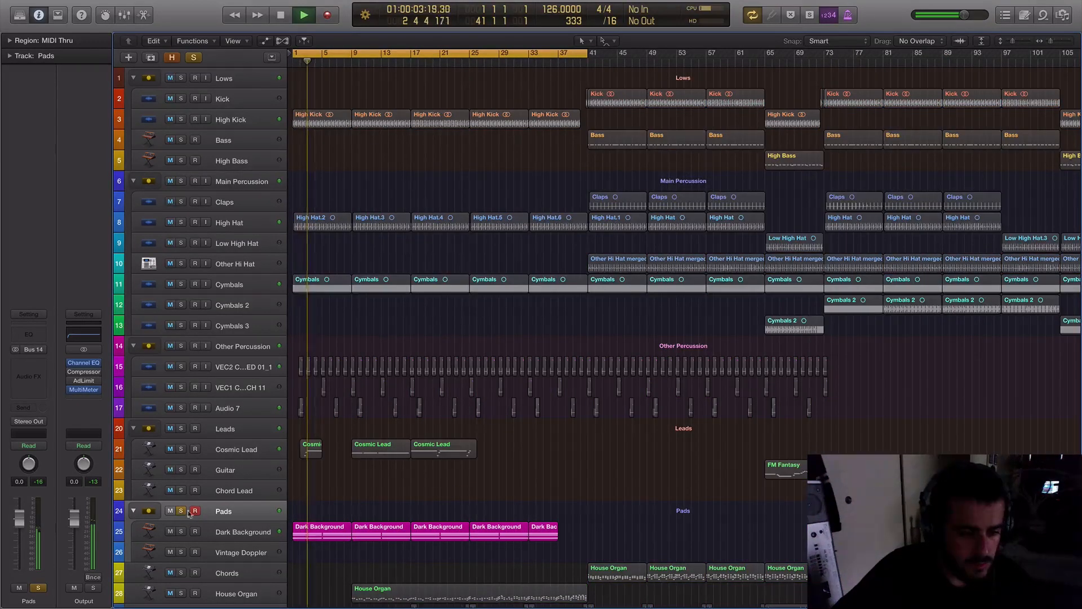
key(space)
click(41, 361)
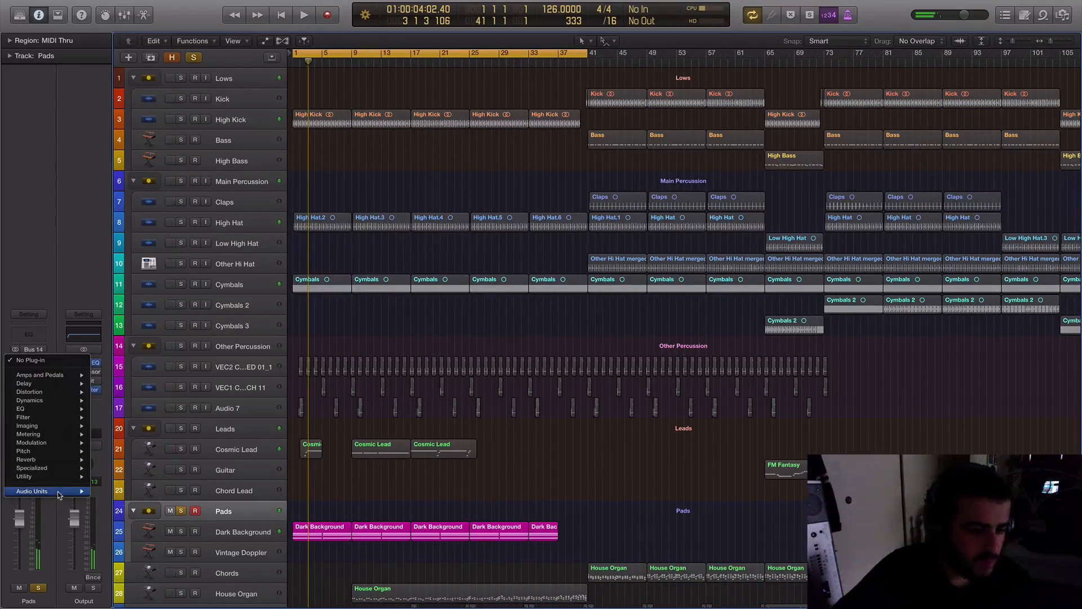
mouse_move(59, 494)
mouse_move(144, 533)
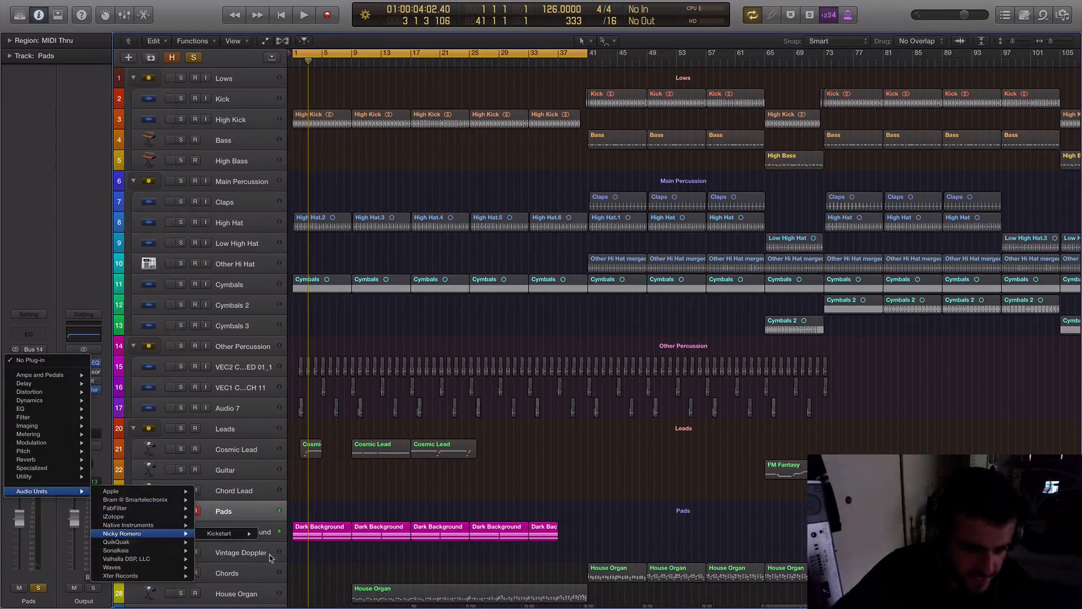
click(275, 534)
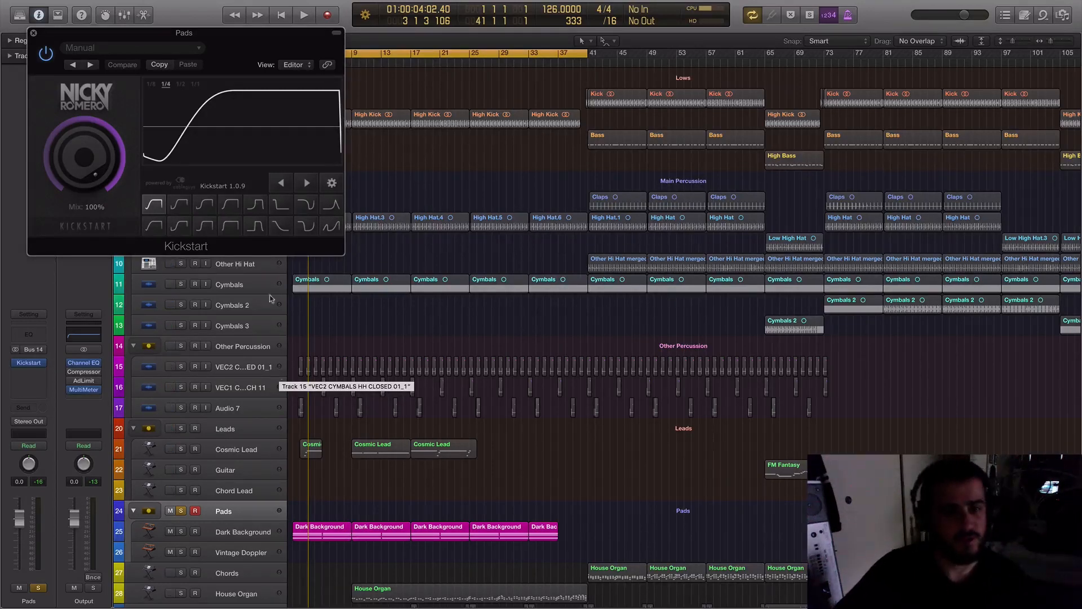
- Set the Kickstart mix on the Pads stack to 83% during playback, and unsolo the stack
key(space)
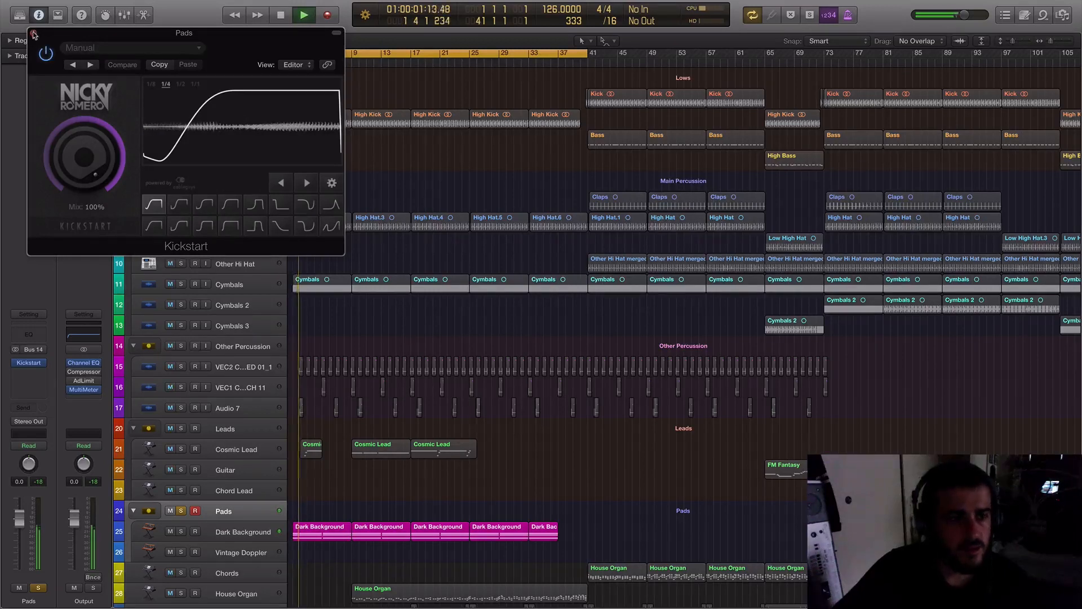
drag(84, 158, 104, 169)
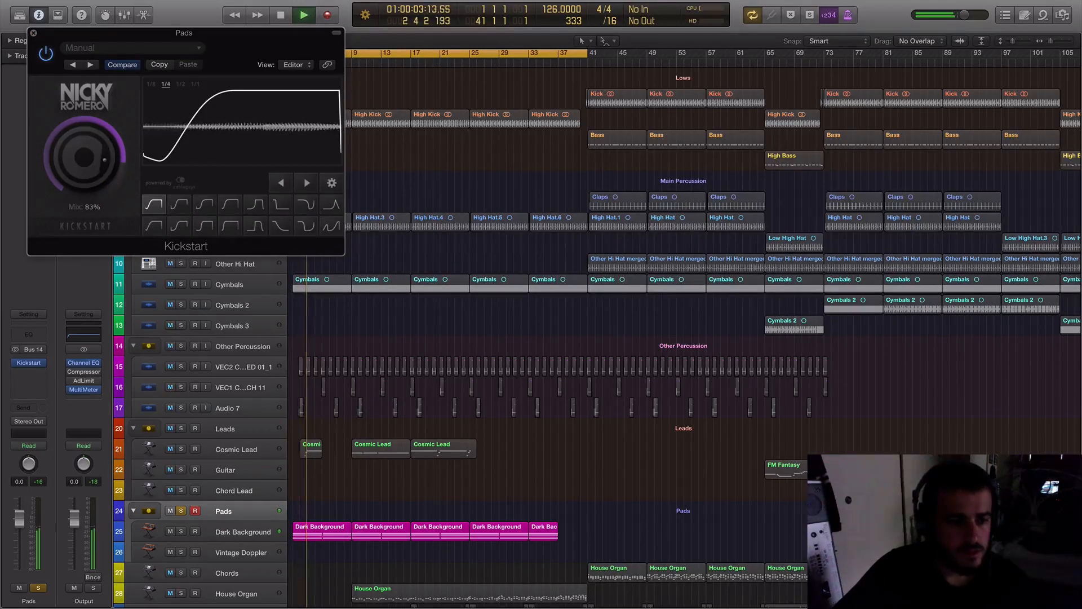
click(34, 35)
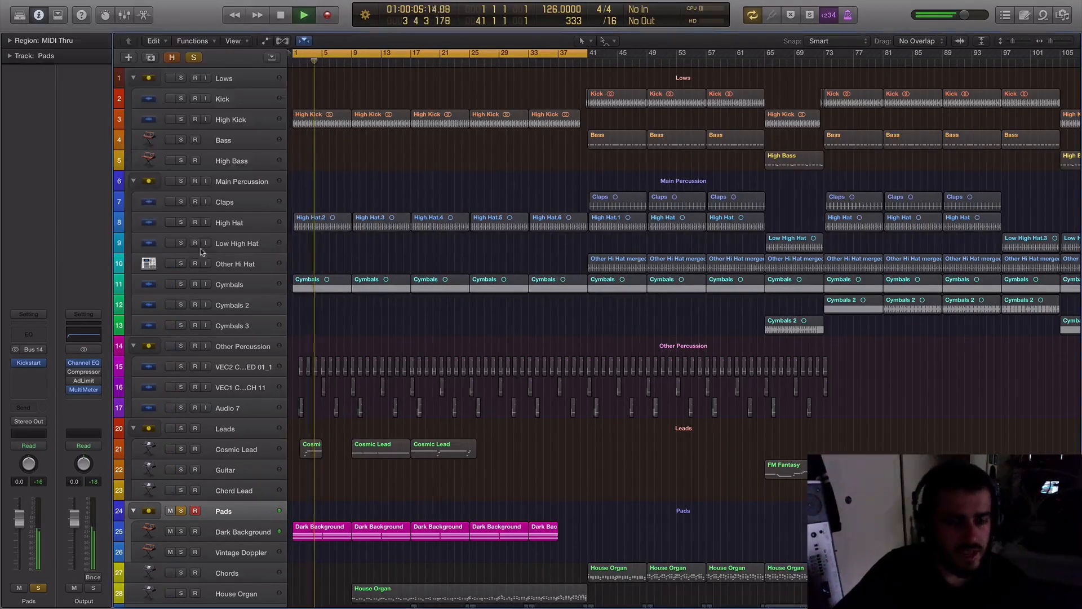
key(space)
click(181, 511)
- Solo the House Organ track
scroll(180, 512, down, 4)
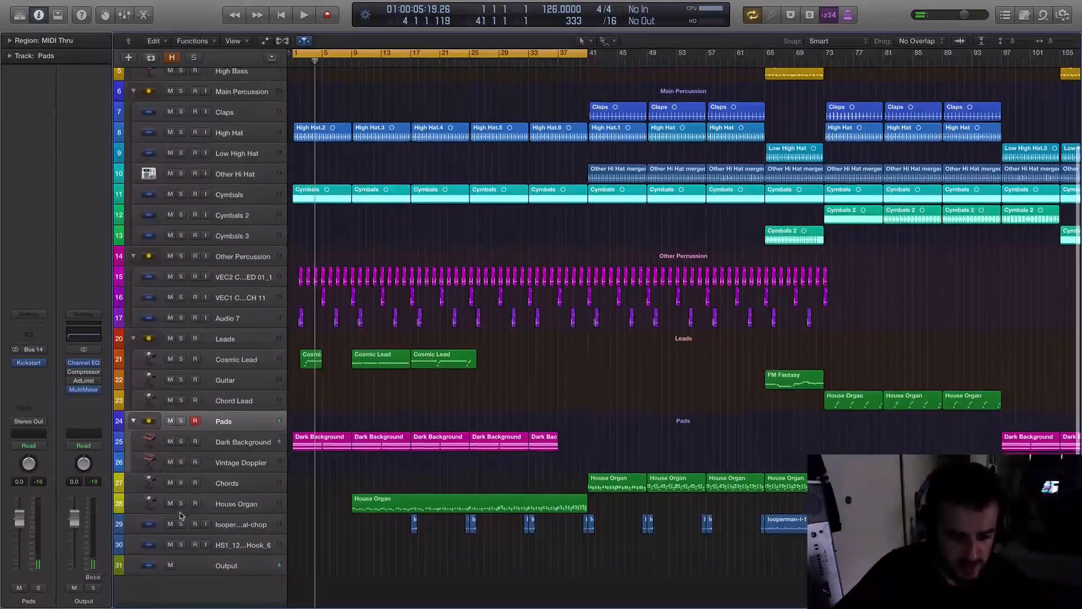
scroll(180, 514, up, 1)
click(179, 514)
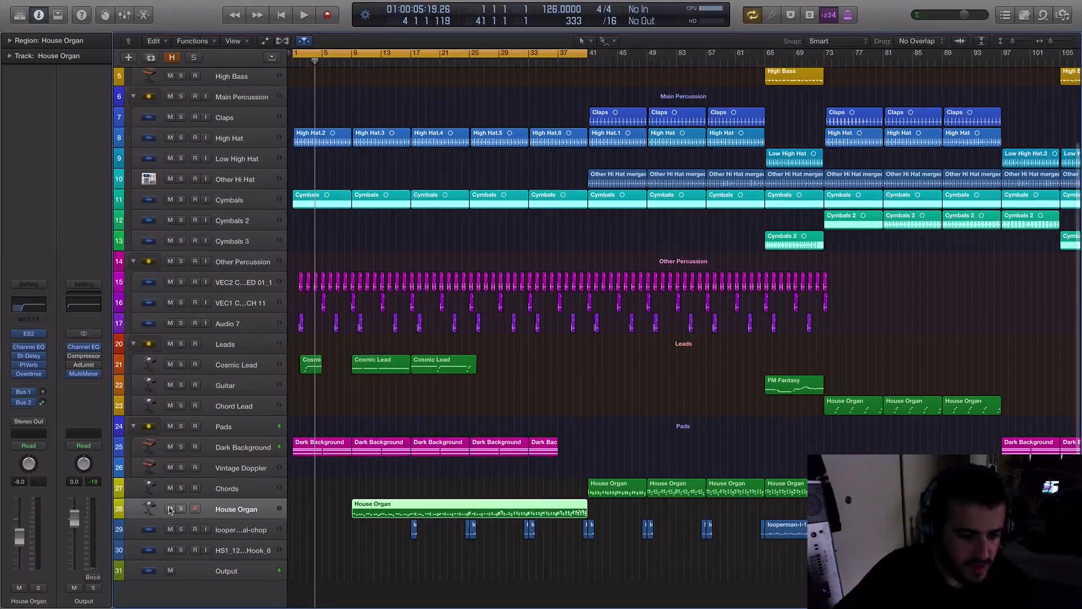
click(171, 509)
click(171, 509)
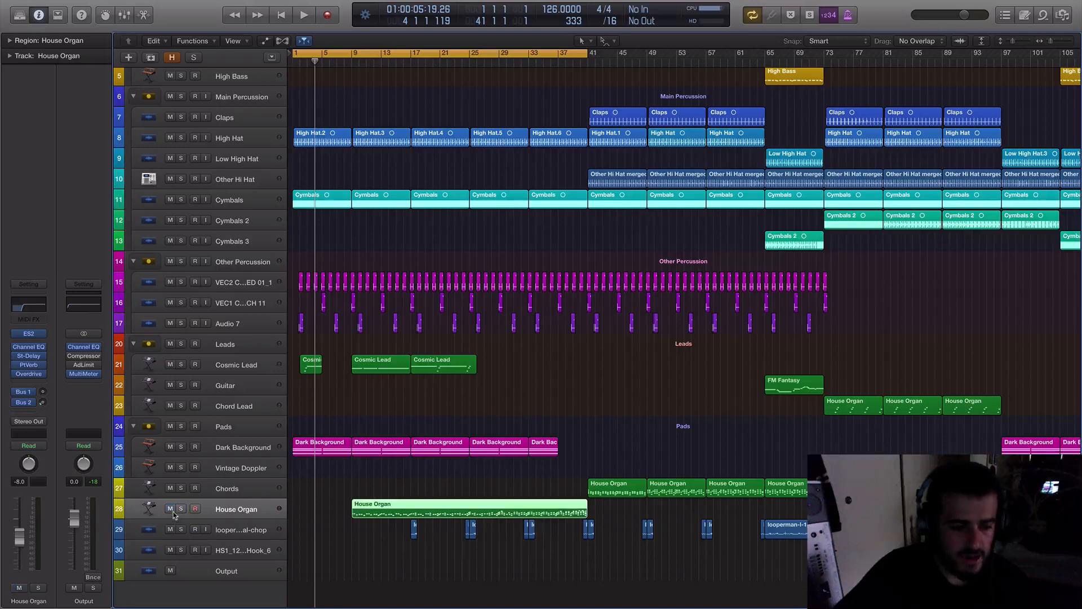
click(181, 509)
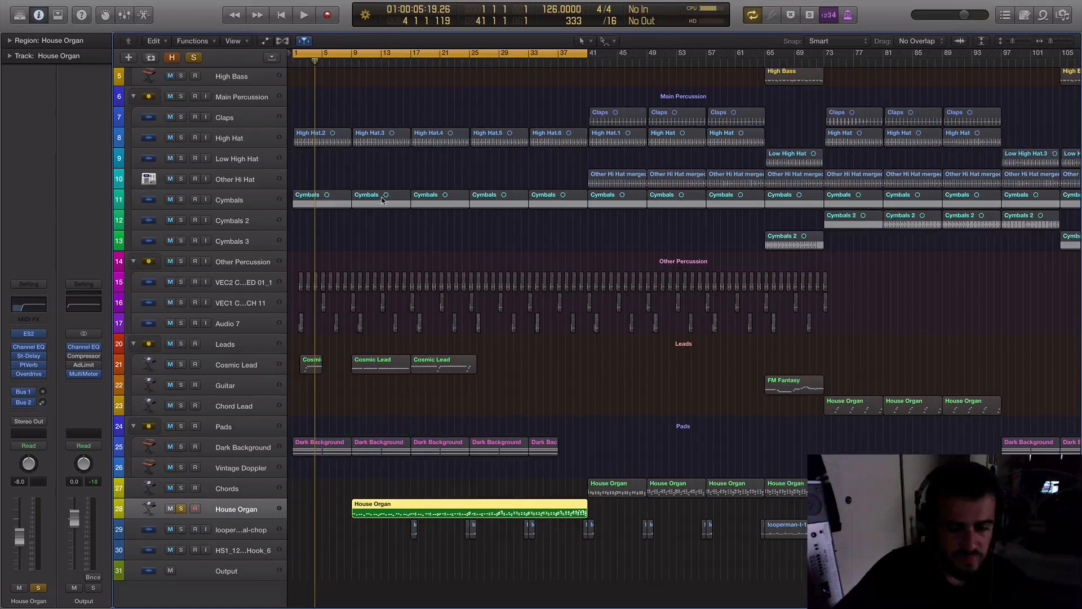
- Set the cycle range to bars 9 to 44 and play the soloed House Organ part
click(373, 52)
drag(359, 53, 610, 56)
drag(356, 58, 352, 58)
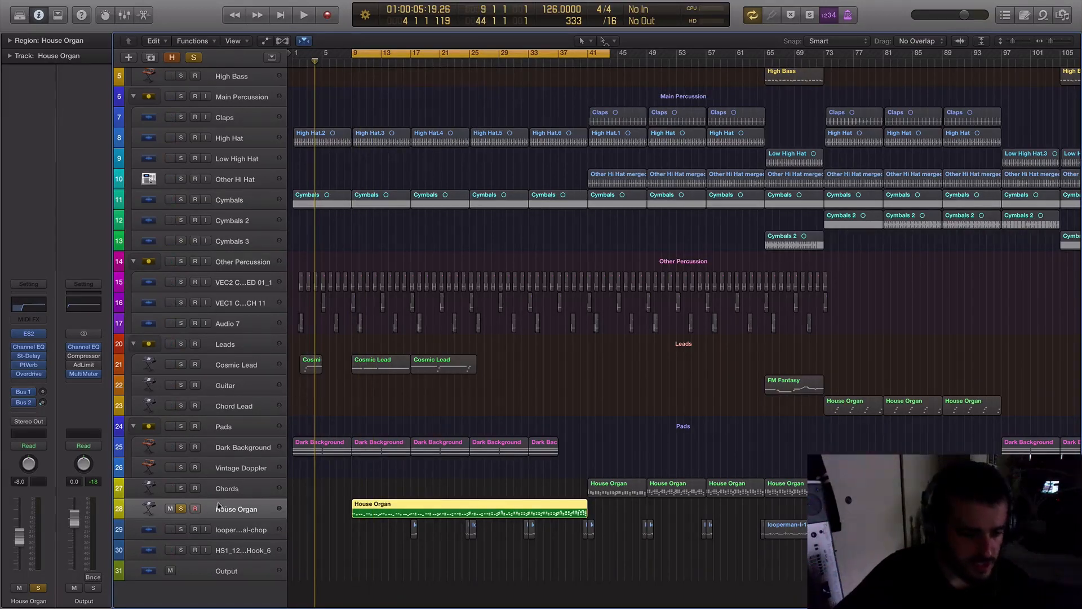
key(space)
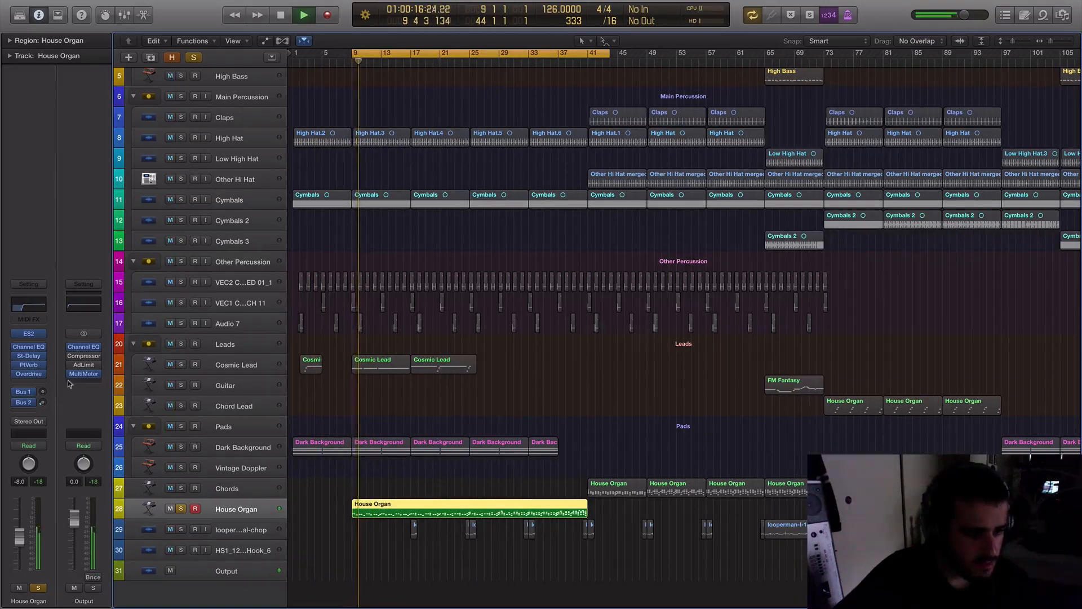
- Insert the Nicky Romero Kickstart plug-in on the House Organ channel, then unsolo the track and stop playback
click(34, 376)
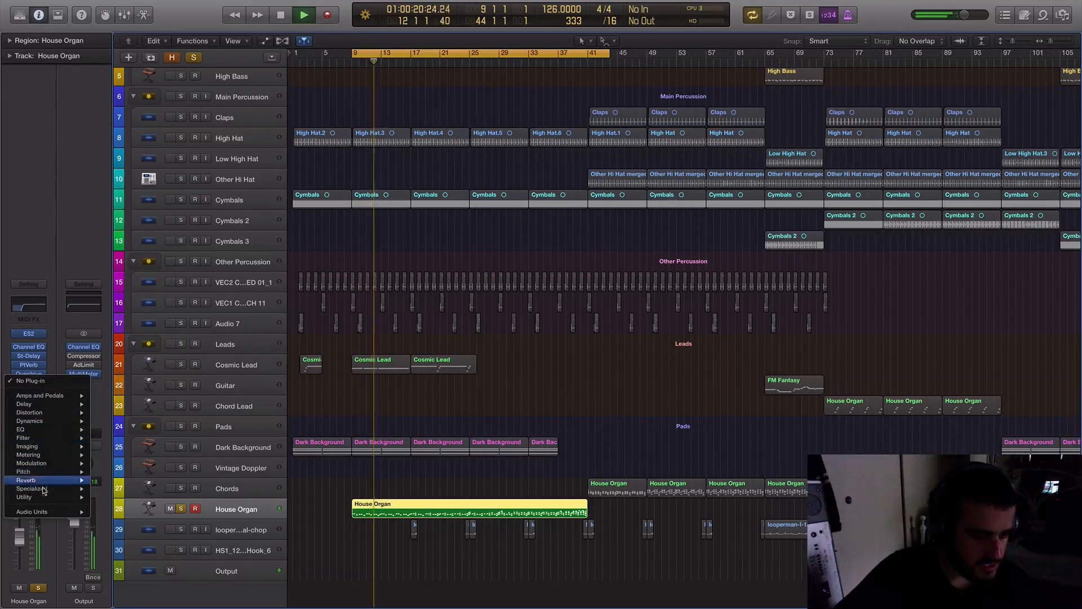
mouse_move(51, 511)
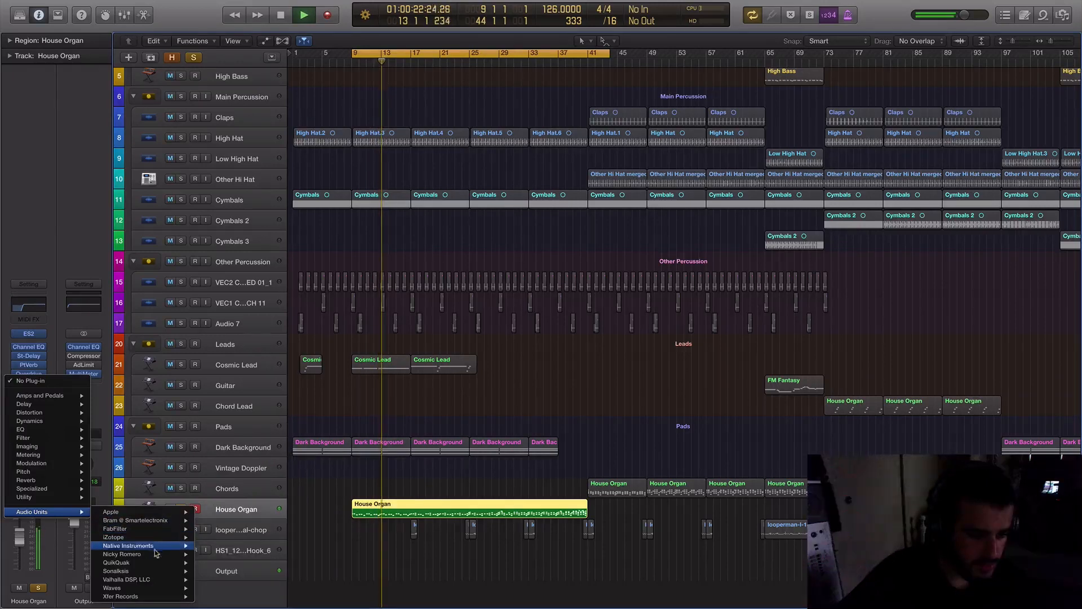
mouse_move(160, 555)
mouse_move(225, 555)
click(285, 554)
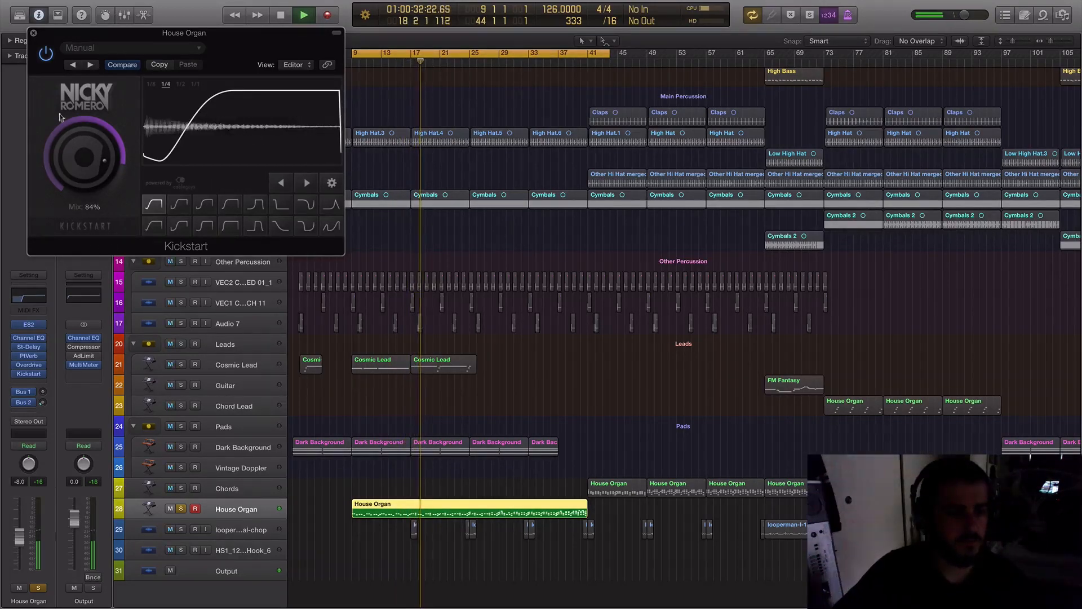
click(33, 34)
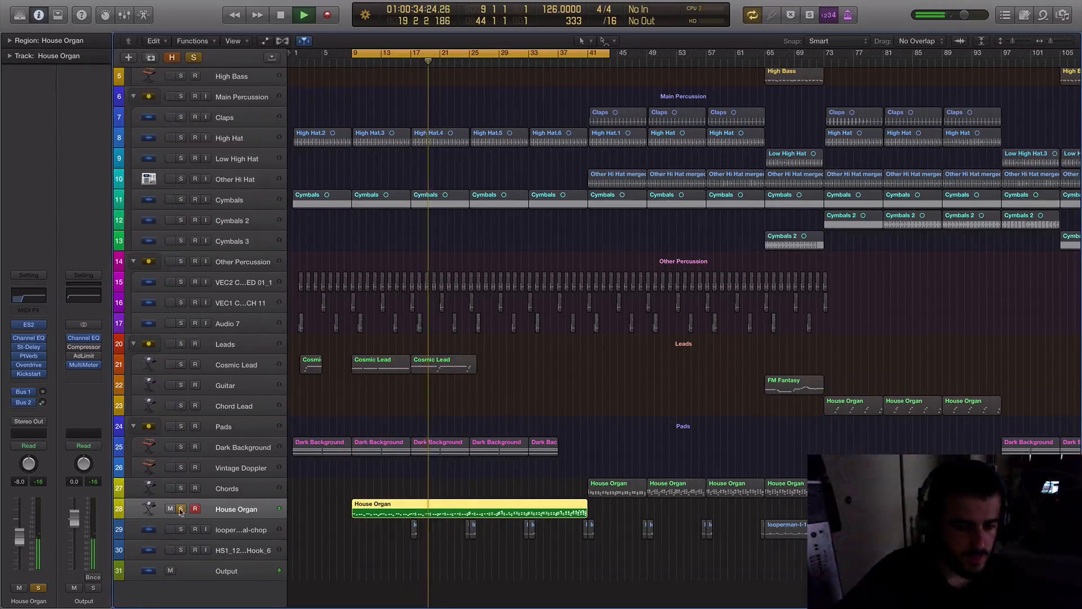
click(181, 509)
key(space)
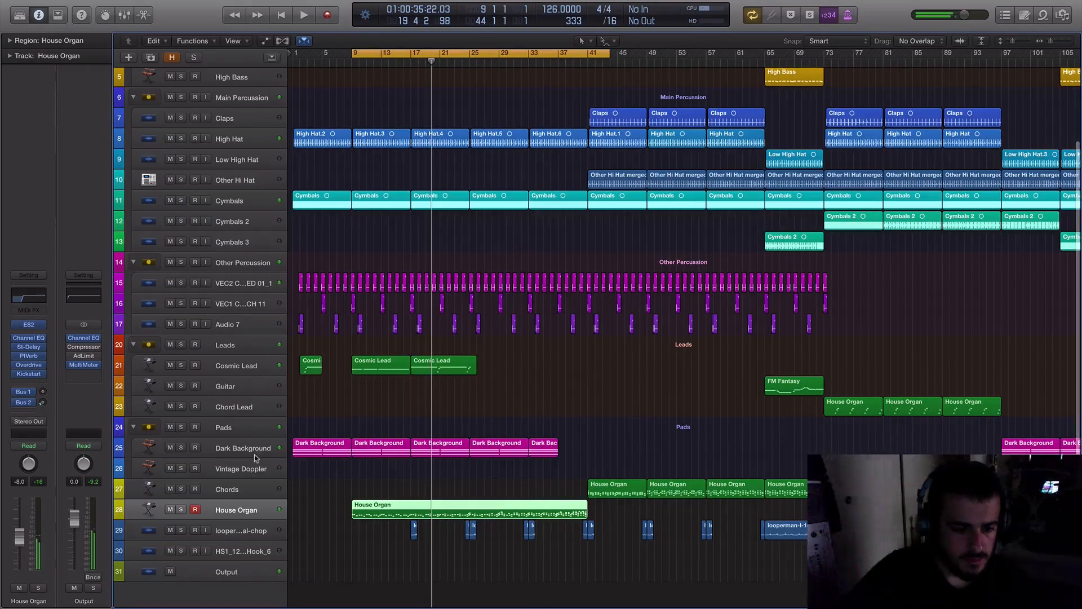
- Solo the Leads track stack and start playback
click(258, 450)
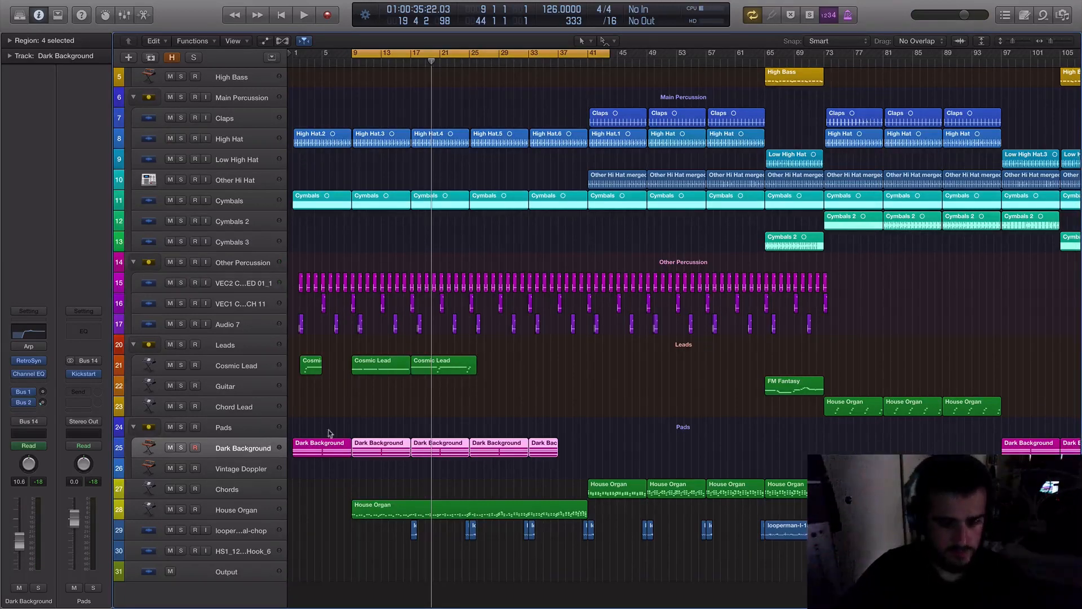
scroll(486, 412, up, 2)
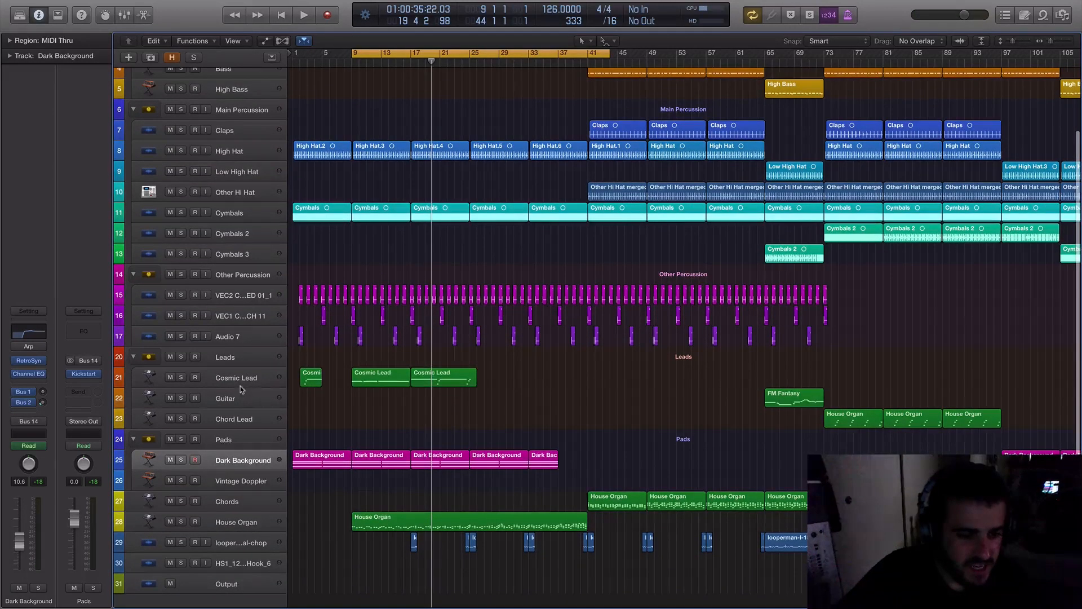
click(240, 379)
click(184, 357)
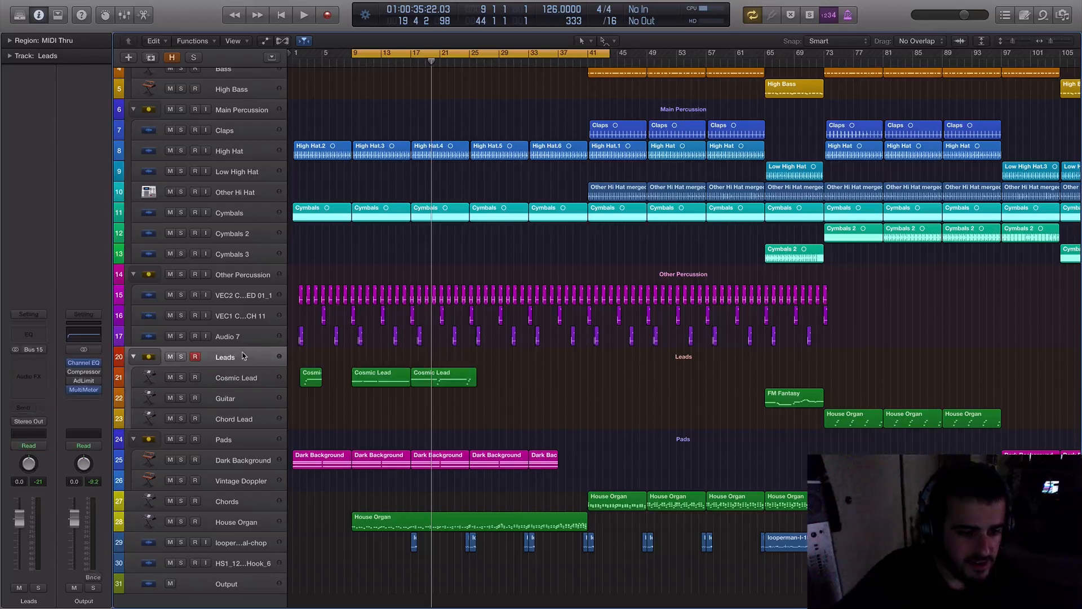
click(181, 357)
key(space)
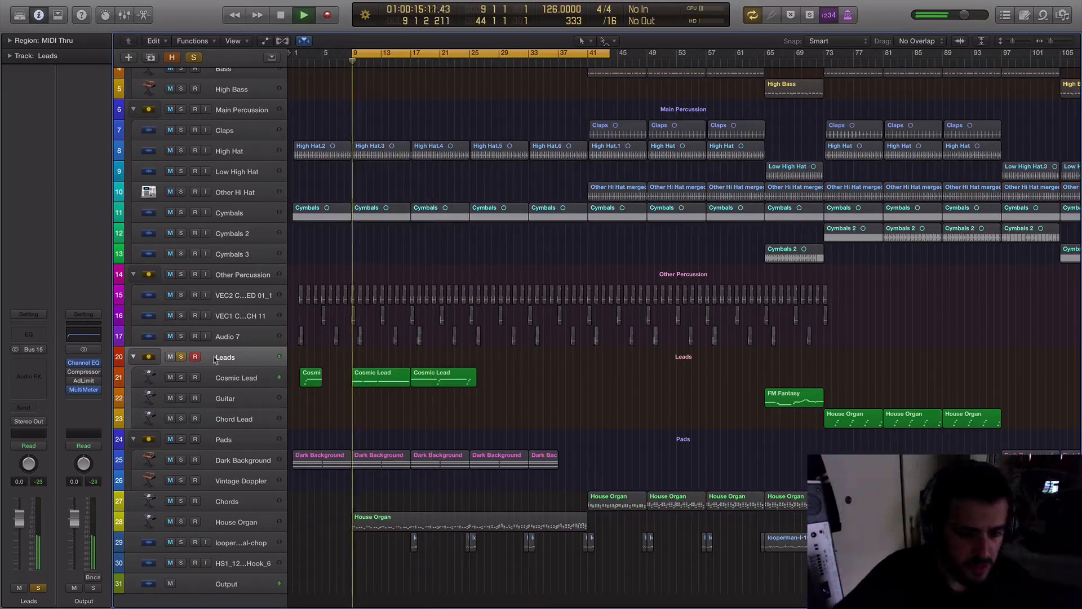
- Insert the Nicky Romero Kickstart plug-in on the Leads stack channel and unsolo the stack
click(25, 363)
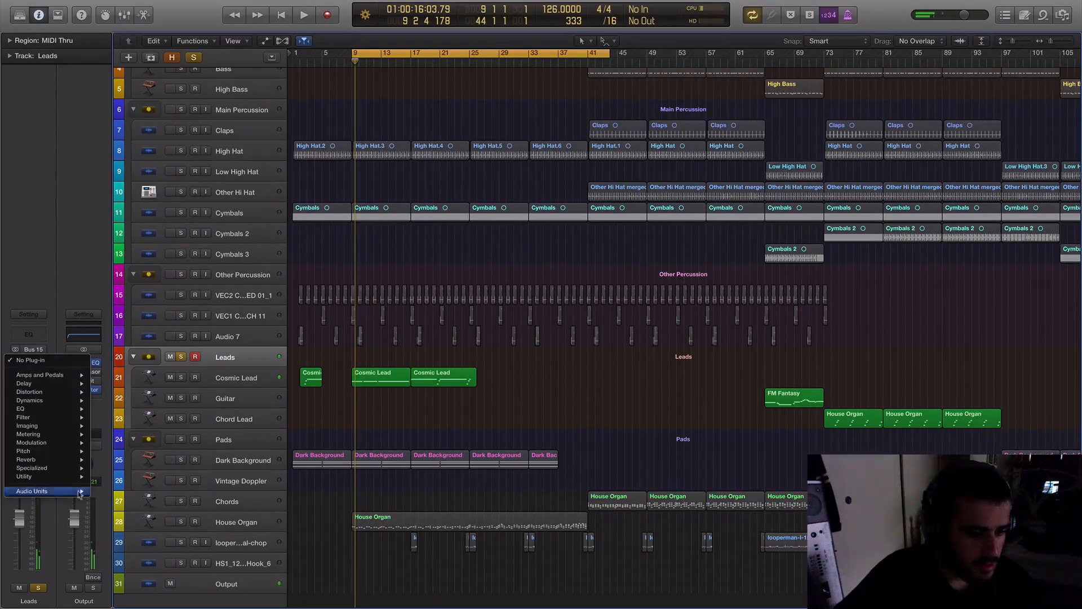
mouse_move(80, 491)
mouse_move(146, 508)
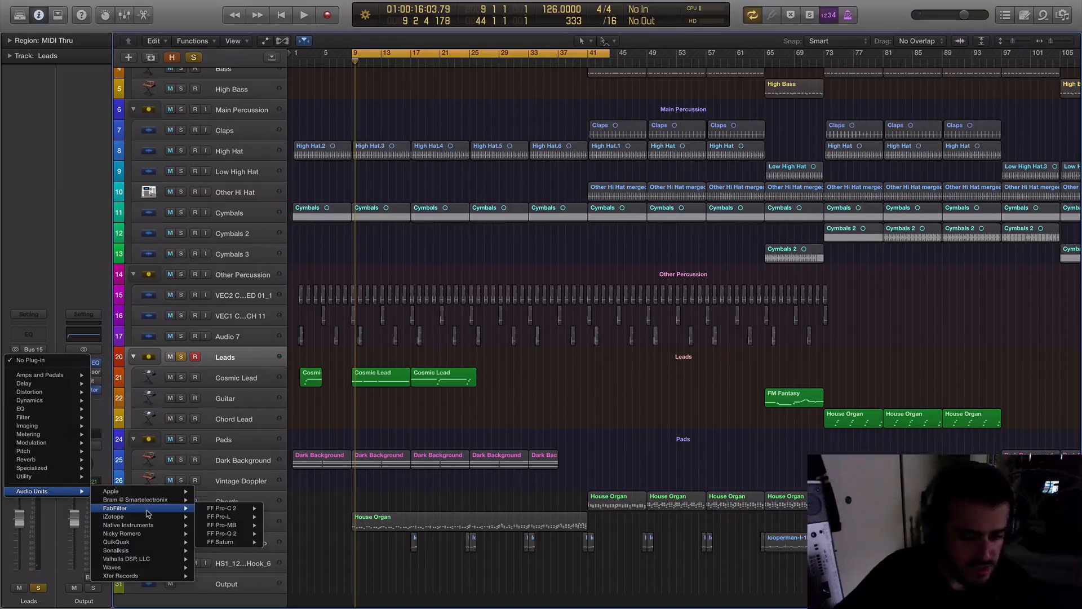
mouse_move(146, 534)
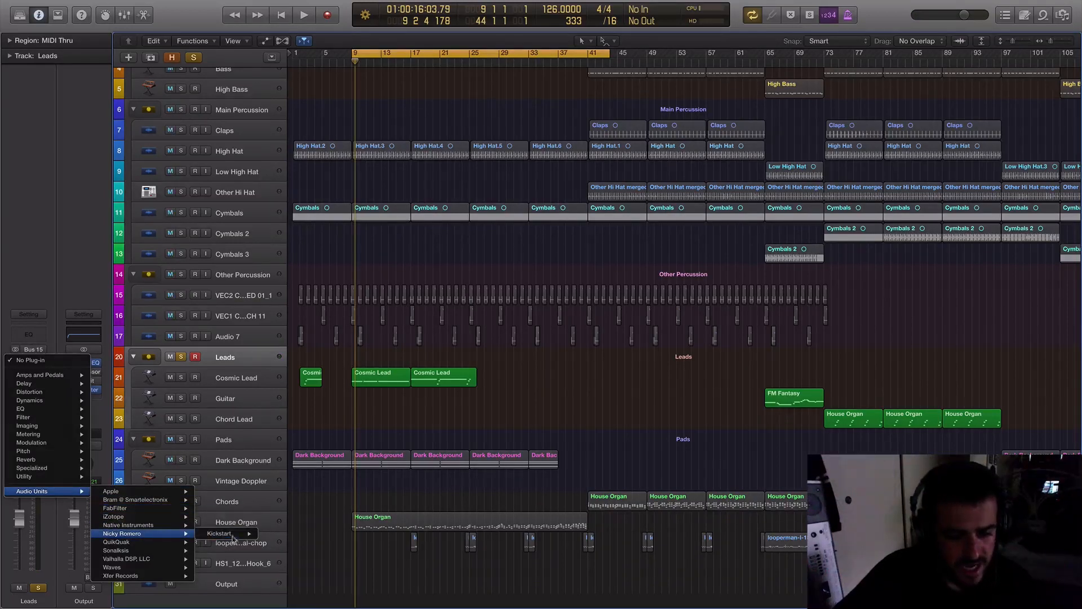
click(279, 533)
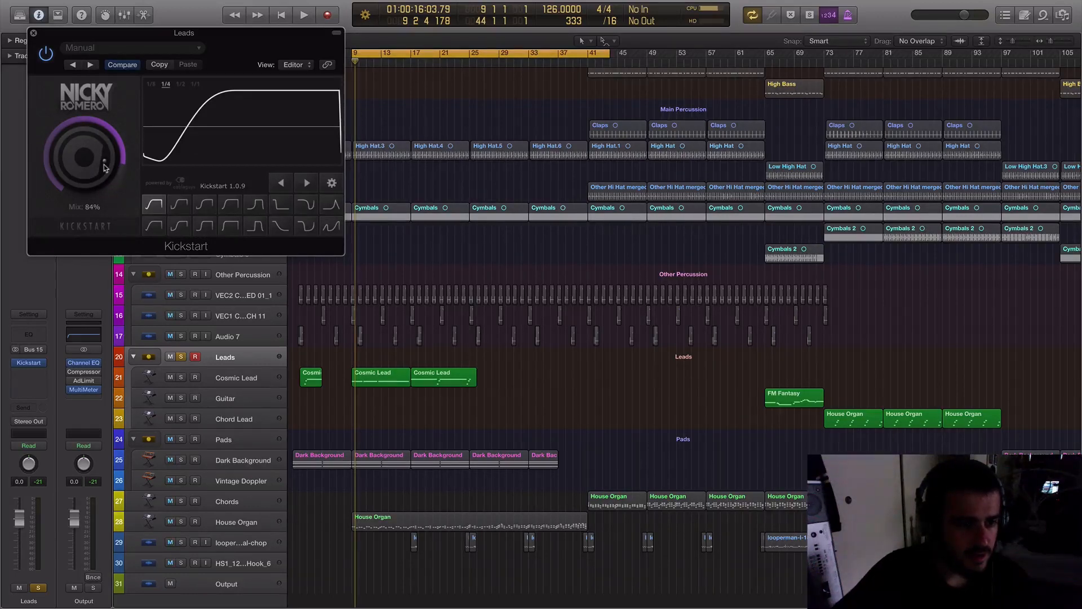
click(33, 34)
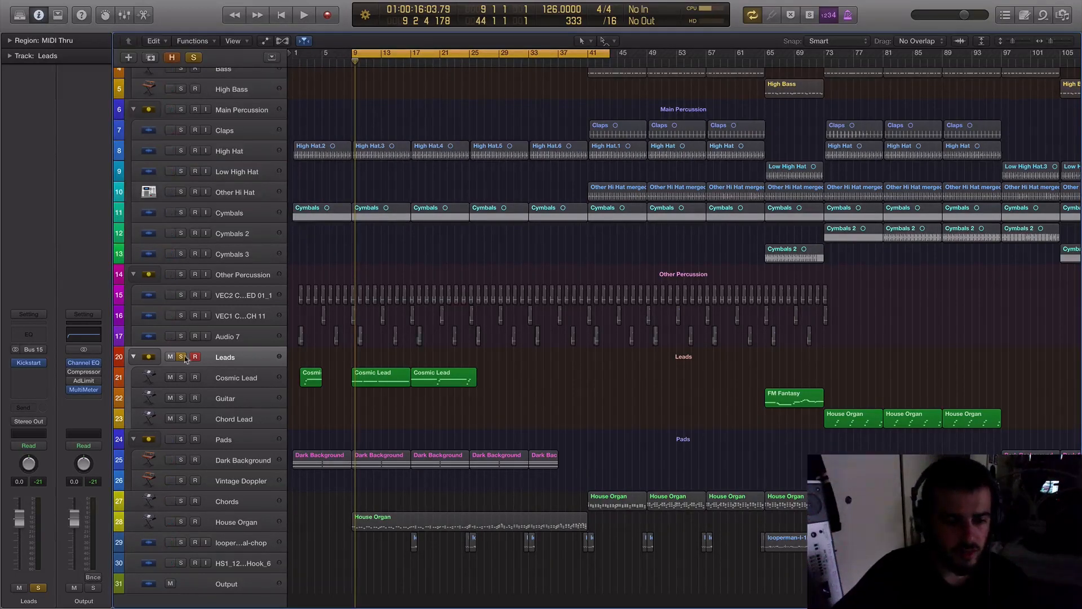
click(181, 357)
- Play the full arrangement, extend the cycle range back to bar 1, and review the tracks during playback
scroll(217, 360, up, 2)
click(247, 326)
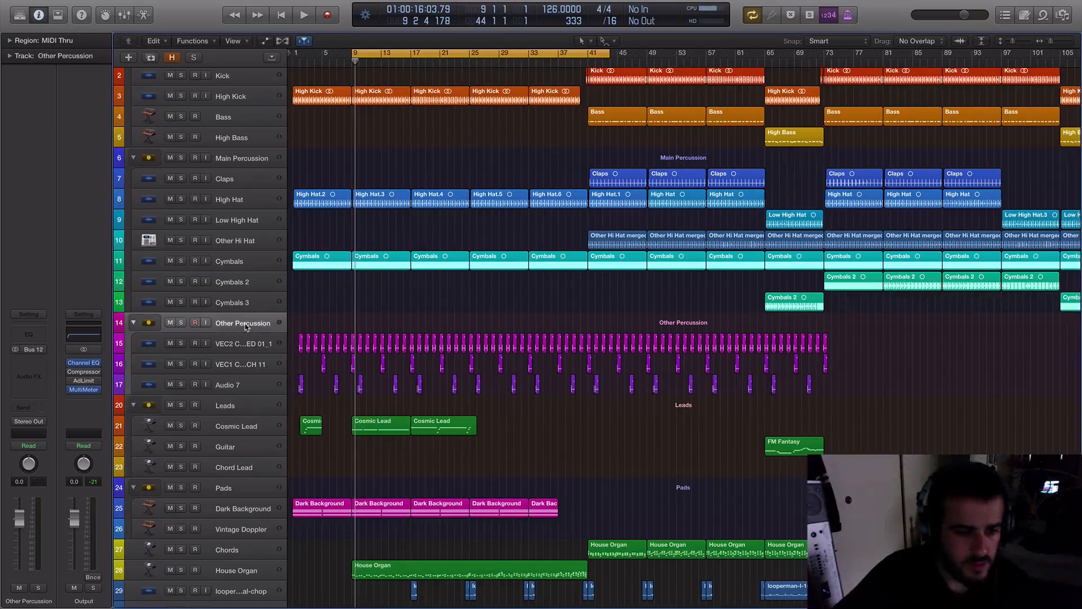
key(space)
scroll(332, 324, up, 1)
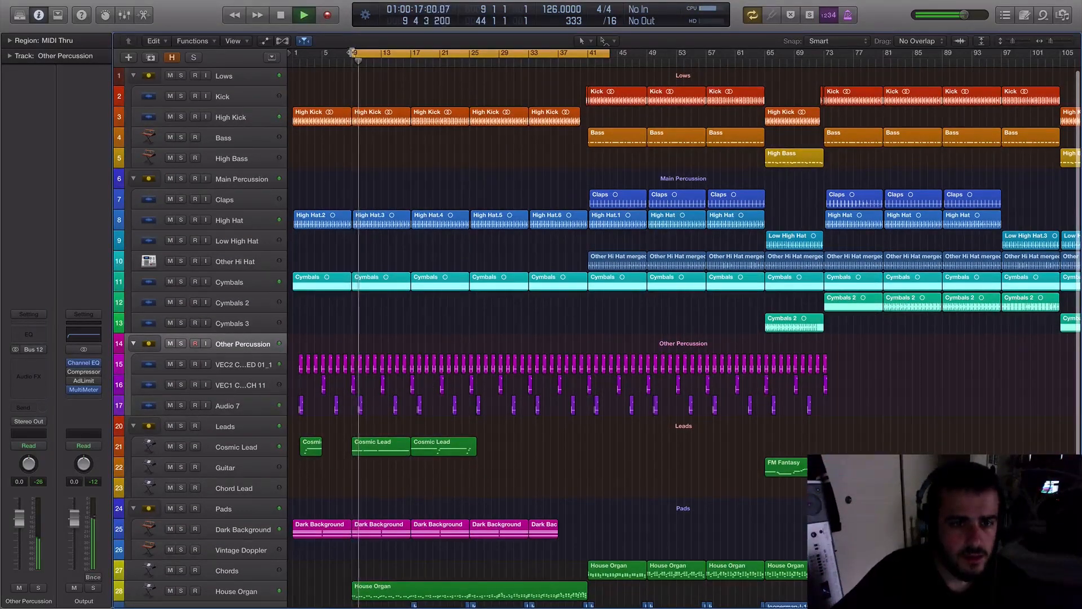
drag(351, 52, 293, 53)
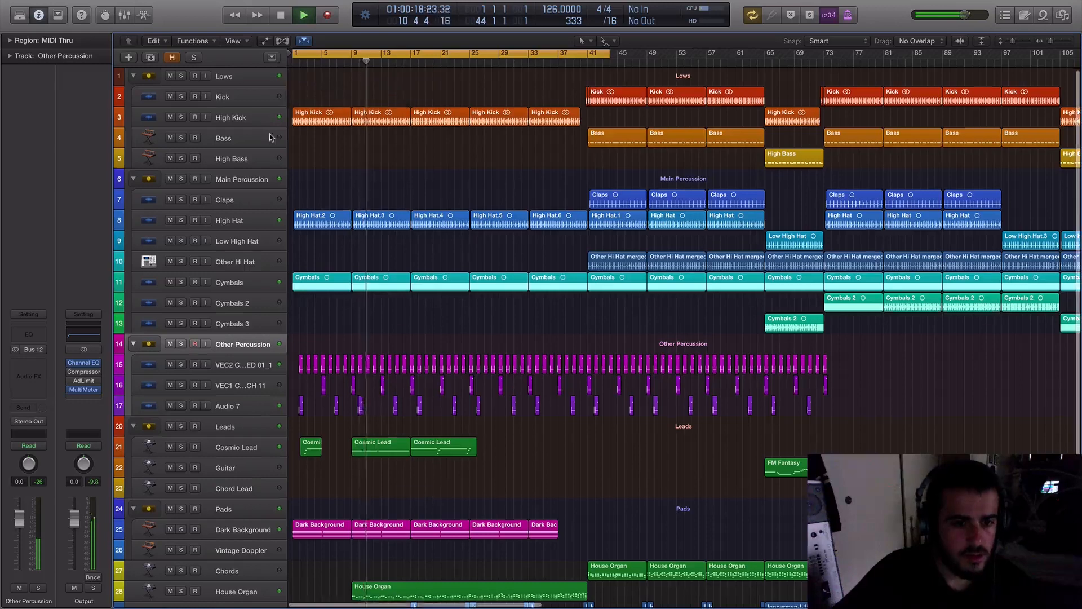
scroll(516, 273, down, 3)
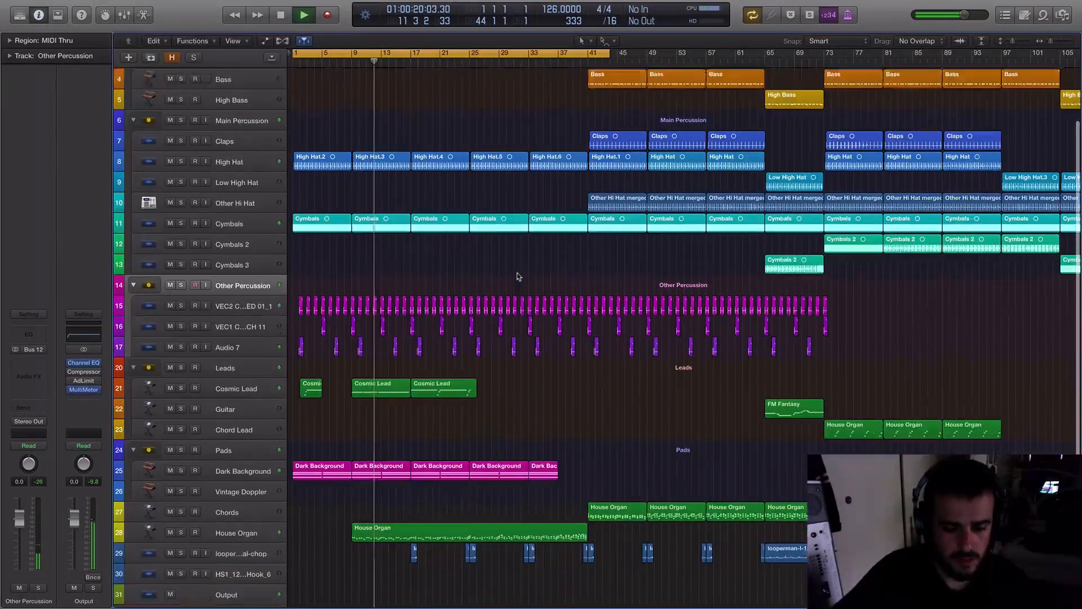
scroll(516, 273, up, 3)
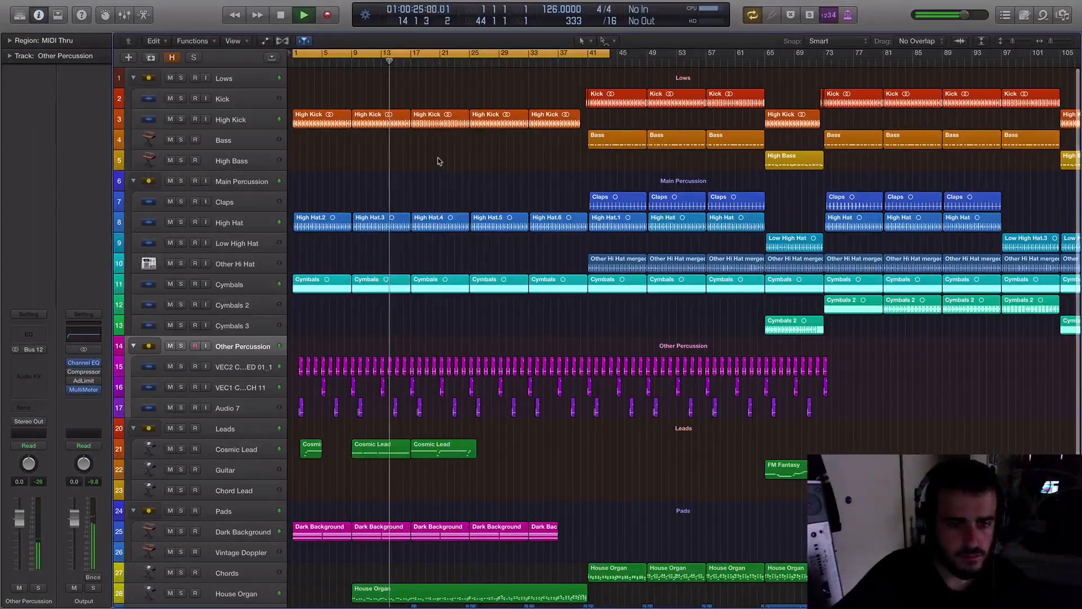
scroll(362, 171, up, 1)
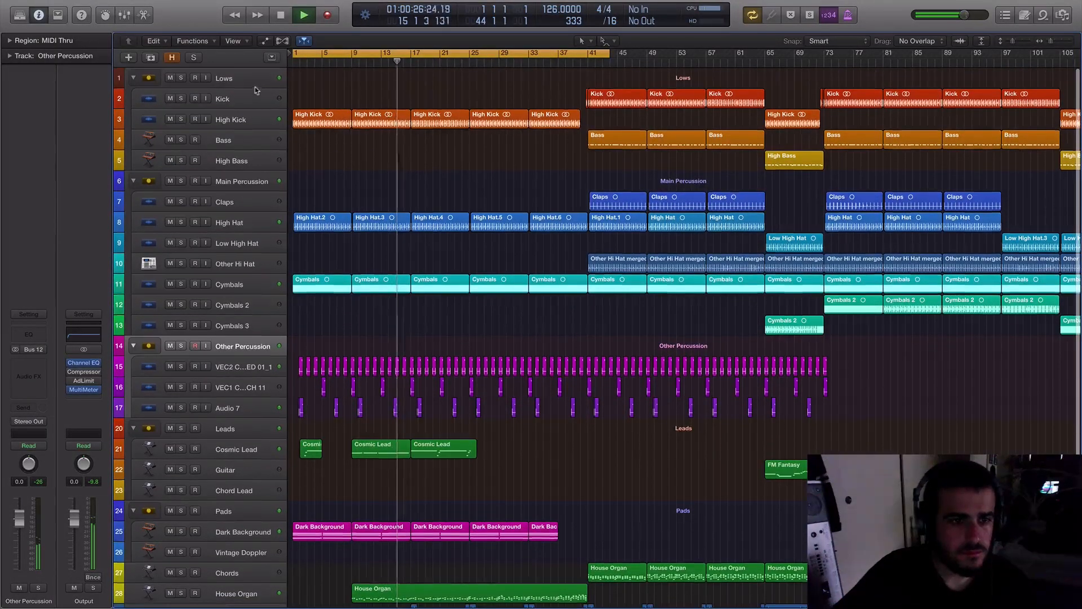
- Add two new audio tracks beneath the Lows stack and stop playback
click(253, 73)
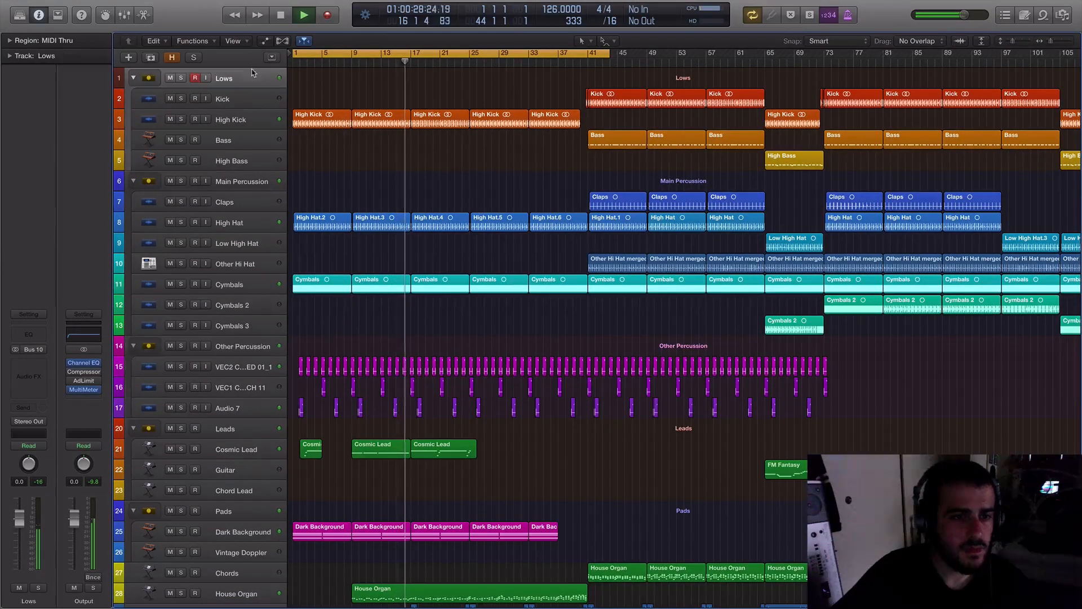
click(133, 5)
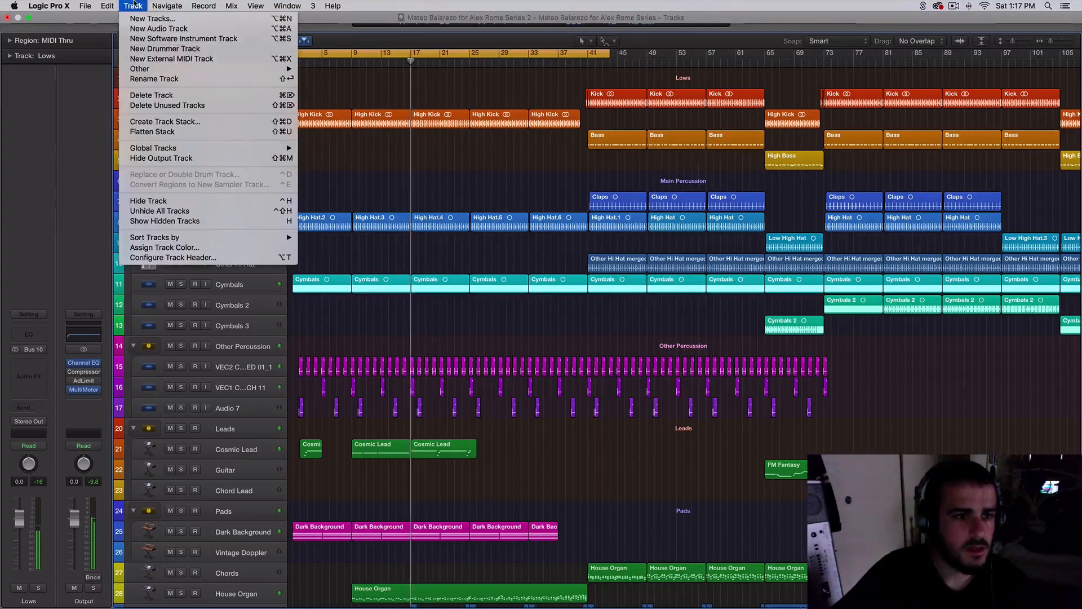
click(143, 29)
click(145, 5)
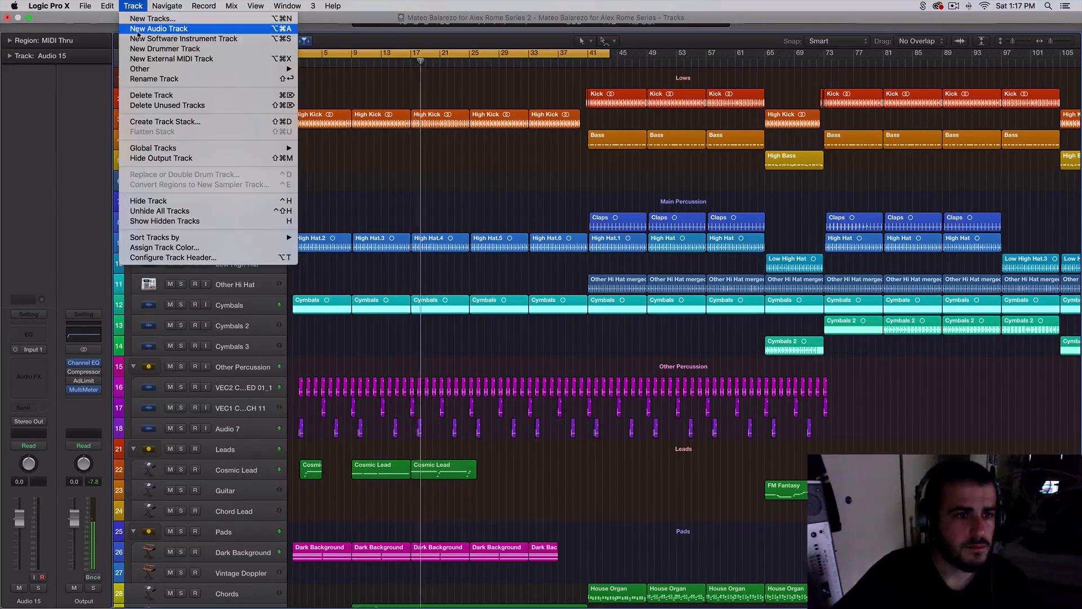
click(139, 29)
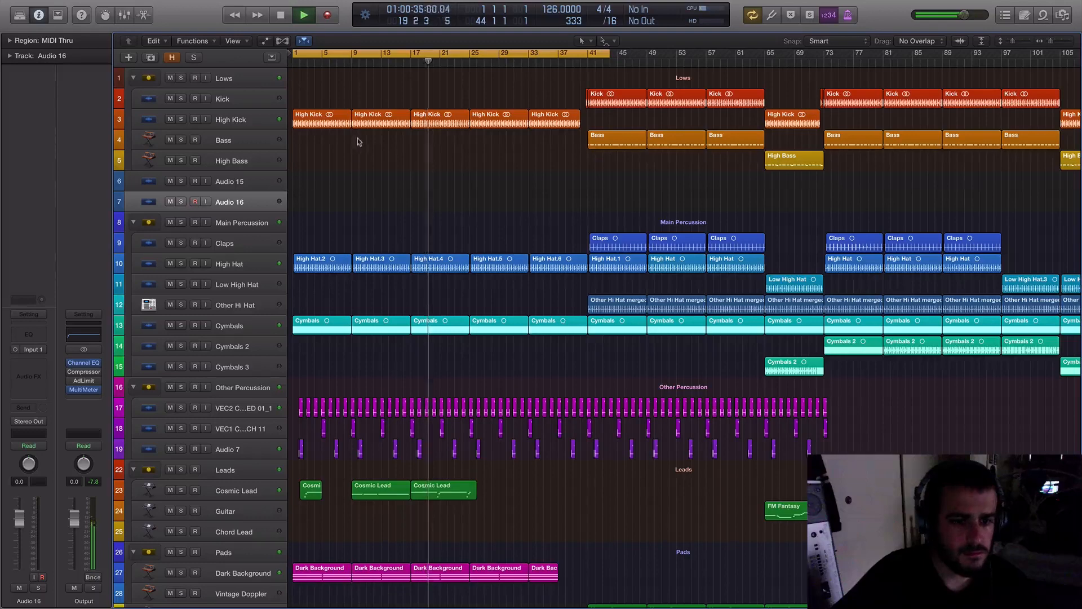
key(space)
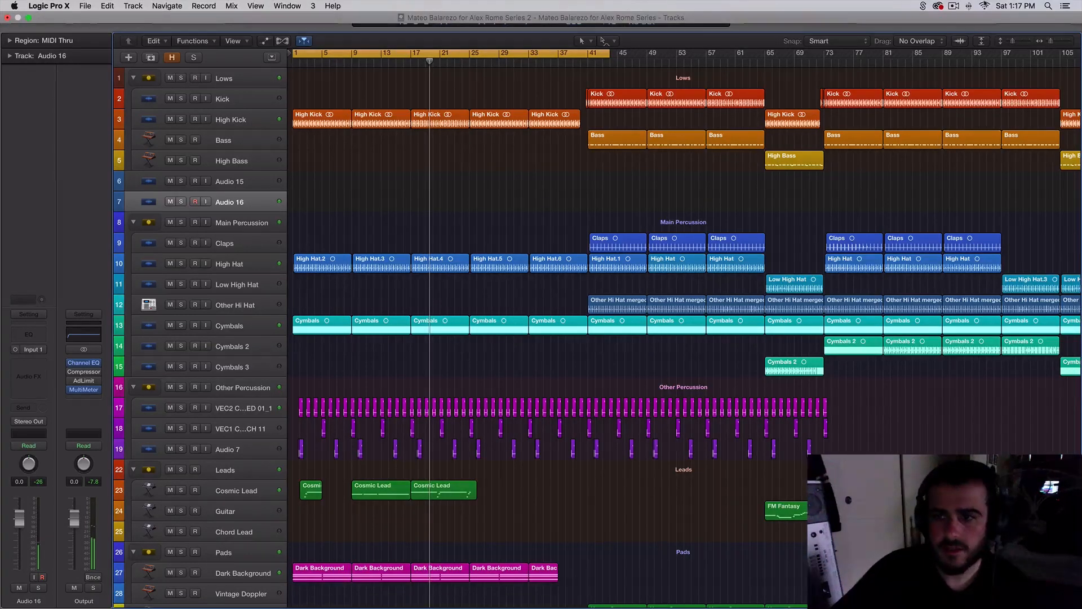
- Search the Splice sound downloads for "trans" and place KSHMR_Cymbal_Transition_05.wav on the second new audio track at bar 16
click(939, 5)
click(924, 6)
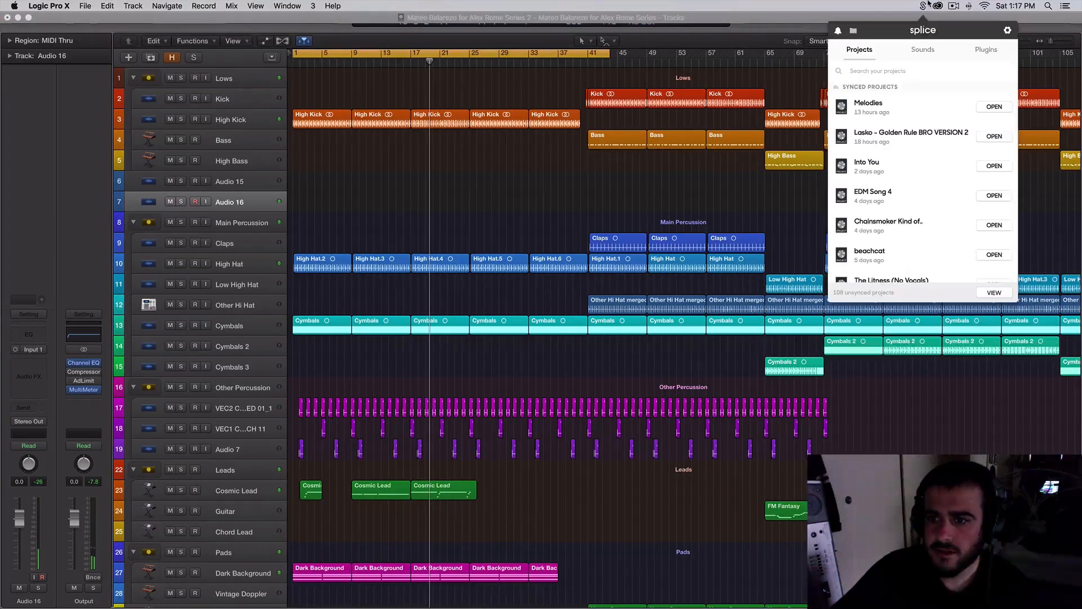
click(914, 52)
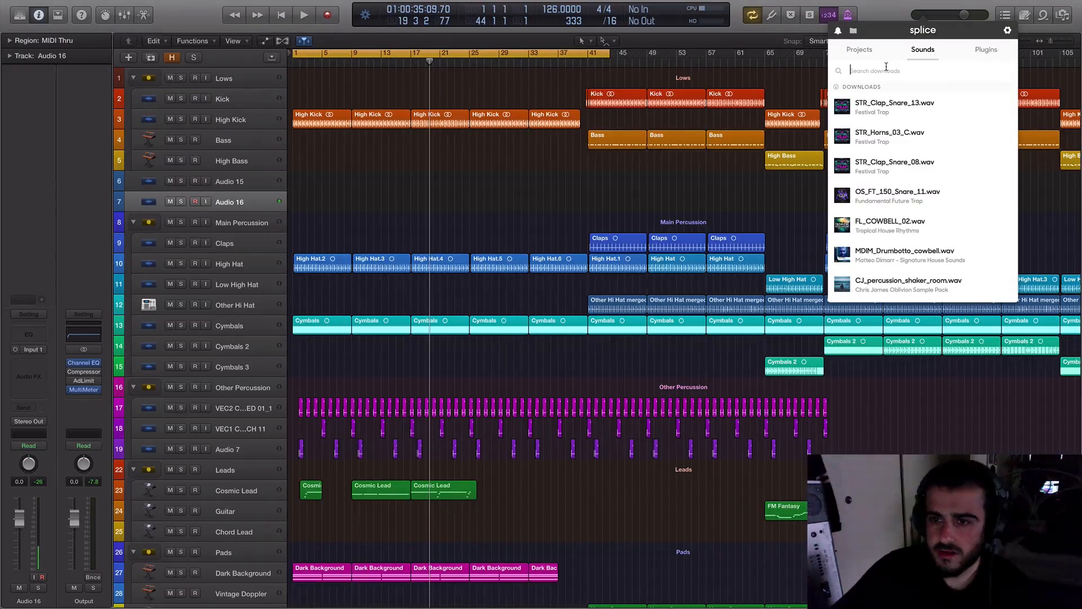
text(trans)
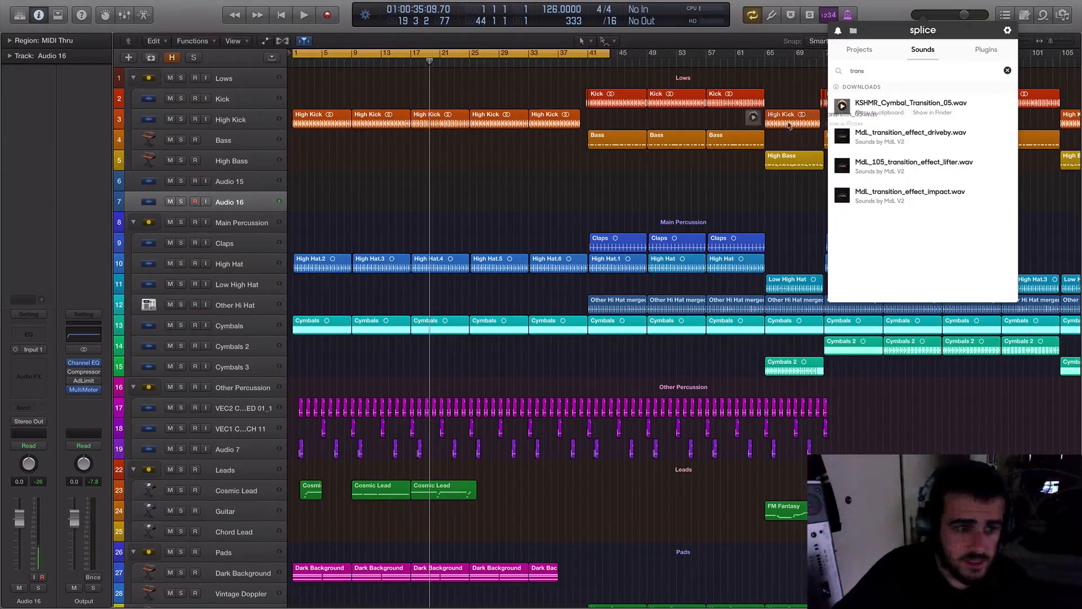
drag(789, 125, 391, 198)
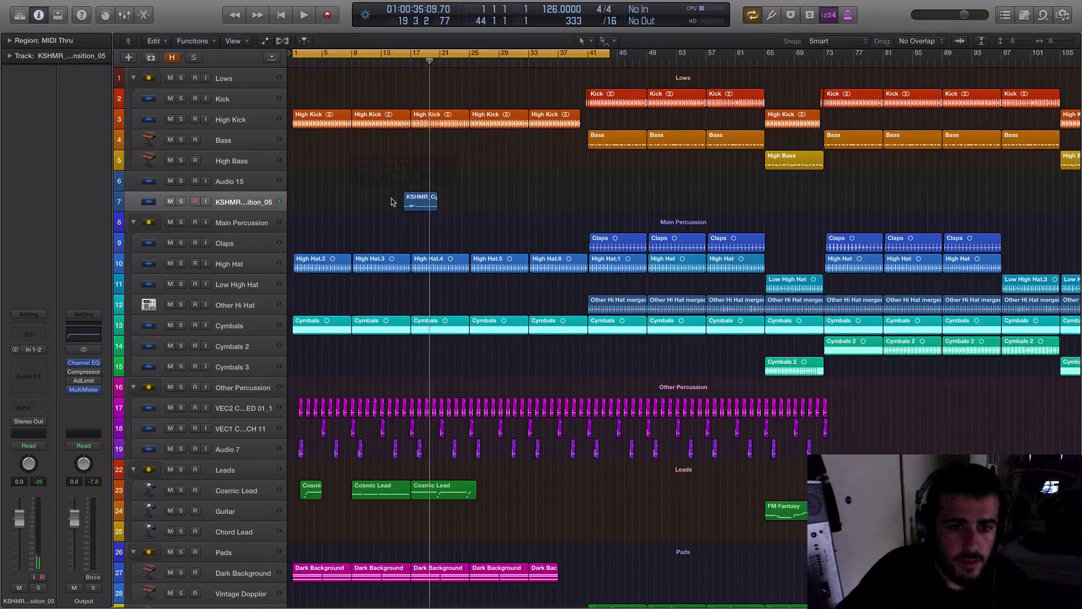
- Move the KSHMR_Cymbal_Transition_05 region slightly earlier so it starts just before bar 16
key(super+Right)
key(super+Right)
key(super+Right)
key(super+Right)
key(super+Right)
key(super+Right)
key(super+Right)
key(super+Right)
scroll(391, 202, left, 8)
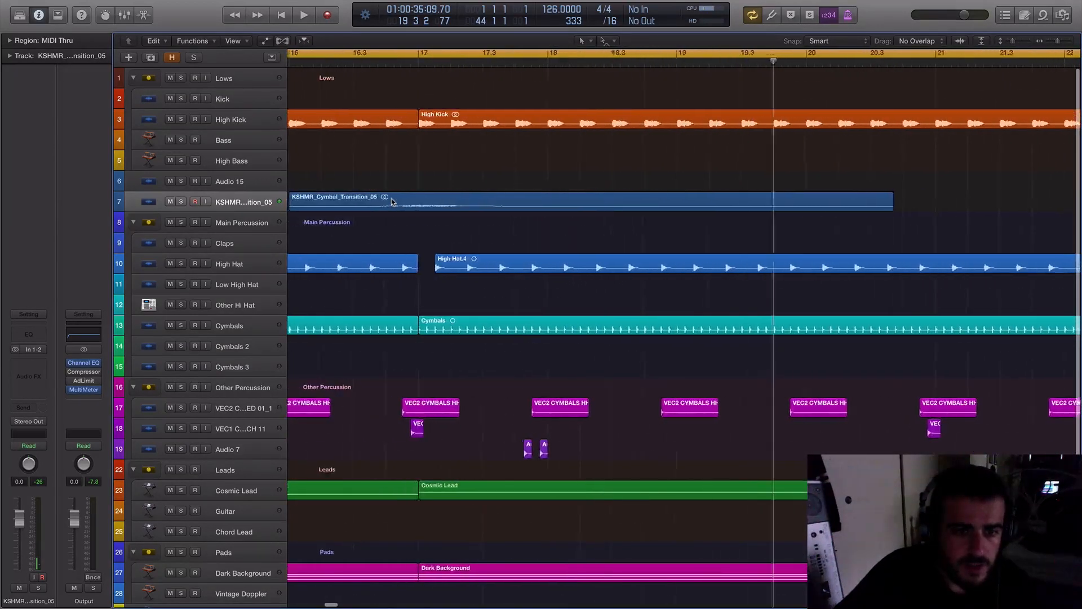
scroll(391, 198, left, 2)
drag(465, 198, 431, 197)
- Set the cycle range to bars 16 to 22 around the cymbal transition region
click(390, 54)
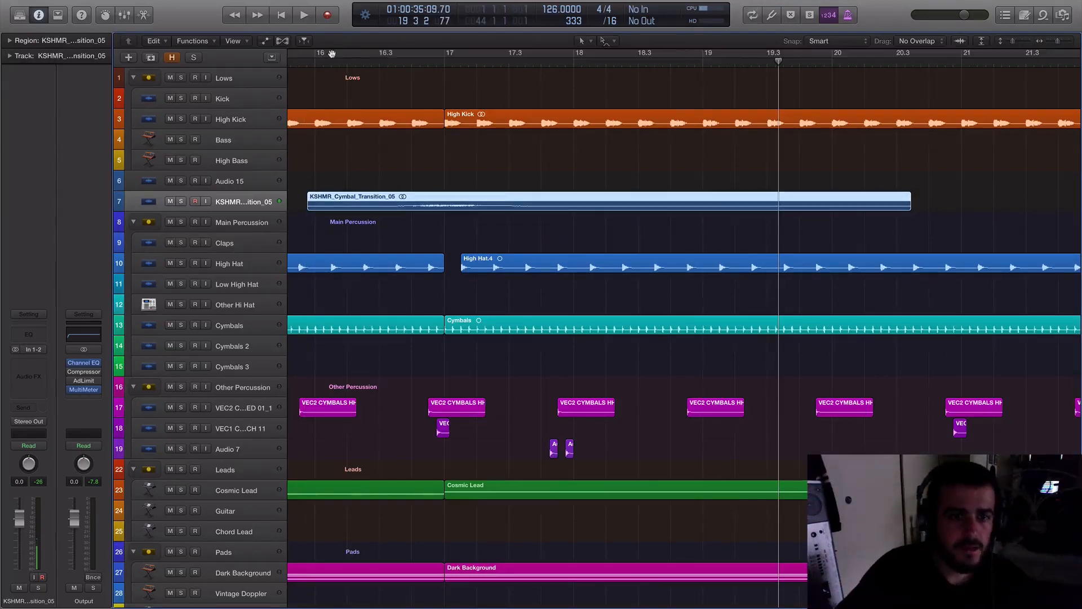
drag(316, 53, 1075, 121)
key(super+Left)
key(super+Left)
key(super+Left)
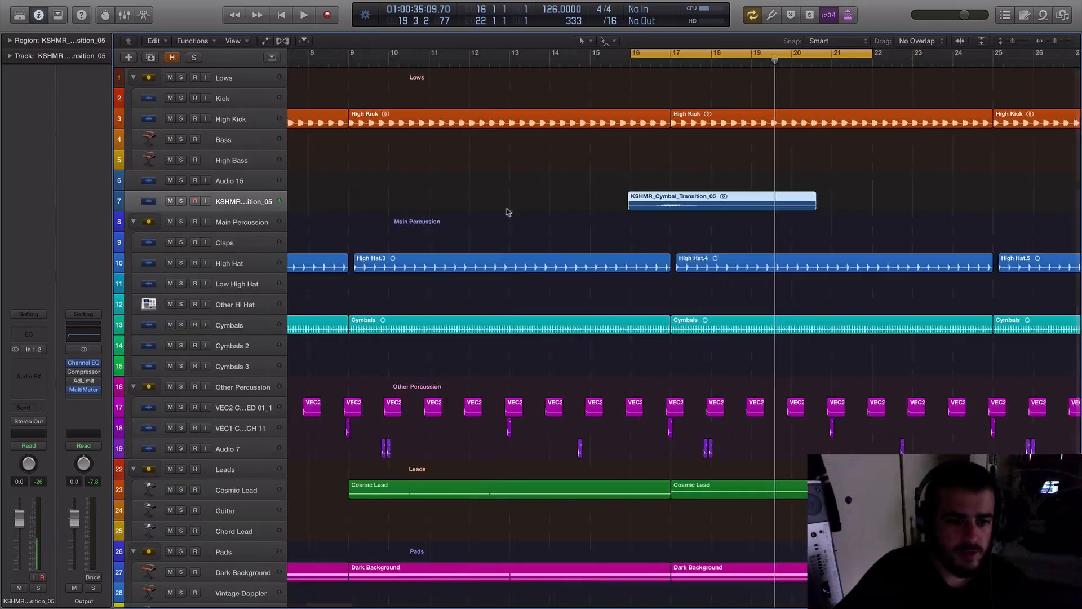
scroll(504, 210, right, 5)
- Solo the cymbal transition track, lower its volume to -16.4 dB, and audition it over the cycle range
click(181, 200)
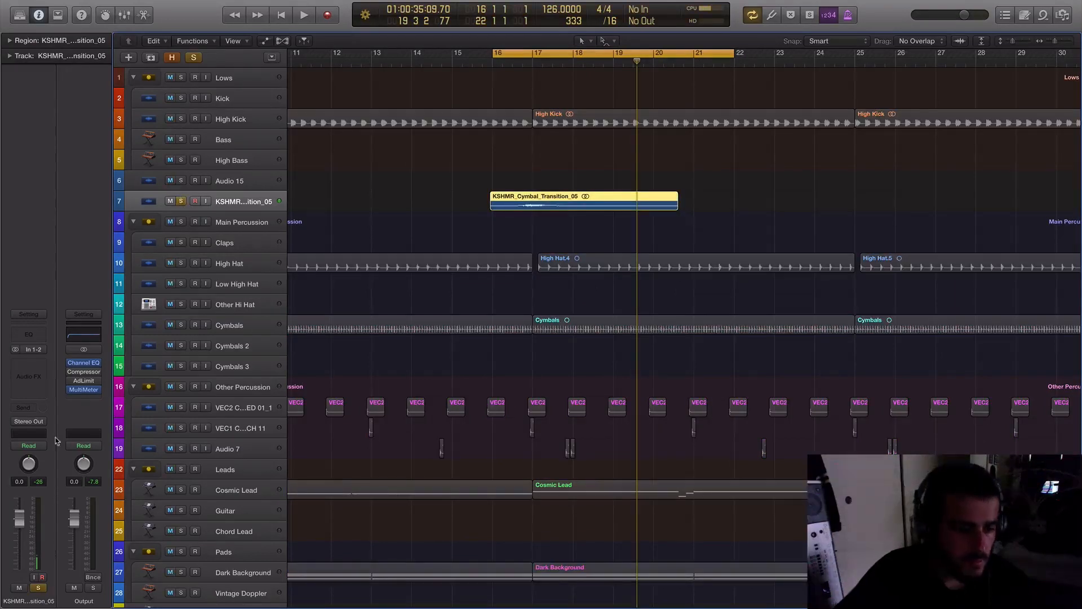
key(space)
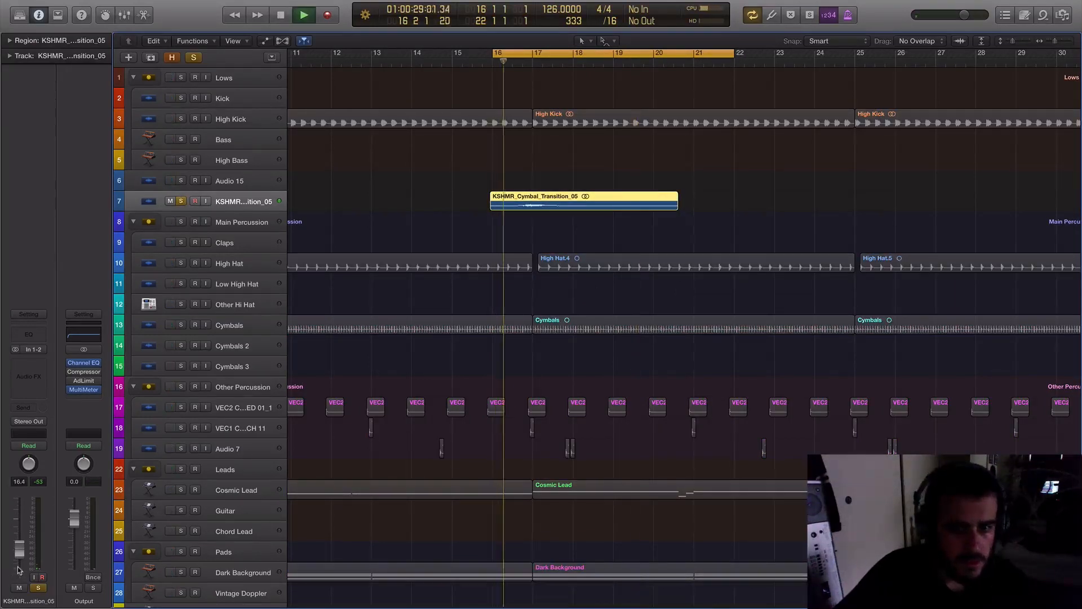
key(space)
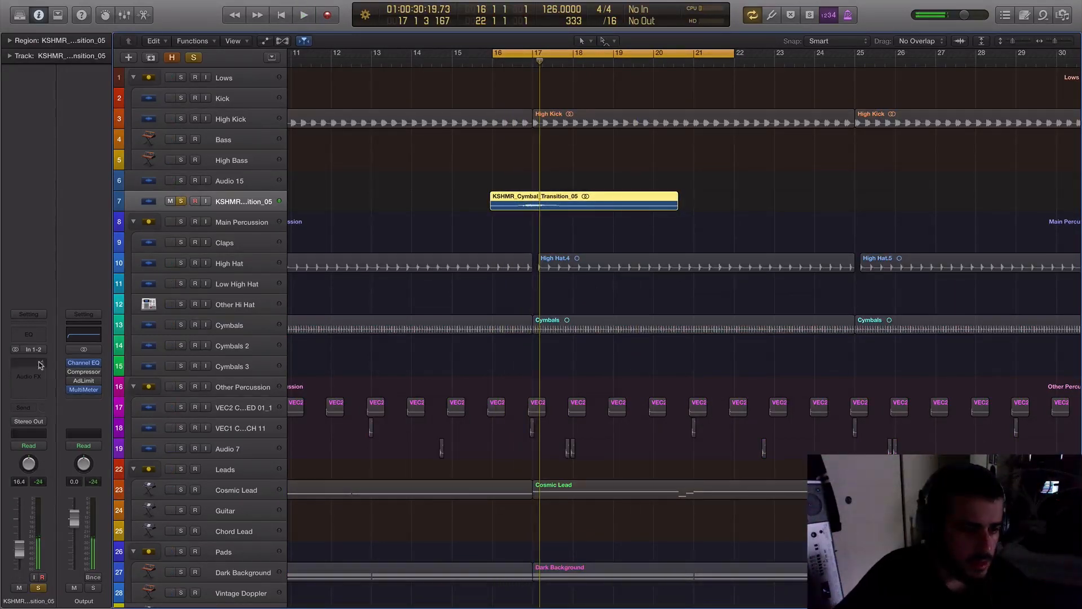
- Add an Echo effect to the cymbal transition track with 40% wet and 82% feedback, auditioning it
click(29, 372)
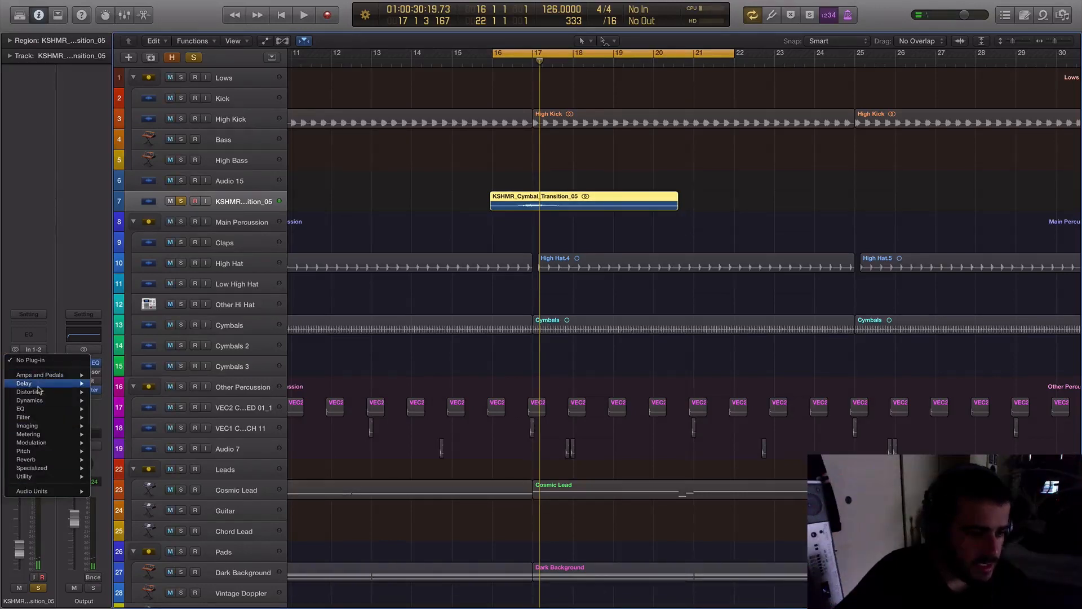
mouse_move(39, 387)
click(192, 392)
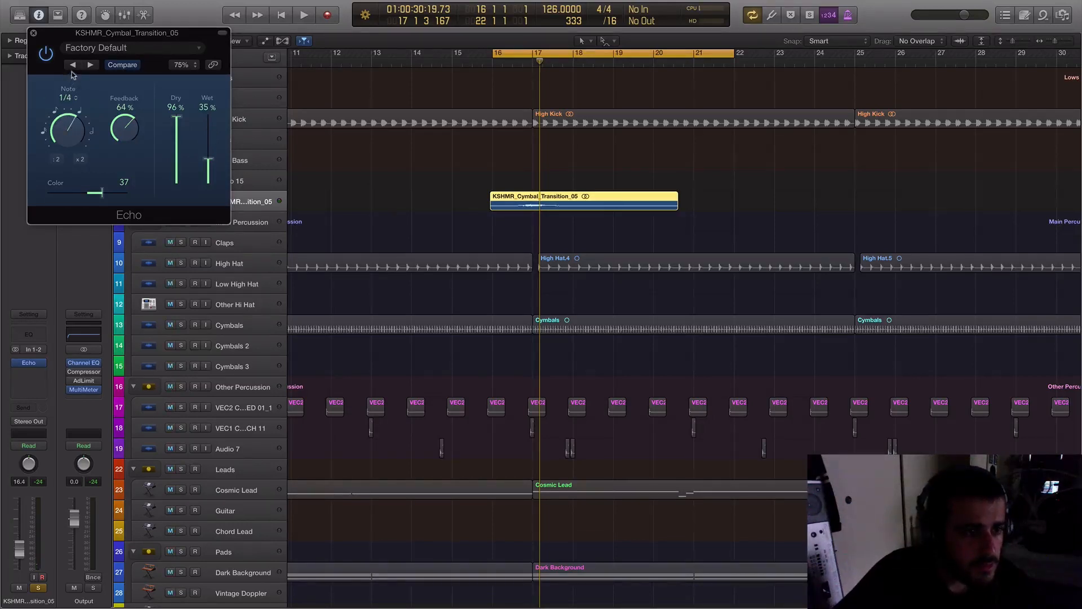
key(space)
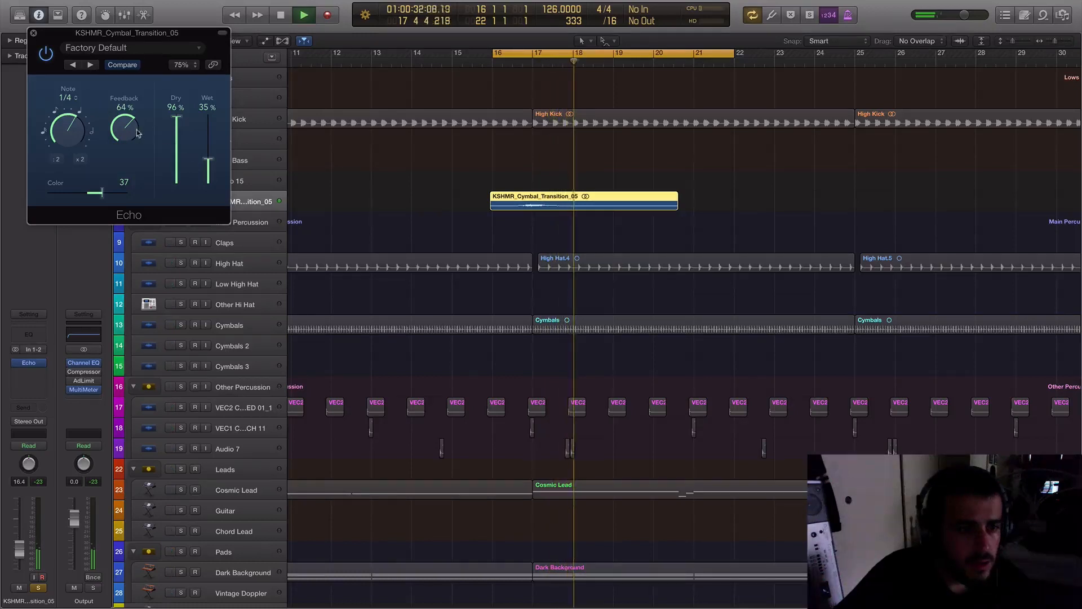
key(space)
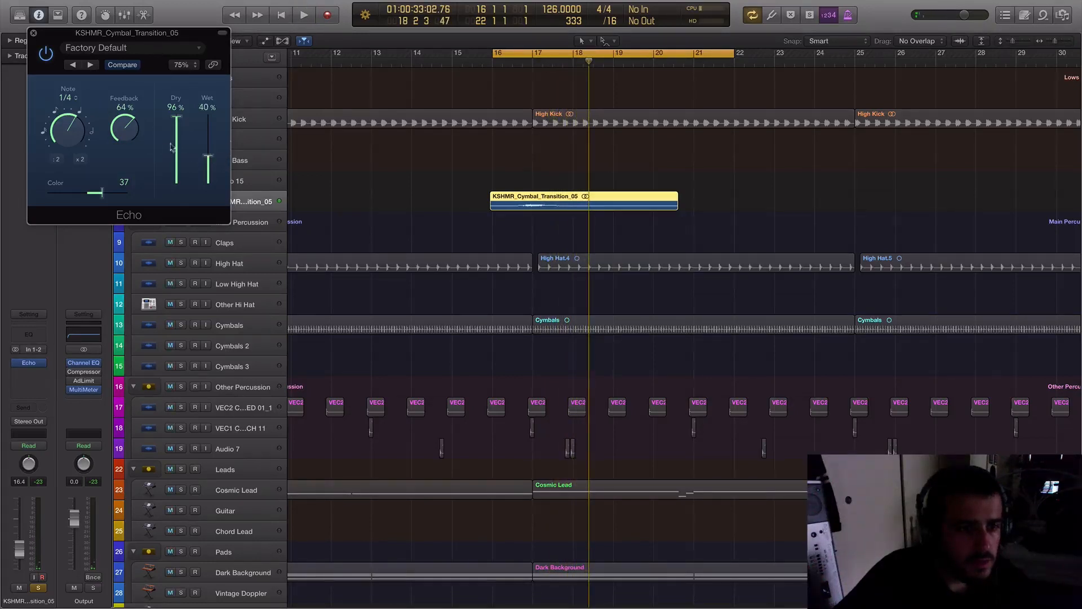
key(space)
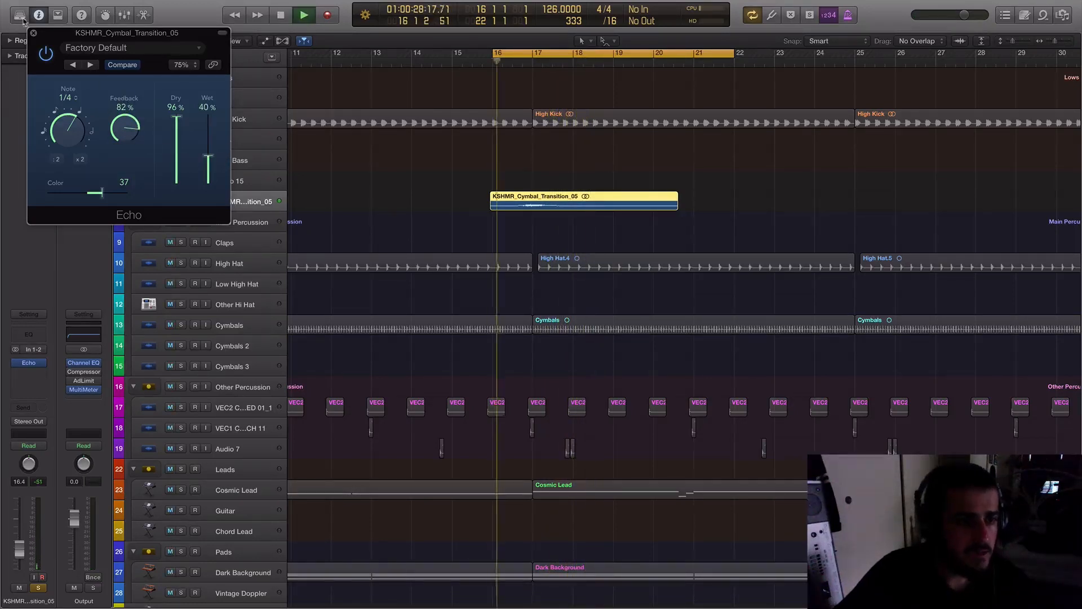
- Close the Echo, unsolo the cymbal transition track, and play it in the full mix with cycling turned off
click(34, 33)
click(180, 201)
click(180, 201)
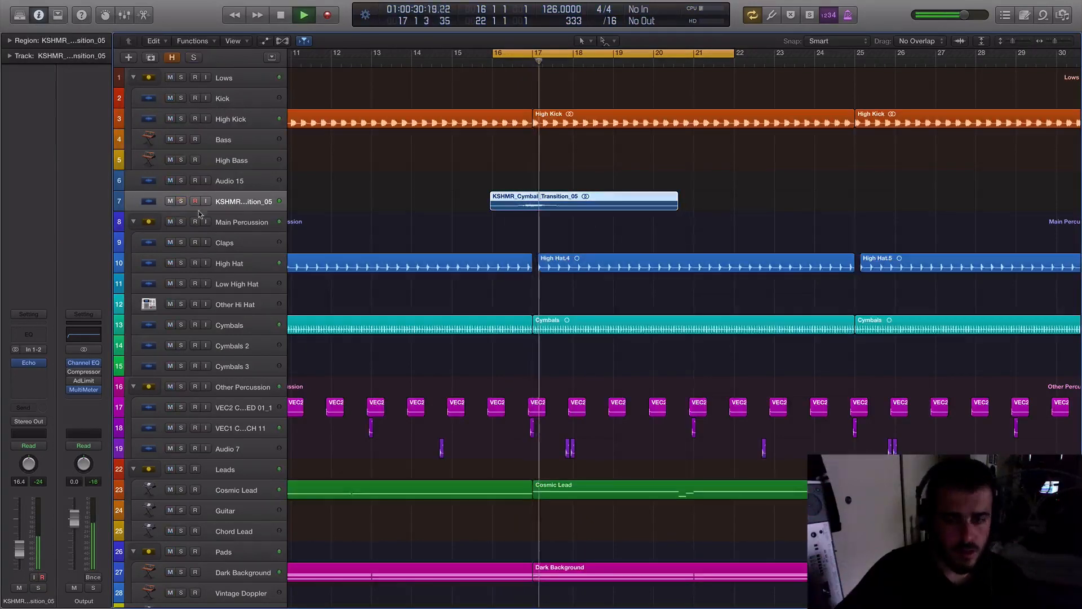
click(639, 50)
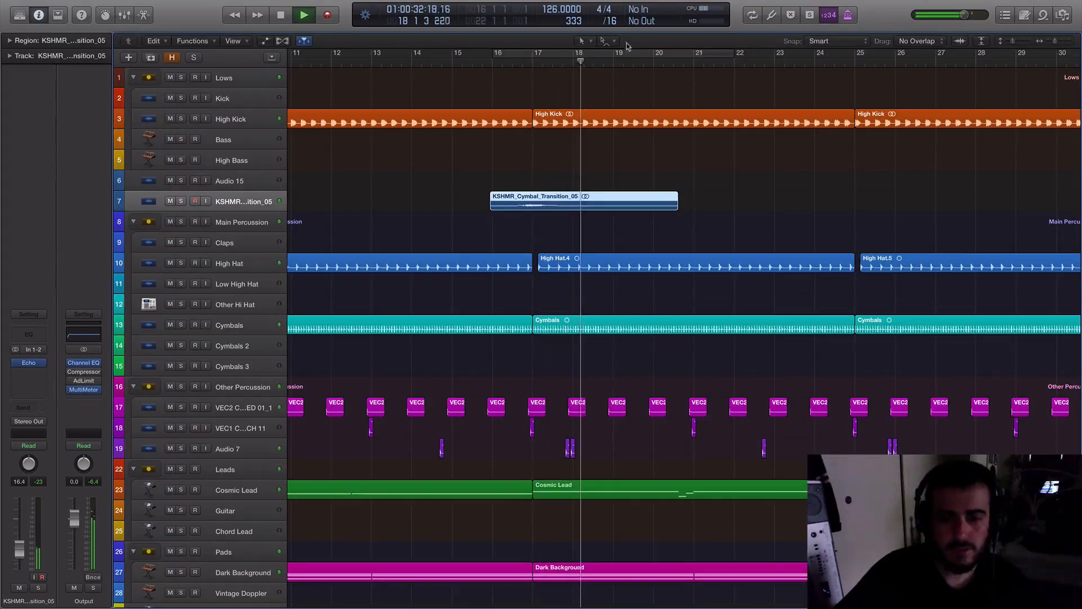
scroll(549, 192, down, 10)
key(space)
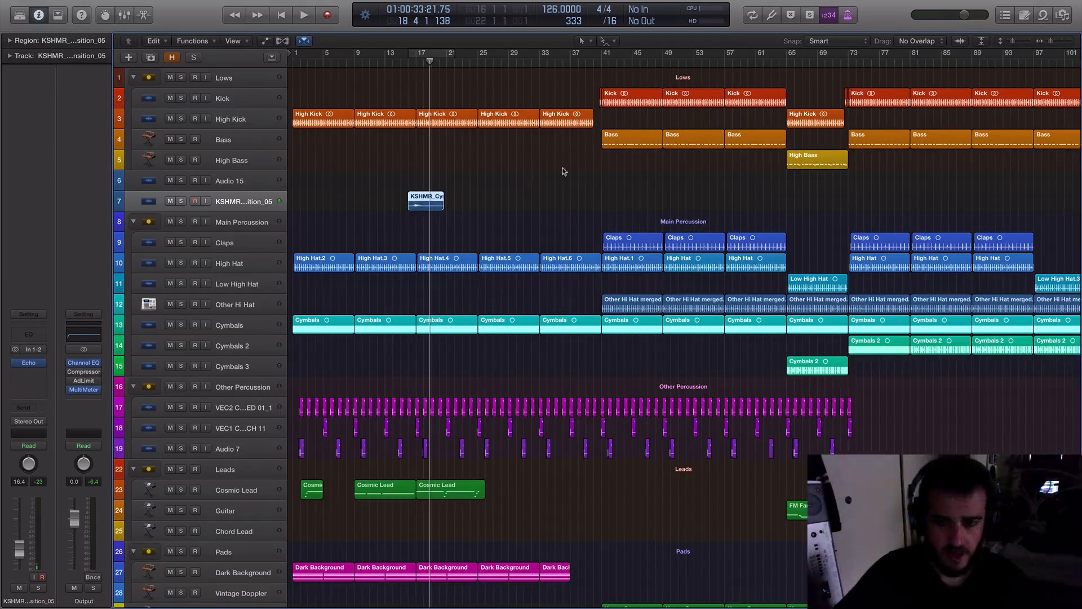
- Search the Splice sound downloads for "white" and place SAC_E_white_noise_up_and_down.wav on the empty Audio 15 track
click(246, 176)
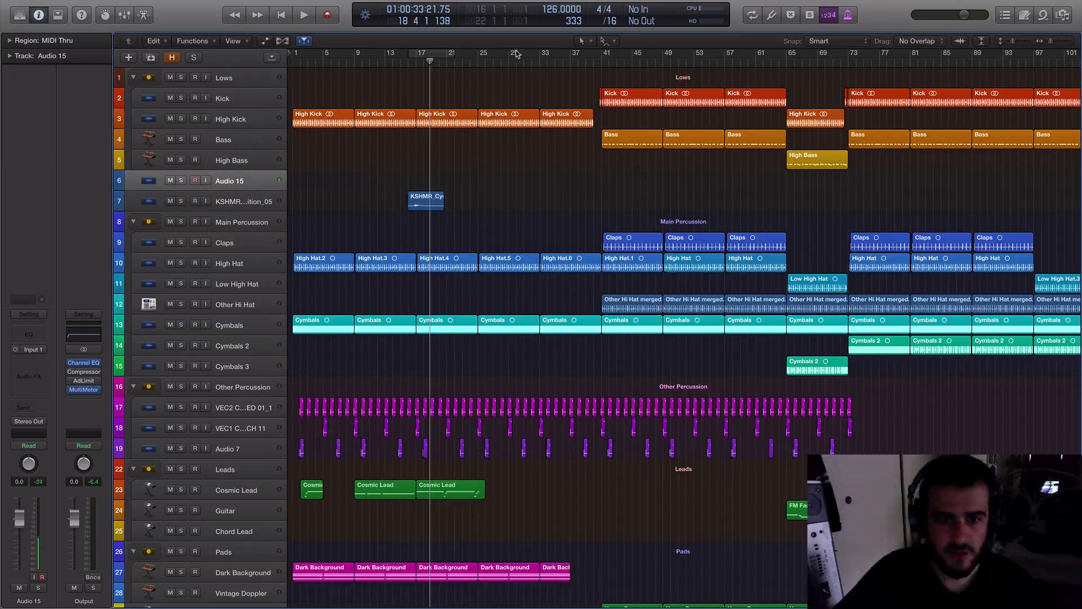
click(541, 55)
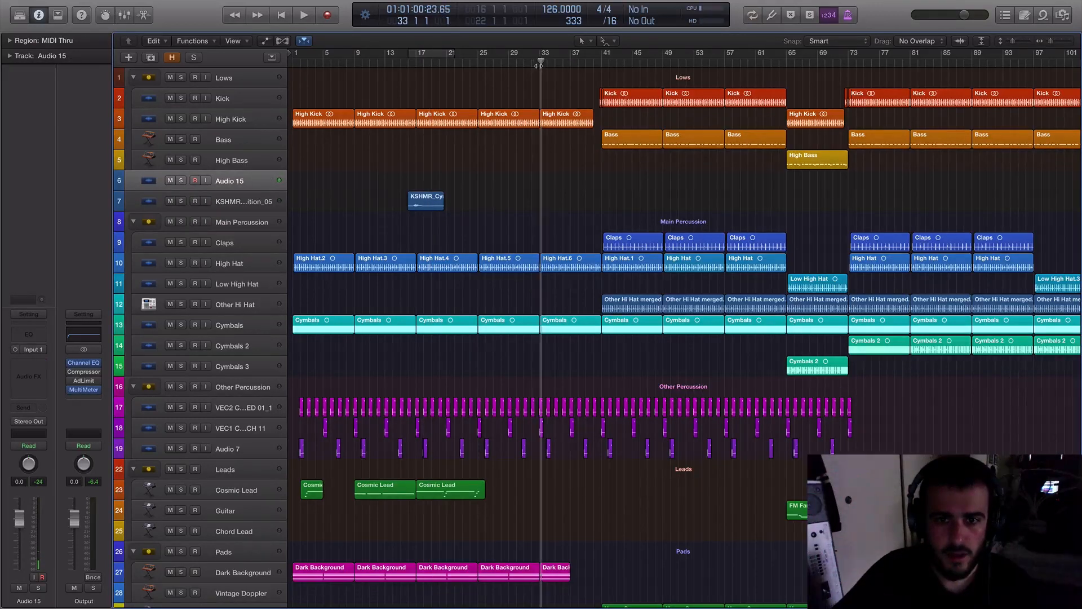
drag(537, 67, 535, 69)
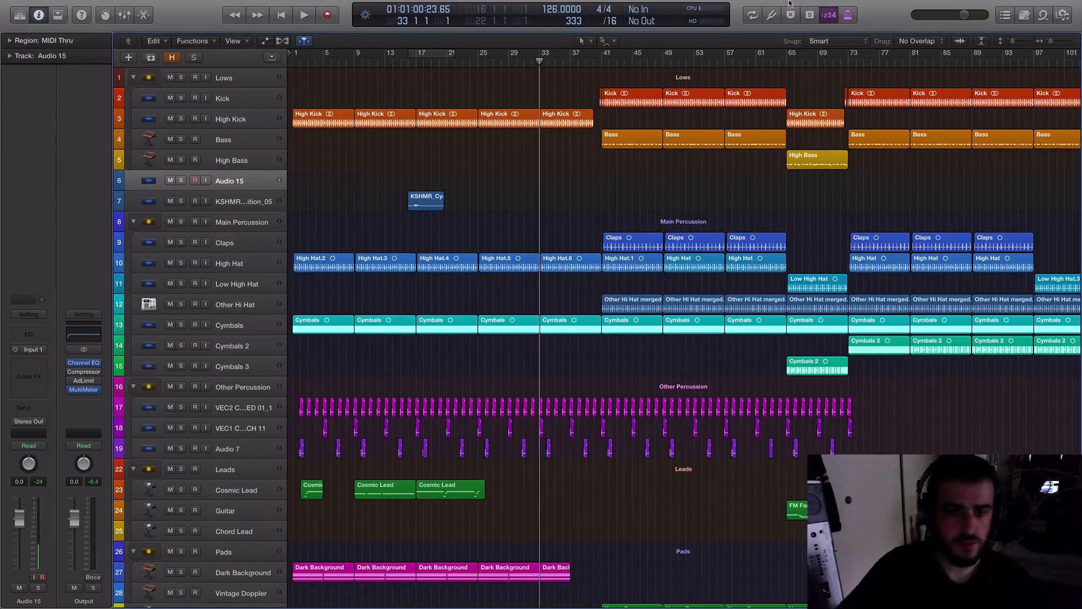
mouse_move(888, 4)
click(925, 7)
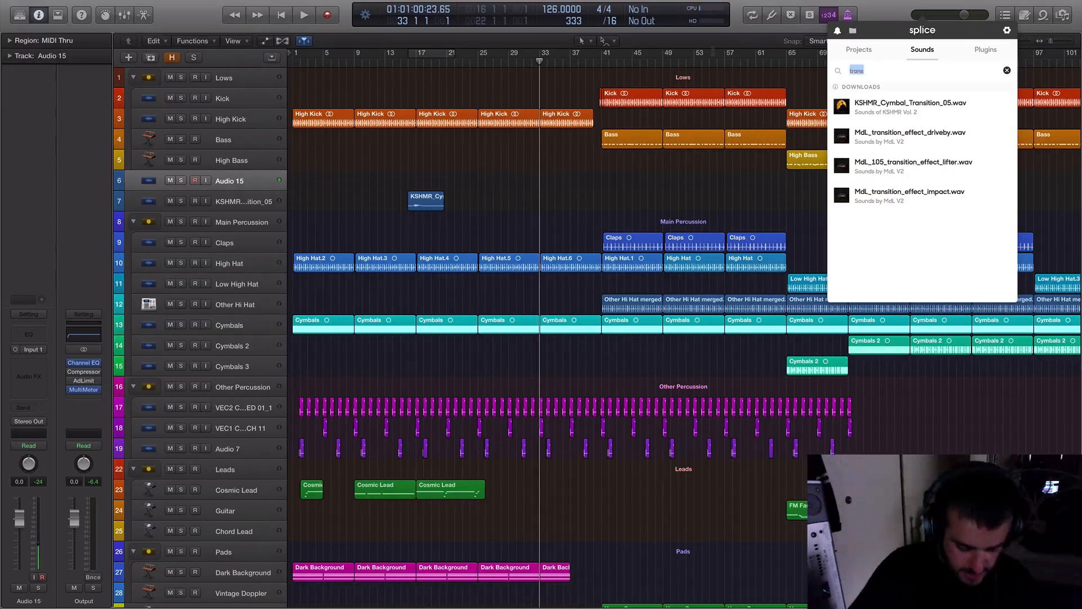
text(white)
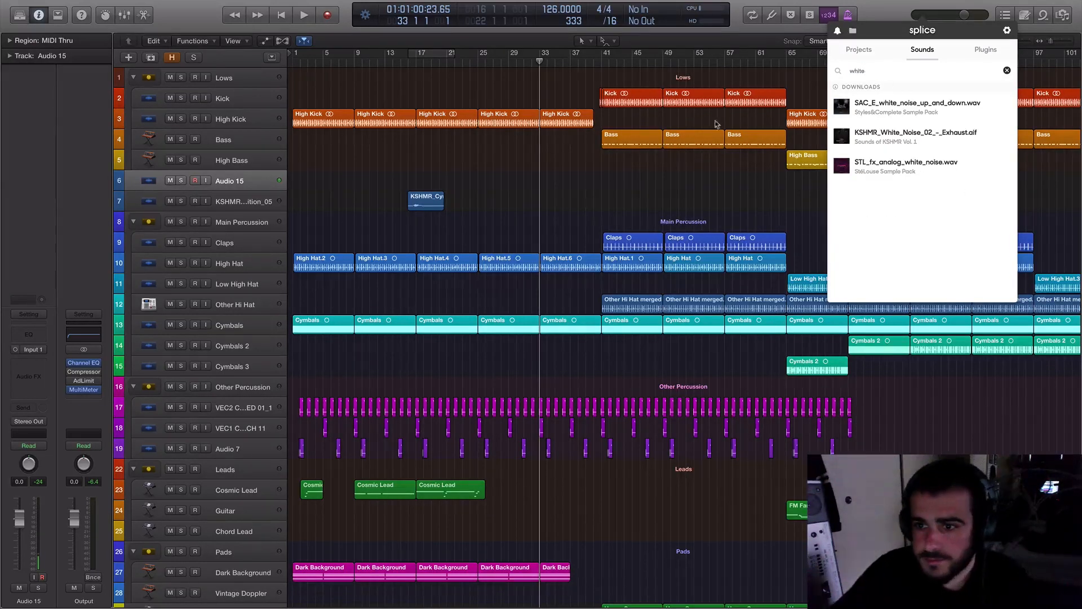
drag(687, 166, 497, 185)
key(super+Right)
key(super+Right)
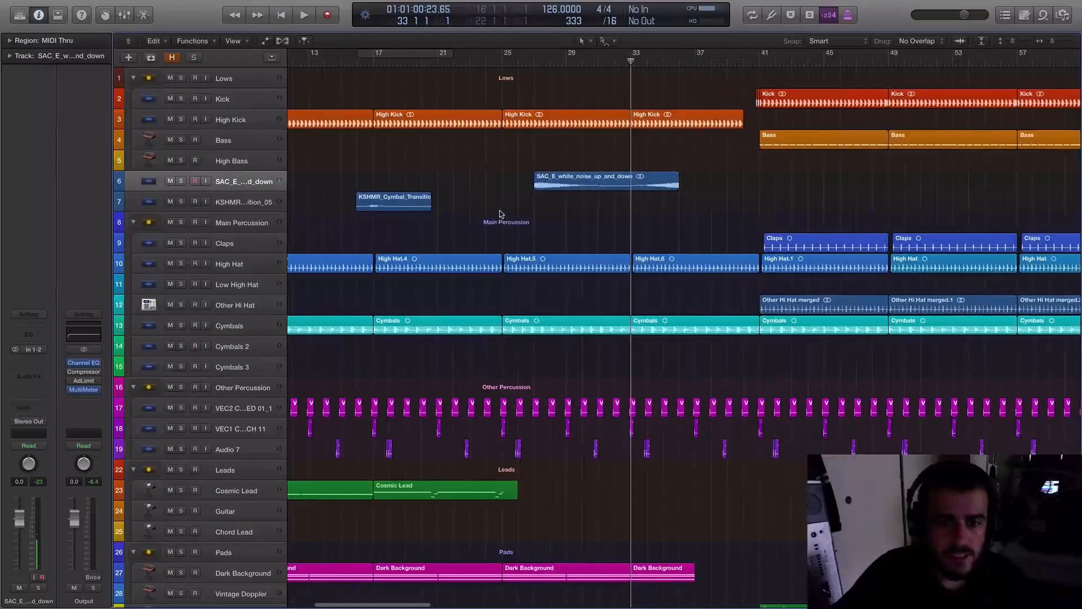
- Move the white noise region to start at bar 25 and trim its end to just past bar 30
drag(563, 183, 531, 183)
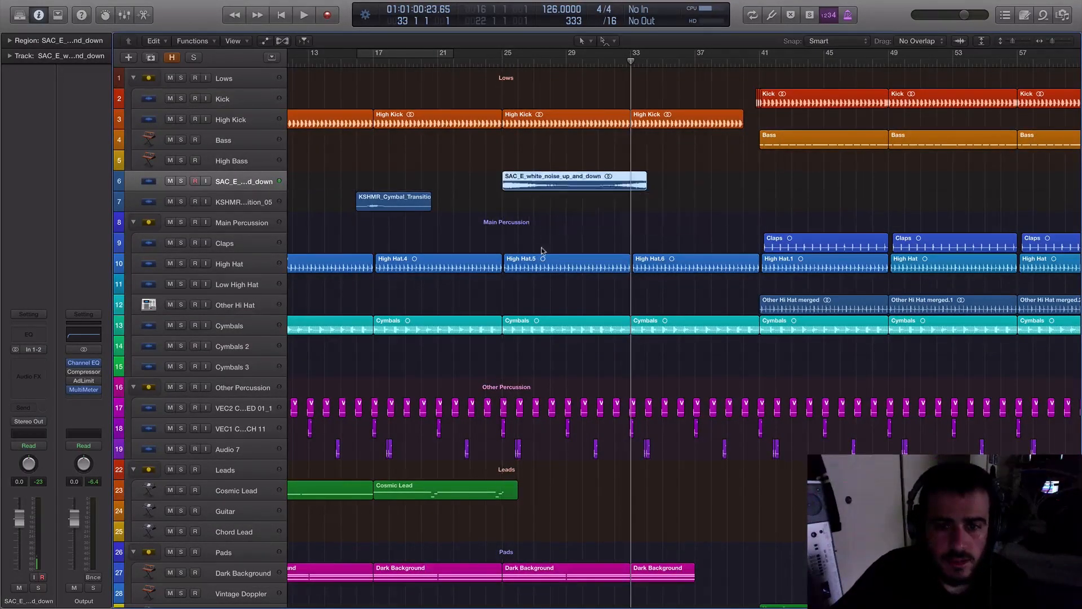
click(550, 235)
drag(647, 188, 574, 169)
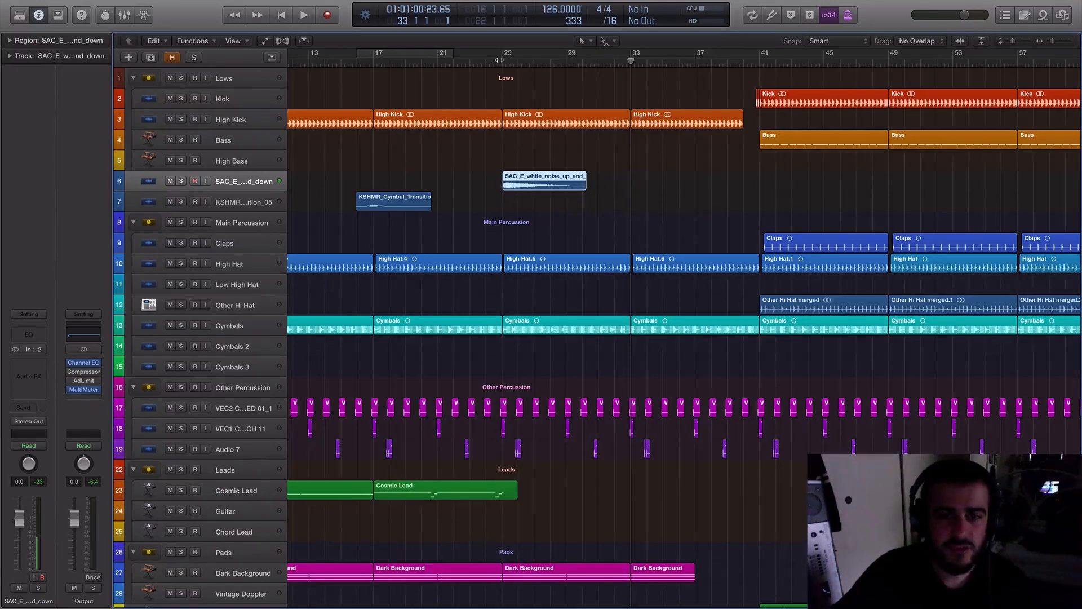
- Set the cycle range to bars 25 to 43 and audition the soloed white noise track, lowering its volume to -21.0 dB
drag(502, 57, 793, 57)
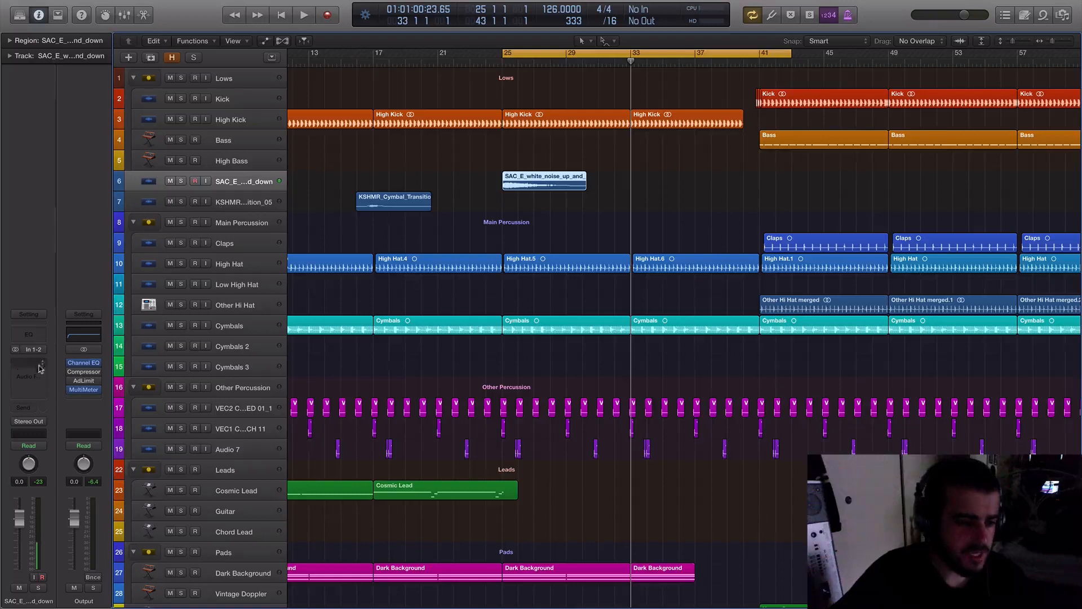
click(181, 182)
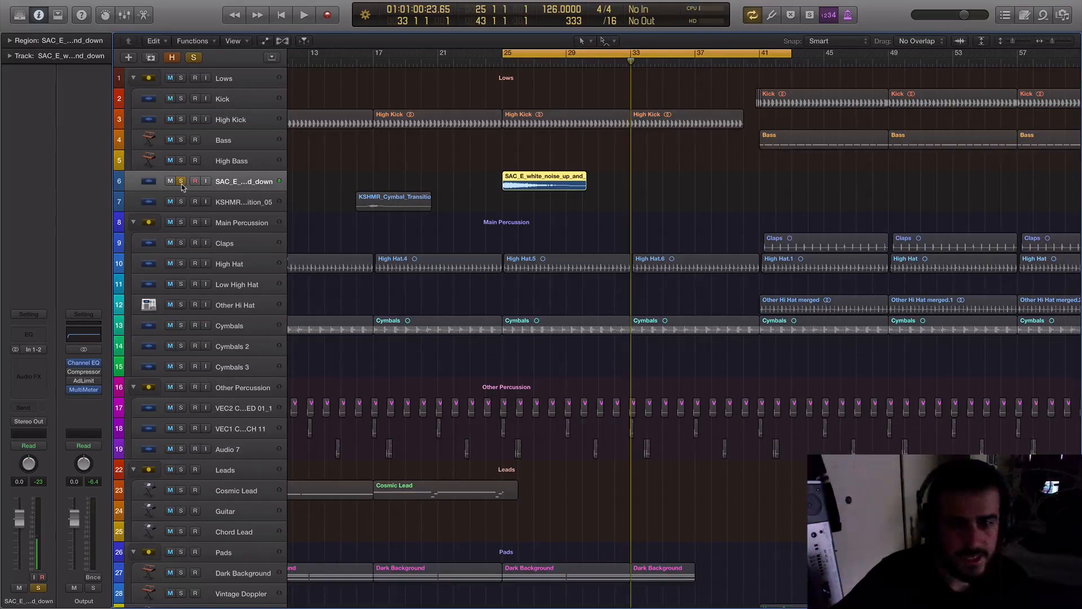
key(space)
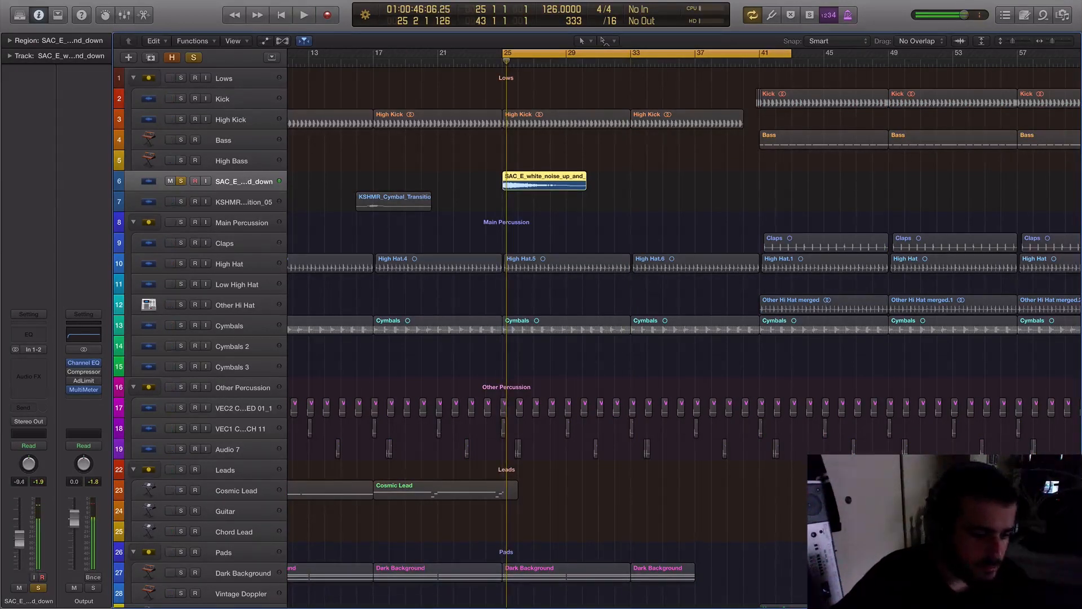
- Add a Chorus to the white noise track with 91% mix and 9.5% intensity, and audition it
click(41, 365)
mouse_move(67, 443)
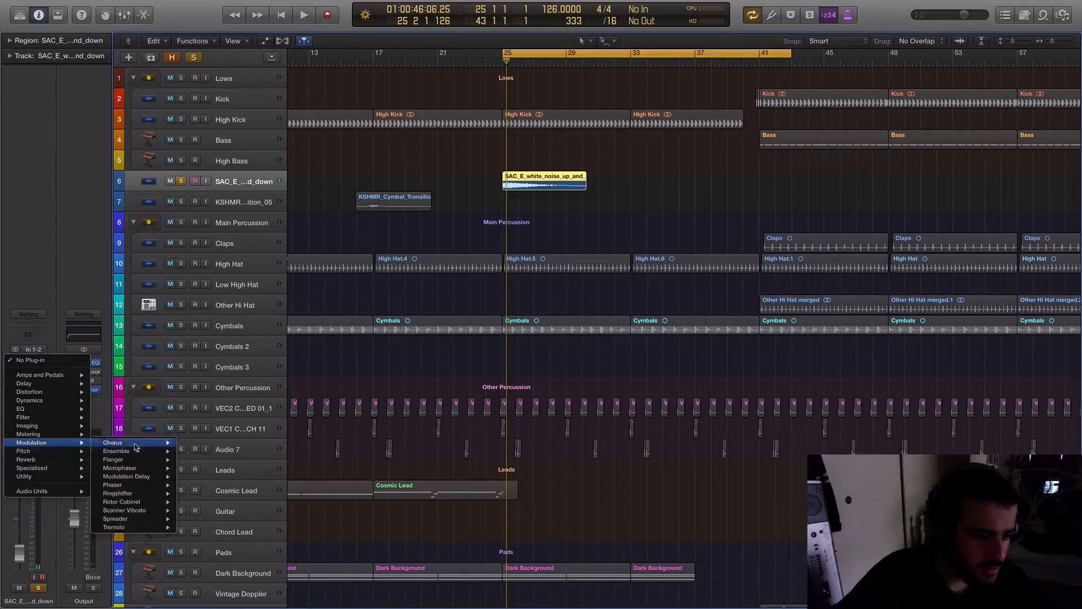
click(198, 443)
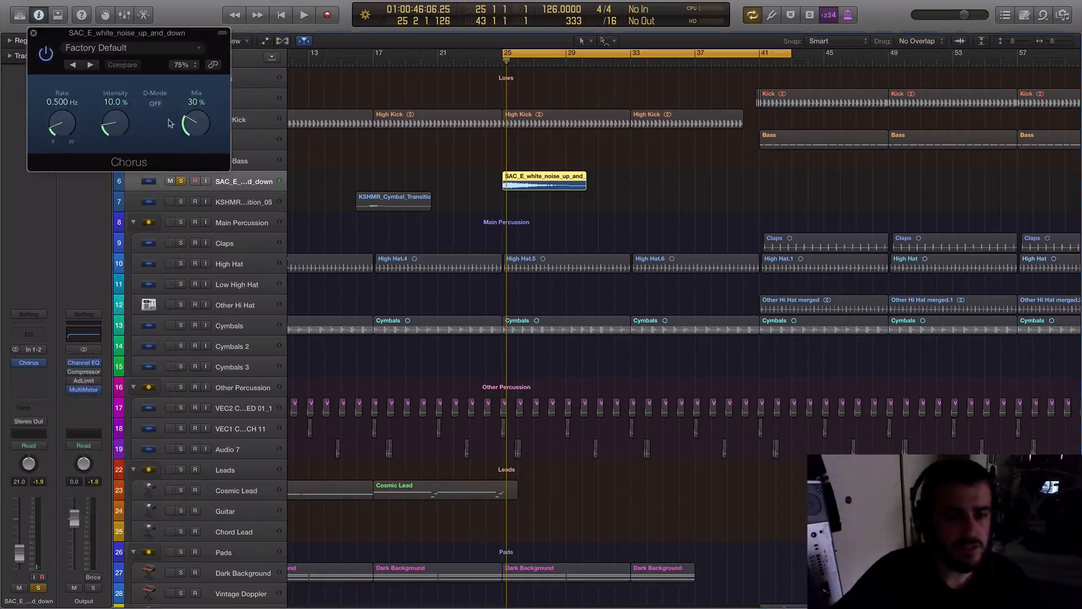
drag(194, 12, 194, 1)
drag(116, 124, 116, 125)
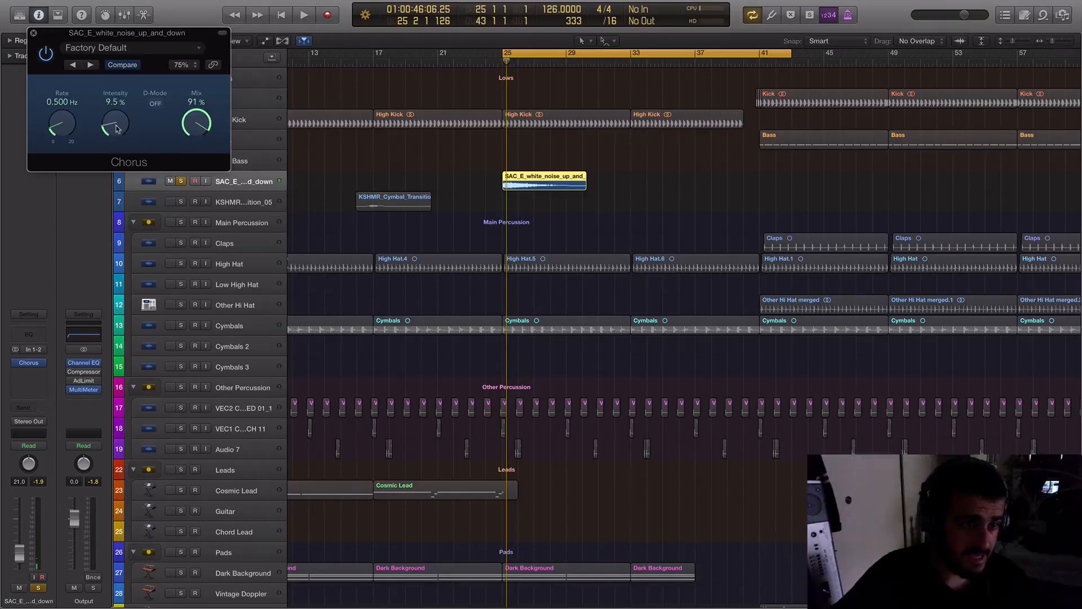
click(33, 35)
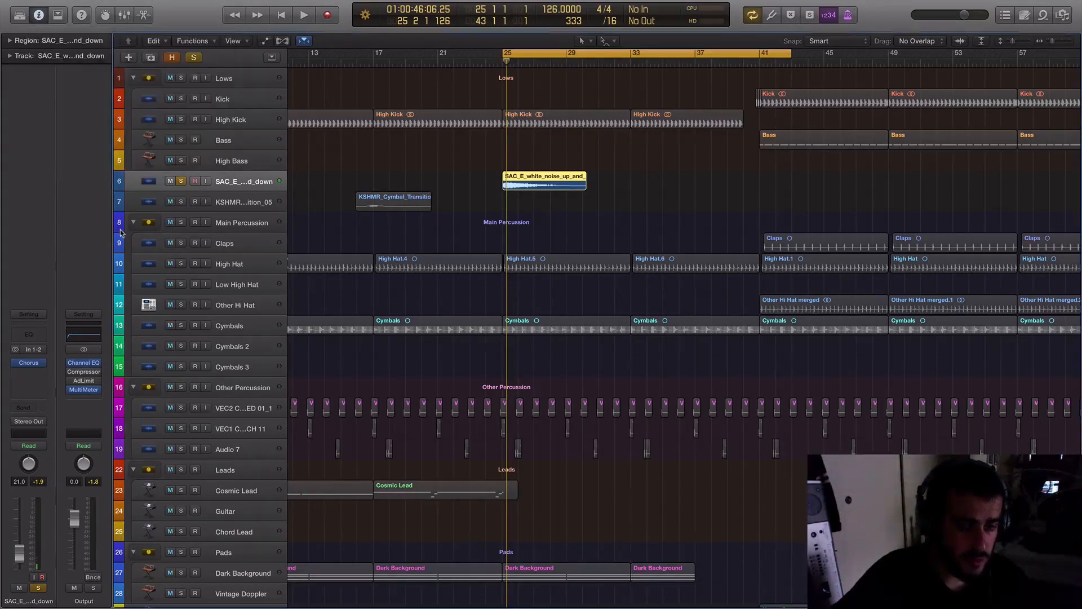
key(space)
key(space)
- Add a Channel EQ to the white noise track with a low cut at 1580 Hz, and audition it
click(33, 365)
mouse_move(38, 421)
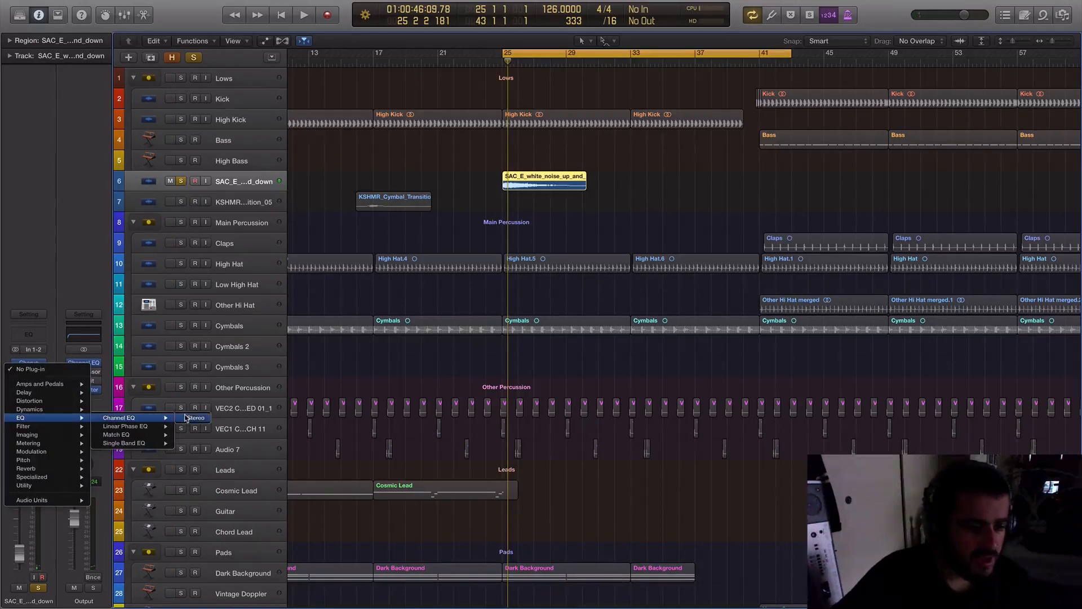
click(191, 418)
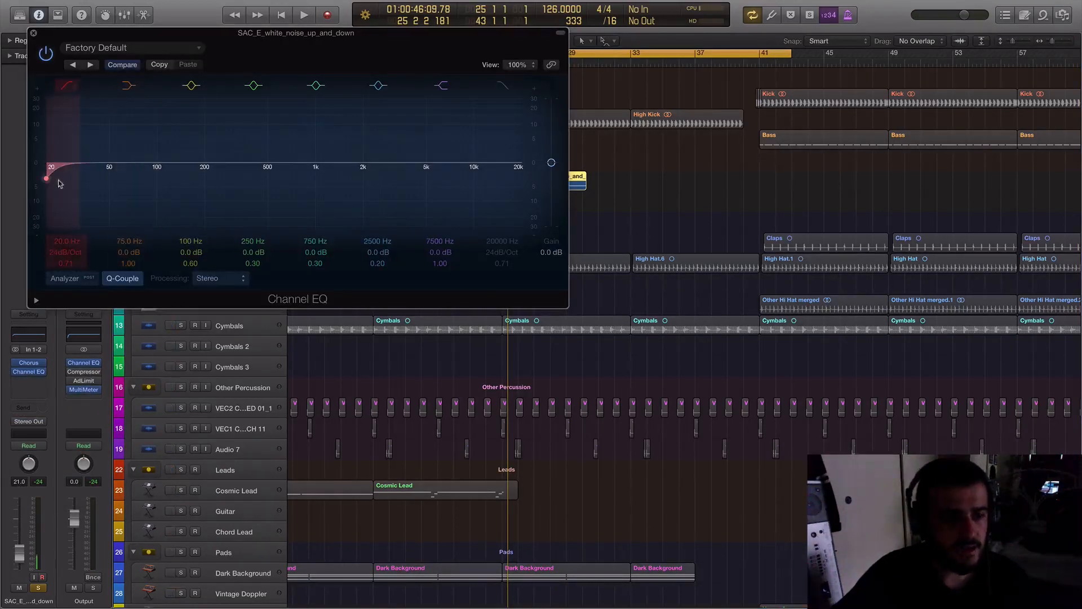
drag(59, 183, 352, 192)
key(space)
key(space)
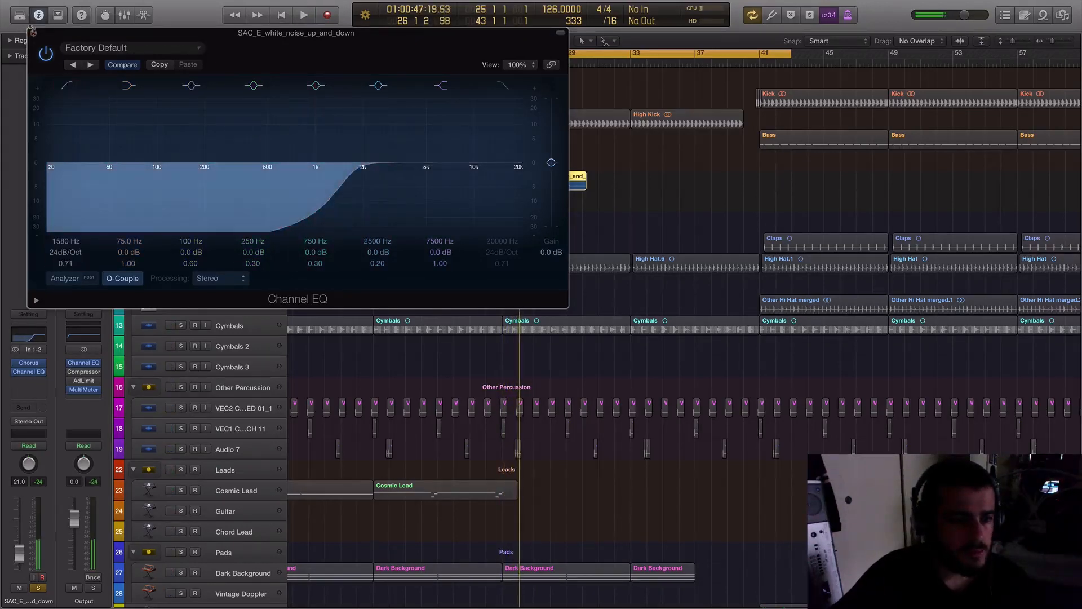
click(33, 33)
- Add Nicky Romero Kickstart to the white noise track with the mix at 84%, and audition the ducking
click(40, 383)
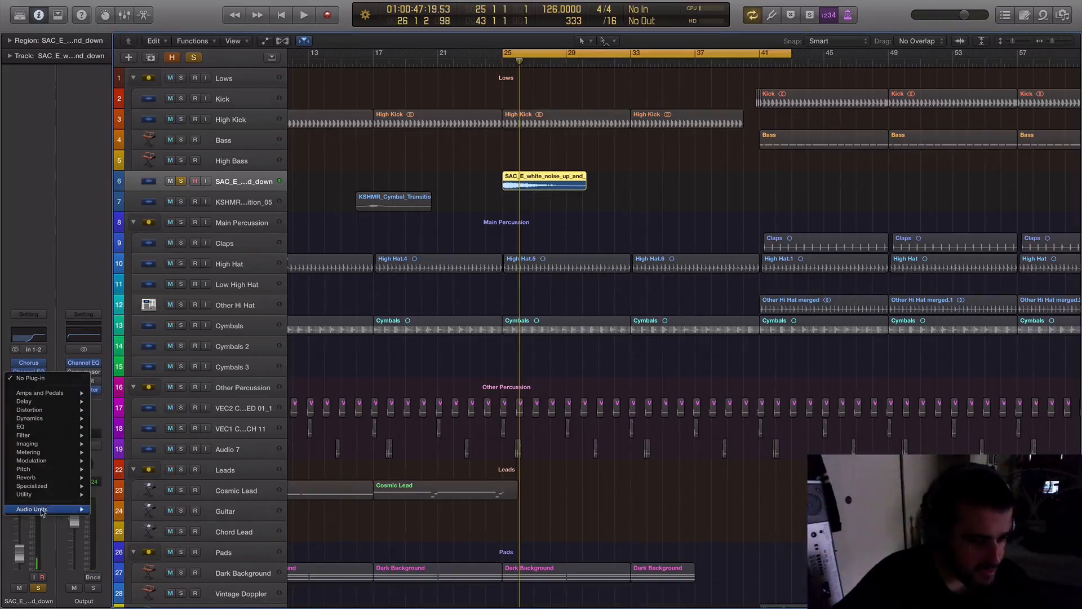
mouse_move(45, 509)
mouse_move(141, 554)
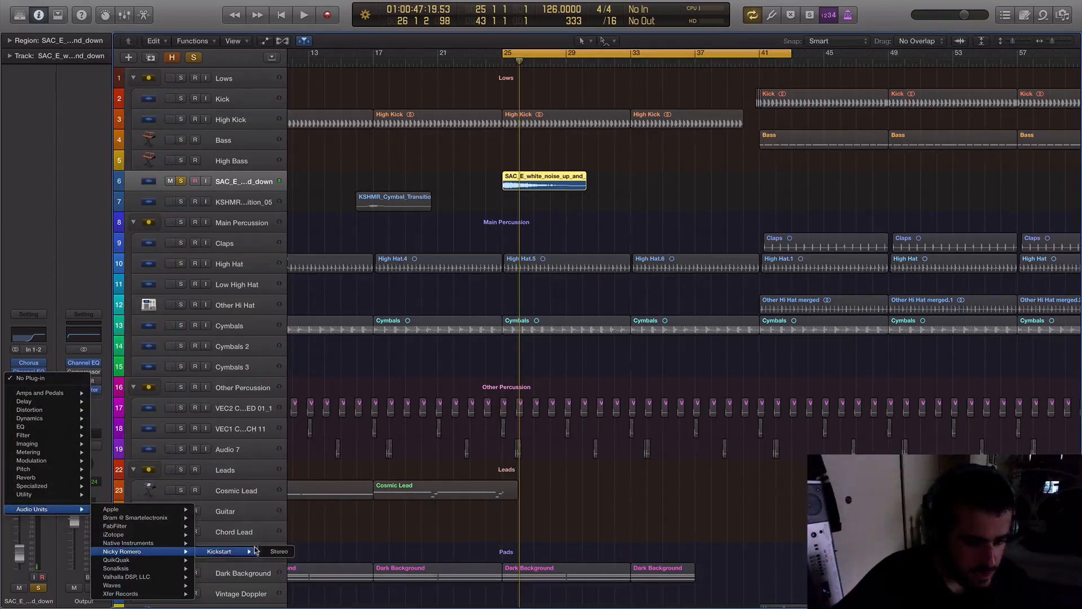
click(279, 551)
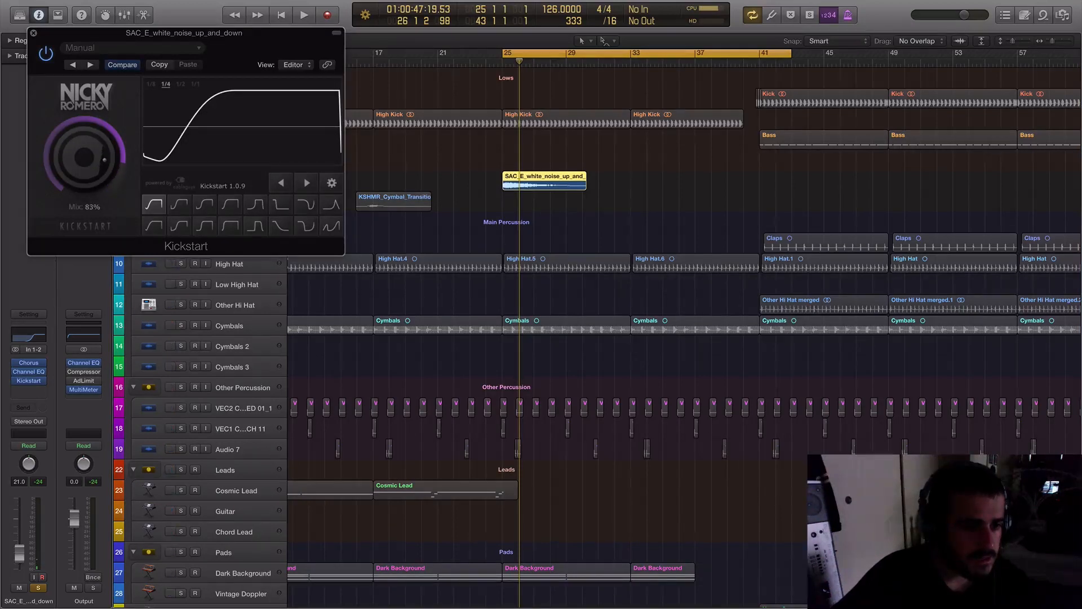
key(space)
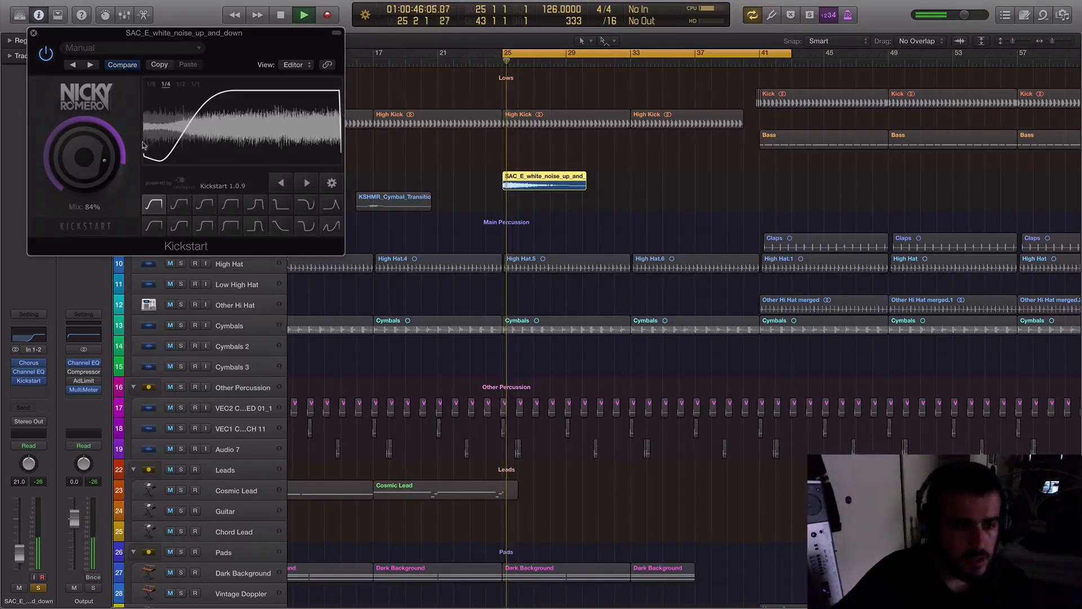
click(32, 32)
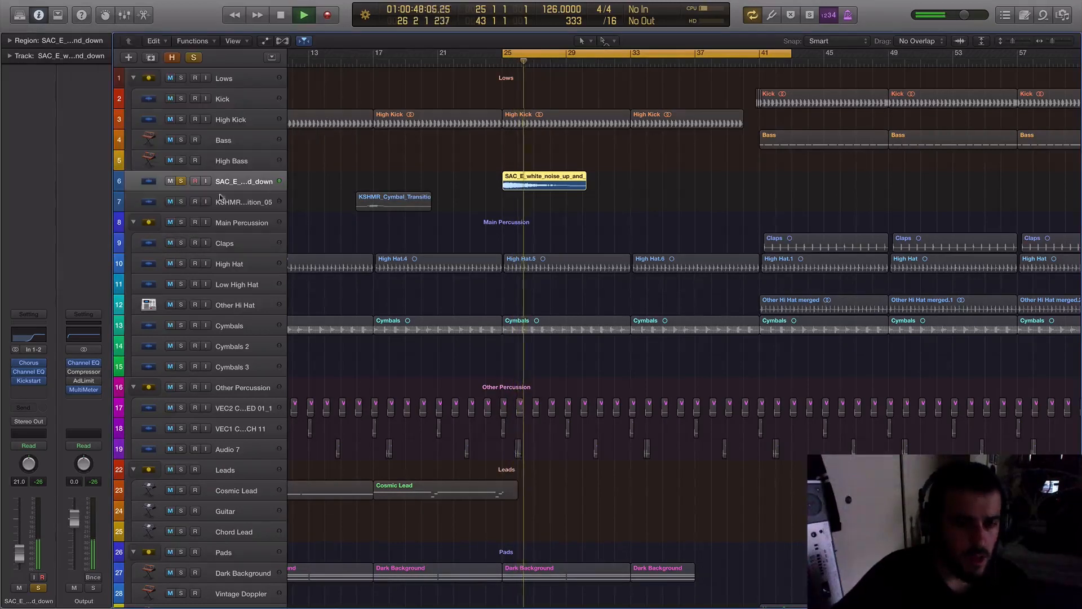
- Stop playback, unsolo the white noise track, and deselect its region
key(space)
click(181, 181)
click(497, 211)
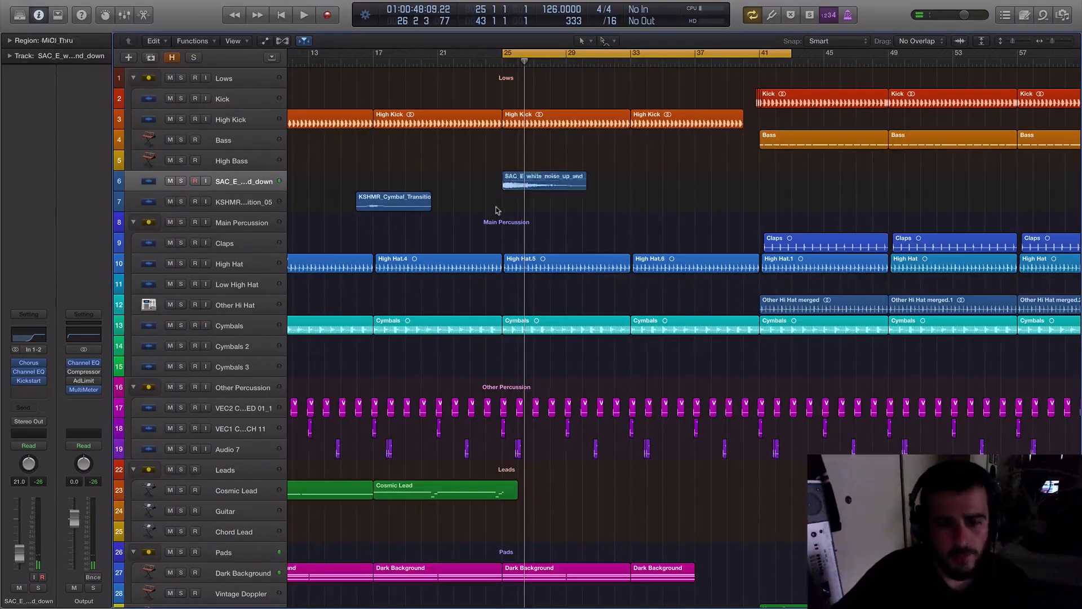
- Duplicate the cymbal transition region and move the copy to start just before bar 24
click(394, 210)
key(super+r)
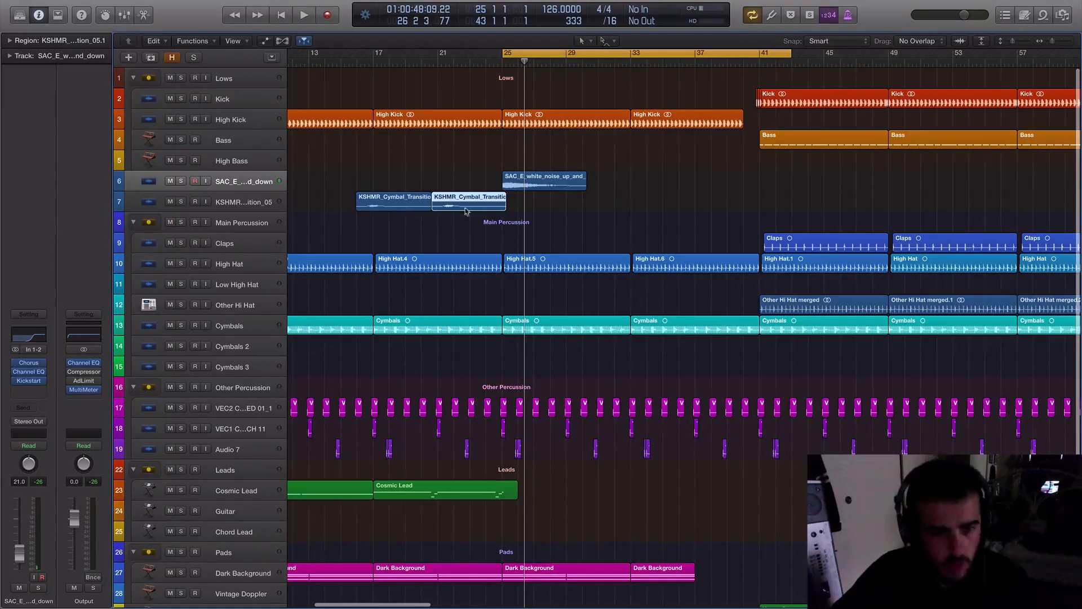
drag(478, 207, 506, 211)
key(super+Right)
key(super+Right)
key(super+Right)
key(super+Right)
key(super+Right)
- Set the cycle range to bars 24 to 39 and play back the transition in the full mix
scroll(527, 208, left, 2)
key(super+Left)
key(super+Left)
key(super+Left)
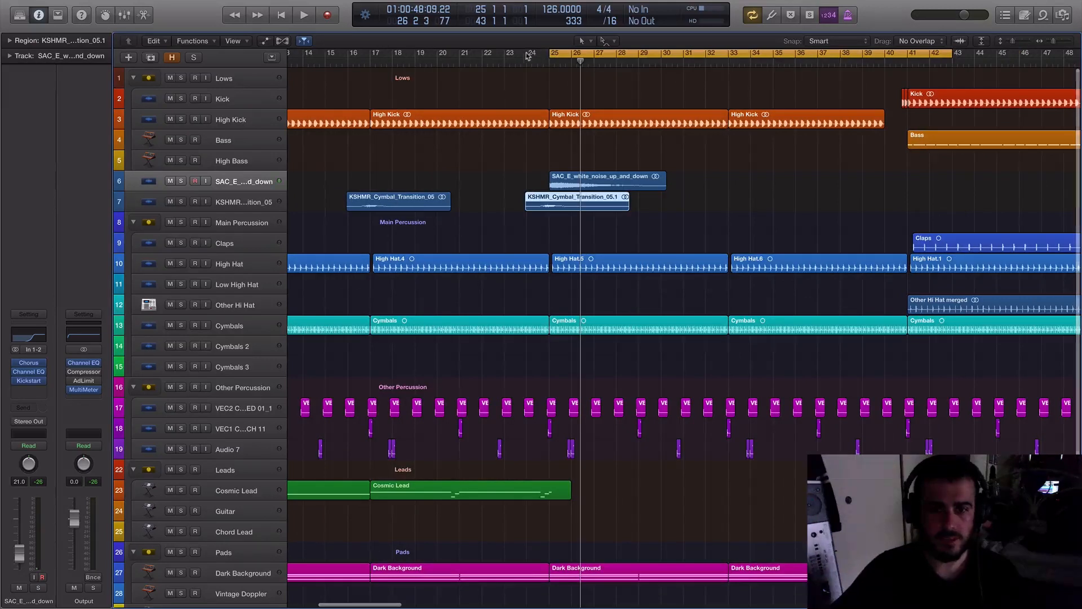
drag(534, 53, 864, 56)
key(space)
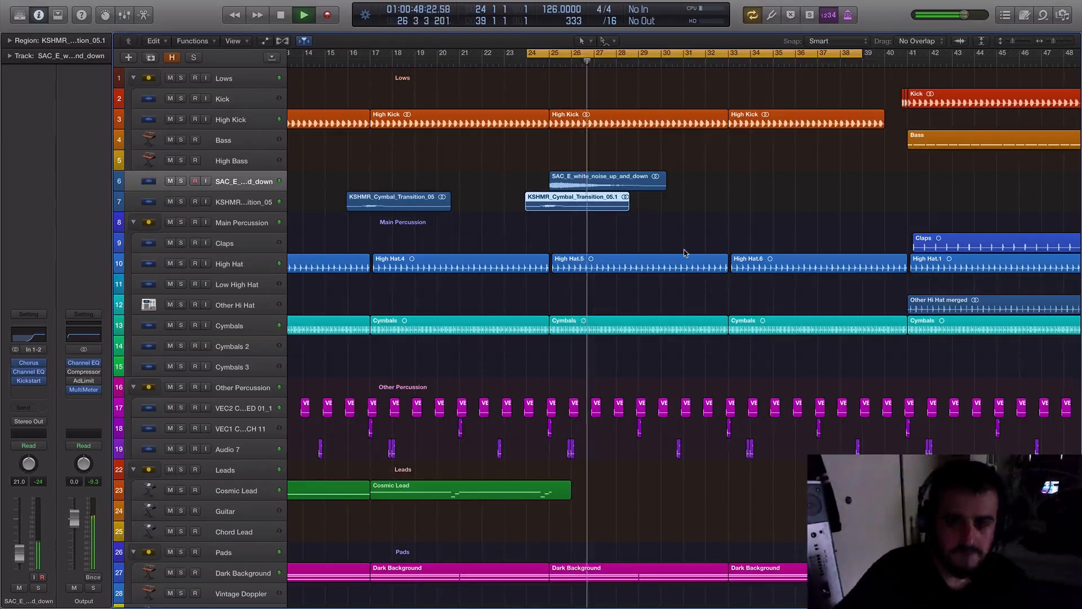
- Stop playback, set the cycle range to bars 17 to 69, and play the arrangement from bar 17
click(693, 235)
scroll(694, 235, right, 3)
key(space)
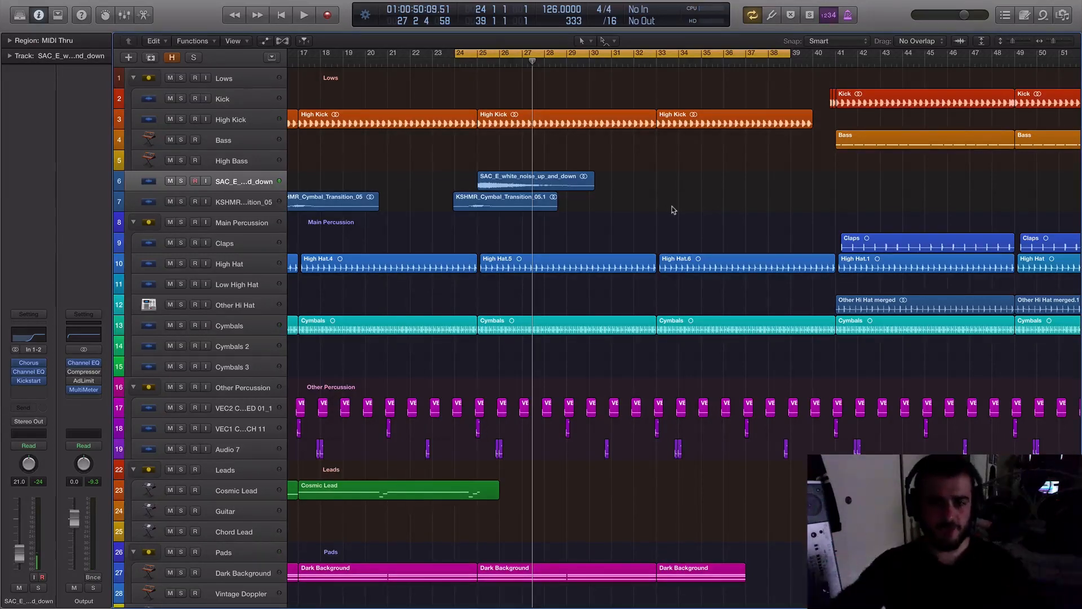
scroll(679, 203, down, 6)
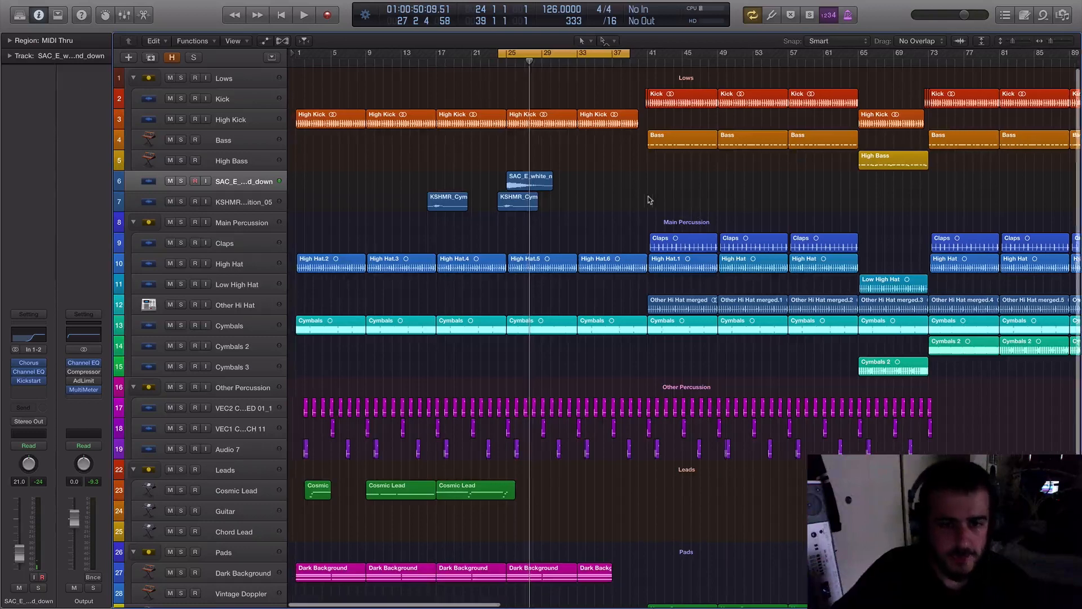
drag(495, 56, 295, 54)
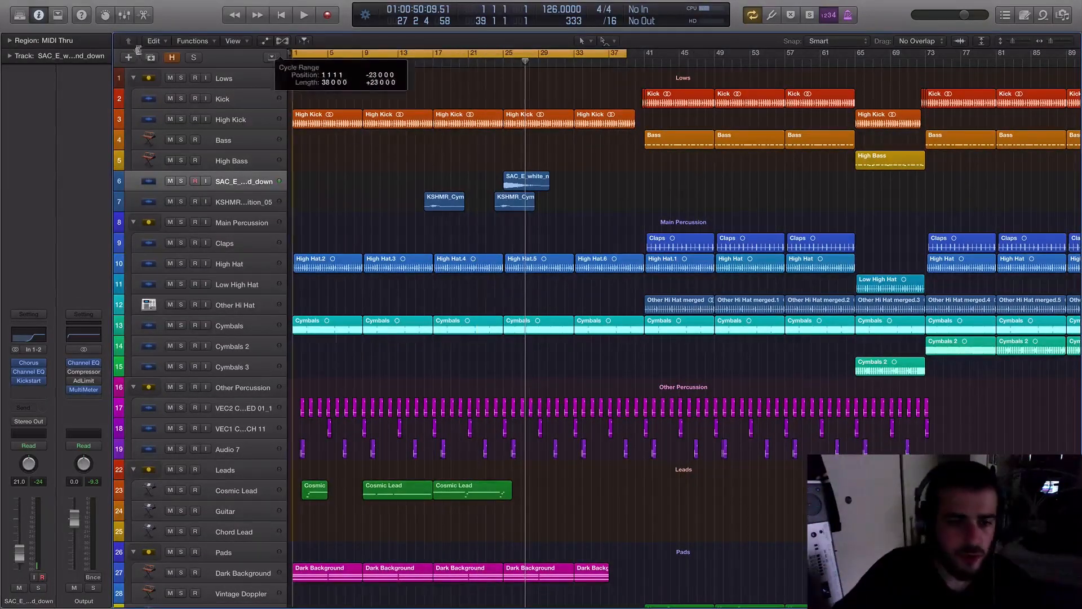
scroll(461, 304, down, 5)
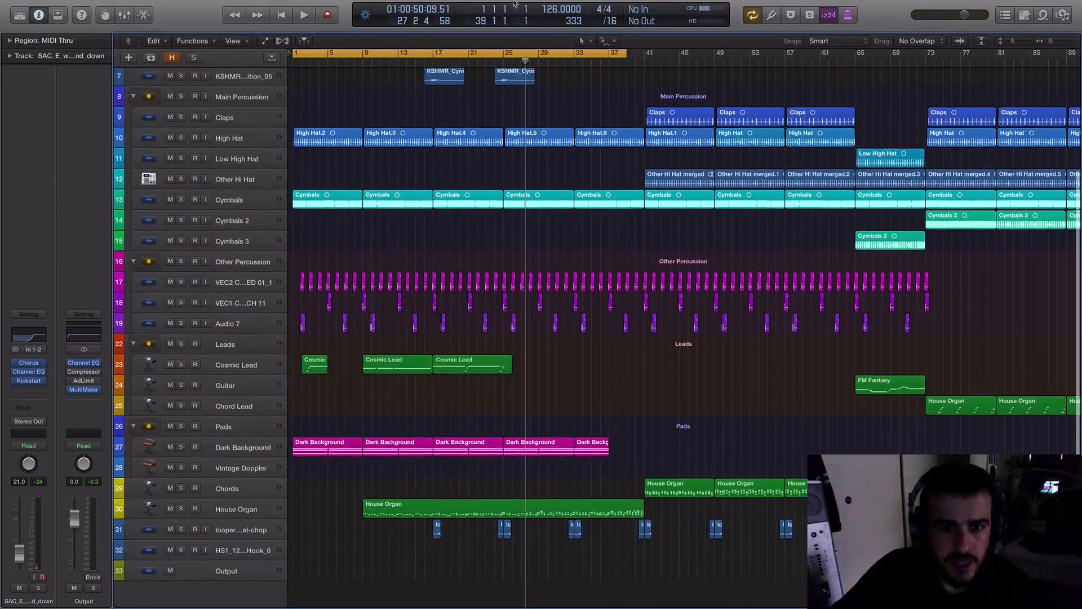
drag(434, 52, 890, 53)
key(space)
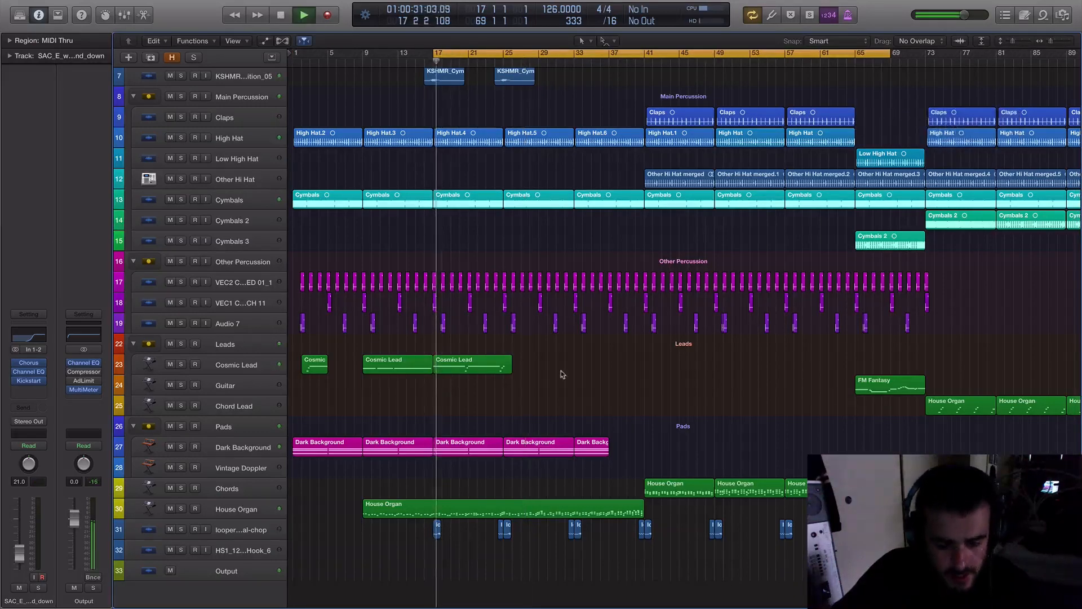
- Stop playback and solo the KSHMR cymbal transition track
key(super+Left)
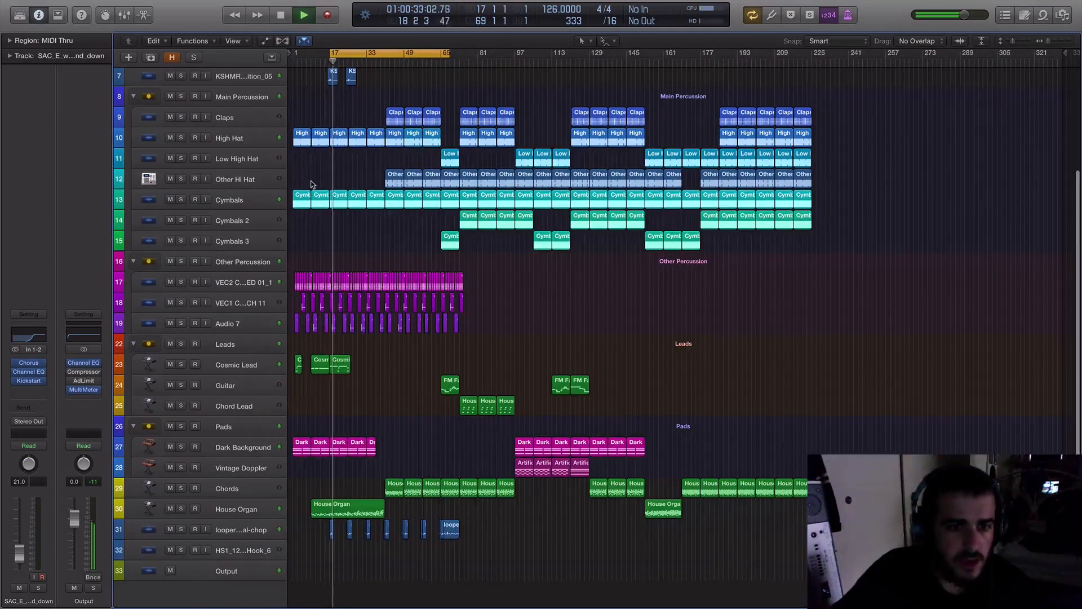
scroll(309, 185, up, 5)
click(253, 193)
key(space)
click(181, 191)
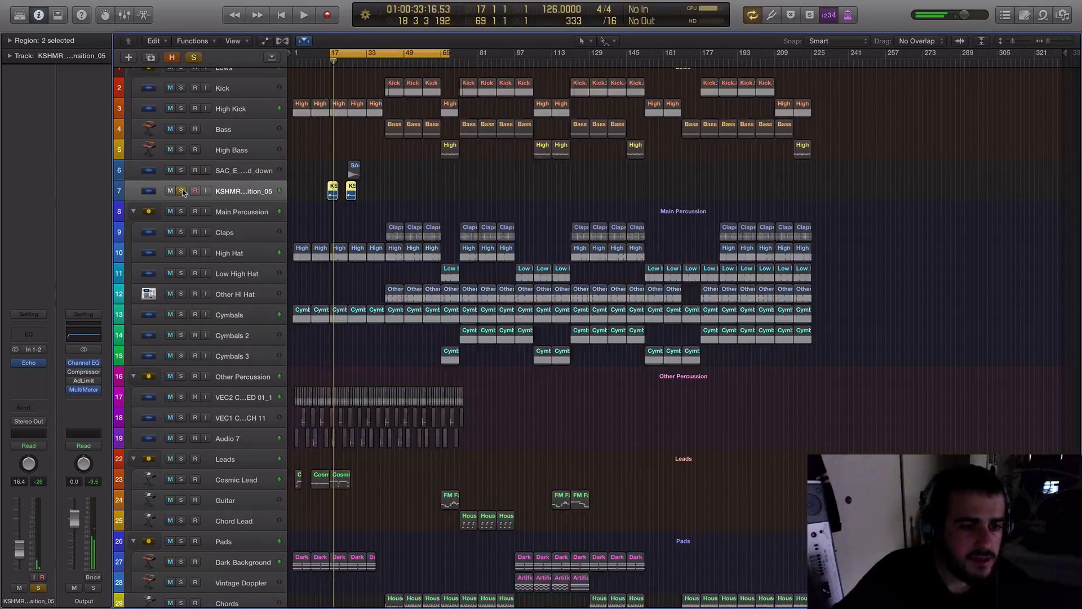
- Add Nicky Romero Kickstart to the cymbal transition track with the mix at 84%, and audition the ducking
click(30, 371)
mouse_move(34, 500)
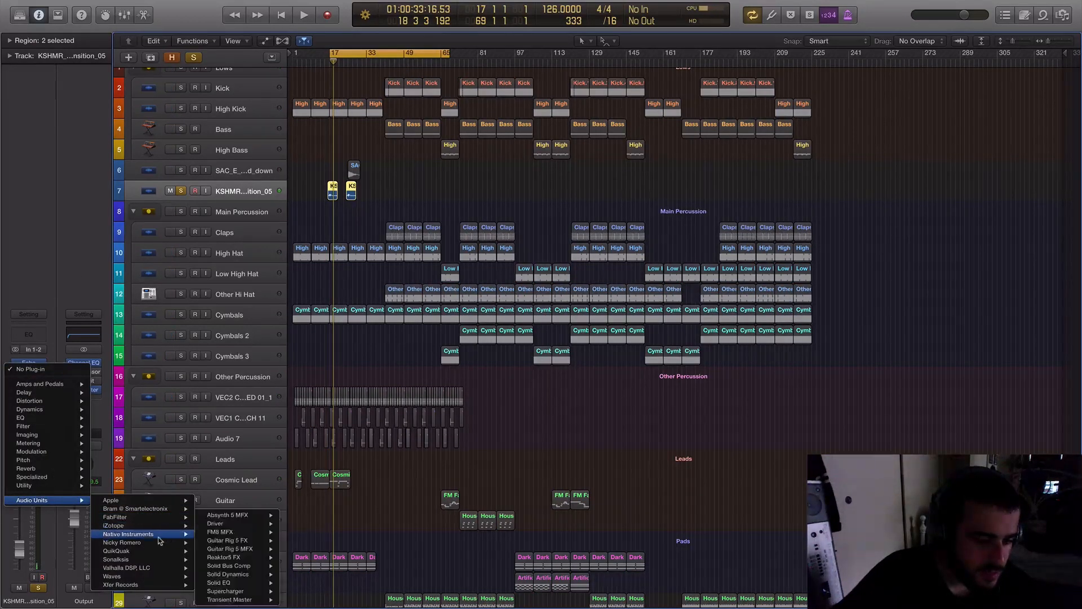
mouse_move(159, 543)
click(272, 544)
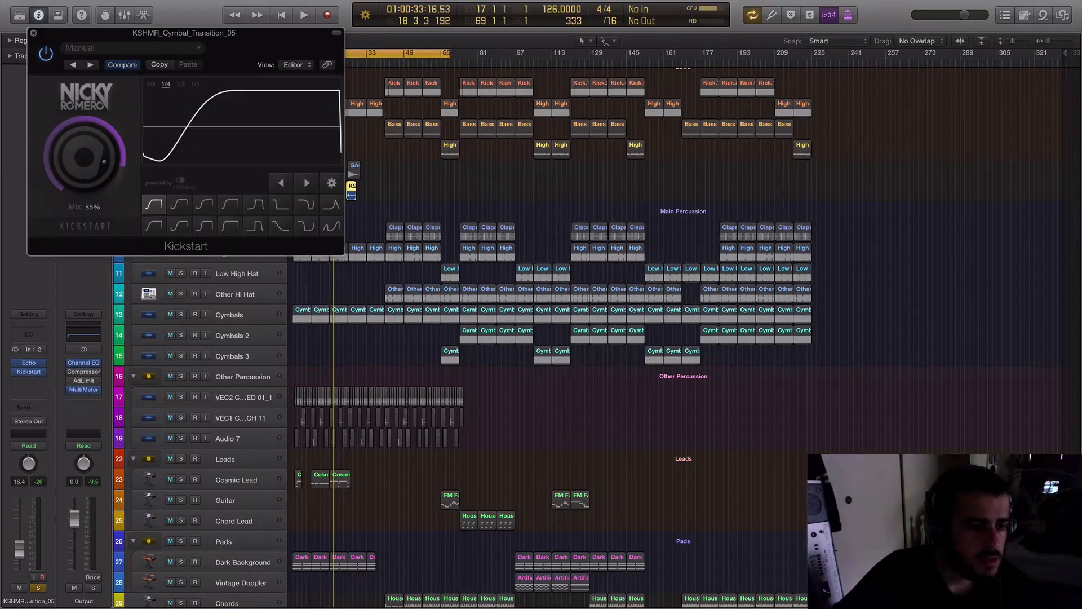
key(space)
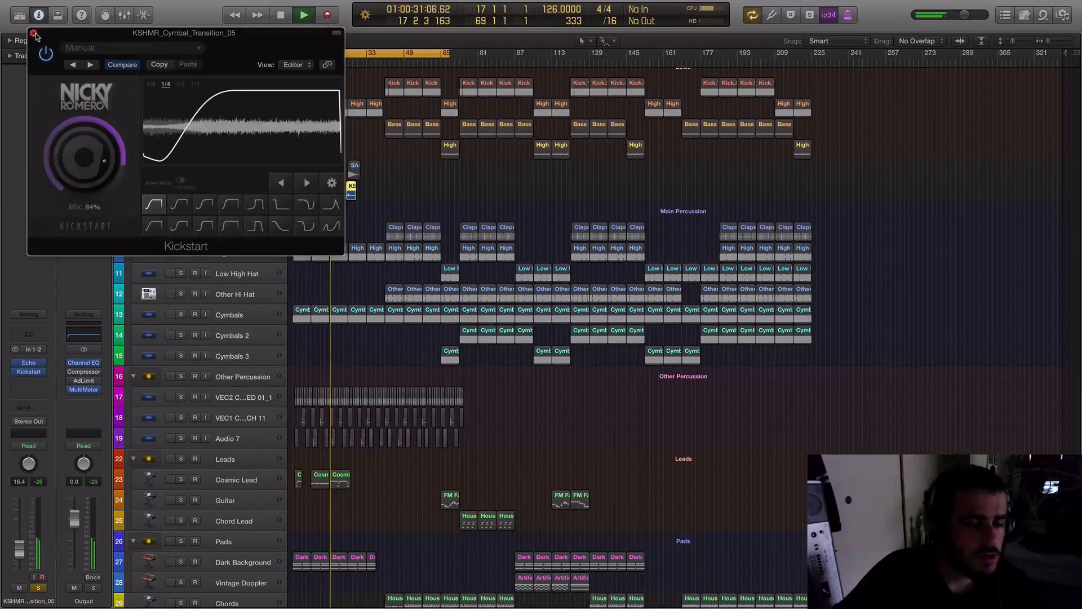
- Close Kickstart, unsolo the cymbal transition track, and listen to the section from bar 17 in the full mix before stopping playback
click(34, 36)
key(s)
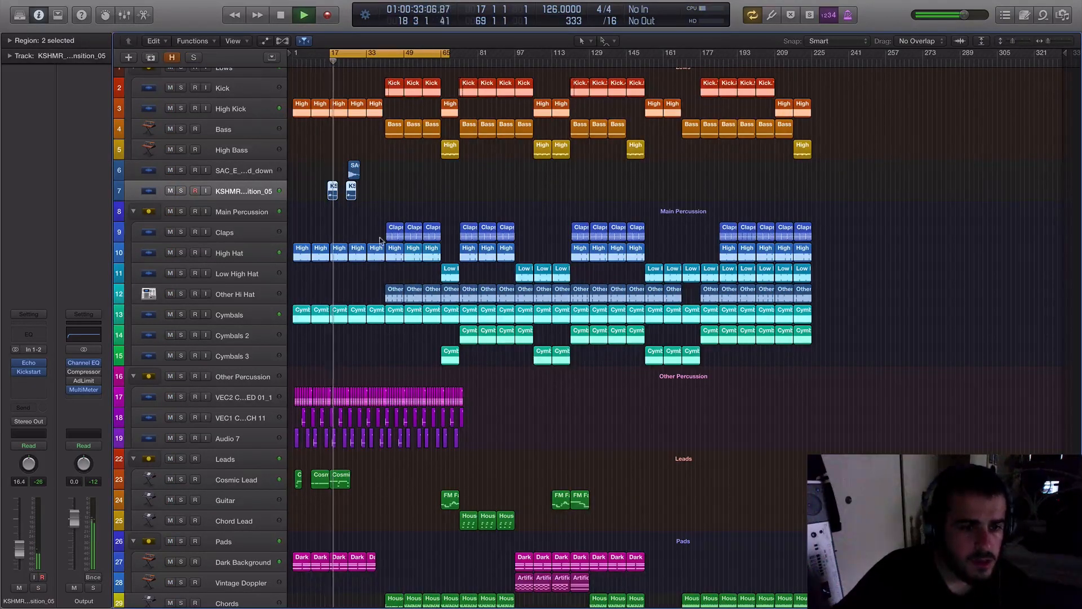
key(super+Right)
key(super+Right)
key(super+Right)
key(super+Right)
key(super+Right)
click(419, 235)
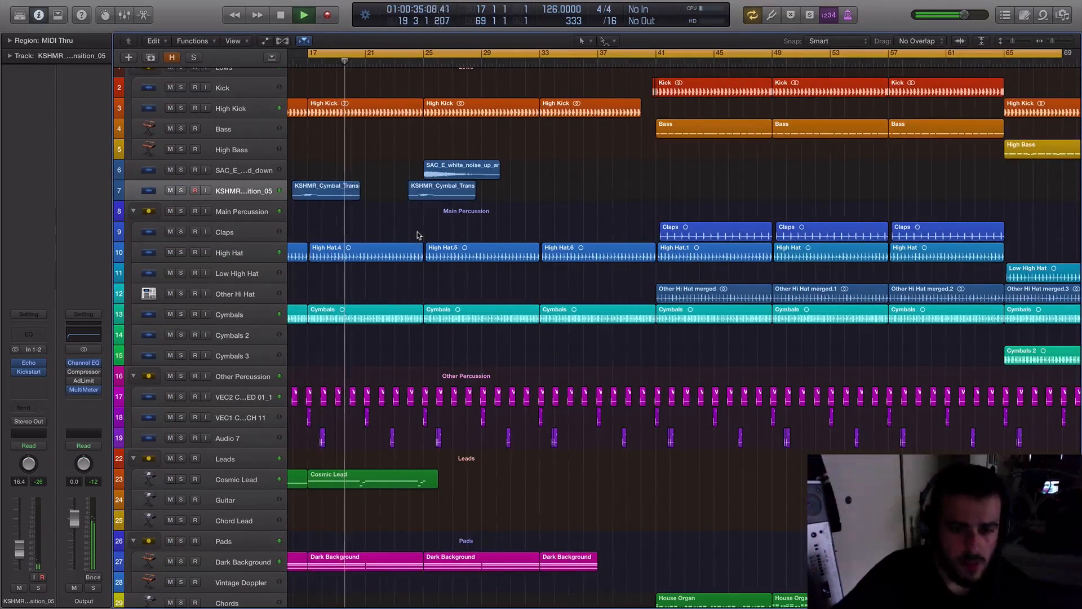
scroll(419, 235, left, 3)
scroll(436, 226, up, 1)
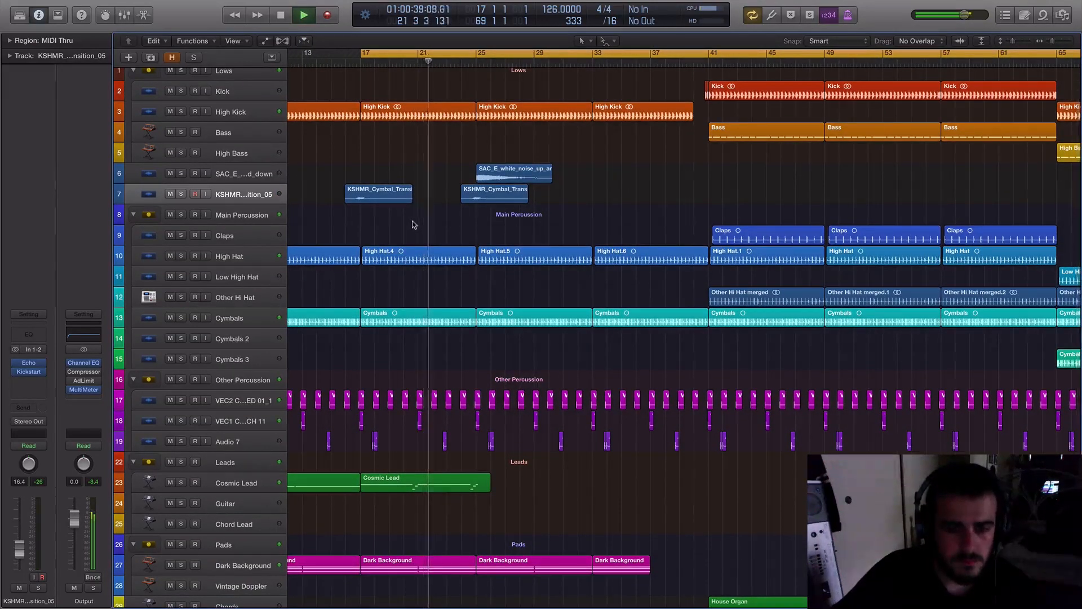
scroll(416, 225, left, 2)
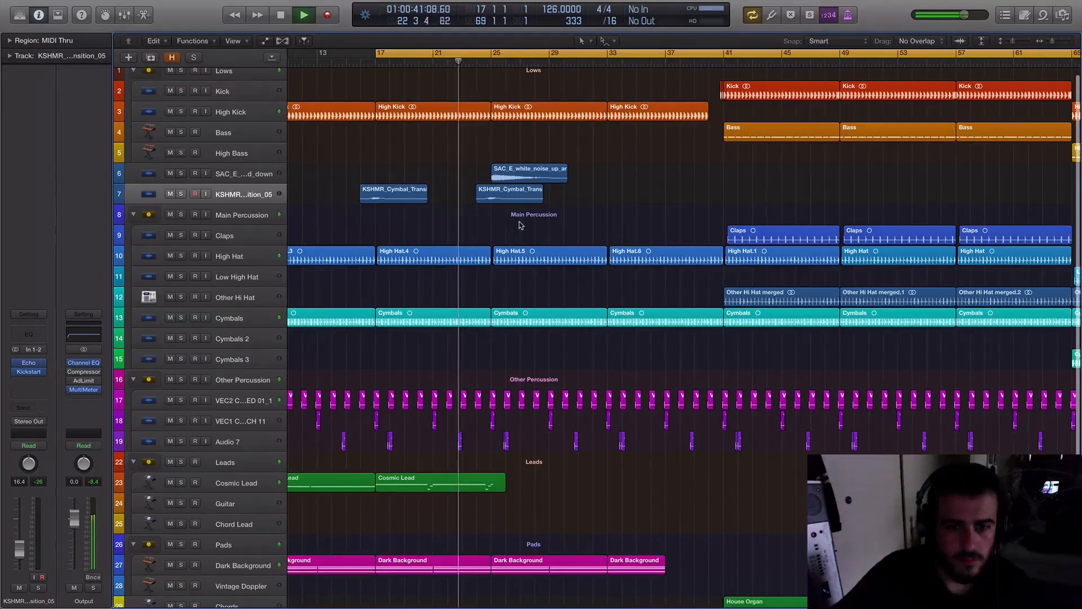
scroll(431, 137, left, 8)
key(space)
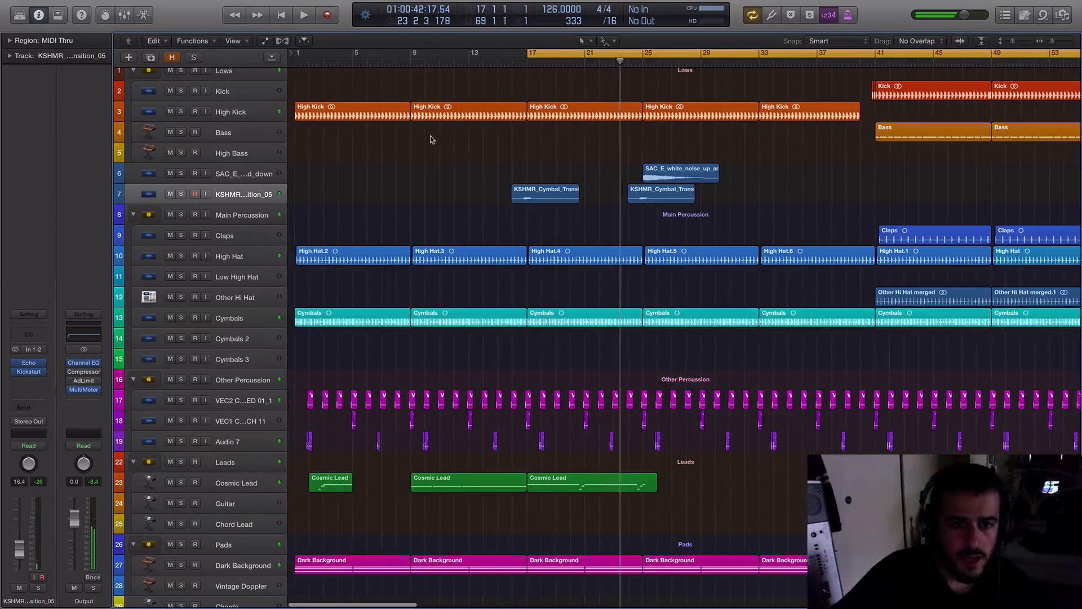
- Create one new audio track directly below the white noise track
scroll(430, 139, right, 2)
click(233, 177)
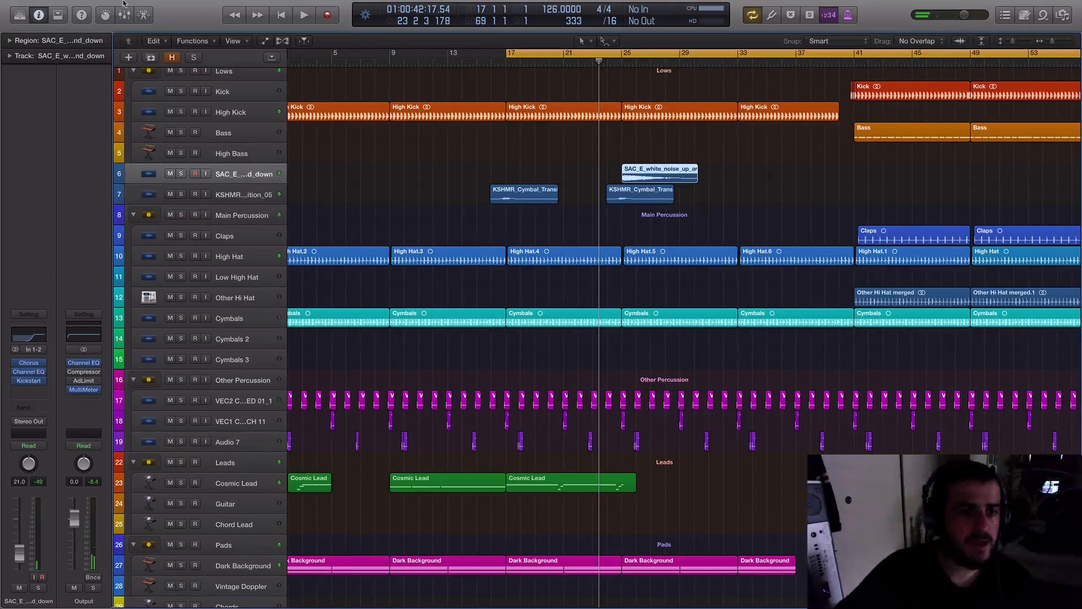
mouse_move(131, 5)
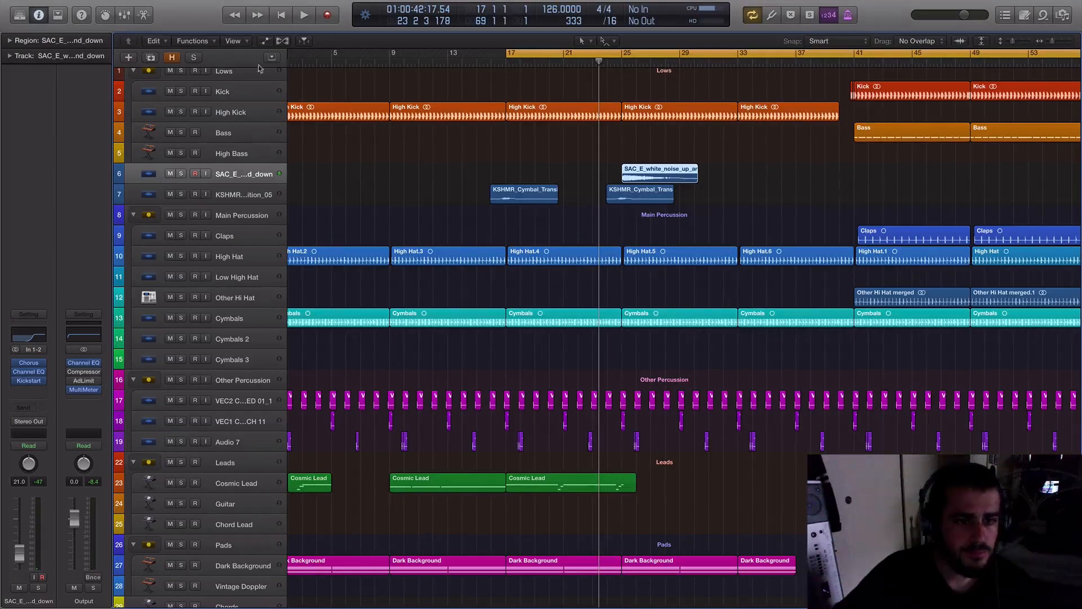
key(alt+super+n)
click(676, 190)
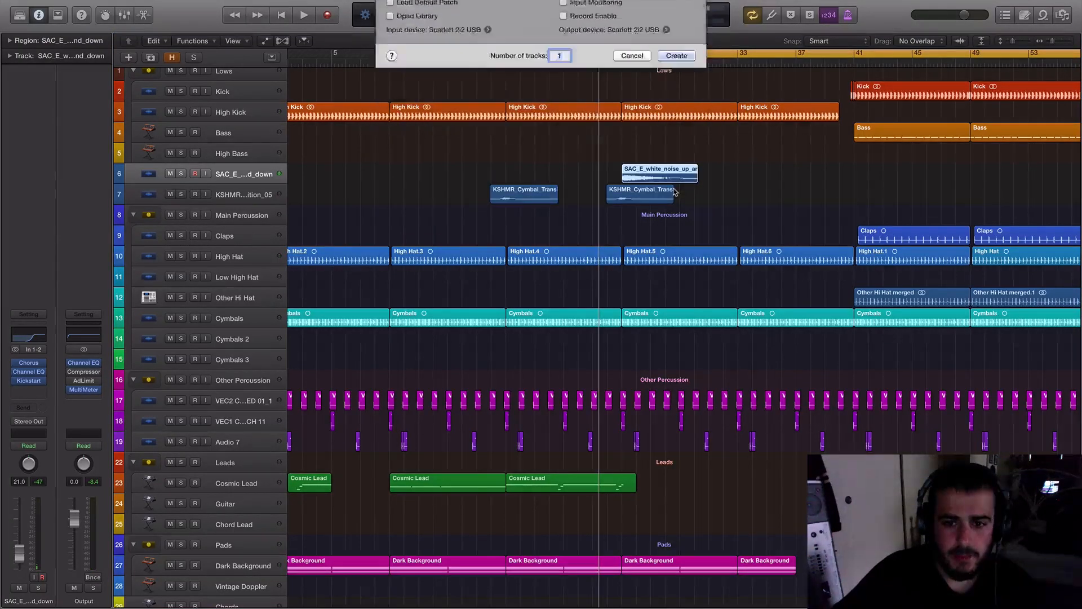
- Clear the search in Splice's downloaded sounds and place FL_SNAP_03.wav on the new audio track at about bar 20
mouse_move(886, 4)
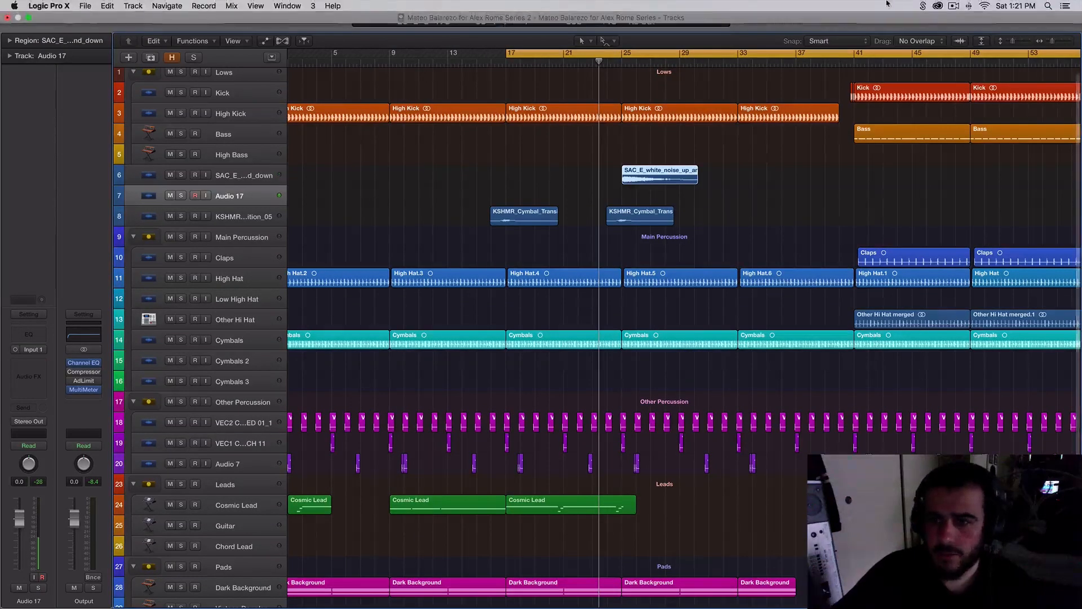
click(923, 5)
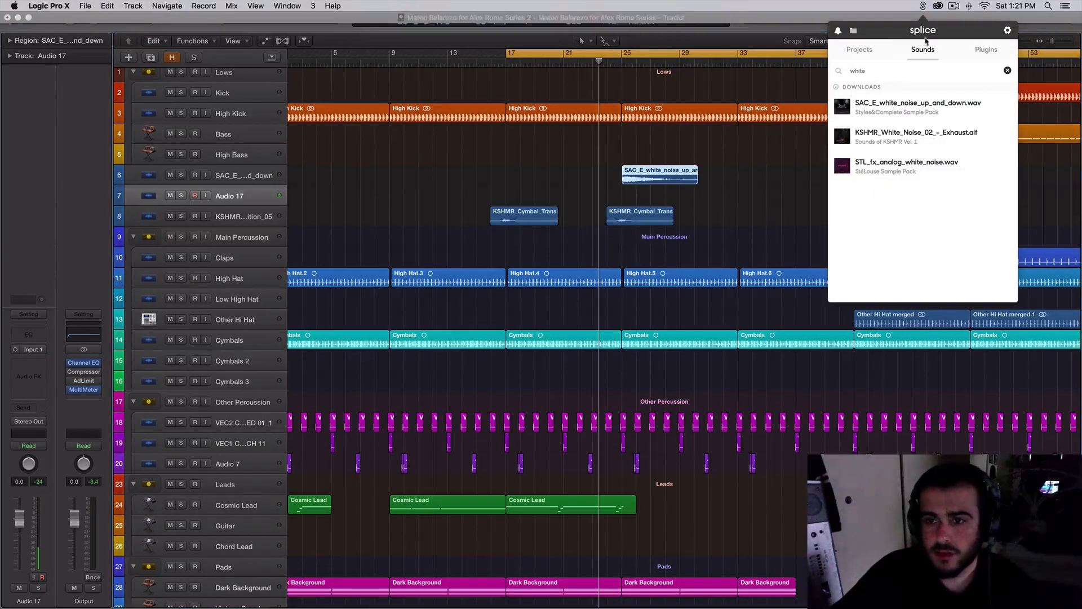
key(super+a)
key(BackSpace)
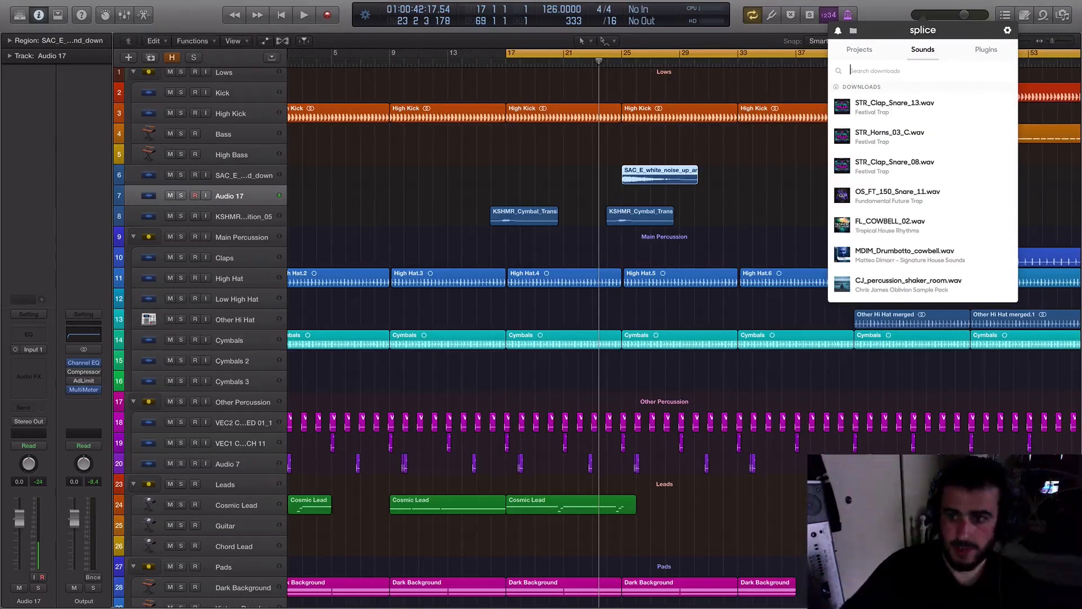
scroll(983, 186, down, 6)
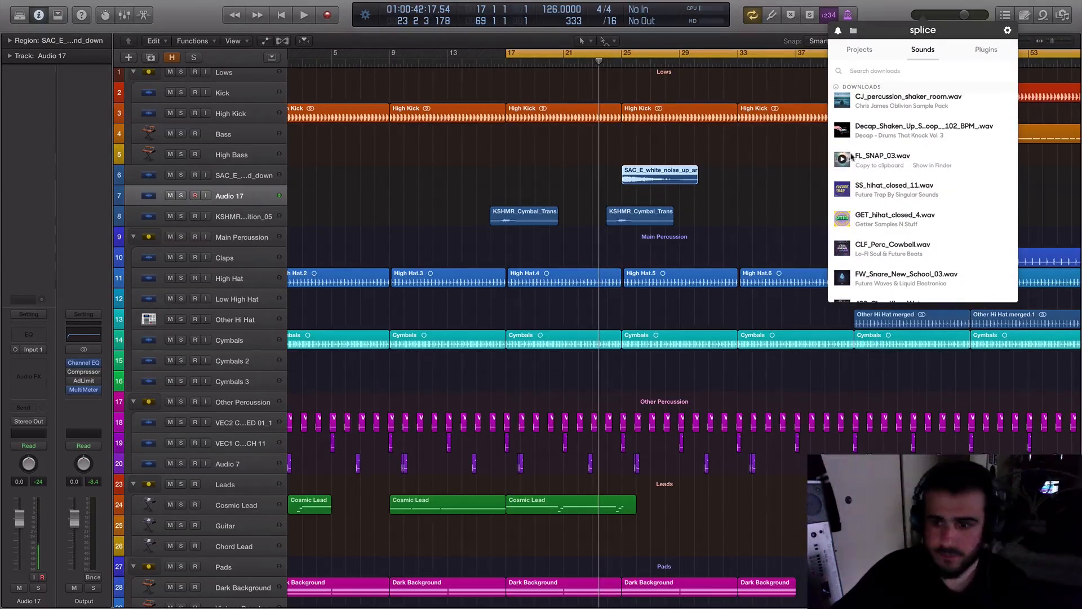
drag(632, 183, 549, 195)
click(527, 195)
- Move the white noise region and the second cymbal transition region eight bars later, with the white noise starting at bar 33
key(super+Right)
key(super+Right)
key(super+Left)
key(super+Left)
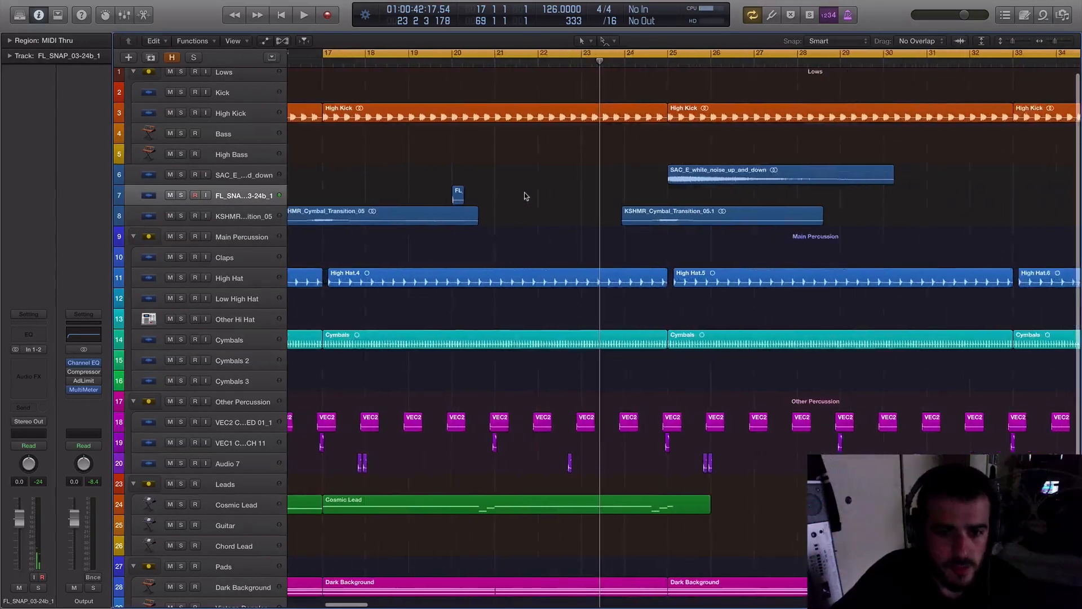
key(super+Left)
key(super+Left)
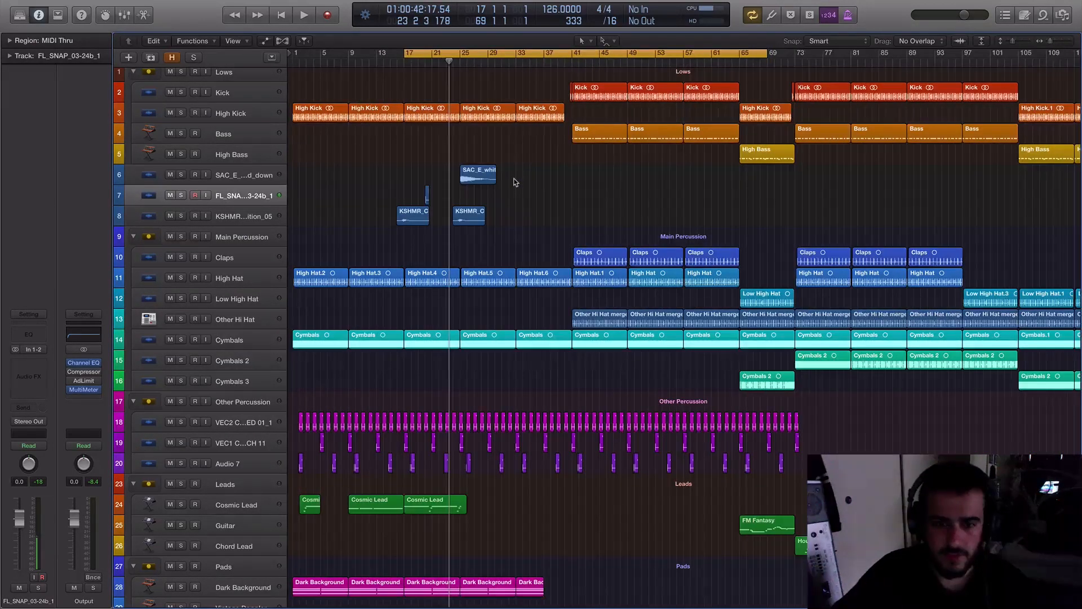
key(super+Right)
key(super+Right)
drag(536, 259, 656, 171)
scroll(506, 182, left, 1)
key(super+Right)
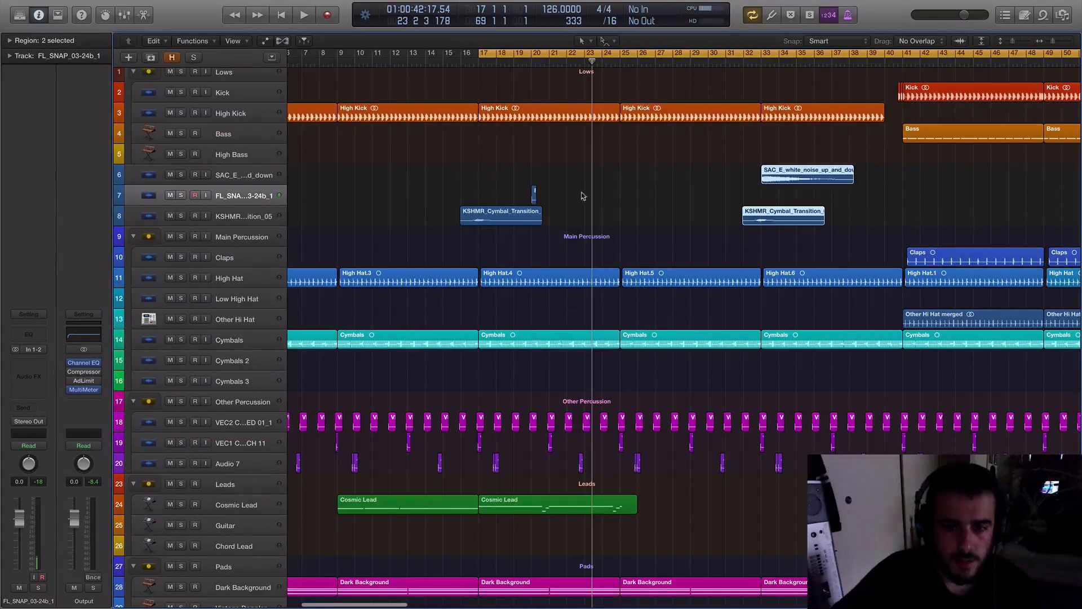
- Move the snap region to beat 2 of bar 17
click(550, 181)
key(super+Right)
key(super+Right)
key(super+Right)
scroll(550, 180, left, 5)
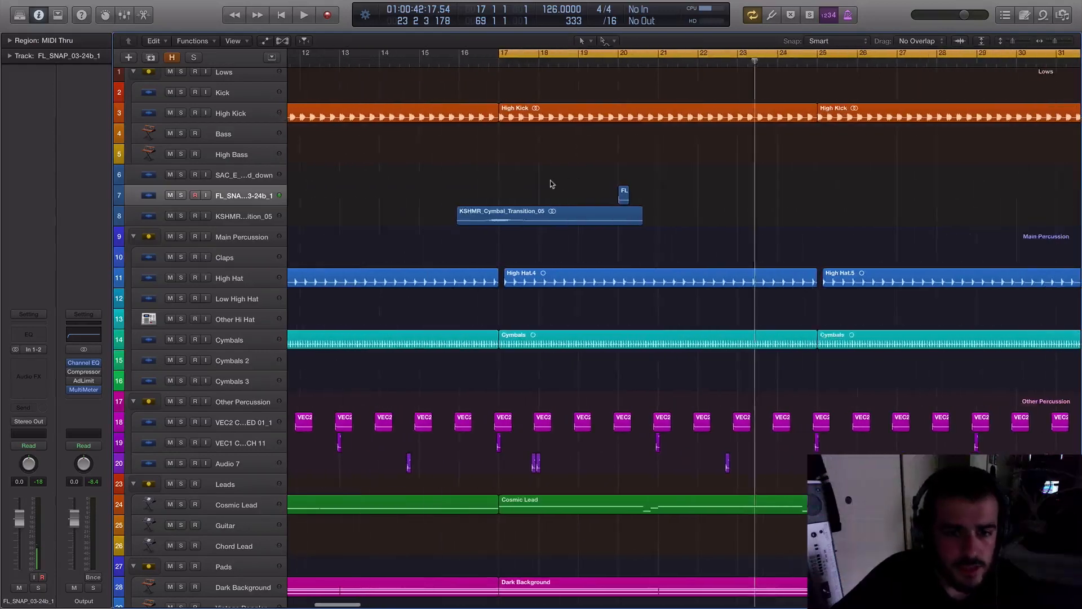
drag(650, 193, 541, 194)
key(super+Right)
key(super+Right)
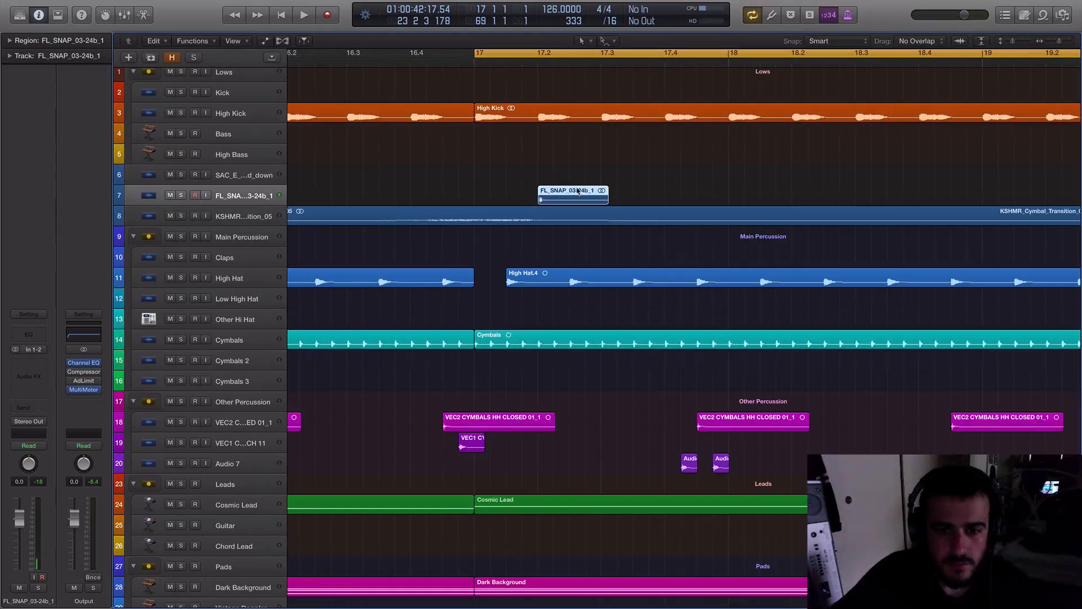
- Duplicate the snap onto beat 4 of bar 17, and copy the pair onto beats 2 and 4 of bar 18
key(super+r)
drag(647, 191, 702, 194)
shift+click(545, 196)
key(super+r)
scroll(539, 196, right, 5)
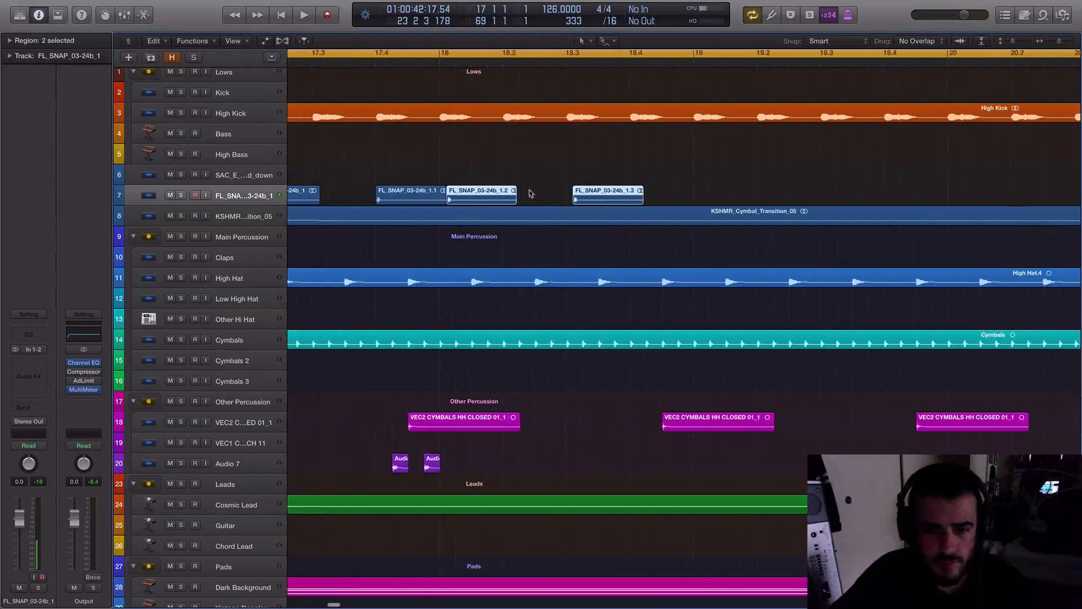
drag(483, 197, 446, 193)
- Duplicate the four snap regions and align the copies to start on beat 2 of bar 19
key(super+Left)
key(super+Left)
key(super+Left)
key(super+Left)
key(super+r)
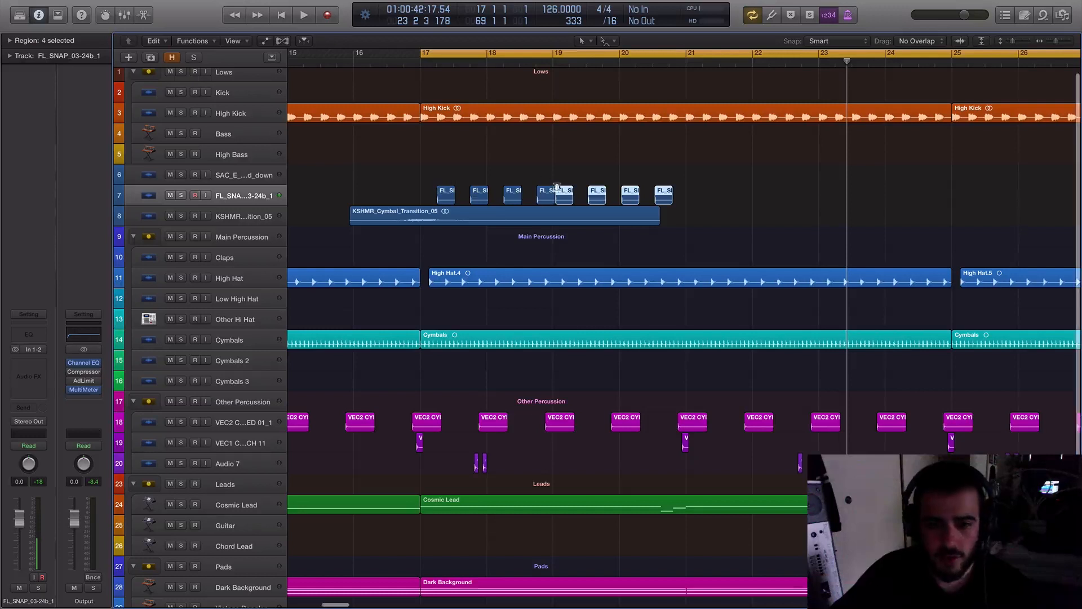
key(super+Right)
key(super+Right)
key(super+Right)
key(super+Right)
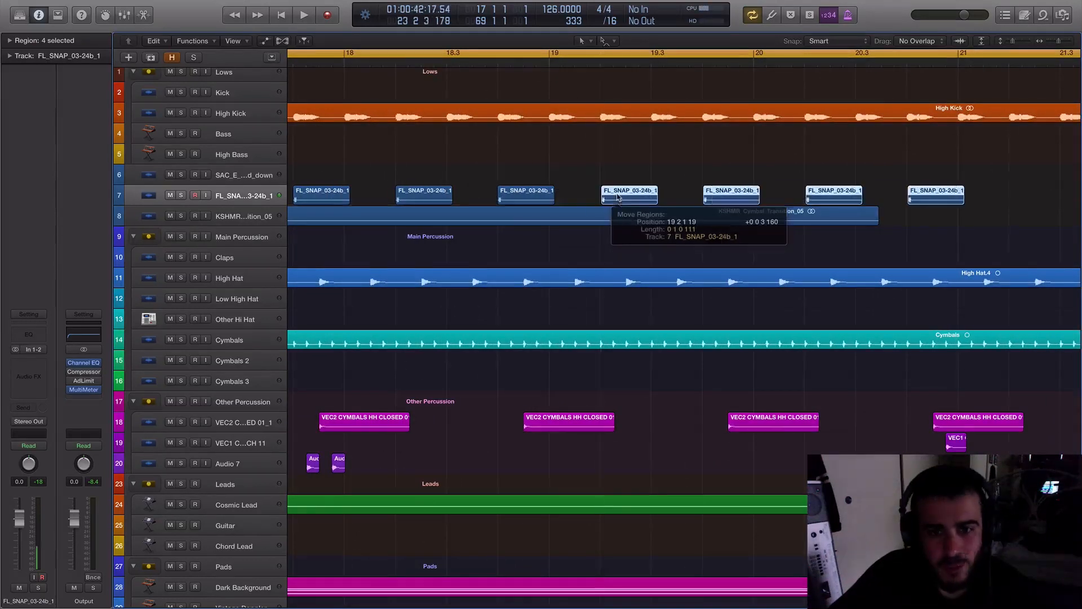
key(super+Right)
key(super+Right)
key(super+Right)
key(super+Right)
mouse_move(641, 195)
mouse_down()
mouse_move(625, 194)
mouse_move(635, 193)
mouse_up()
- Duplicate the eight snap regions and align the copies to start on beat 2 of bar 21
key(super+Left)
key(super+Left)
key(super+Left)
key(super+Left)
key(super+Left)
key(super+Left)
key(super+Left)
key(super+Left)
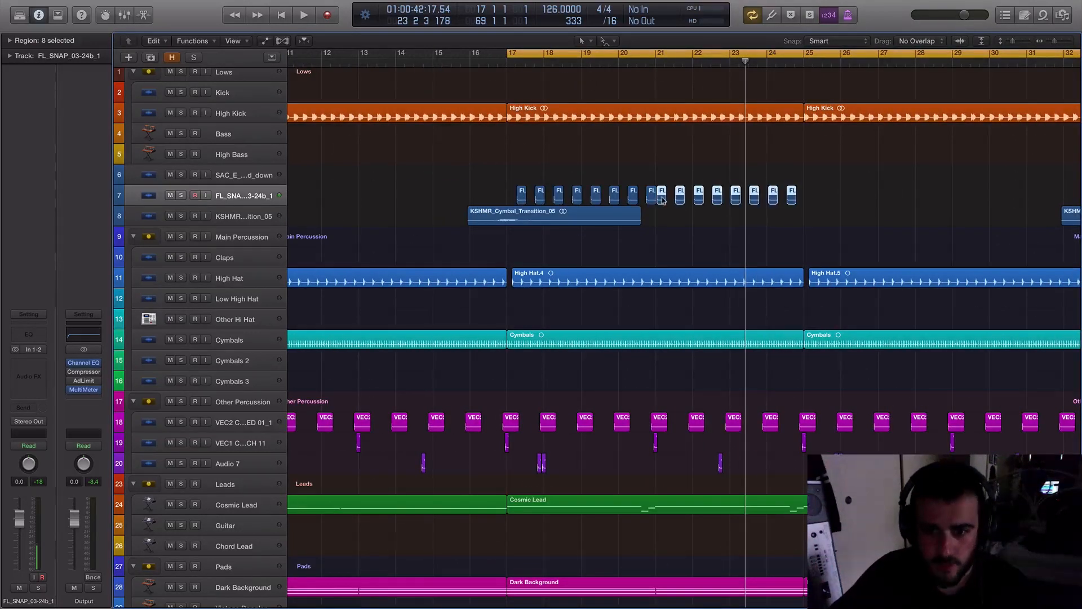
key(super+Right)
key(super+Right)
key(super+Right)
drag(663, 200, 714, 201)
key(super+Right)
key(super+Right)
key(super+Right)
key(super+Right)
- Duplicate all sixteen snap regions and align the copies to start on beat 2 of bar 25
key(super+Left)
key(super+Left)
key(super+Left)
key(super+Left)
key(super+Left)
key(super+Left)
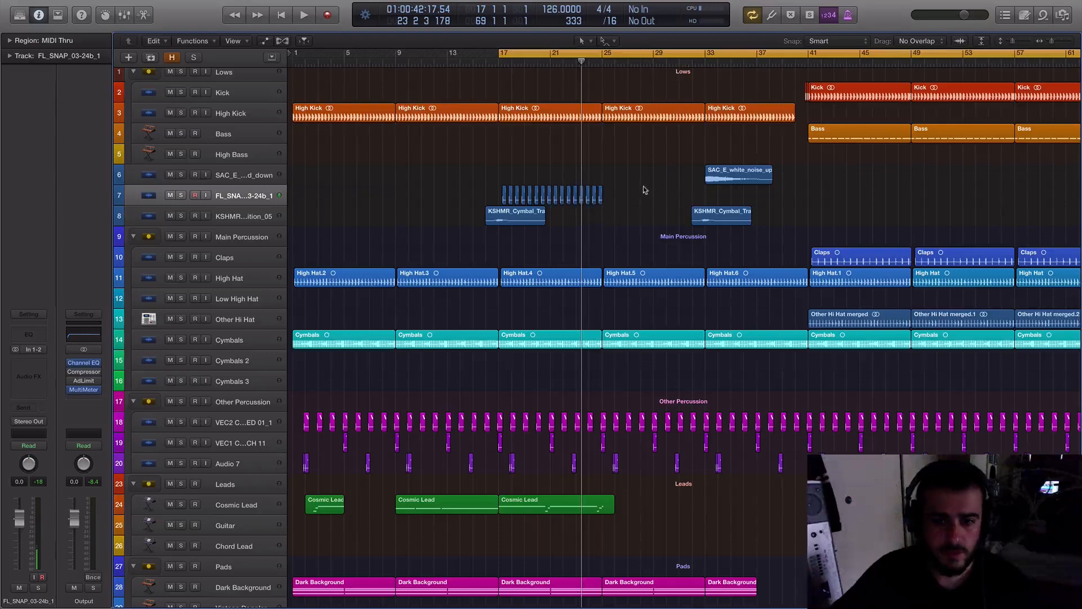
key(super+r)
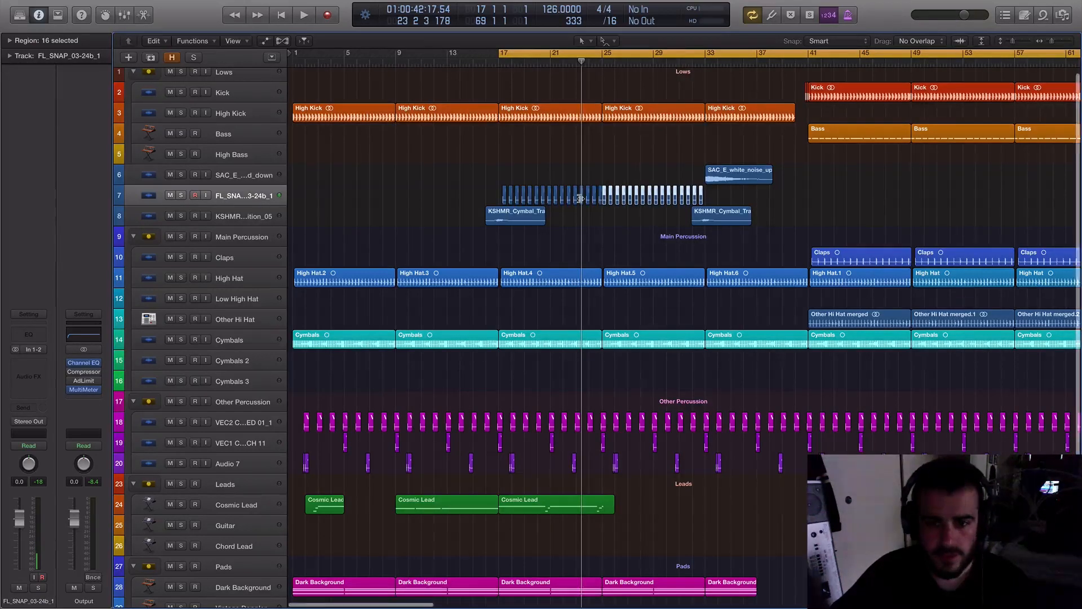
scroll(581, 197, up, 8)
drag(615, 194, 677, 194)
key(super+Right)
key(super+Right)
key(super+Right)
key(super+Right)
key(super+Right)
key(super+Right)
- Lower the snap track's volume to about -22.5 dB while playing the arrangement from bar 17
scroll(677, 194, down, 10)
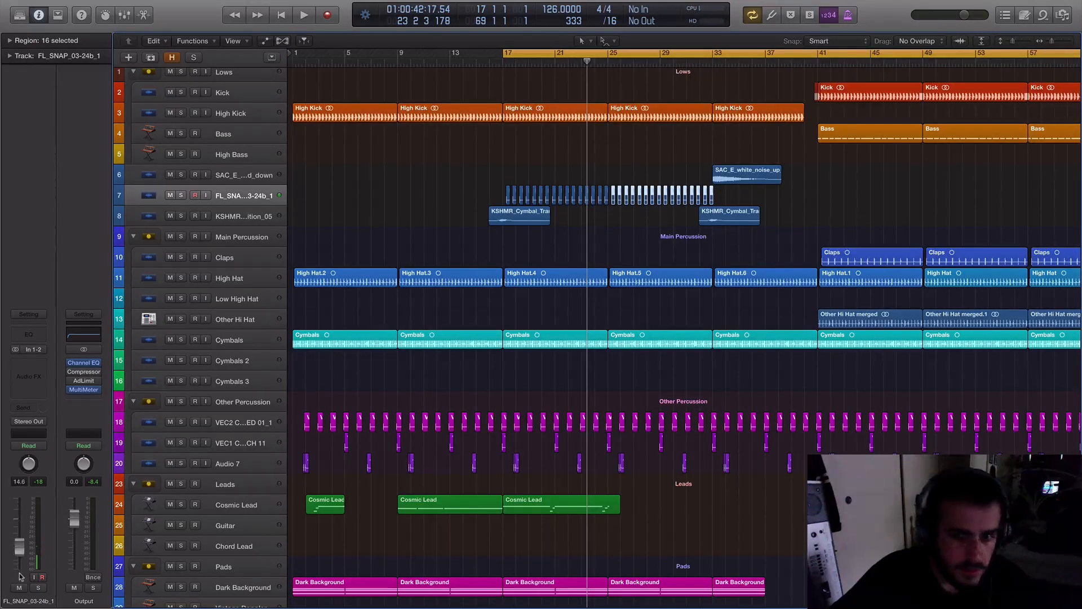
key(space)
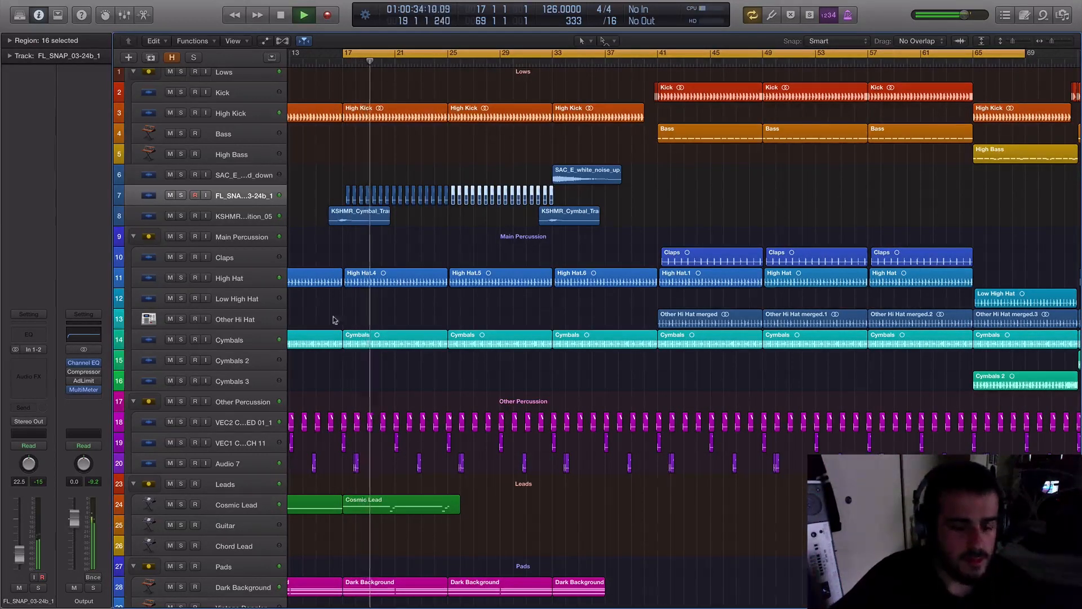
- Shift all 32 snap regions slightly earlier as a group to tighten their alignment with the kick beats
drag(568, 199, 312, 194)
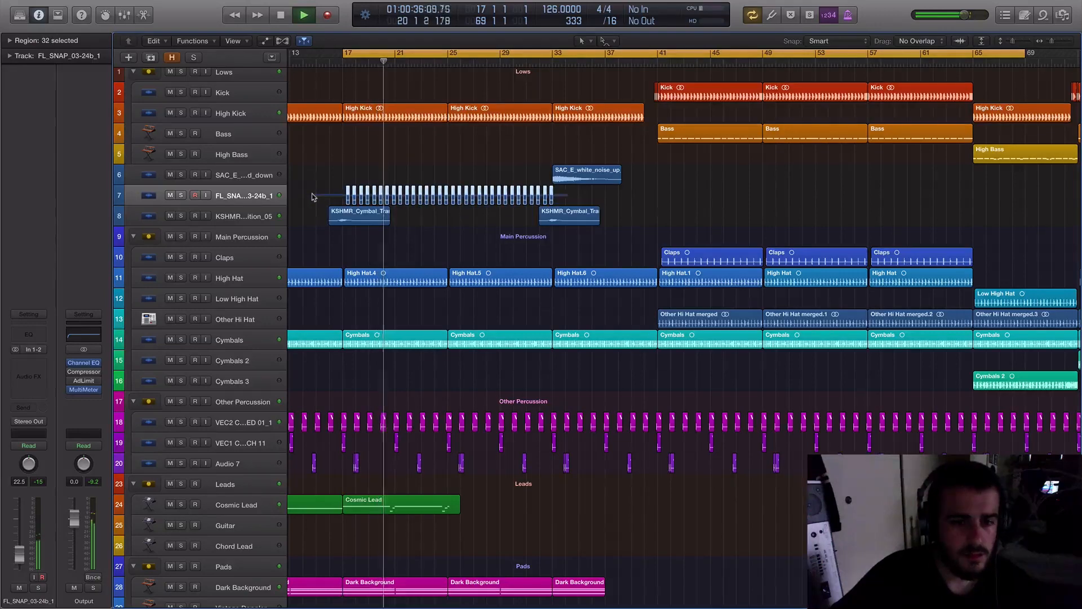
key(super+Right)
key(super+Right)
key(super+Right)
key(super+Right)
key(super+Right)
key(super+Right)
key(super+Right)
key(super+Right)
key(super+Right)
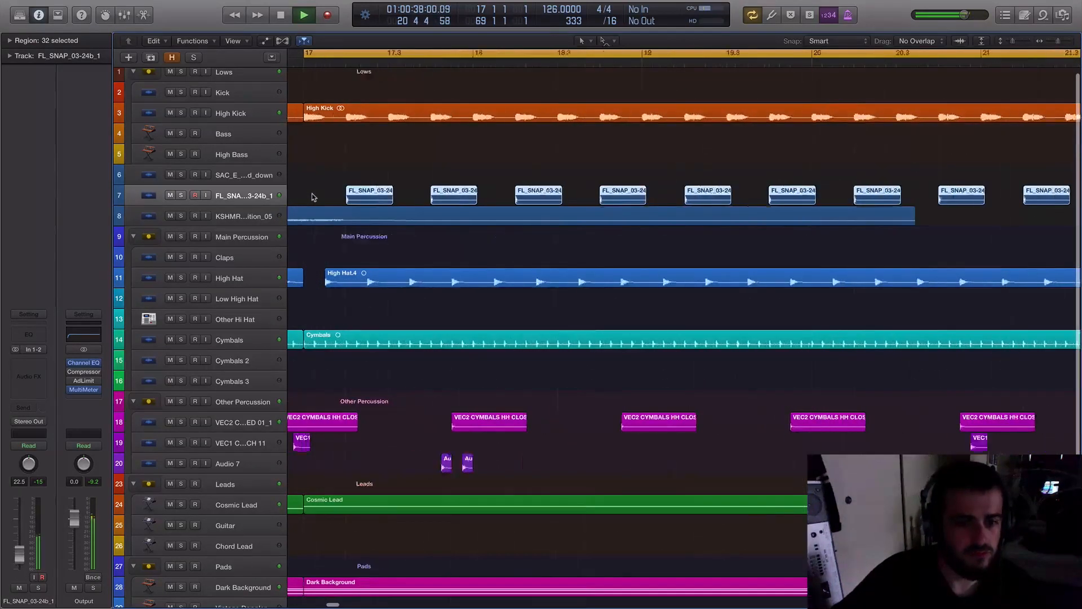
key(space)
key(super+Right)
key(super+Right)
key(super+Right)
key(super+Right)
key(super+Right)
key(super+Right)
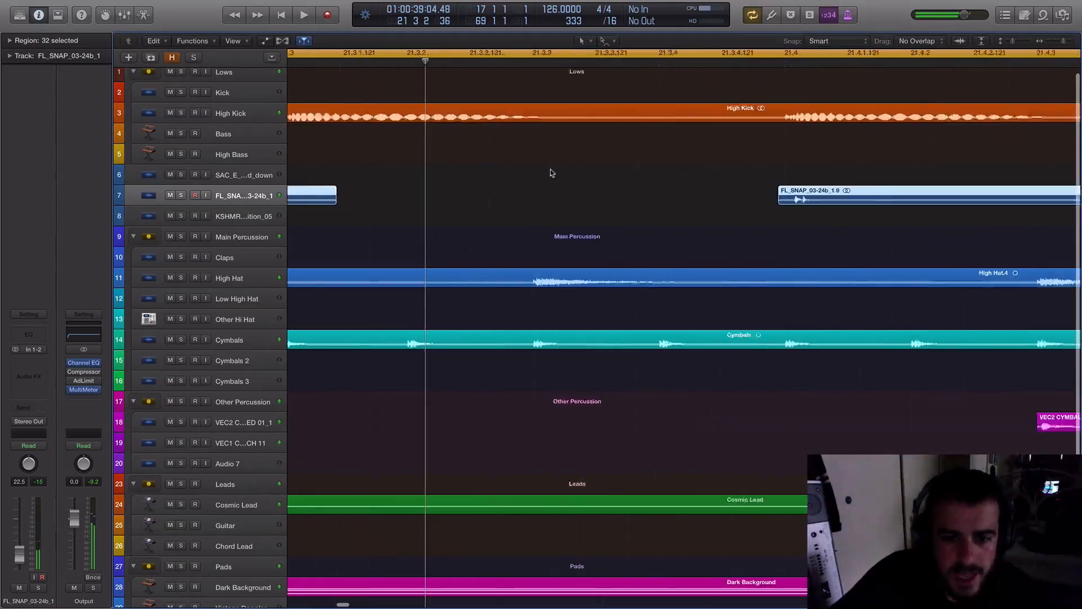
scroll(737, 184, right, 5)
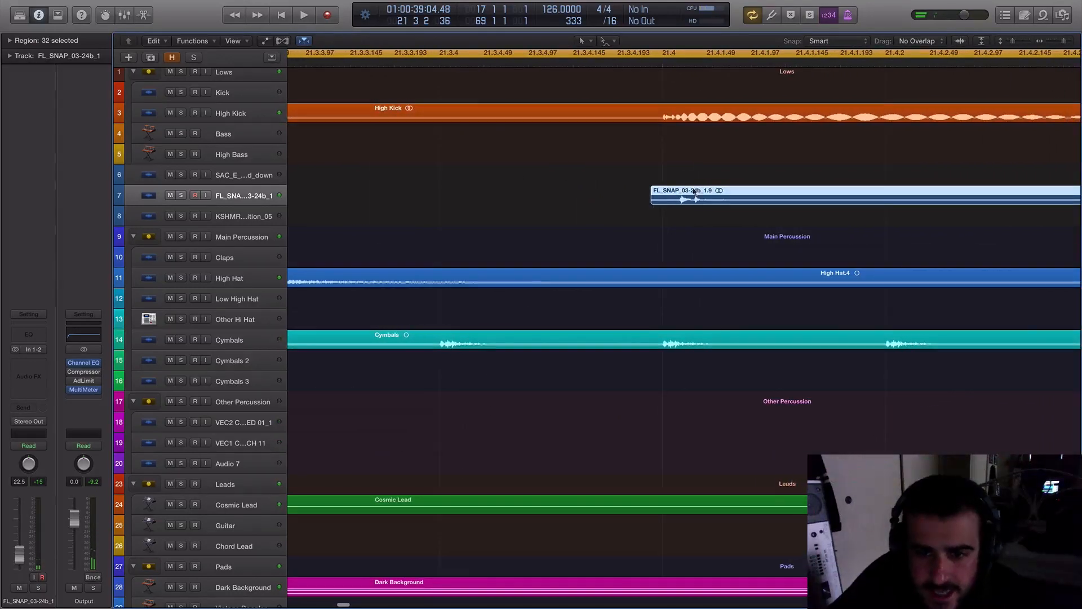
drag(714, 198, 690, 200)
- Play the arrangement from bar 17 to check the timing of the shifted snaps against the kick
key(space)
key(super+Left)
key(super+Left)
key(super+Left)
key(super+Left)
key(super+Left)
key(super+Left)
key(super+Left)
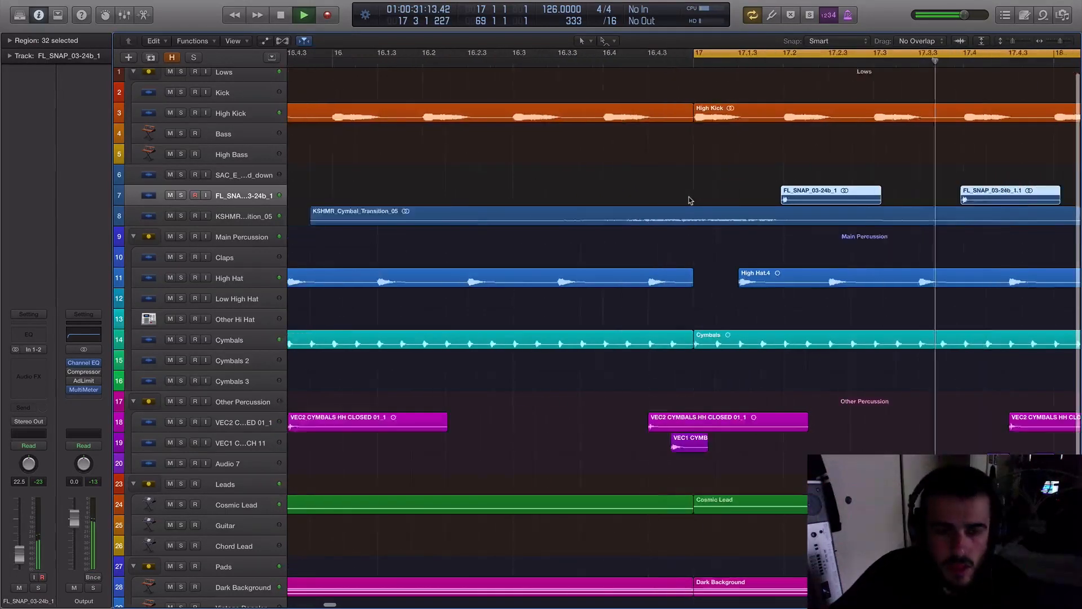
scroll(690, 200, right, 5)
scroll(691, 200, right, 4)
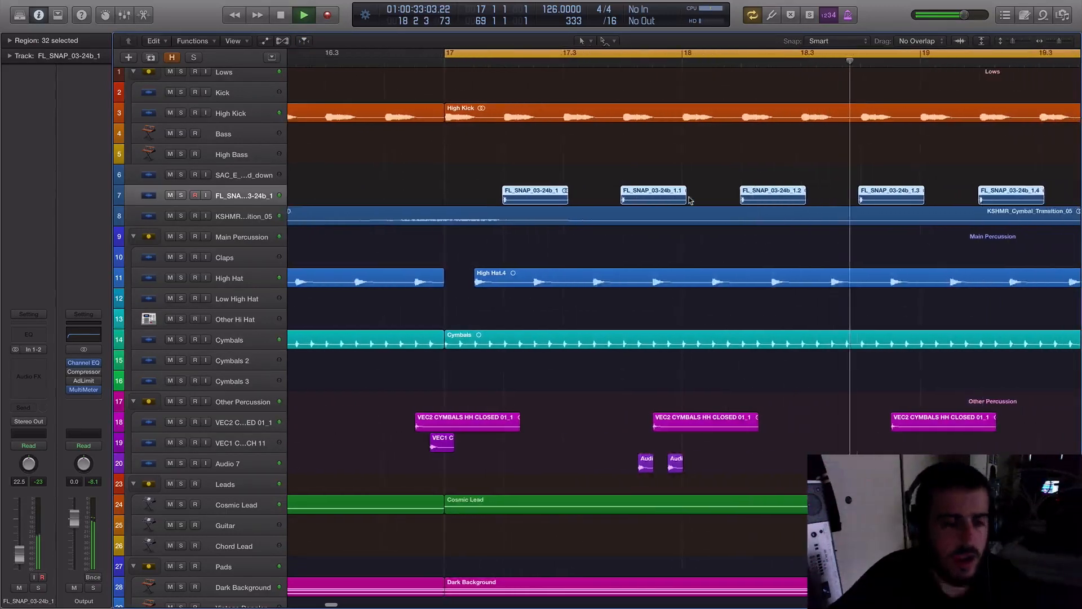
key(super+Left)
key(super+Left)
key(super+Left)
key(super+Left)
key(super+Left)
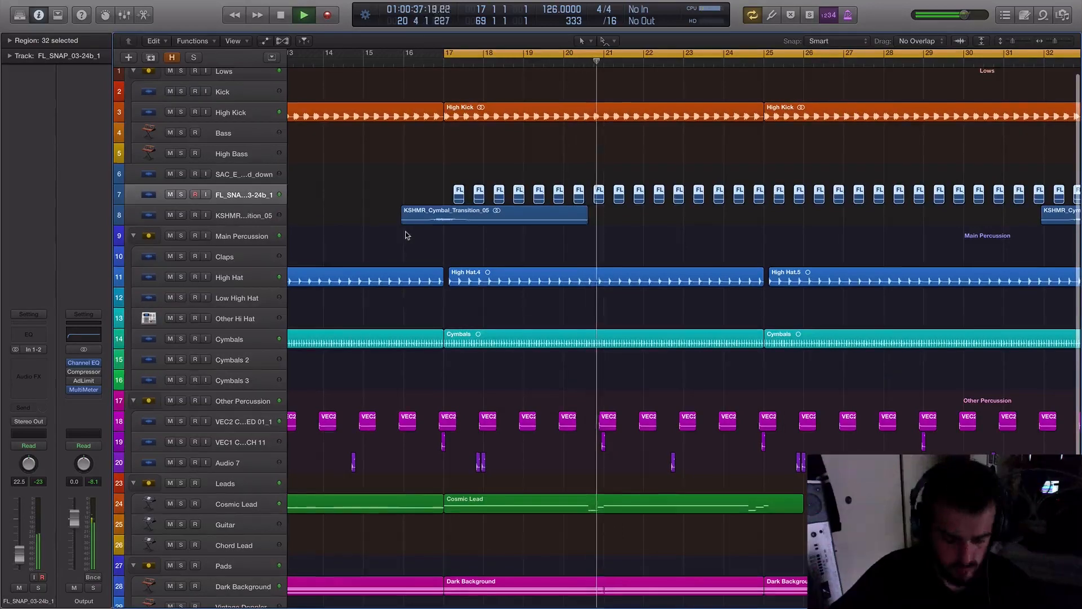
scroll(406, 235, right, 3)
key(space)
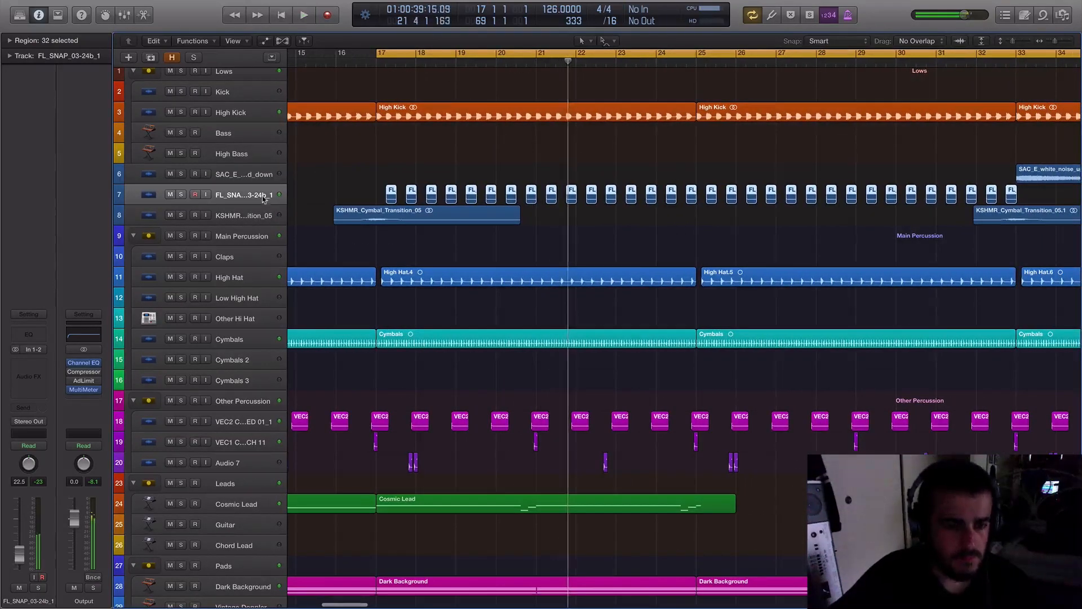
- Create one new audio track directly below the snap track
mouse_move(202, 3)
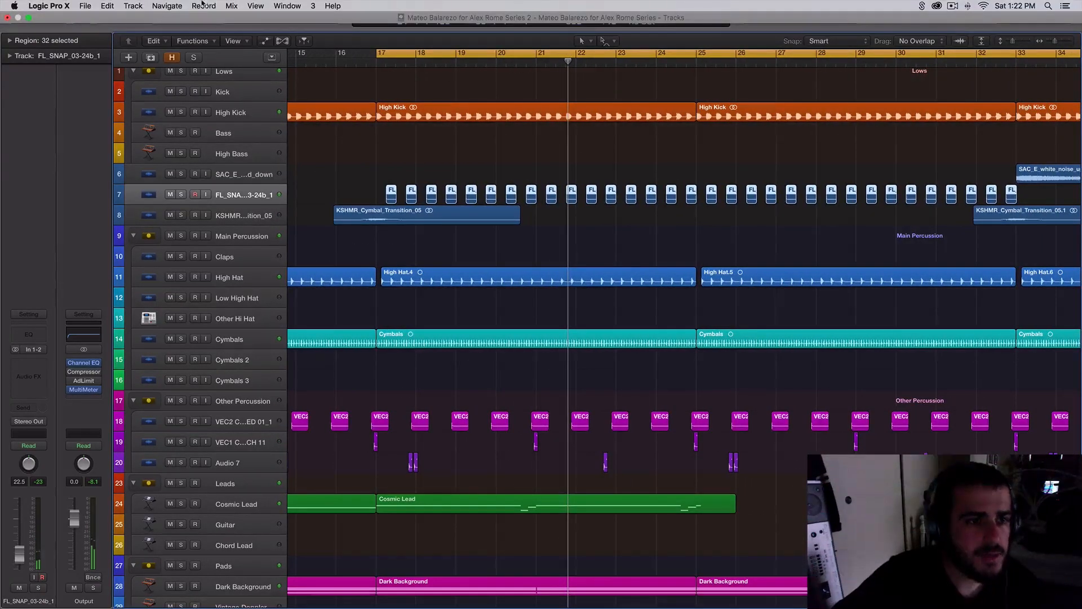
click(131, 57)
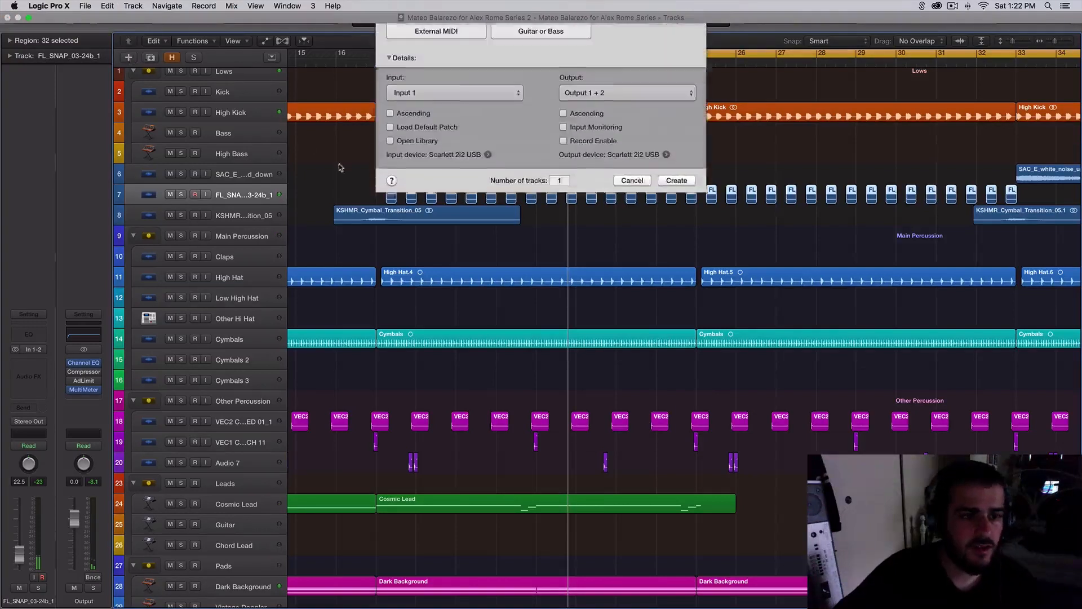
click(676, 190)
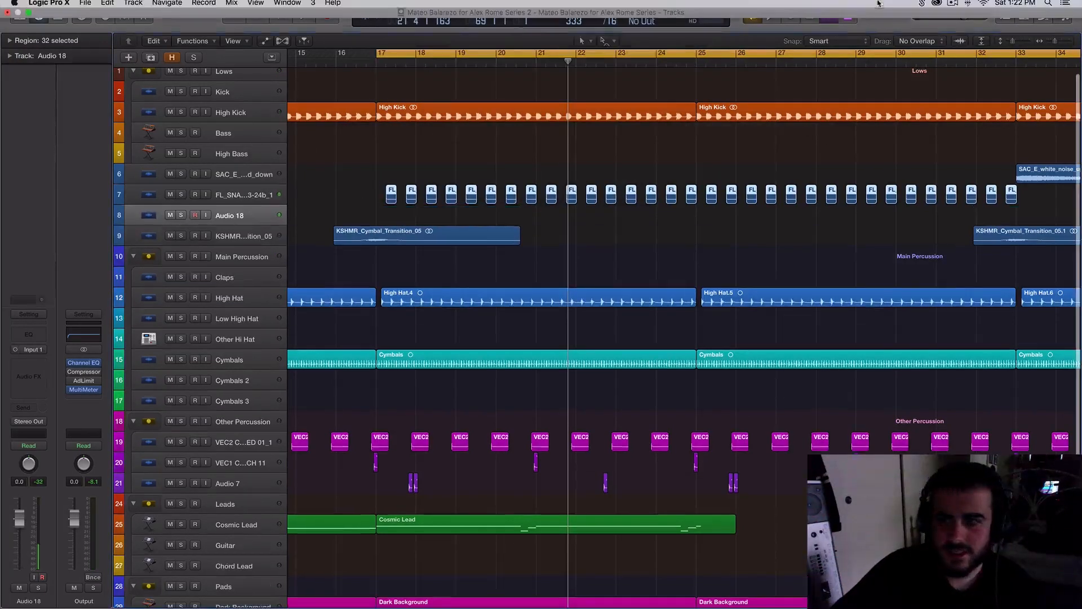
- Find the KSHMR_Reverse_Crash_02 sample in Splice and place it on the new track, ending at beat 4 of bar 17
click(921, 5)
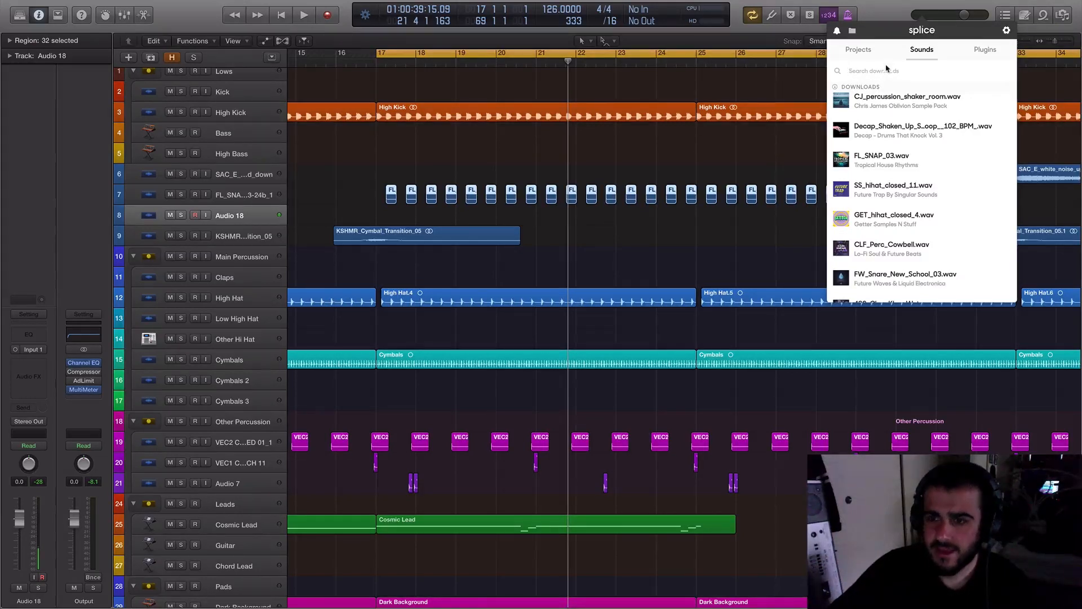
text(rever)
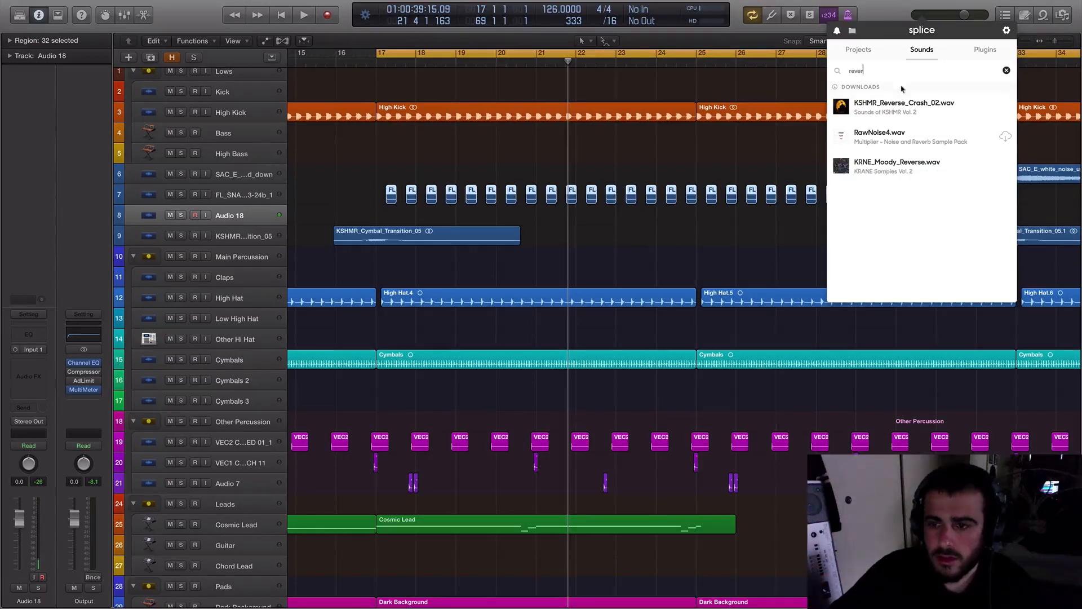
drag(718, 129, 873, 259)
scroll(403, 217, up, 10)
drag(918, 224, 800, 215)
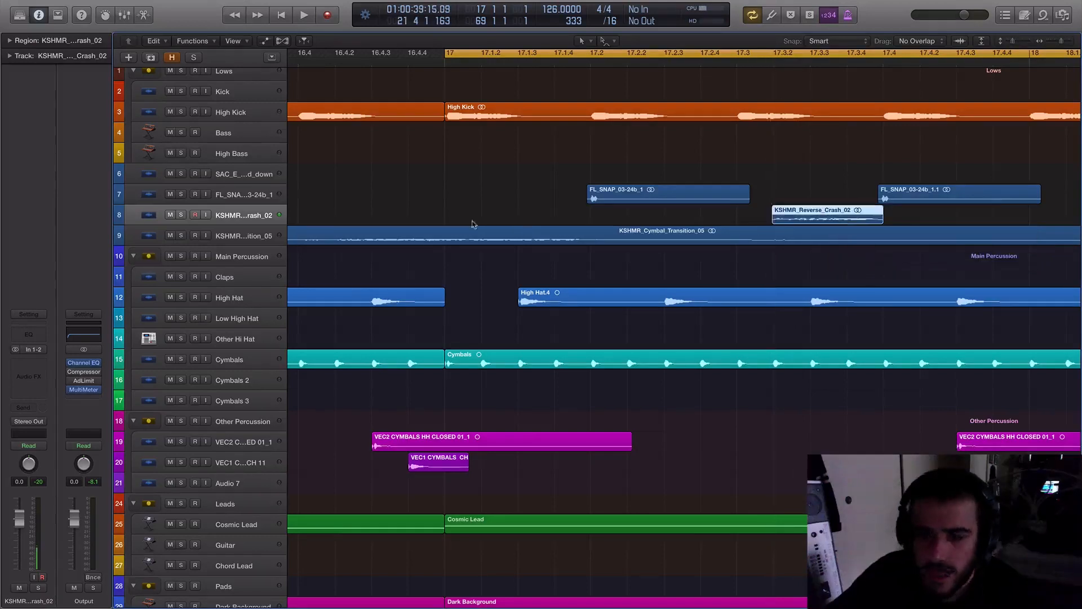
- Assign the Fade Tool as the secondary pointer tool
scroll(621, 176, right, 5)
click(603, 41)
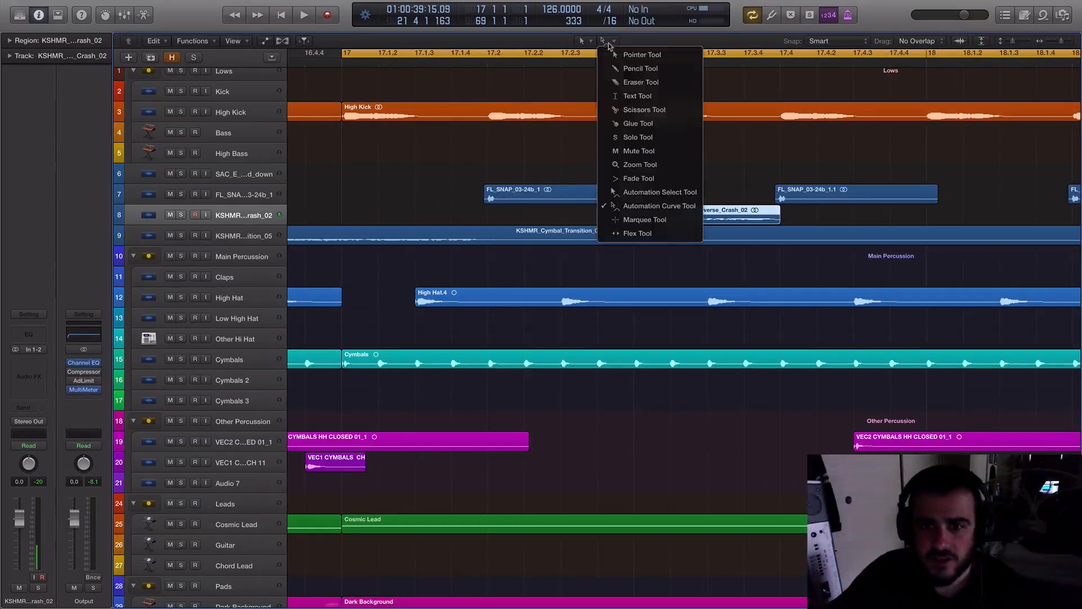
click(616, 178)
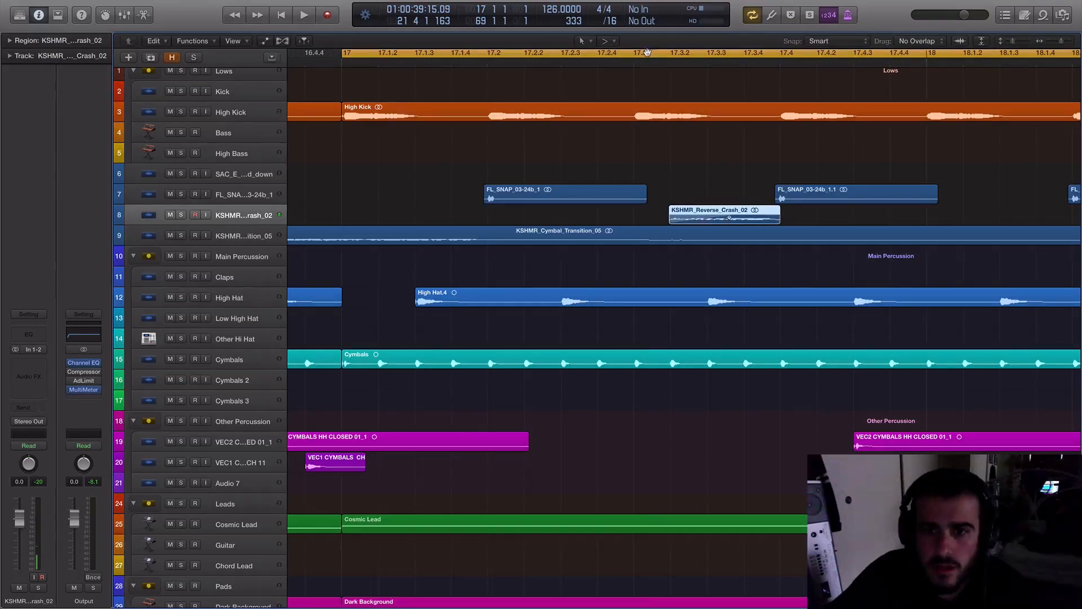
- Cycle from beat 3 of bar 17 into bar 18 and lower the reverse crash track to -17.4 dB during playback
drag(647, 52, 1047, 52)
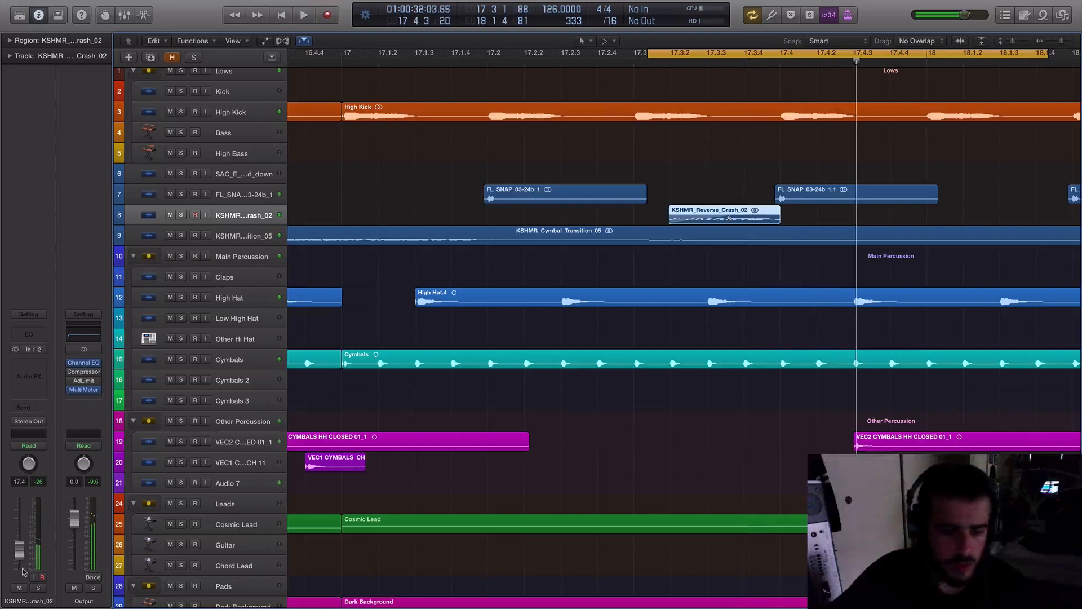
key(space)
key(space)
- Duplicate the reverse crash region and align the copy to lead into beat 4 of bar 18
scroll(654, 252, down, 5)
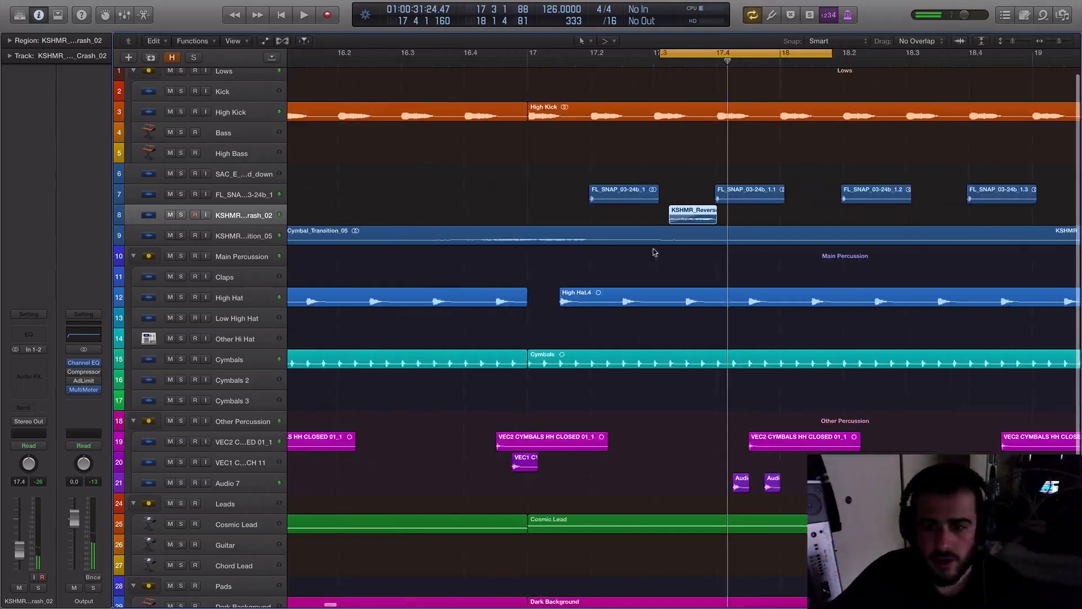
key(super+r)
scroll(690, 215, right, 4)
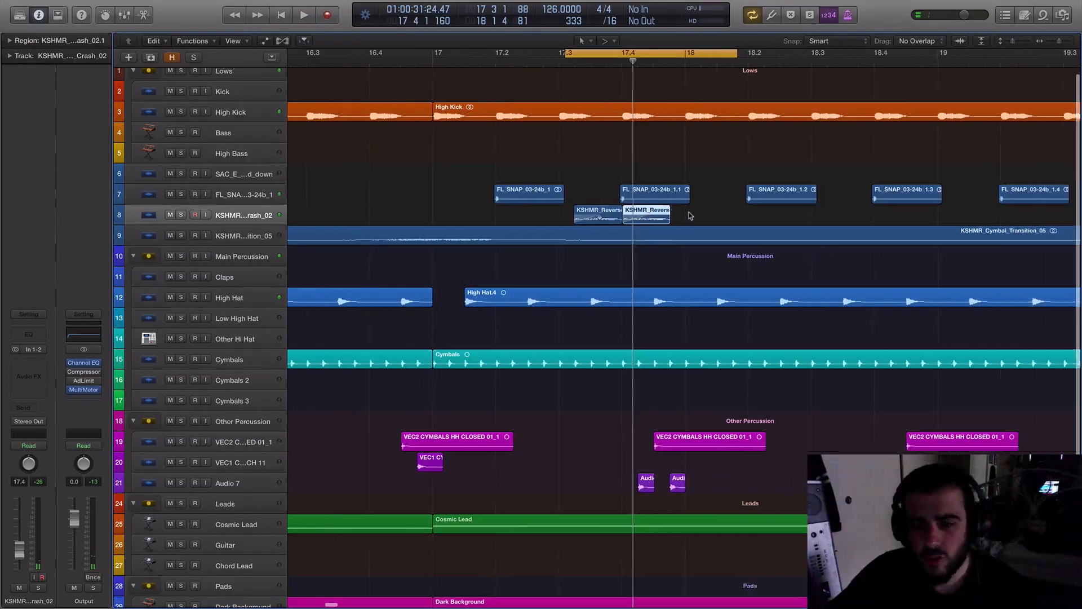
drag(637, 220, 840, 222)
key(super+Right)
key(super+Right)
key(super+Right)
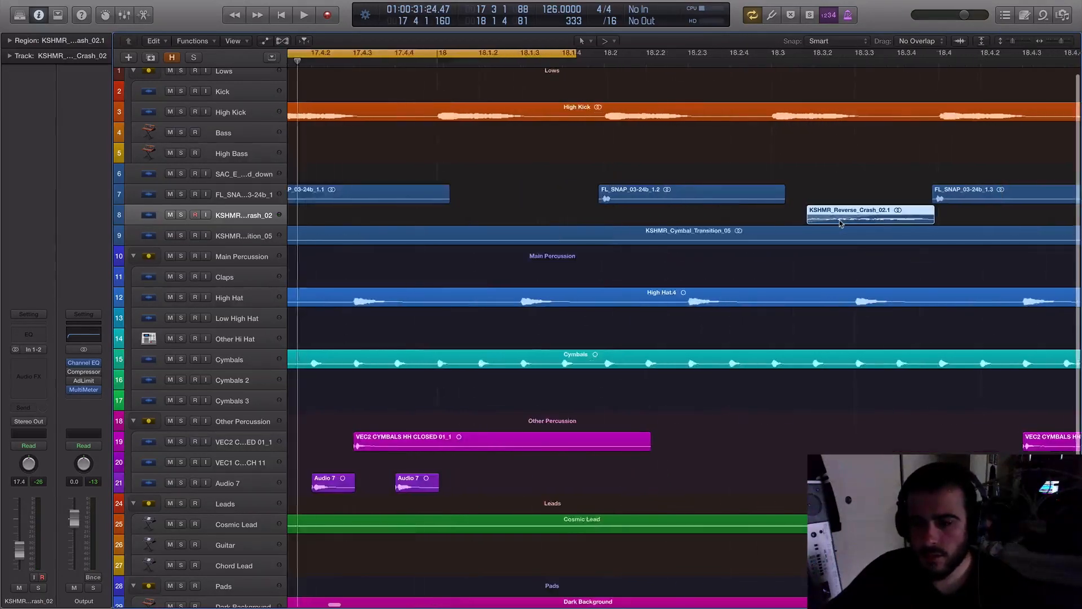
scroll(837, 223, right, 5)
drag(686, 220, 687, 220)
- Duplicate the two reverse crash regions and align the copies to lead into beat 4 of bars 19 and 20
key(super+Left)
key(super+Left)
key(super+Left)
key(super+Left)
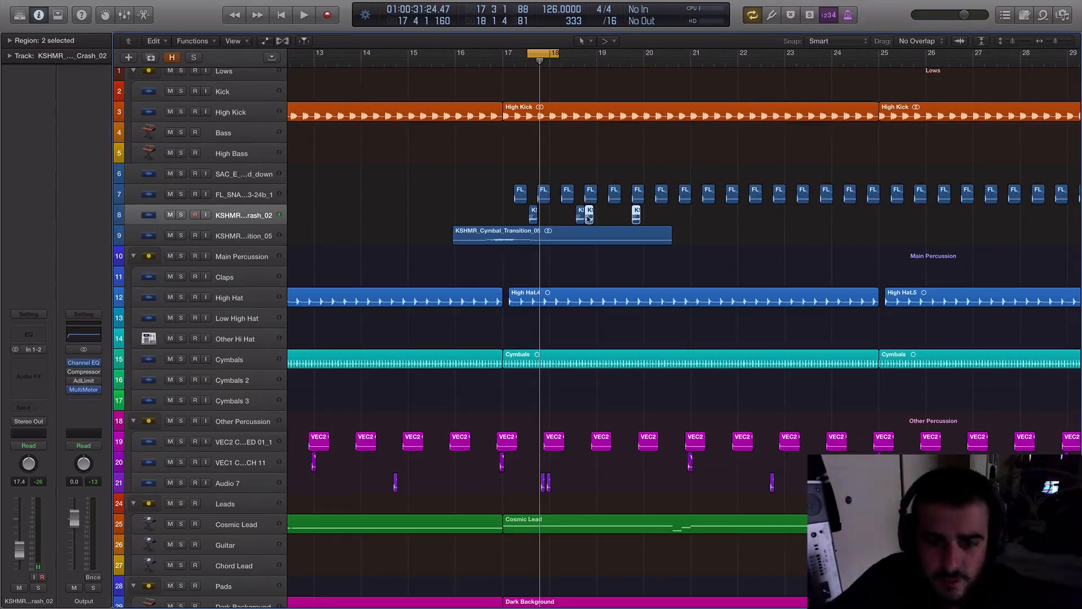
drag(591, 220, 624, 220)
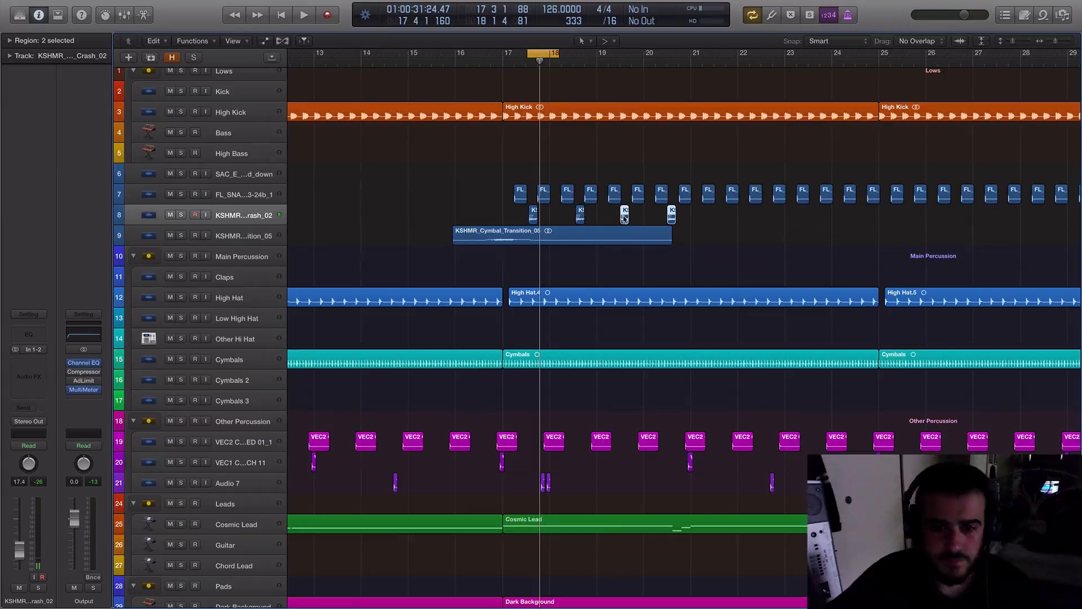
key(super+Right)
key(super+Right)
key(super+Right)
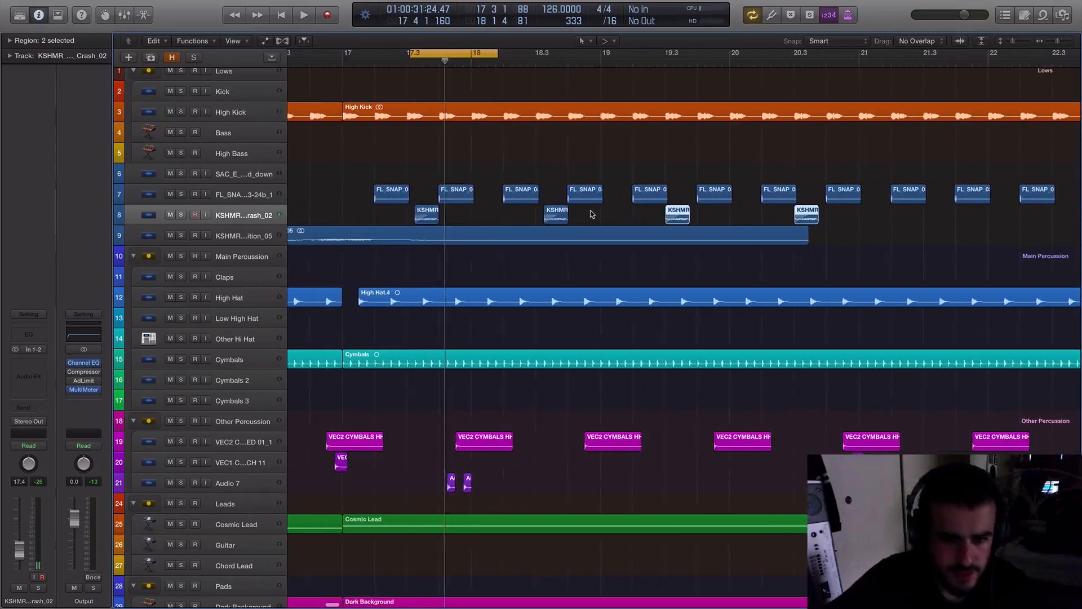
drag(676, 219, 691, 218)
key(super+Right)
key(super+Right)
key(super+Right)
key(super+Right)
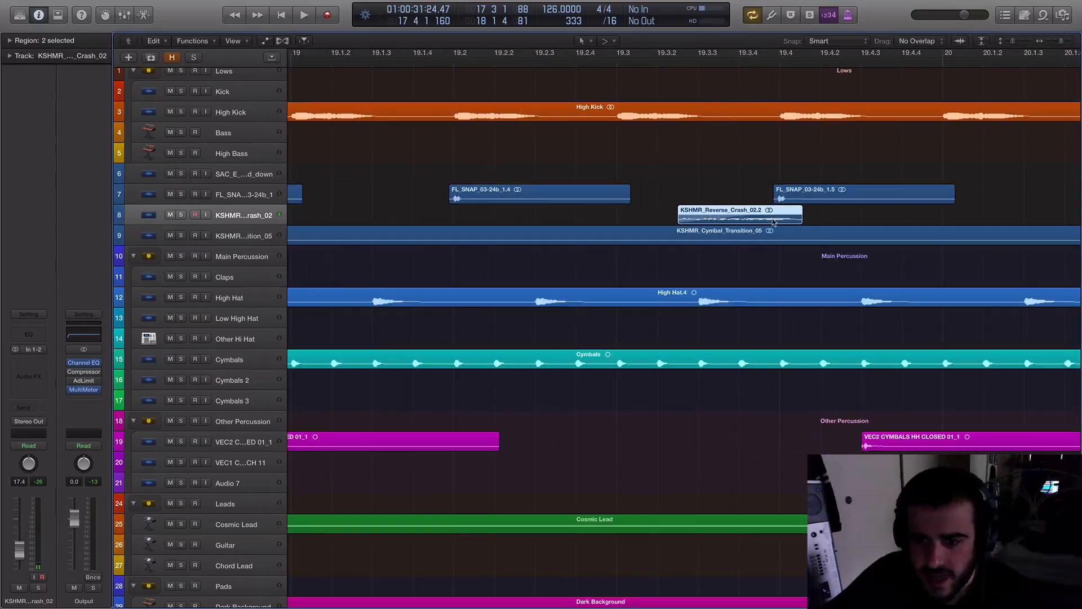
drag(774, 222, 752, 222)
- Duplicate the four reverse crash regions and align the copies to lead into beat 4 of bars 21 to 24
key(super+Left)
key(super+Left)
key(super+Left)
key(super+Left)
key(super+Left)
key(super+Left)
key(super+Left)
key(super+Left)
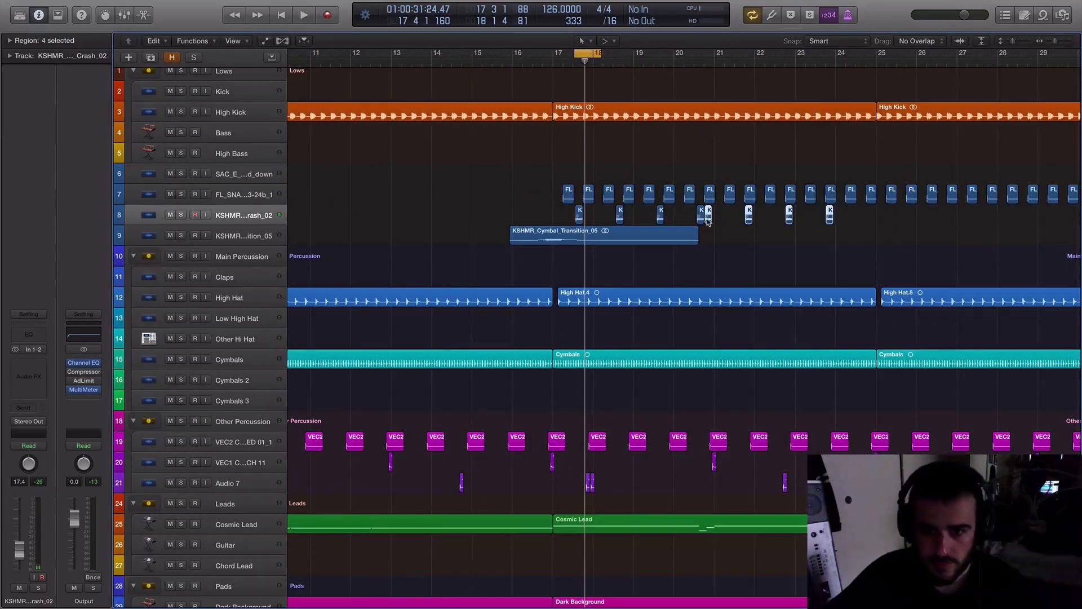
key(super+Right)
key(super+Right)
key(super+Right)
key(super+Right)
key(super+Right)
drag(728, 214, 914, 222)
scroll(914, 218, right, 3)
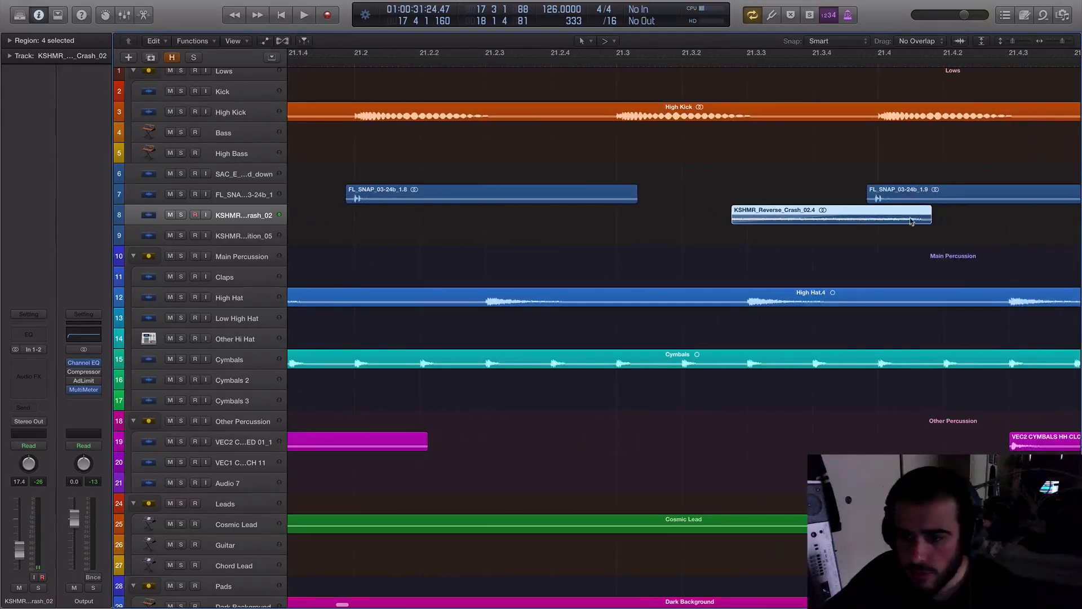
drag(893, 218, 866, 227)
- Duplicate the eight reverse crash regions and align the copies to lead into beat 4 of bars 25 to 32
key(super+Left)
key(super+Left)
key(super+Left)
key(super+Left)
key(super+Left)
key(super+Left)
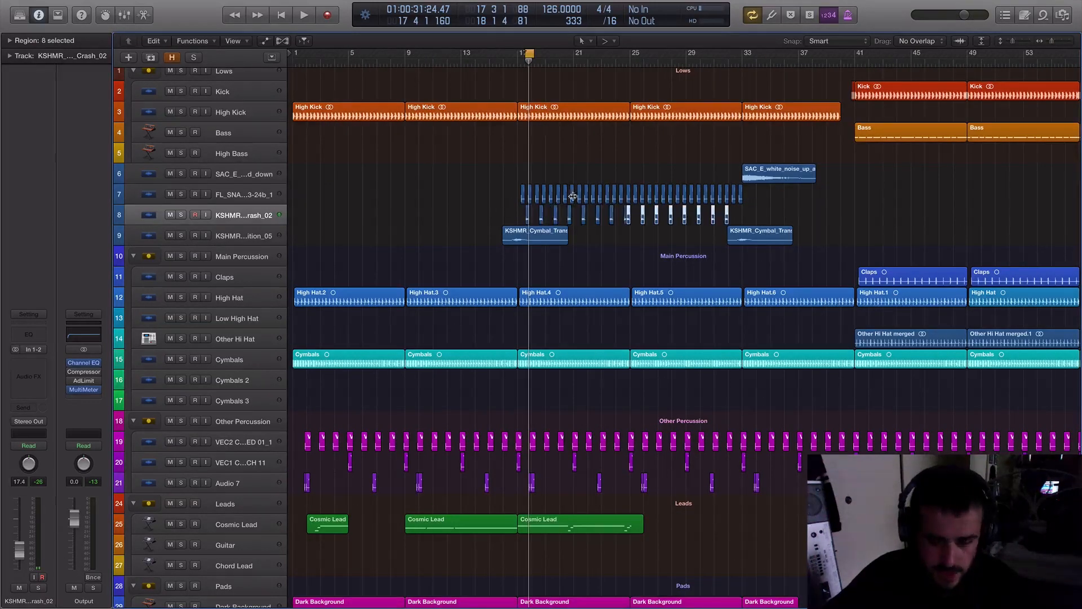
key(super+Right)
key(super+Right)
key(super+Right)
key(super+Right)
key(super+Right)
key(super+Right)
drag(654, 224, 806, 223)
key(super+Right)
key(super+Right)
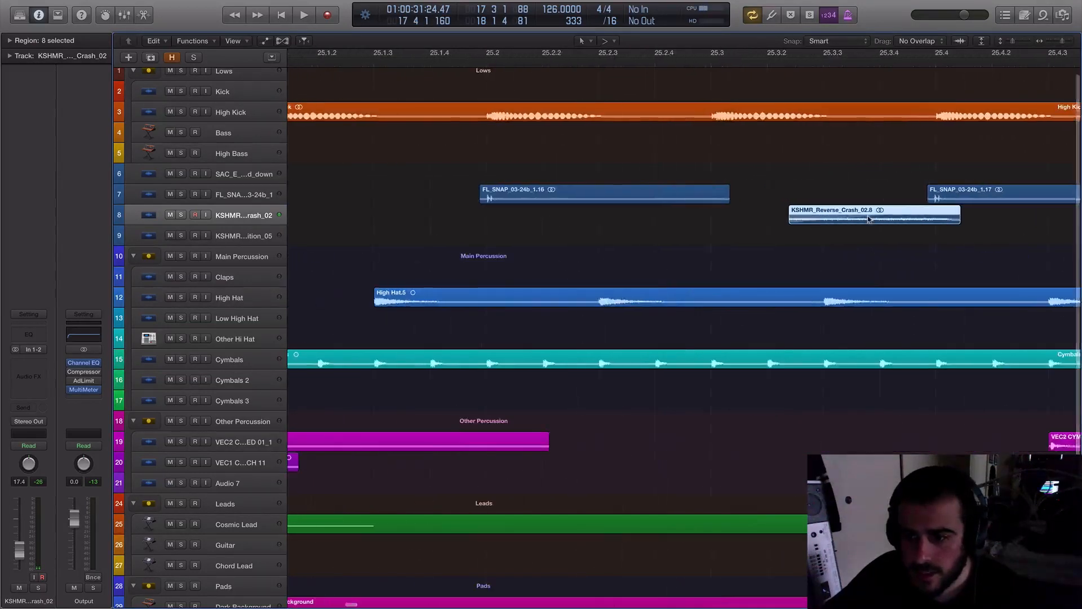
drag(925, 215, 900, 219)
- Set the cycle range from bar 17 to bar 33
key(super+Left)
key(super+Left)
key(super+Left)
key(super+Left)
key(super+Left)
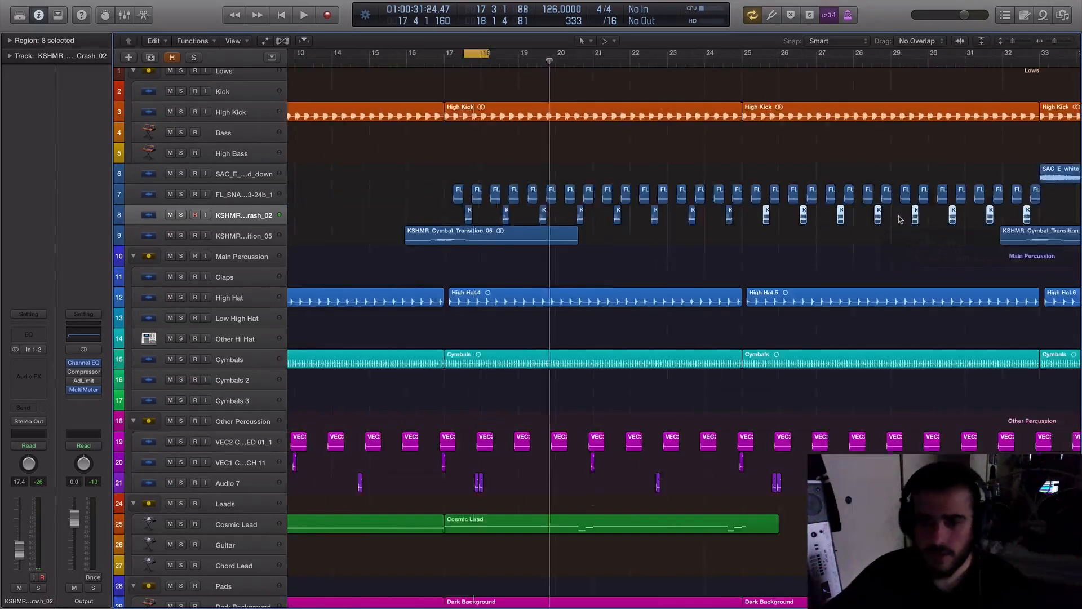
drag(573, 54, 1009, 55)
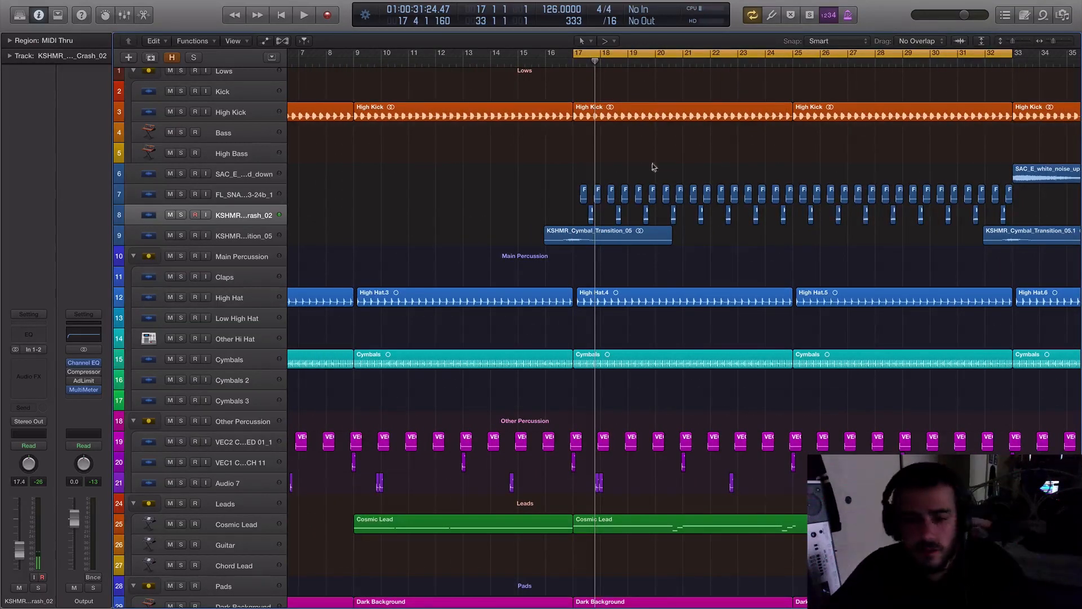
- Lower the KSHMR cymbal transition track's volume to -22.0 dB while playing the cycle from bar 17
click(220, 239)
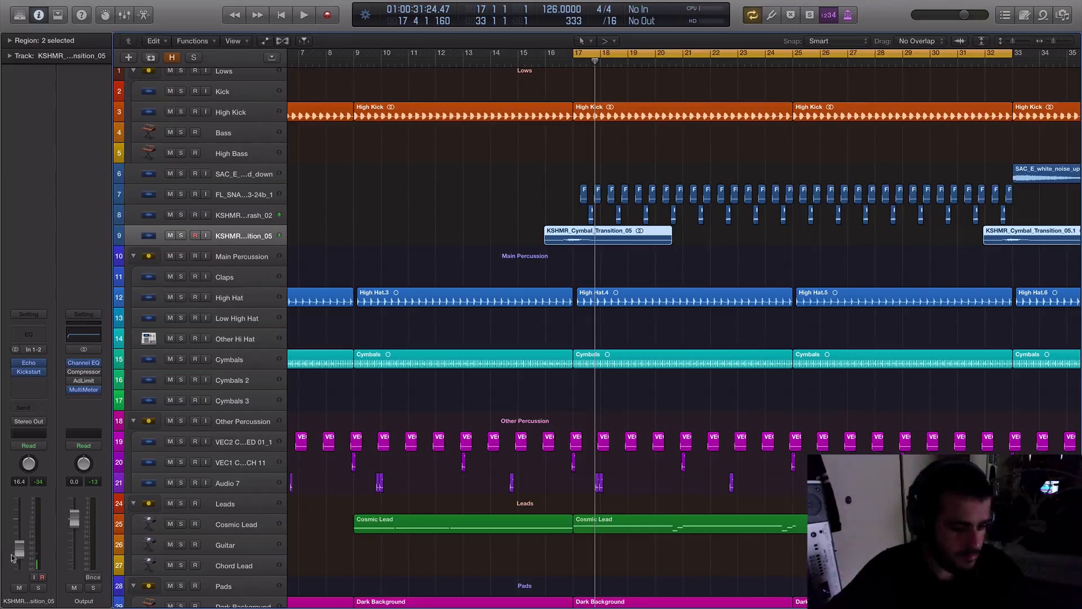
key(space)
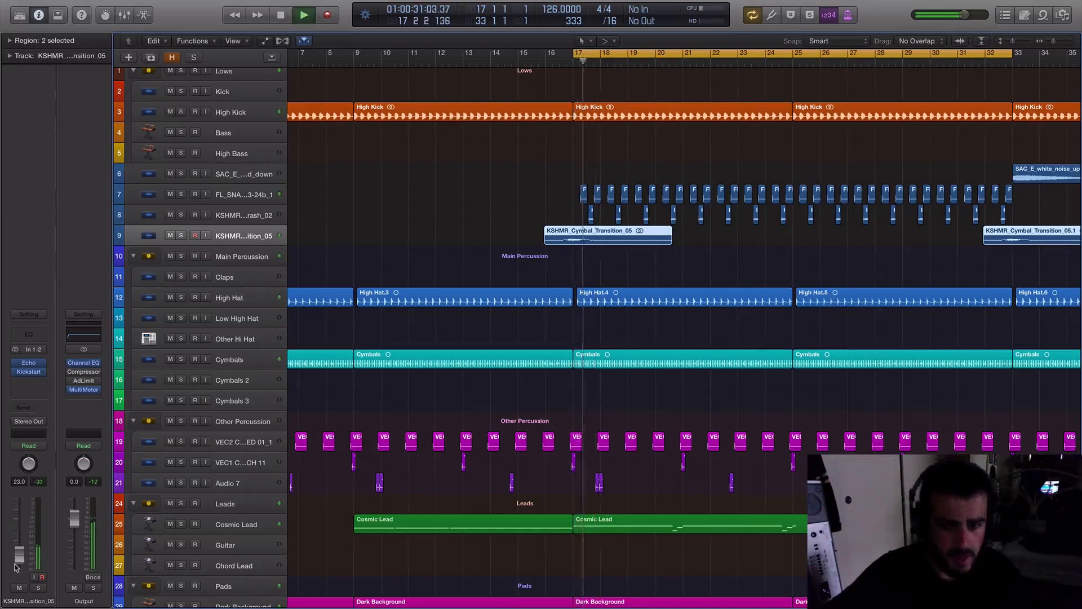
drag(19, 555, 17, 558)
key(space)
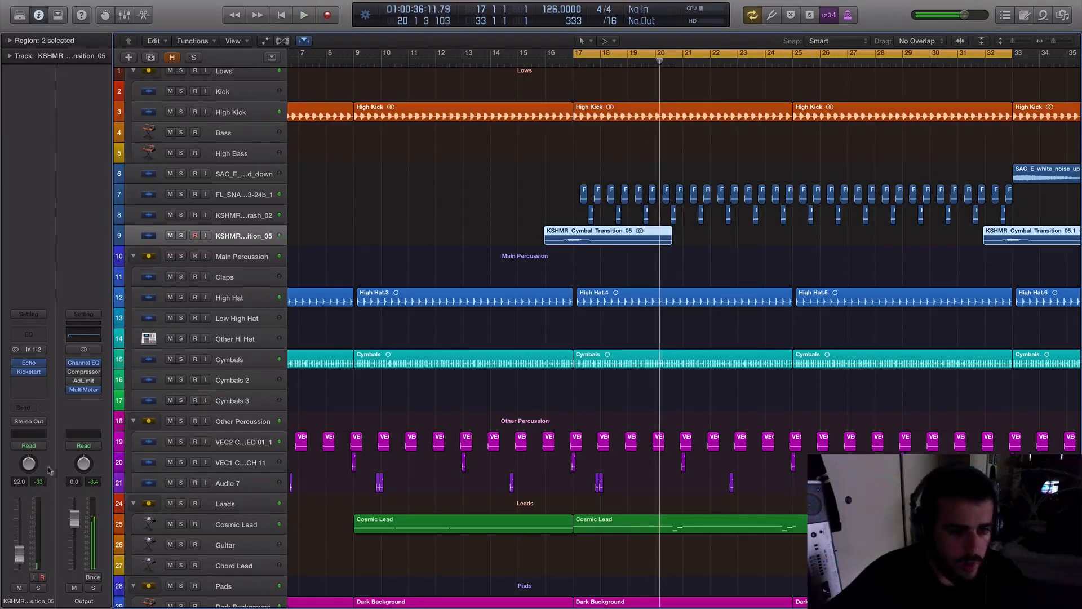
- Lower the reverse crash track's volume to -33.0 dB while playing the cycle from bar 17
click(254, 216)
key(space)
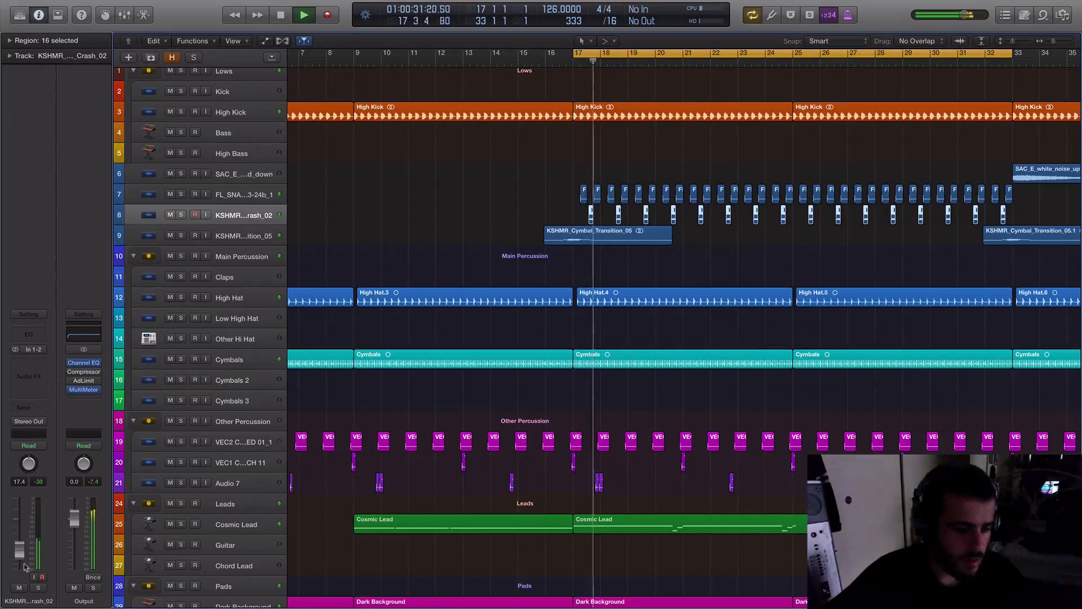
drag(20, 552, 19, 563)
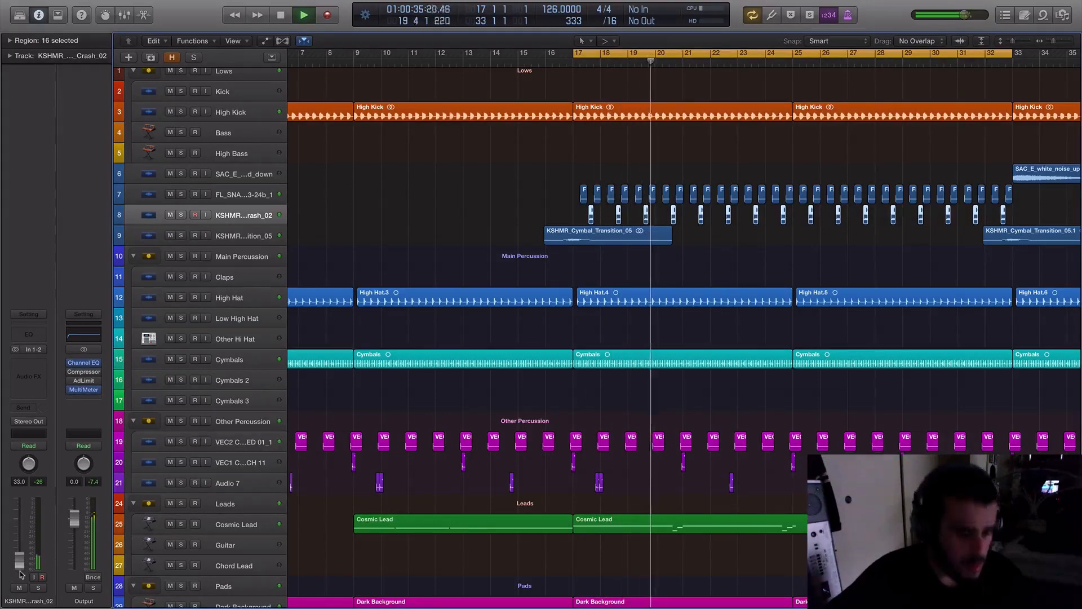
- Insert the Nicky Romero Kickstart plug-in in stereo on the reverse crash track and set its mix to 96%
click(34, 363)
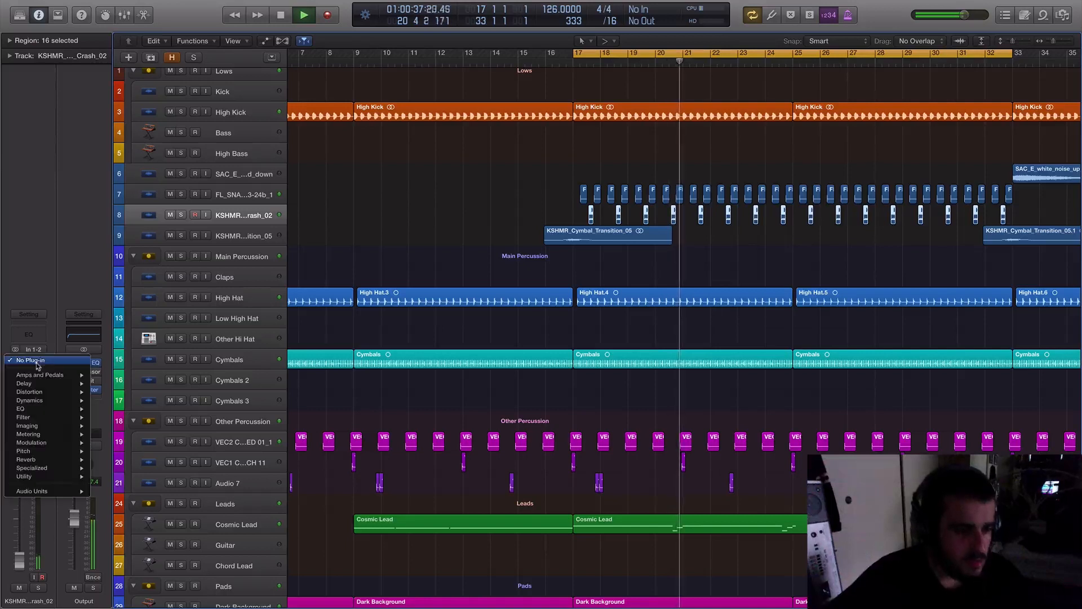
mouse_move(56, 490)
mouse_move(151, 526)
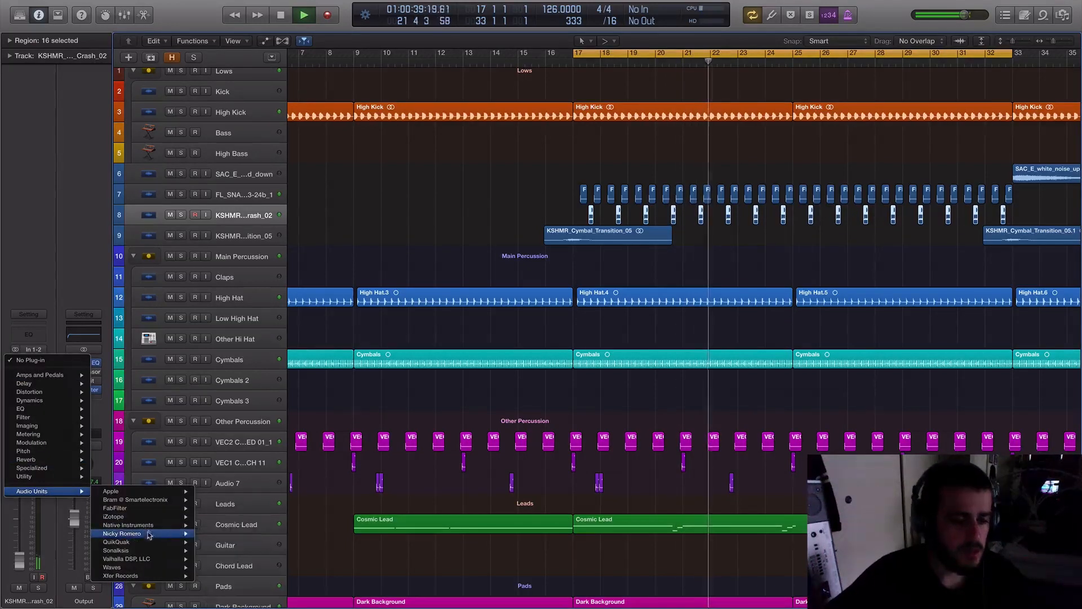
mouse_move(225, 533)
click(273, 533)
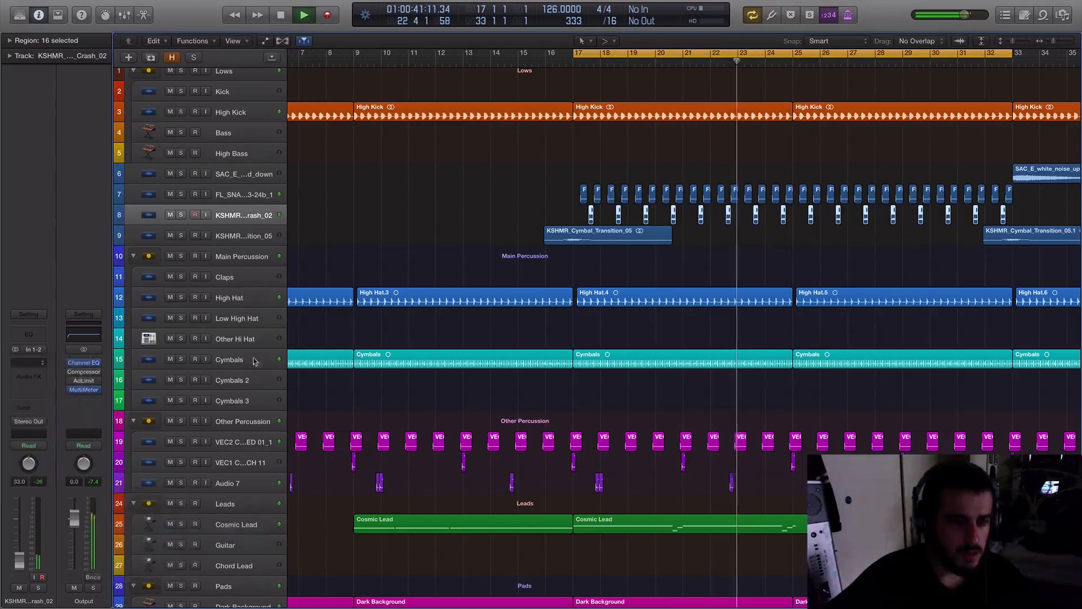
drag(100, 164, 99, 169)
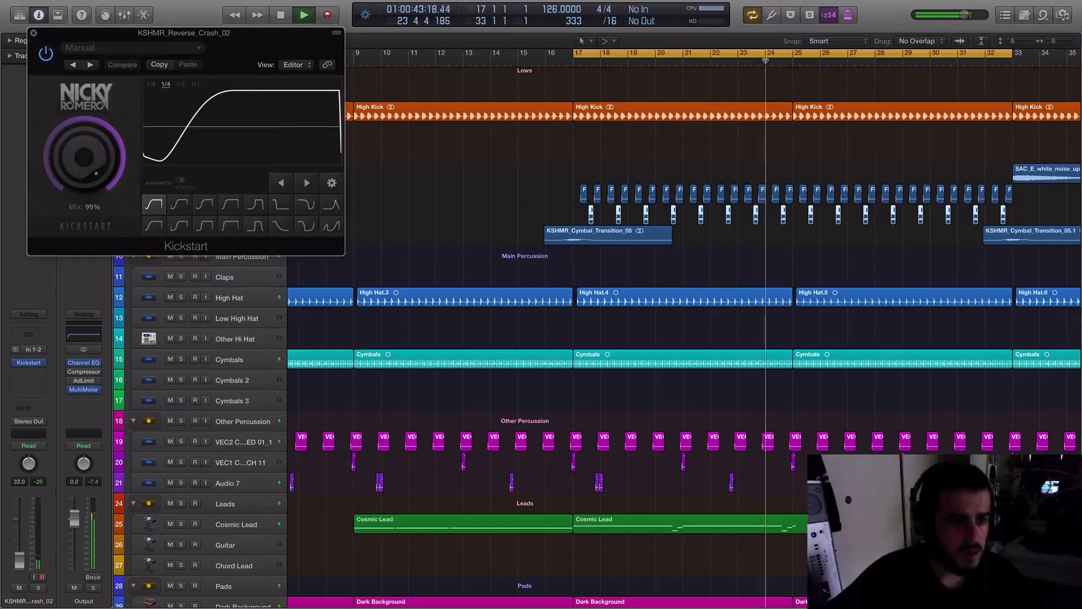
click(33, 34)
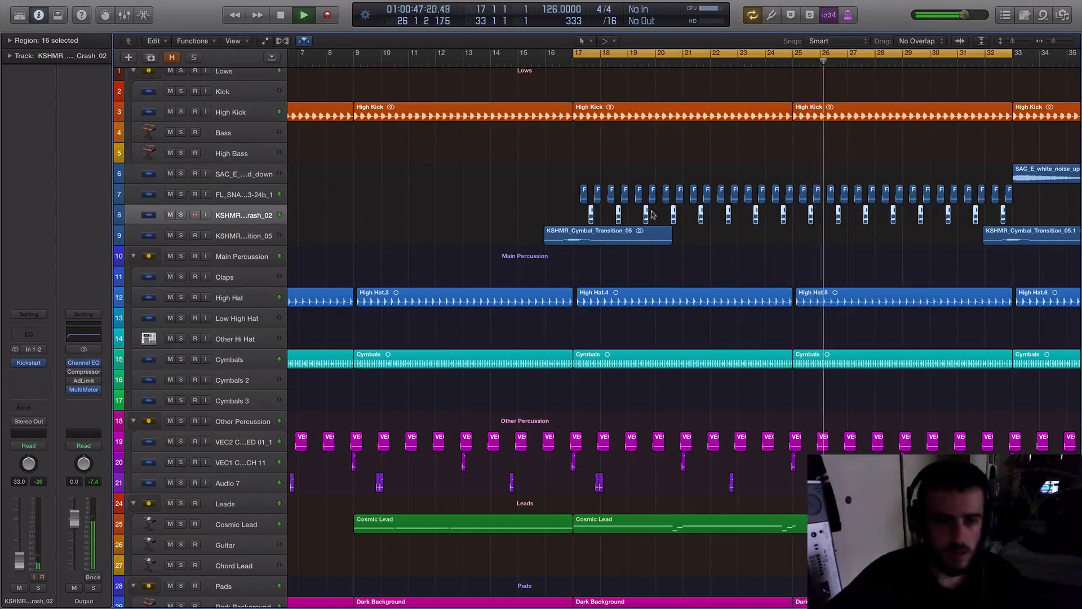
- Reopen Kickstart on the reverse crash track and shift its ducking waveform left while playing the cycle from bar 17
key(space)
click(42, 364)
click(35, 364)
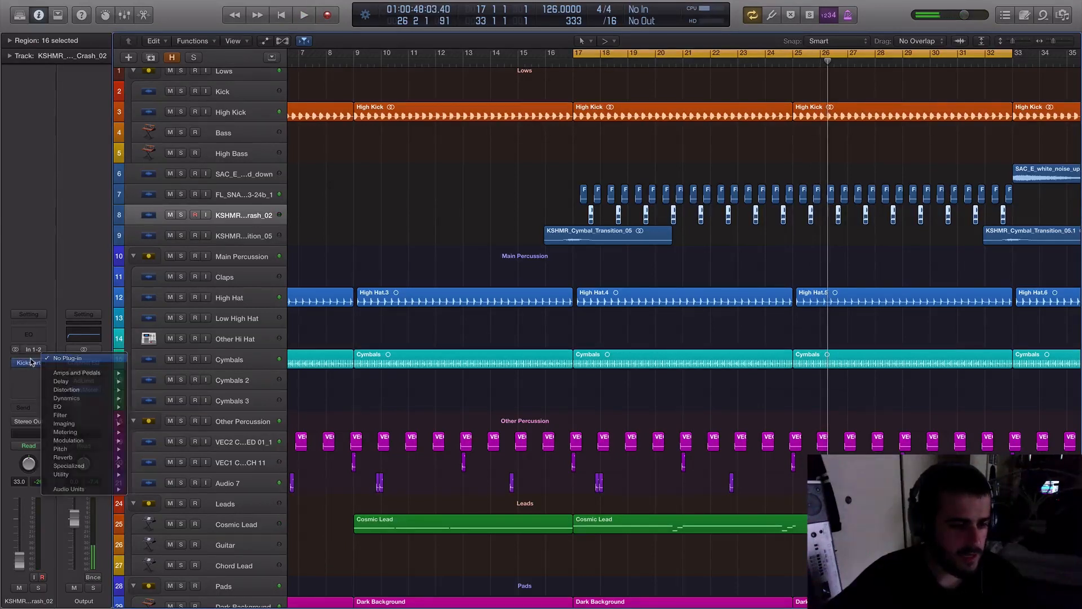
click(27, 371)
click(26, 358)
click(29, 362)
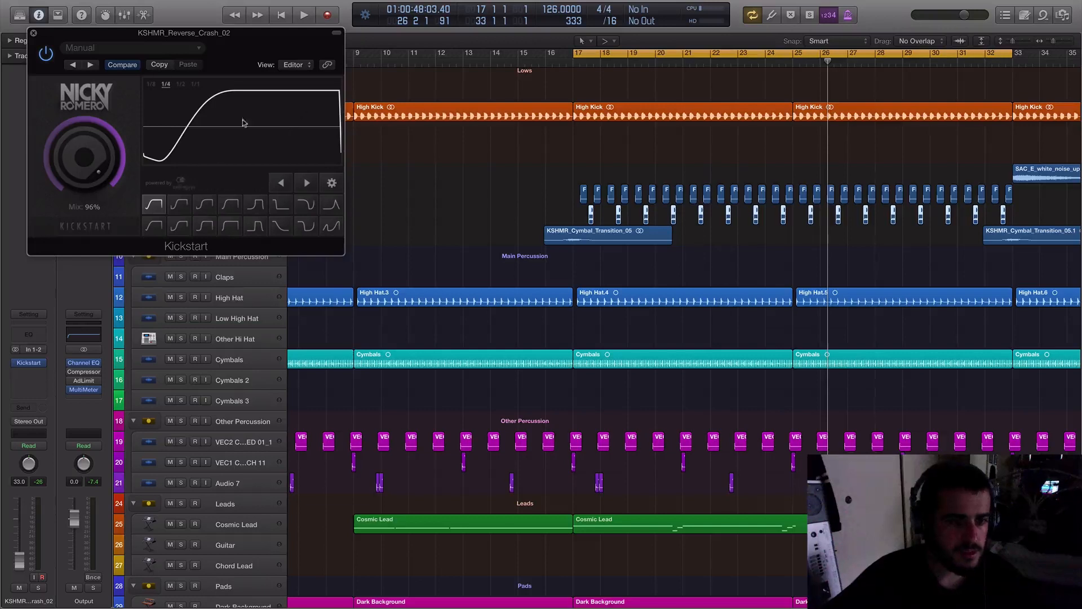
key(space)
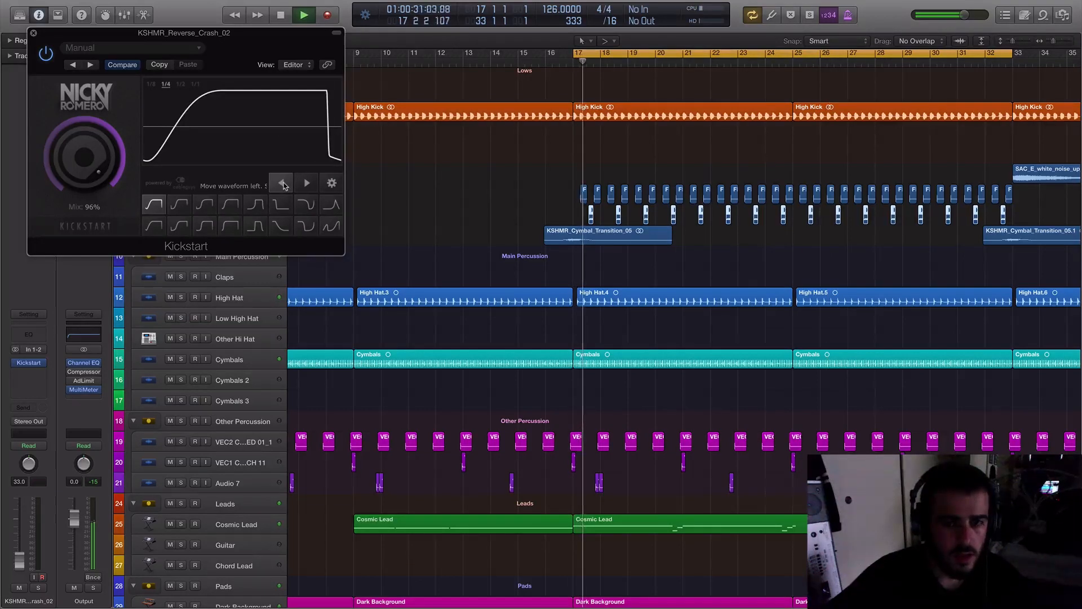
click(33, 33)
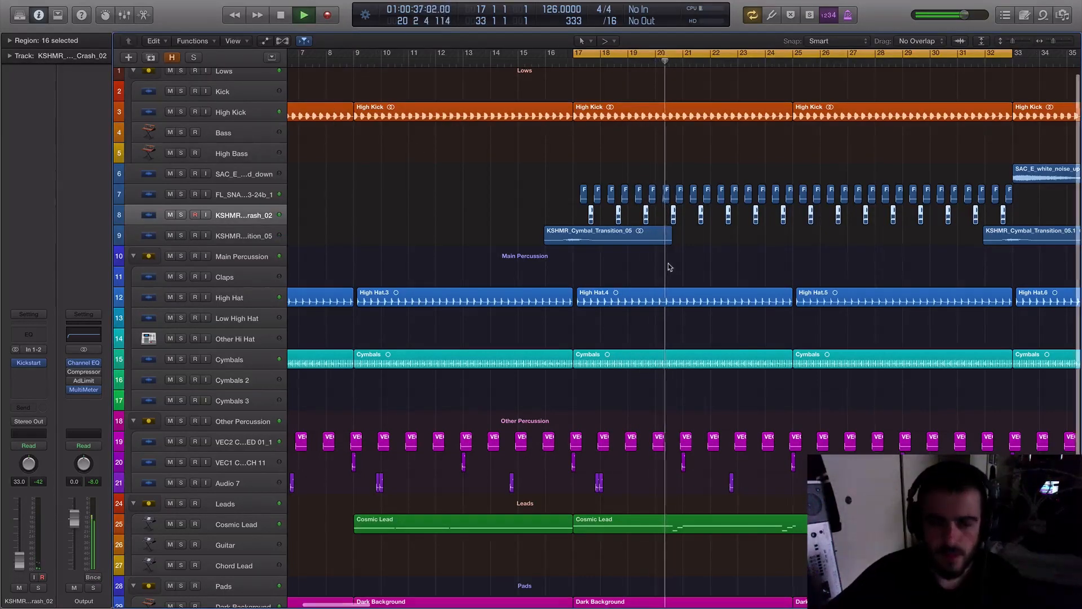
- Deselect the reverse crash regions and set the cycle range from bar 41 to bar 62
scroll(669, 266, right, 6)
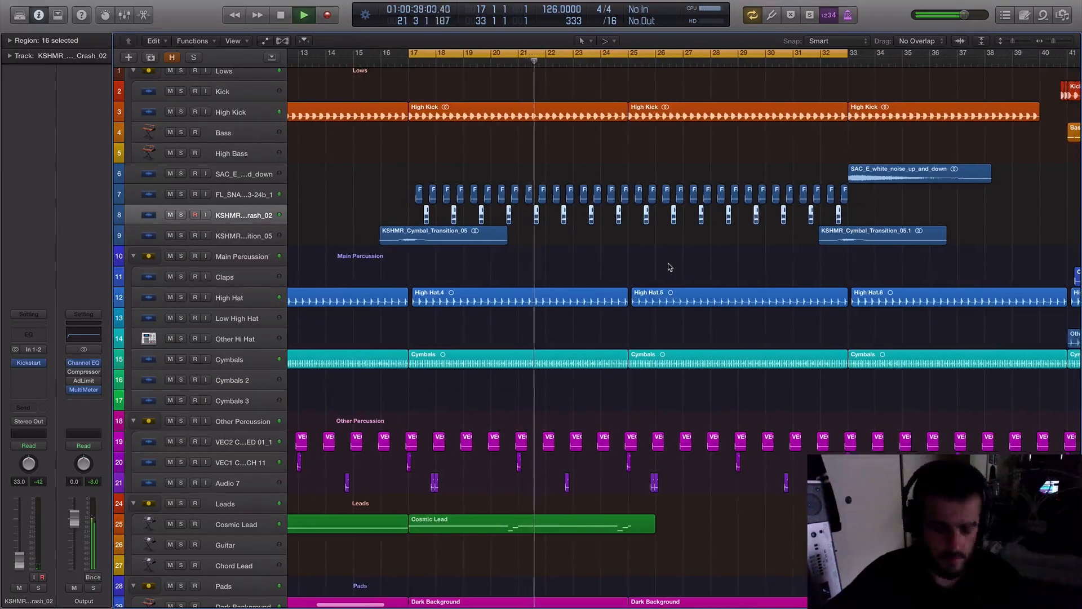
scroll(669, 267, right, 2)
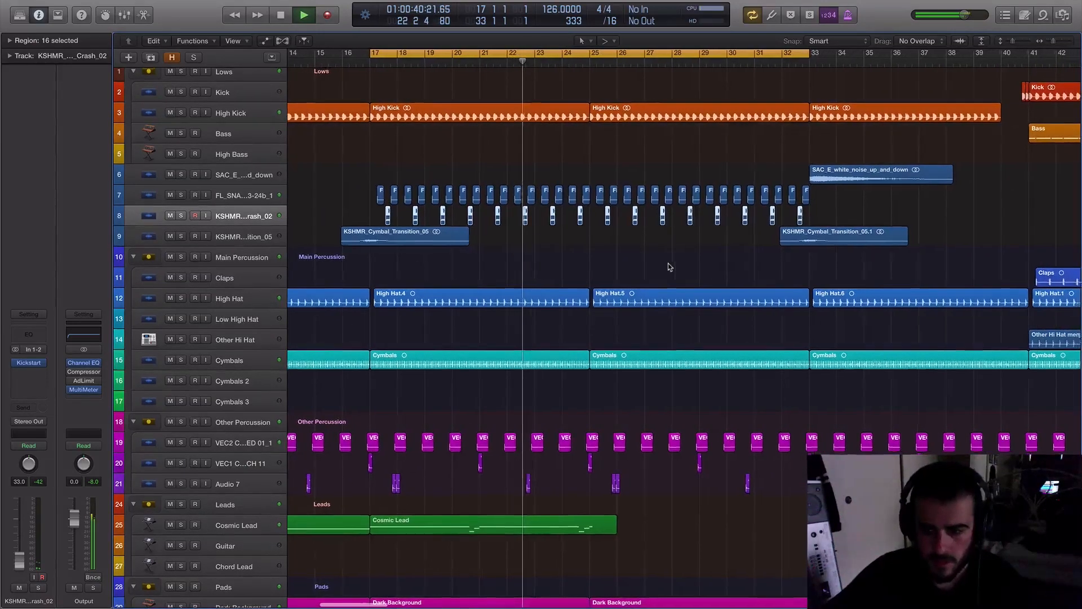
scroll(668, 266, right, 4)
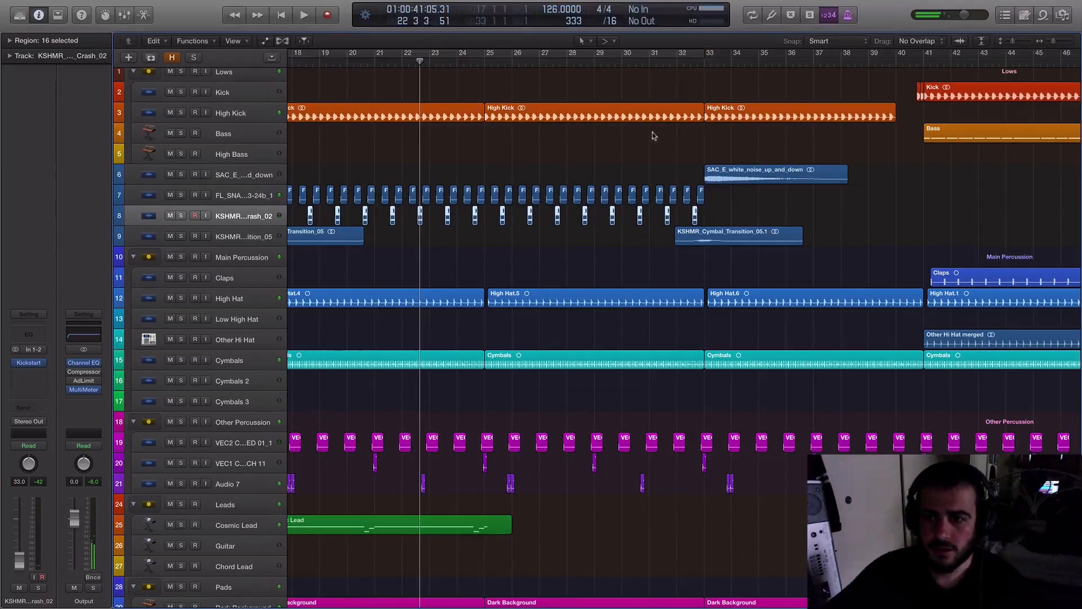
scroll(651, 132, right, 8)
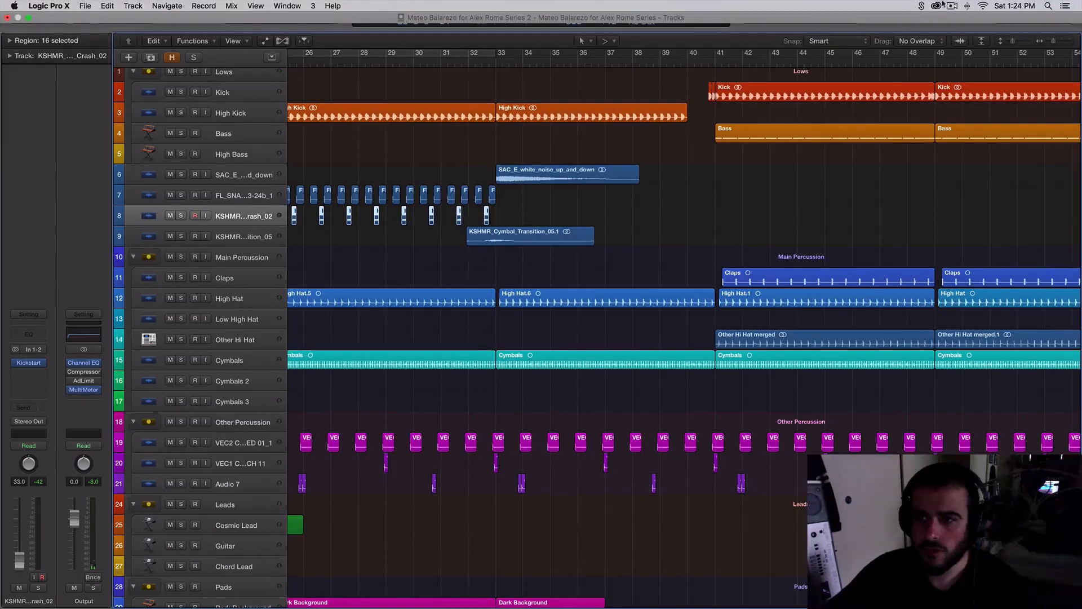
click(952, 5)
click(858, 201)
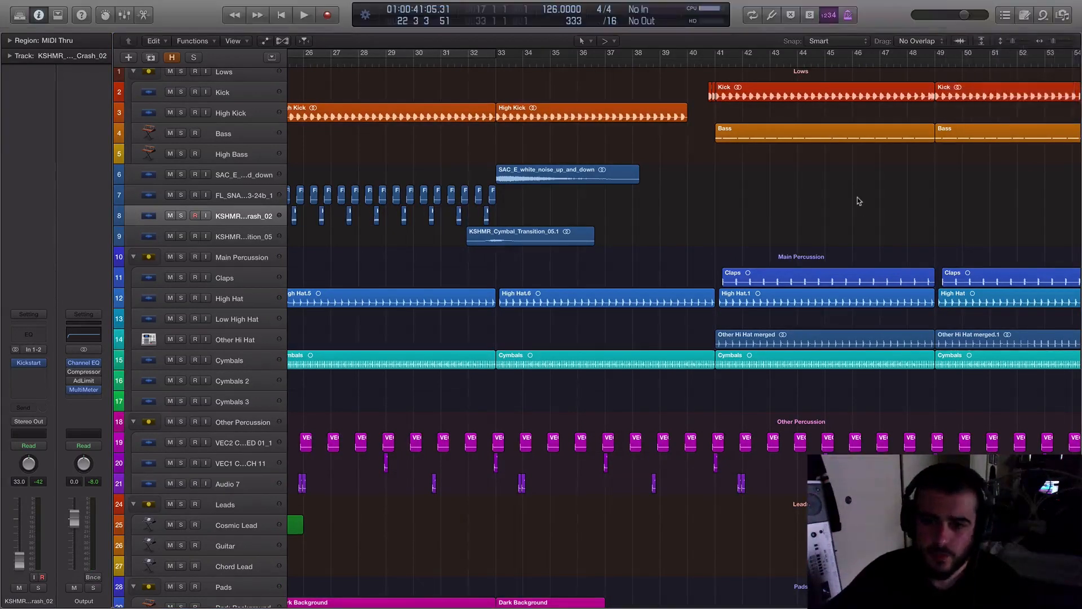
scroll(858, 197, right, 9)
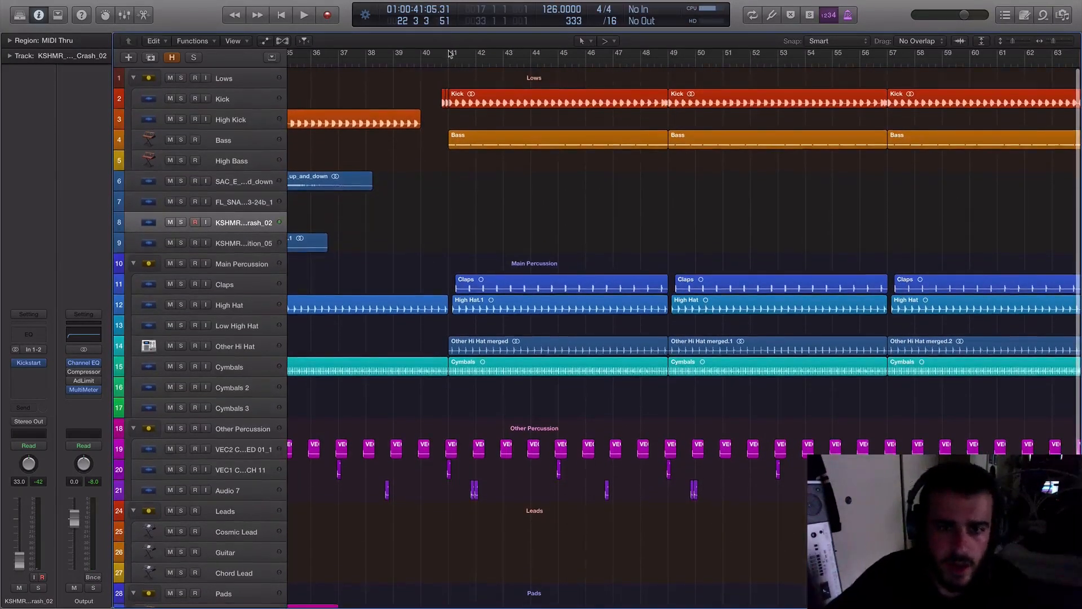
drag(451, 53, 1024, 54)
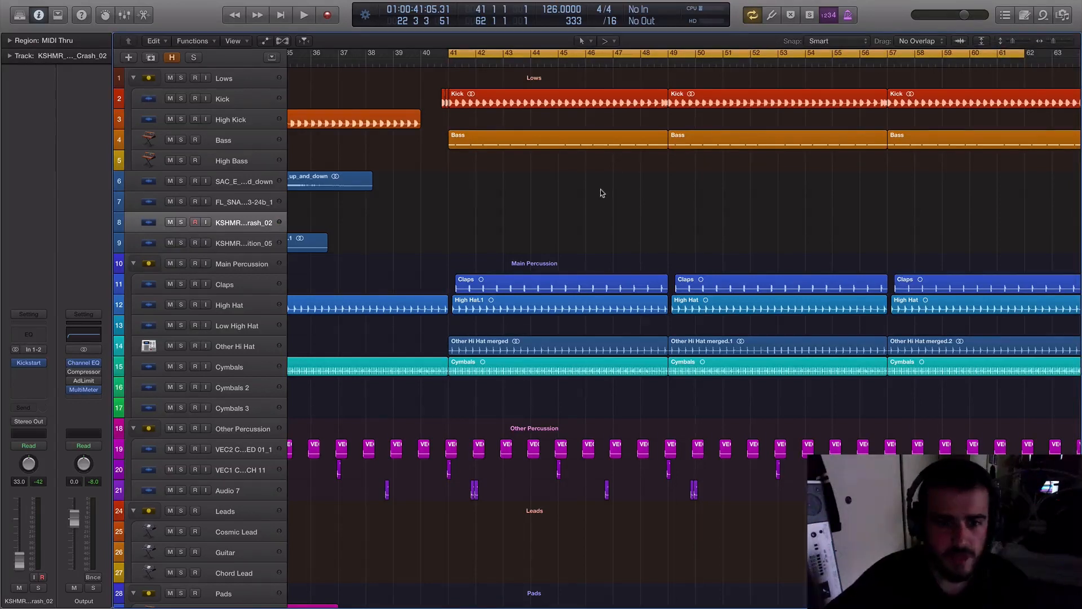
- Play the start of the new cycle from bar 41 to hear the full mix
key(space)
scroll(455, 214, down, 1)
scroll(455, 213, down, 1)
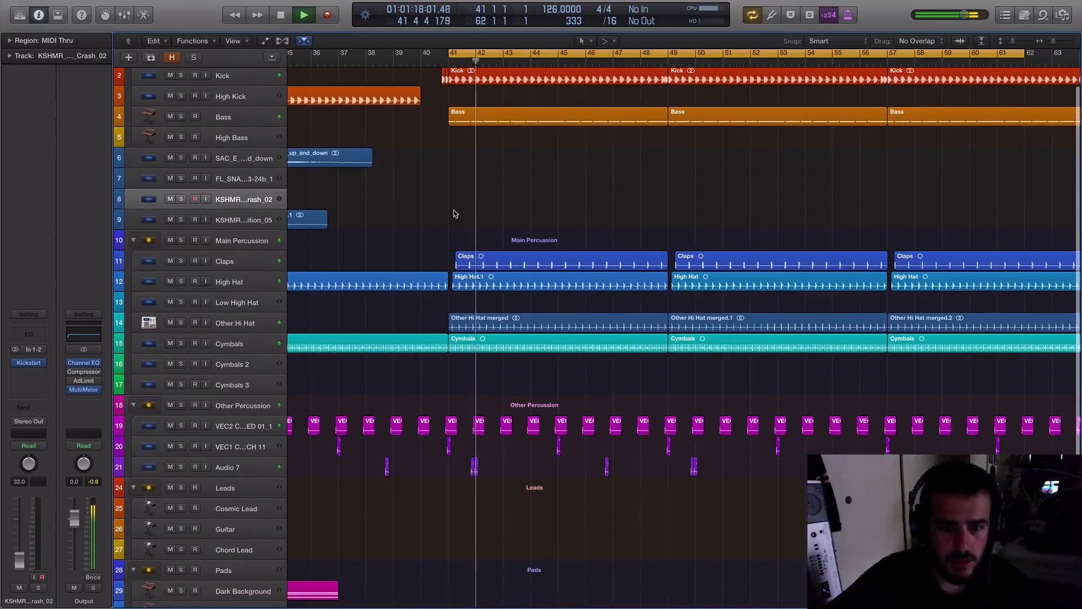
key(space)
- Solo the Bass track, listen to it alone from bar 41, and turn its solo off
click(246, 120)
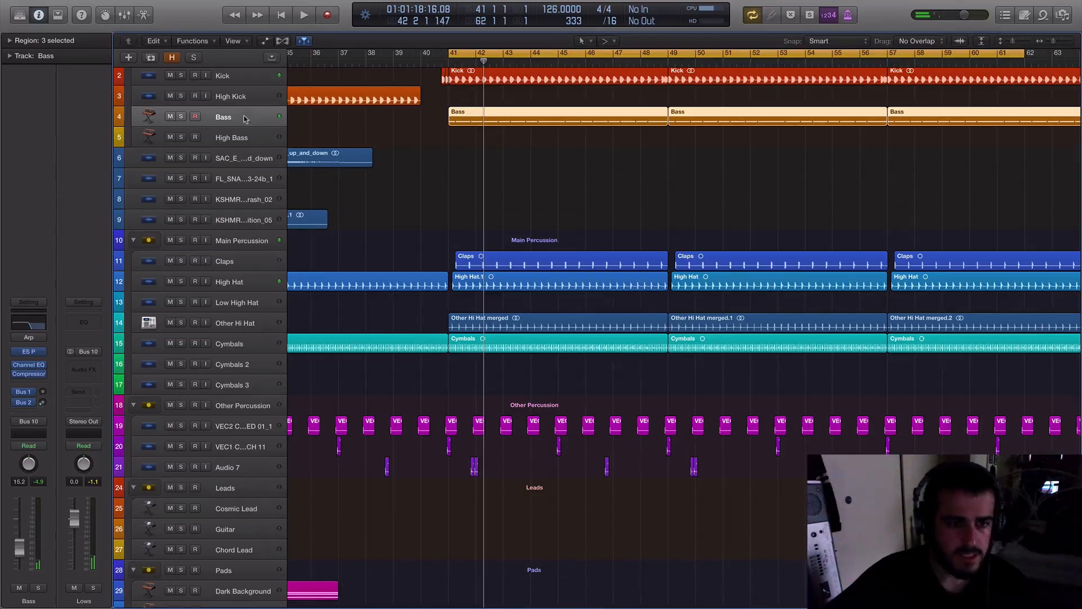
click(180, 117)
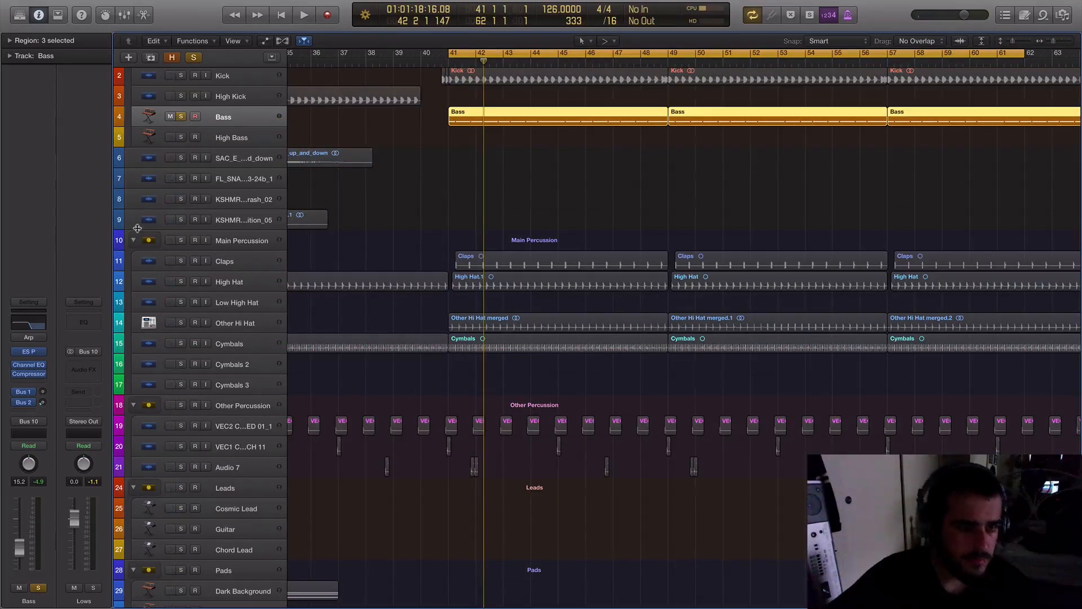
key(space)
scroll(179, 170, up, 2)
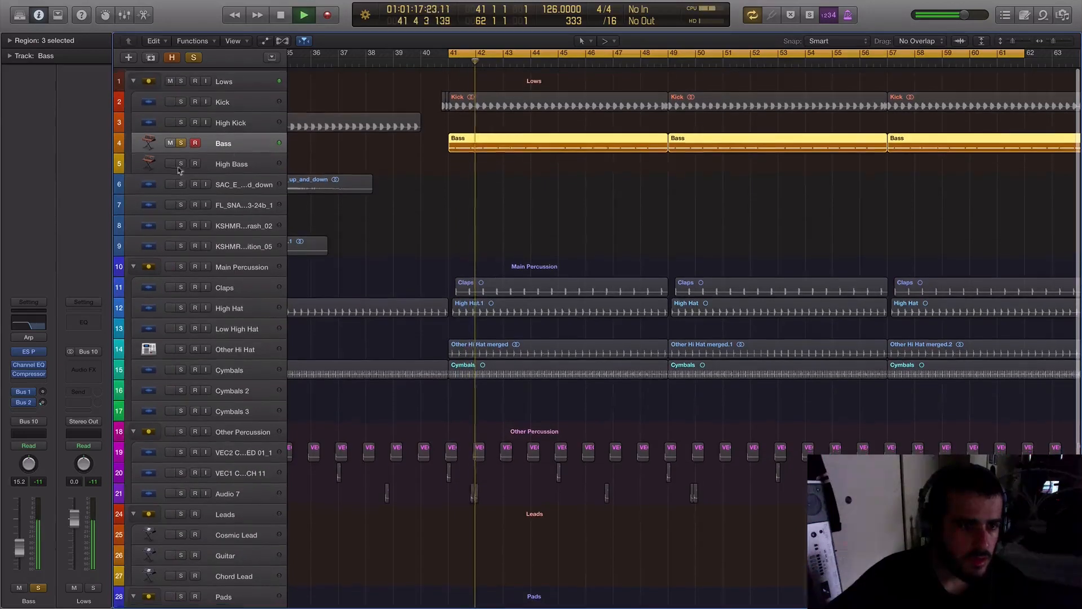
key(space)
click(180, 140)
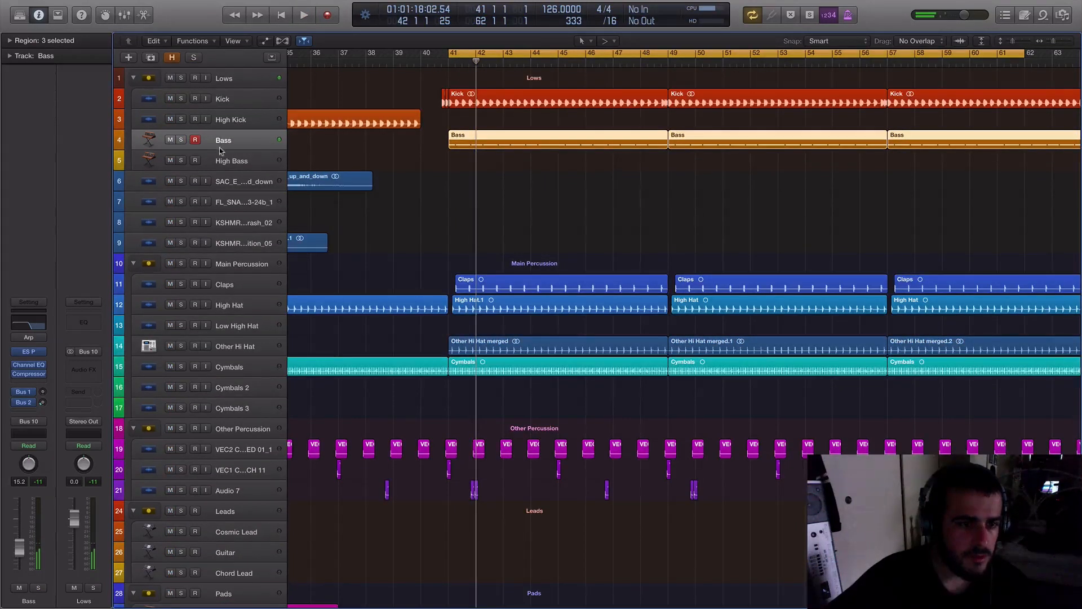
- Solo the Bass and Kick tracks and play them together from bar 41
click(181, 140)
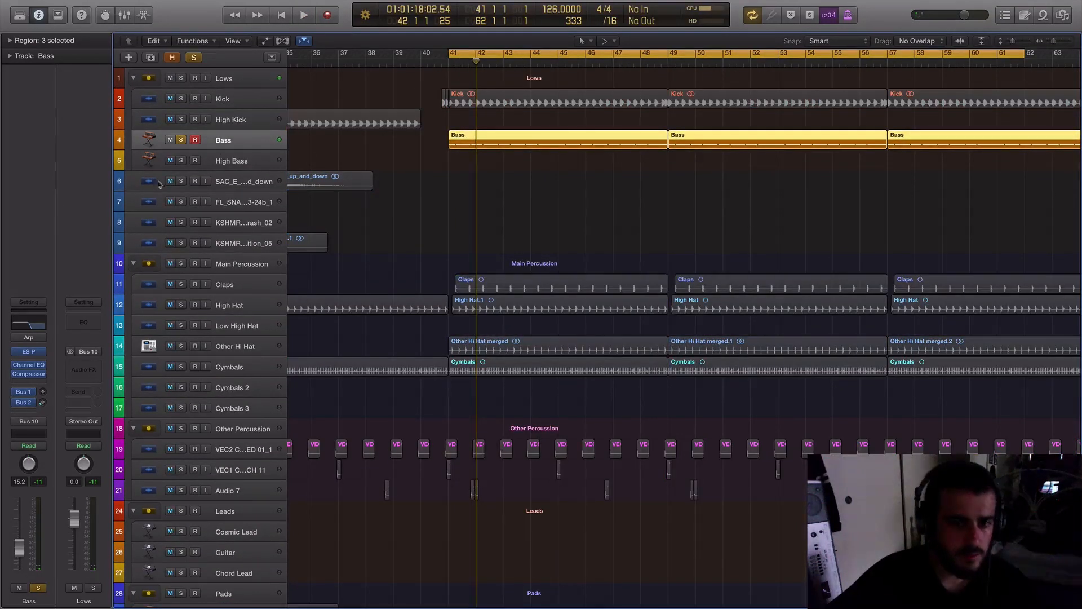
click(181, 99)
key(space)
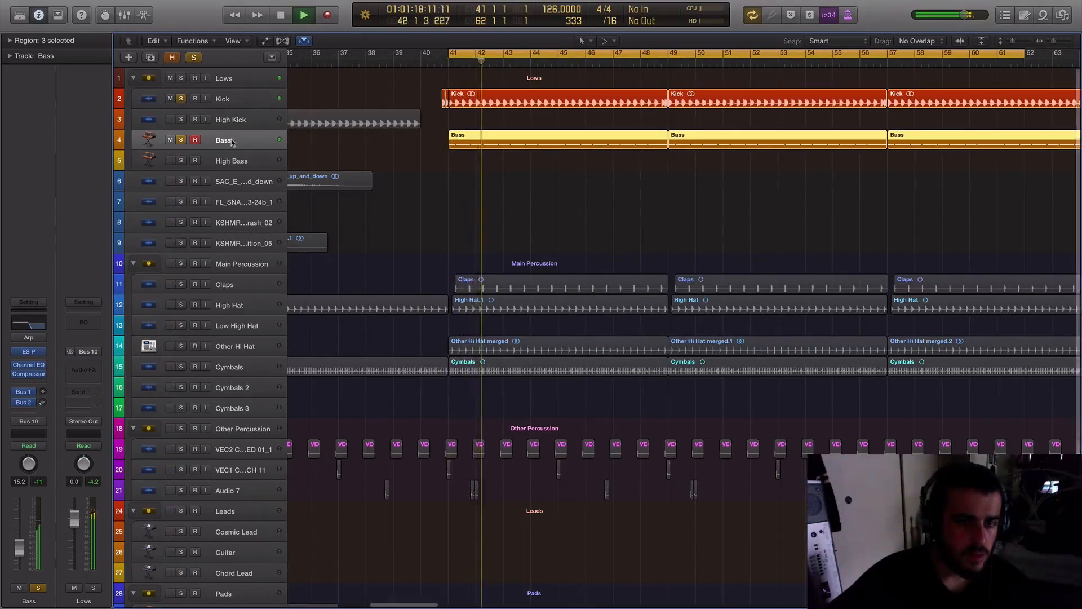
key(space)
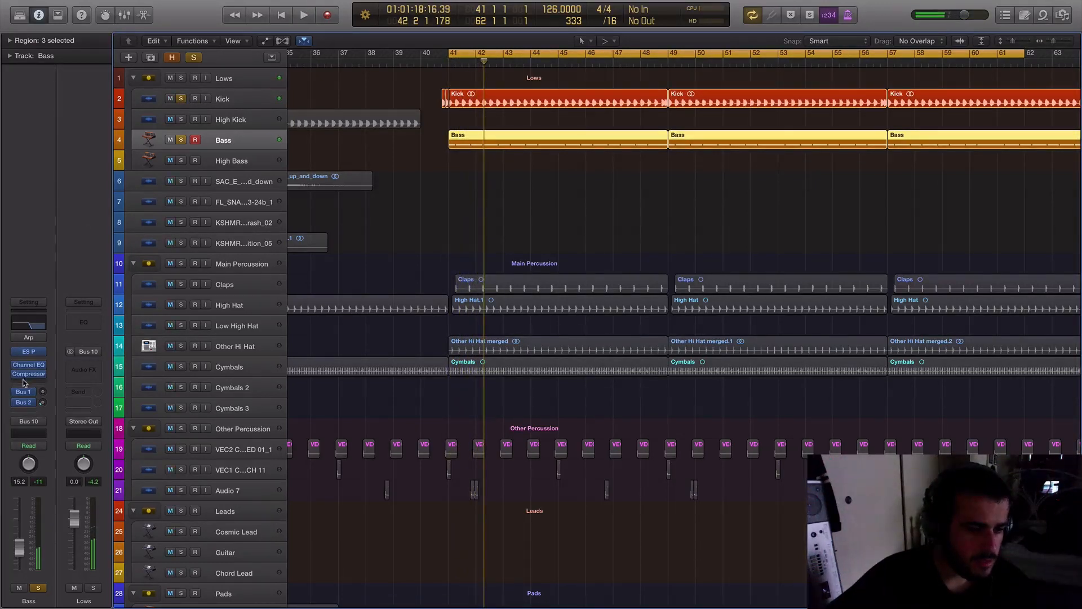
- Insert the Nicky Romero Kickstart plug-in in stereo on the Bass track and set its mix to 84% while playing against the kick
click(24, 383)
mouse_move(30, 512)
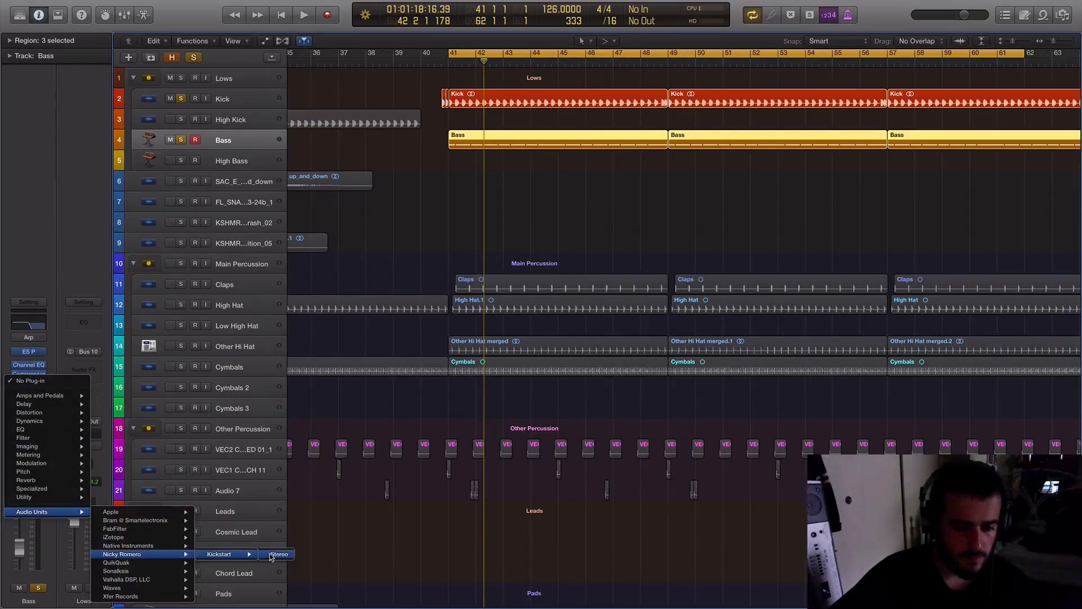
click(278, 554)
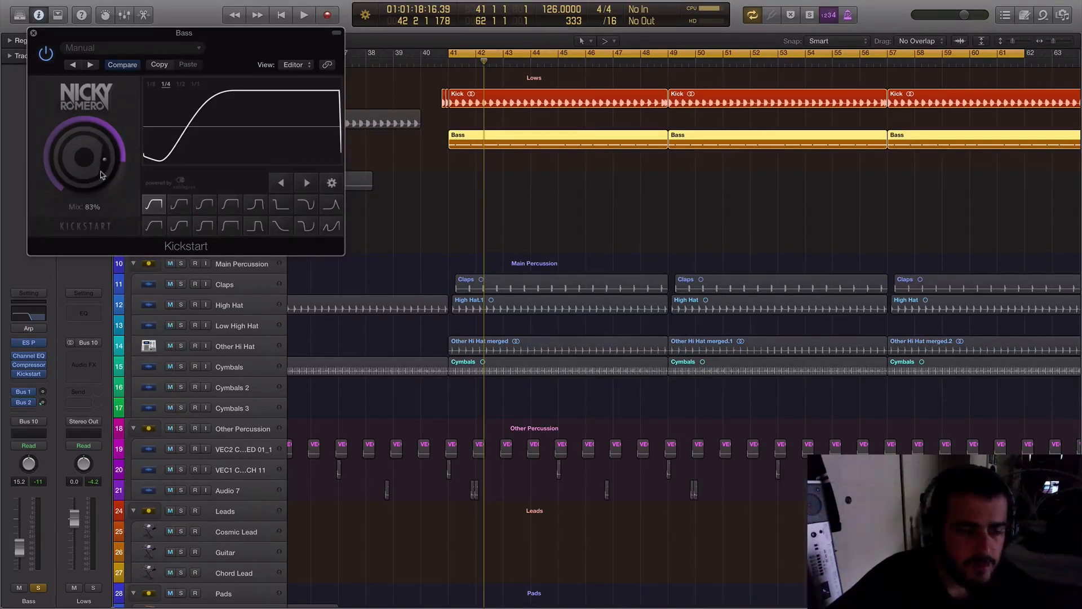
key(space)
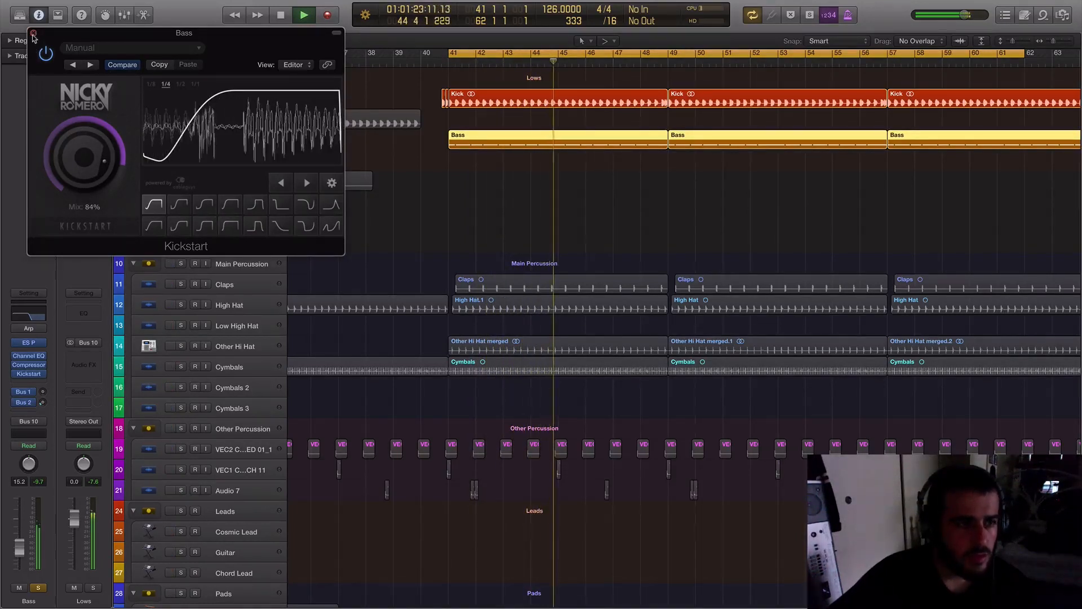
key(super+w)
- Unsolo the Kick and Bass tracks and play the full mix from bar 41
click(180, 98)
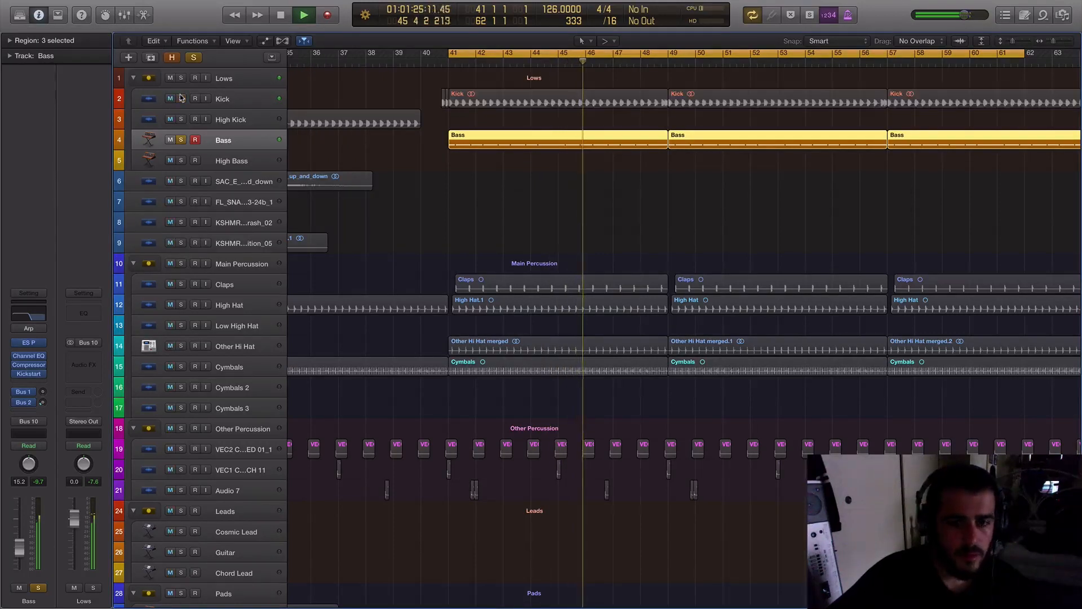
key(space)
click(180, 139)
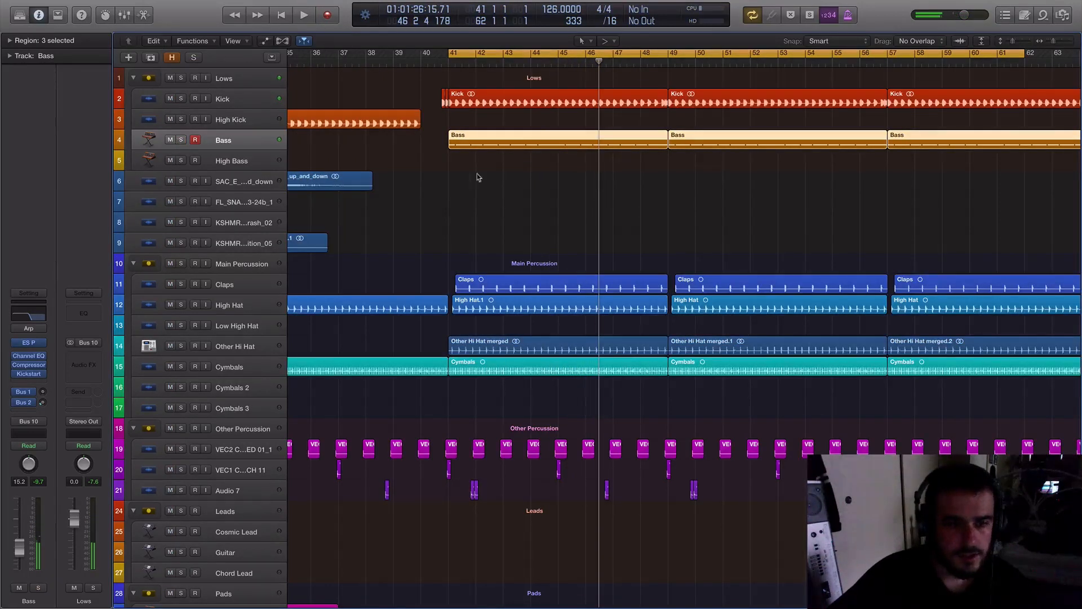
key(space)
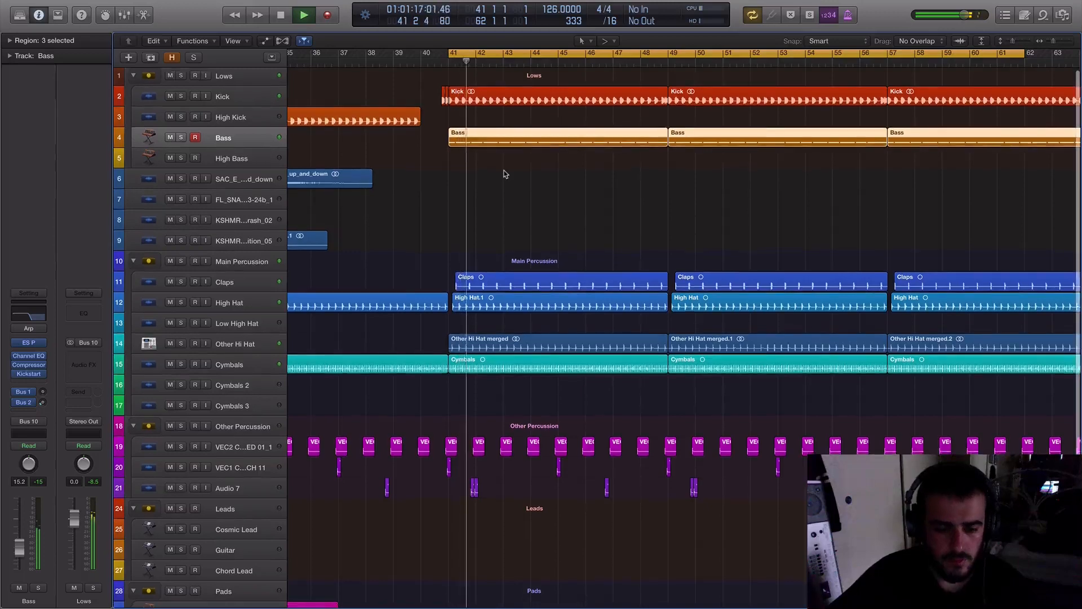
- Solo the Chords track and insert the Nicky Romero Kickstart plug-in on it in stereo
scroll(502, 173, down, 3)
scroll(504, 173, down, 5)
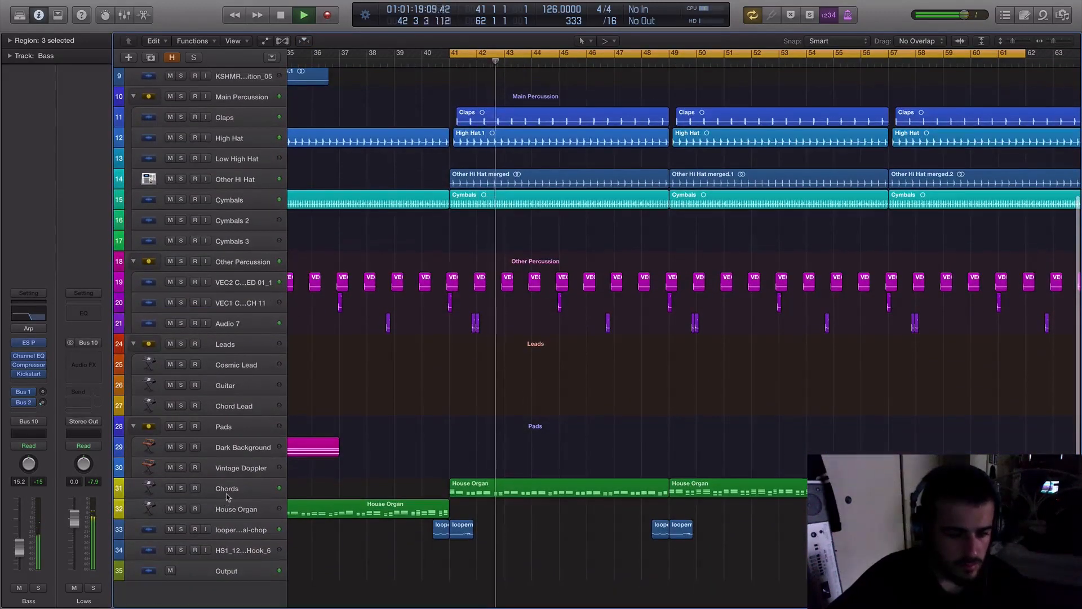
click(207, 495)
key(s)
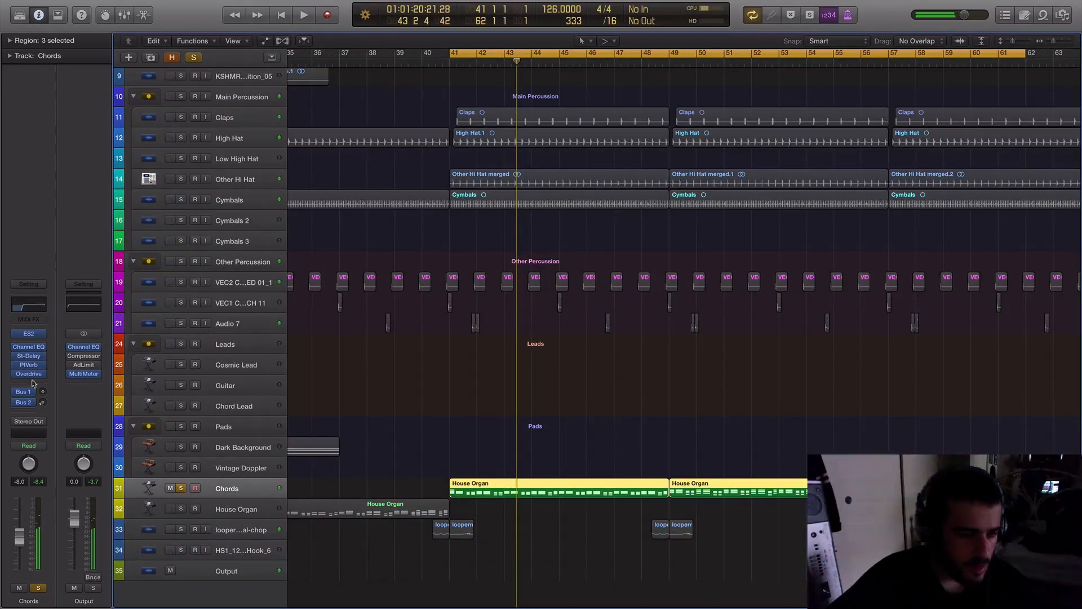
click(28, 382)
mouse_move(56, 512)
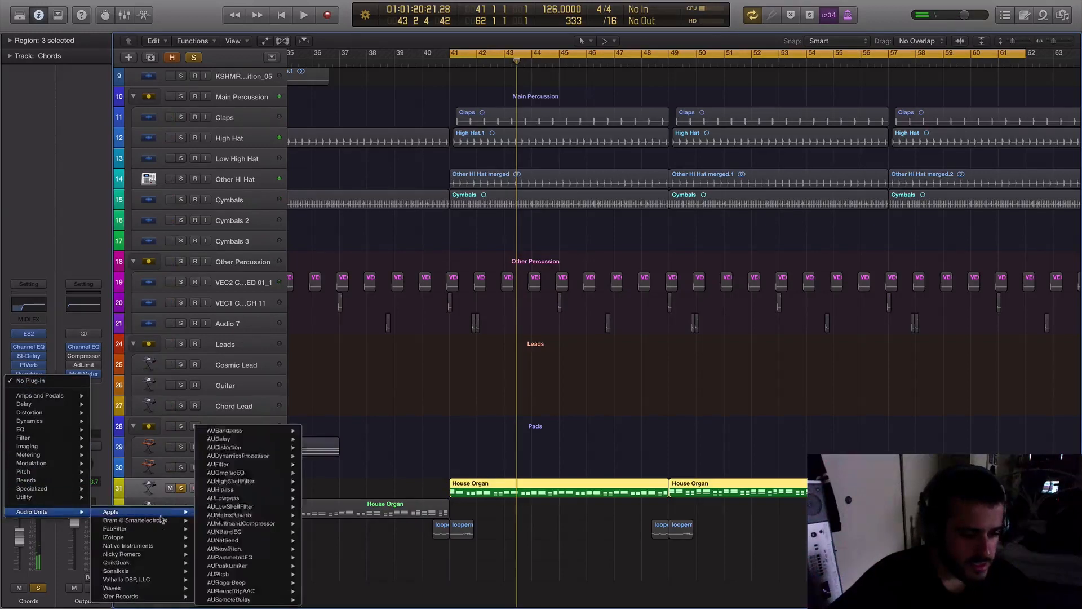
mouse_move(154, 530)
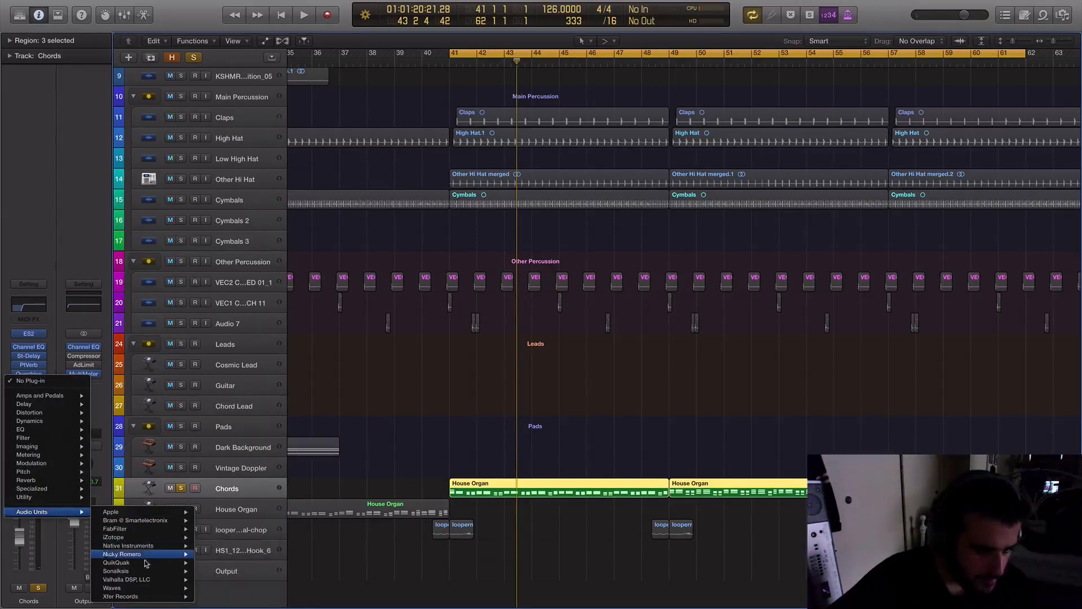
mouse_move(149, 554)
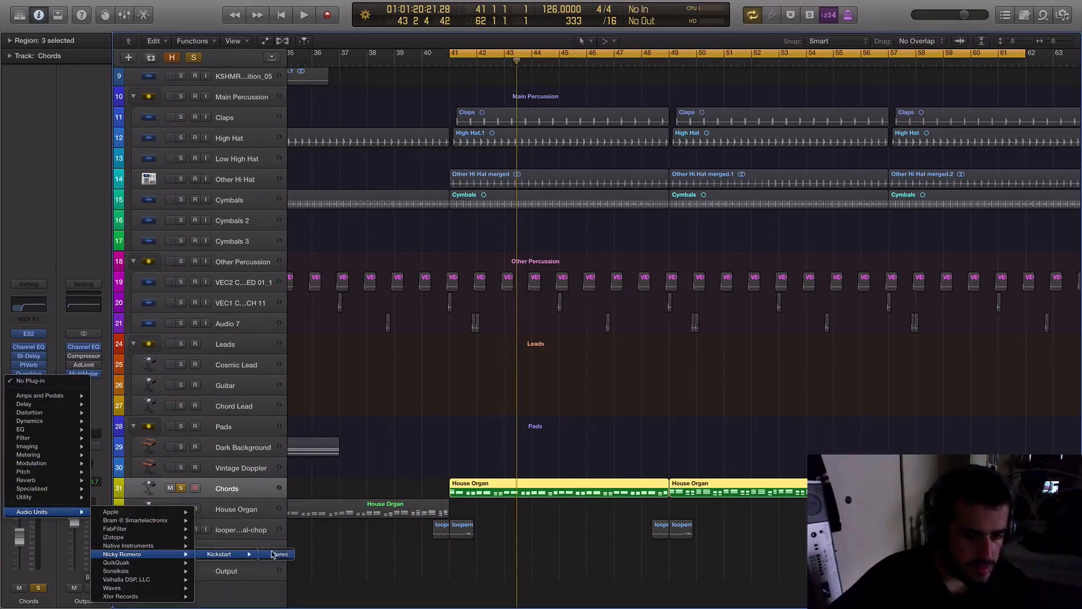
click(272, 550)
- Play the soloed Chords track from bar 41 while adjusting Kickstart's mix, close the plug-in window and turn the solo off
key(space)
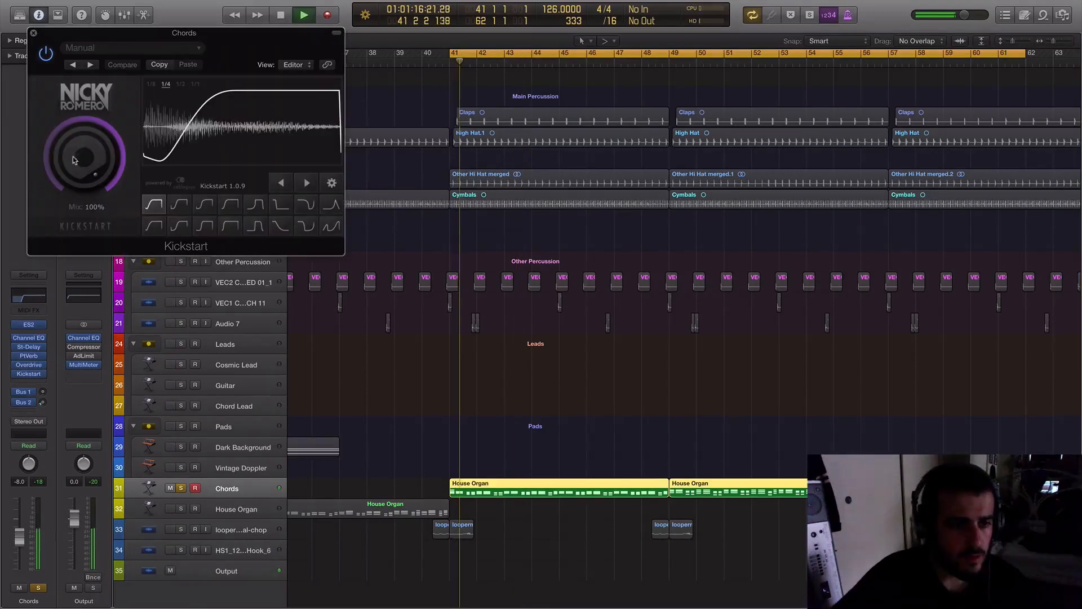
drag(95, 173, 104, 162)
click(32, 34)
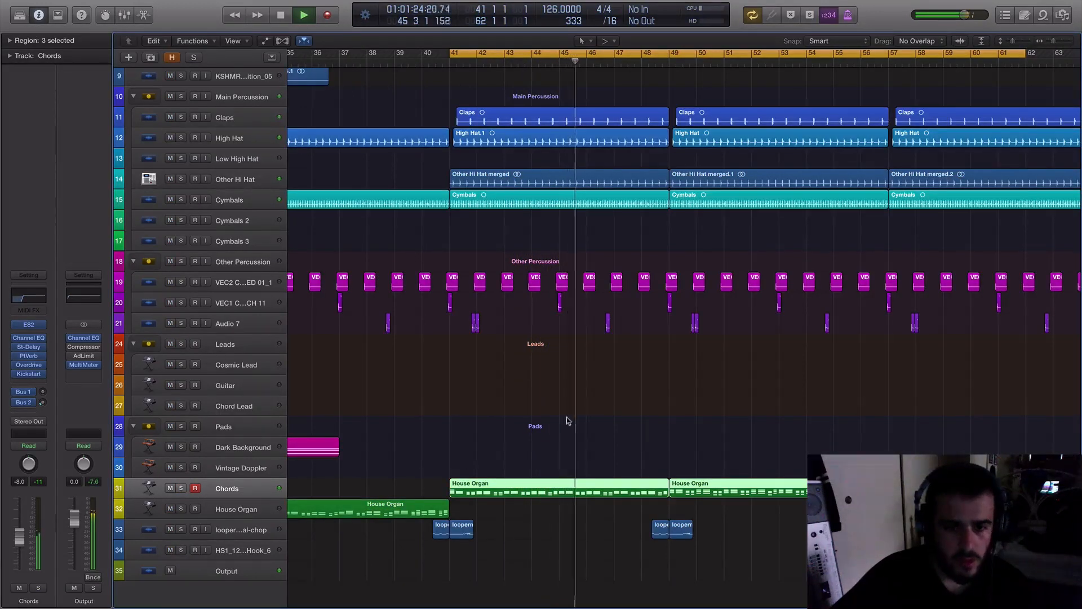
- Listen to the full mix with the ducked chords and stop playback at bar 47
scroll(567, 418, up, 1)
scroll(568, 418, right, 3)
scroll(566, 417, up, 3)
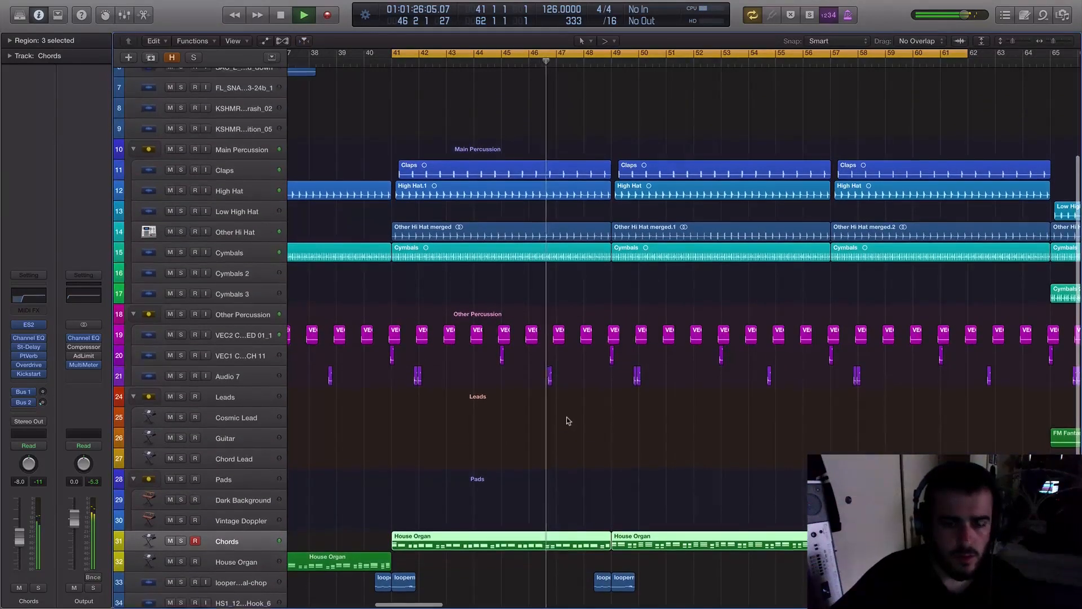
key(space)
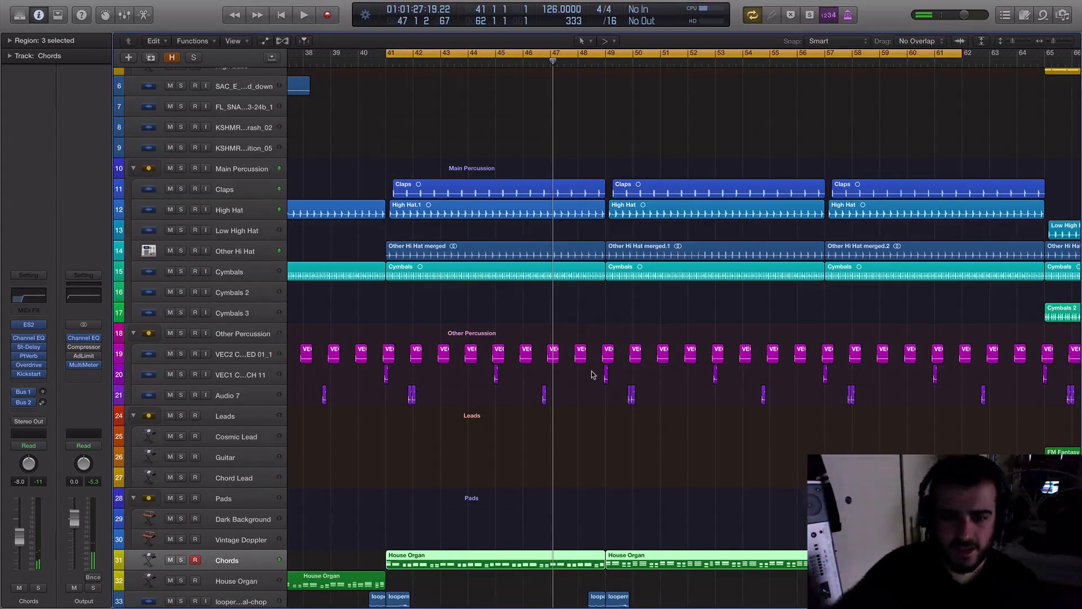
- Examine the channel strips of the Guitar, Cosmic Lead, Leads, Audio 7, VEC1 and VEC2 tracks for their plug-ins
scroll(618, 315, up, 5)
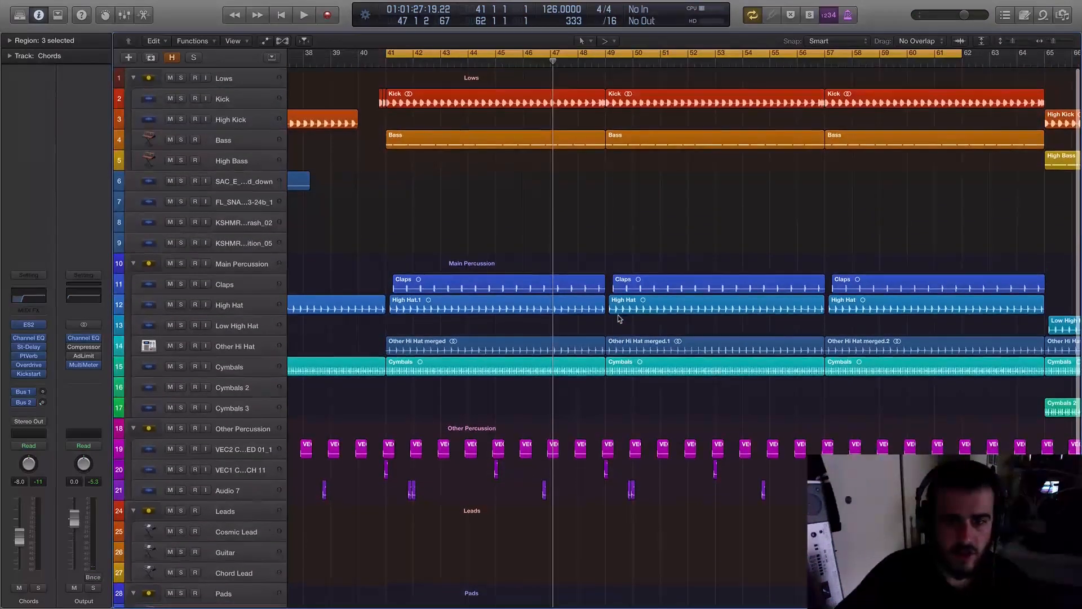
scroll(618, 319, down, 10)
scroll(617, 316, down, 5)
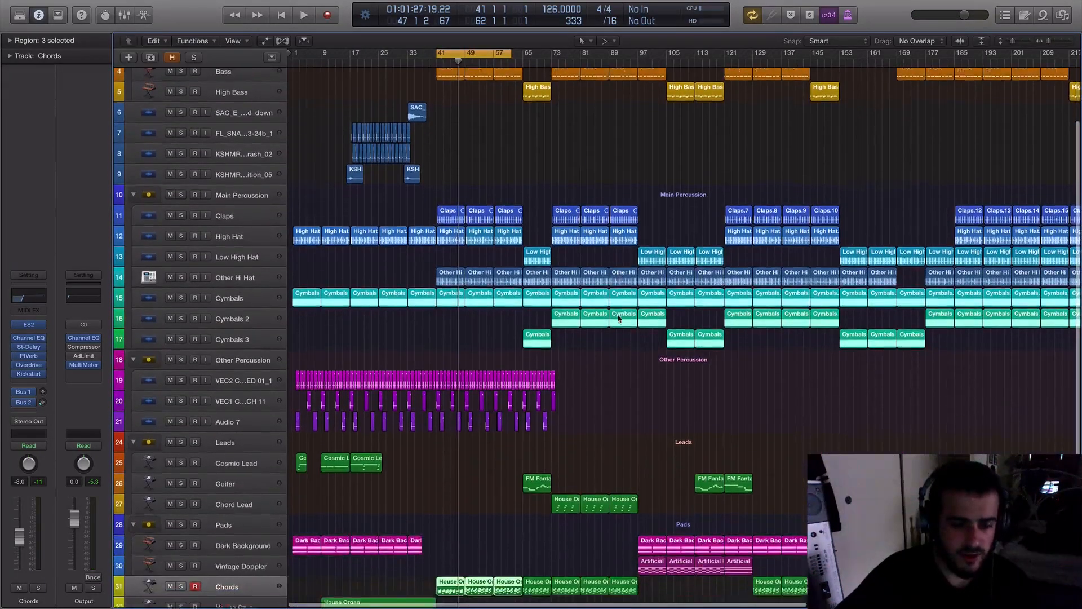
click(242, 405)
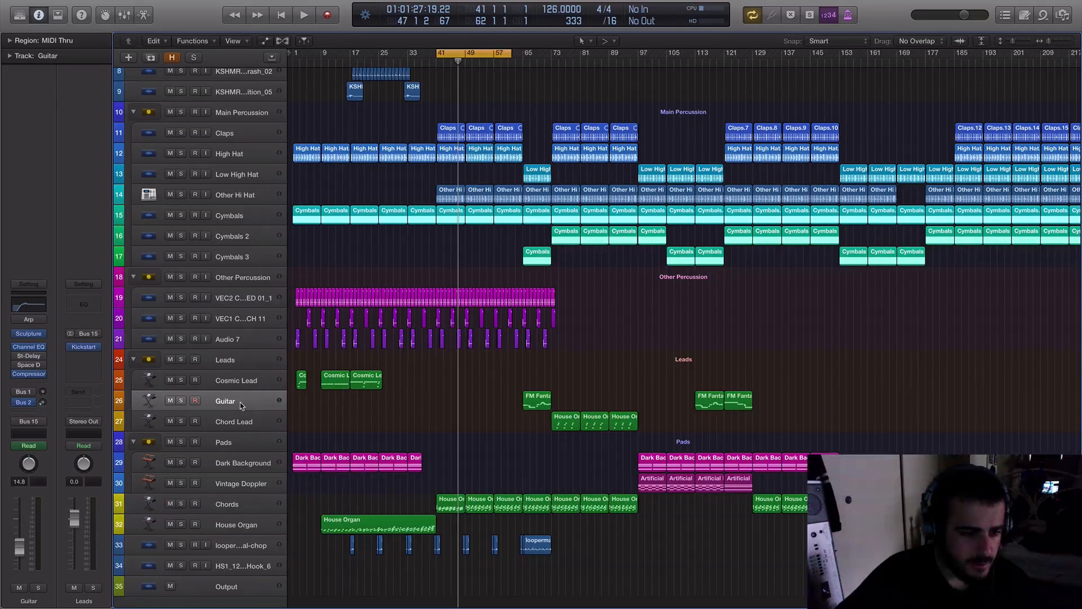
click(250, 385)
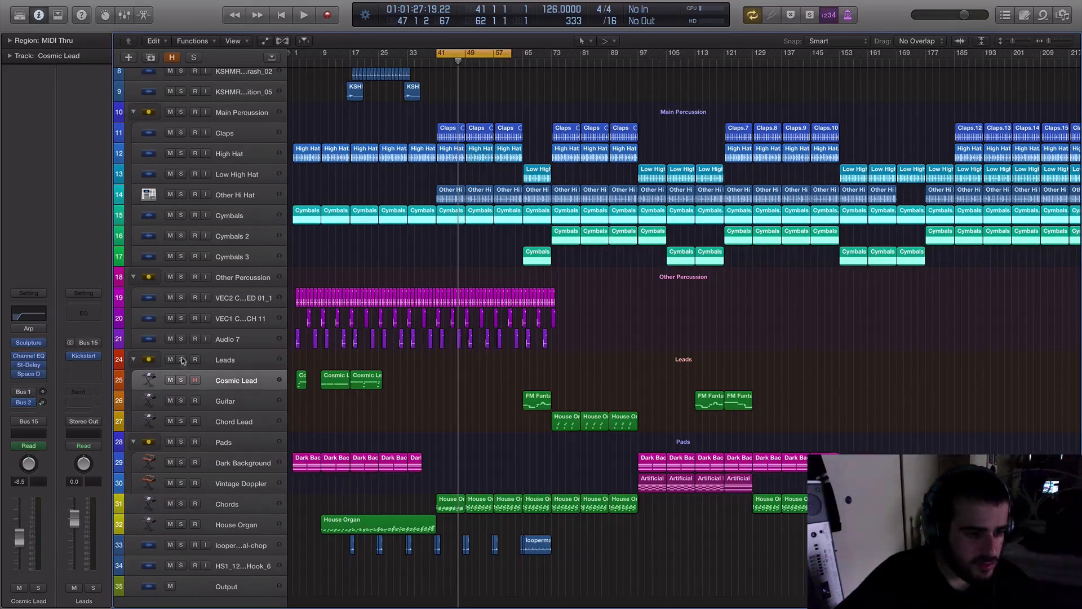
click(245, 361)
click(249, 334)
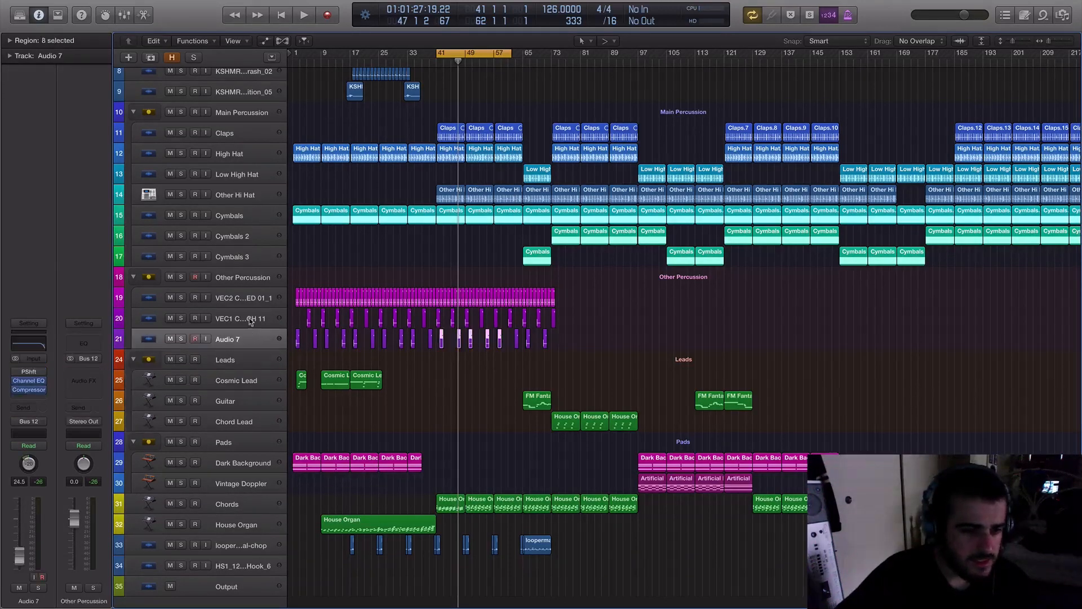
click(250, 313)
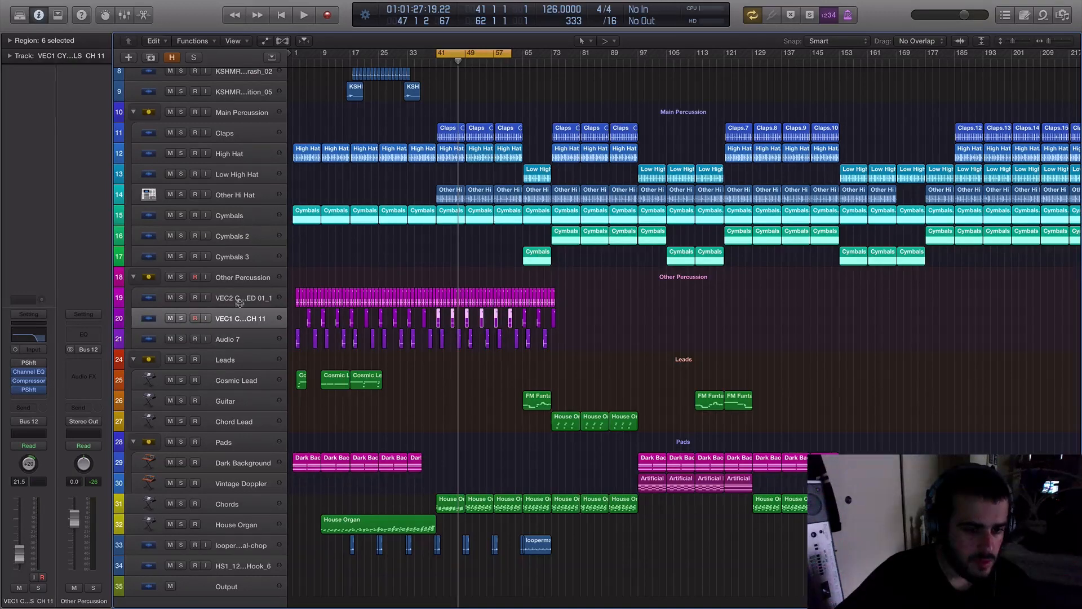
click(242, 301)
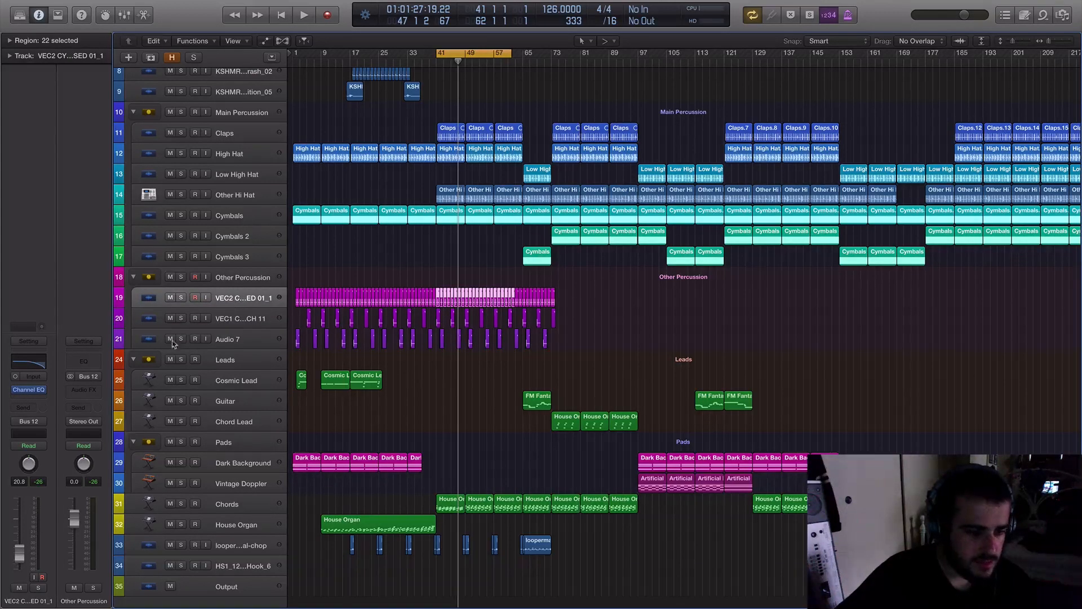
- Set the cycle range to bars 17 to 67, play the Other Percussion stack soloed, and turn its solo off
click(181, 277)
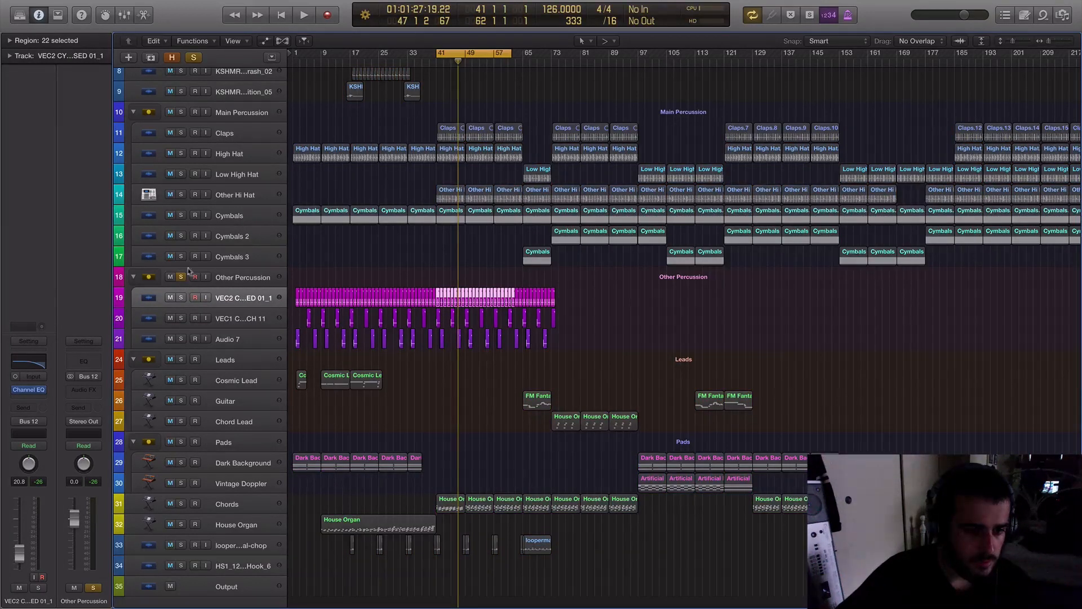
drag(348, 59, 528, 60)
key(space)
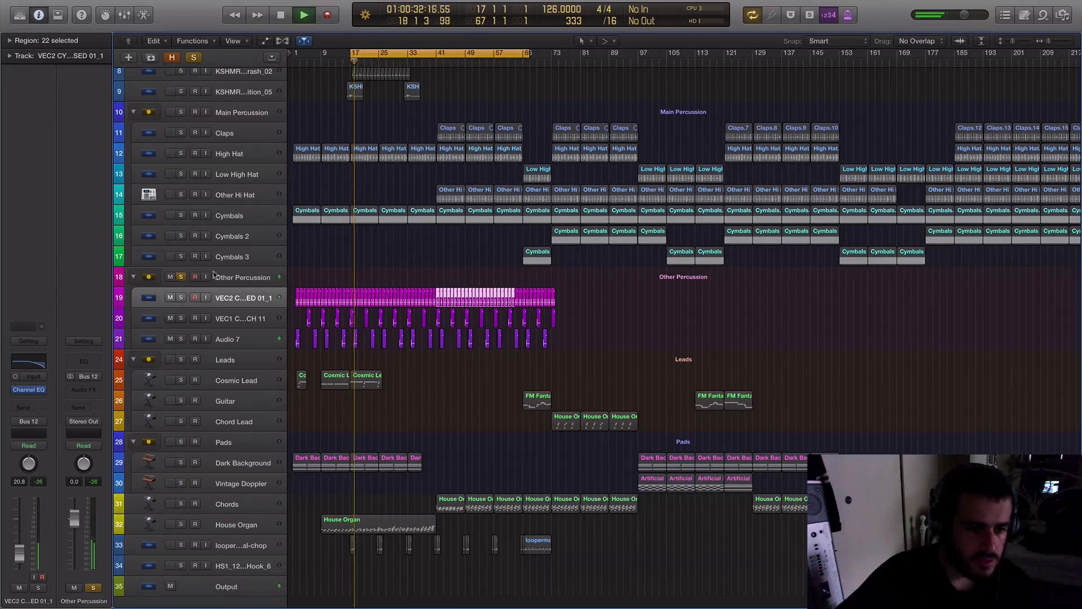
click(180, 277)
scroll(192, 284, up, 1)
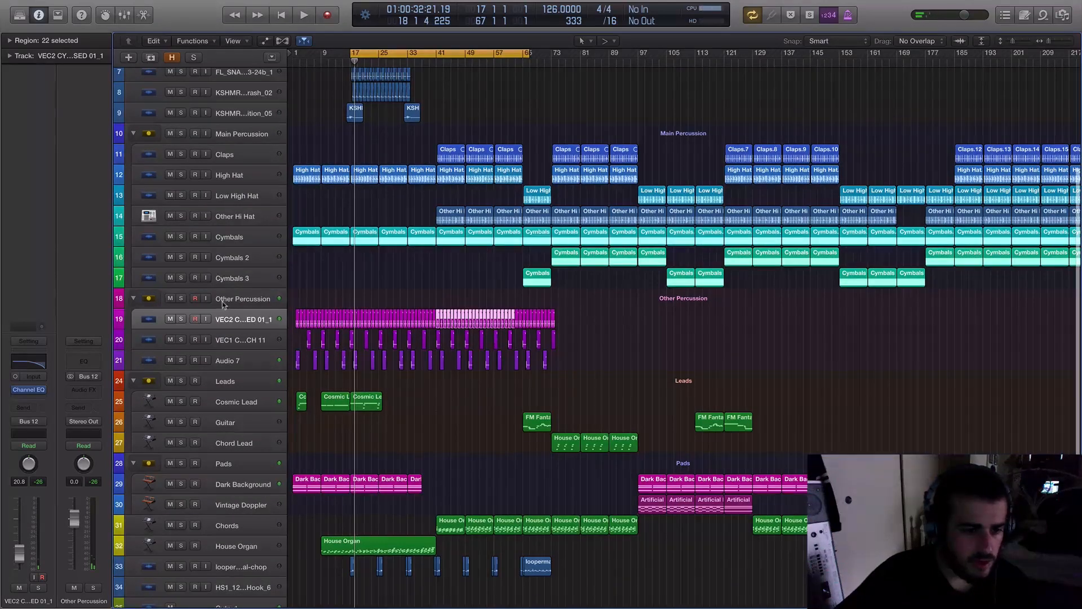
- Solo the Cymbals track, play it from bar 17, turn its solo off and deselect its regions
click(224, 305)
scroll(234, 288, up, 1)
click(243, 267)
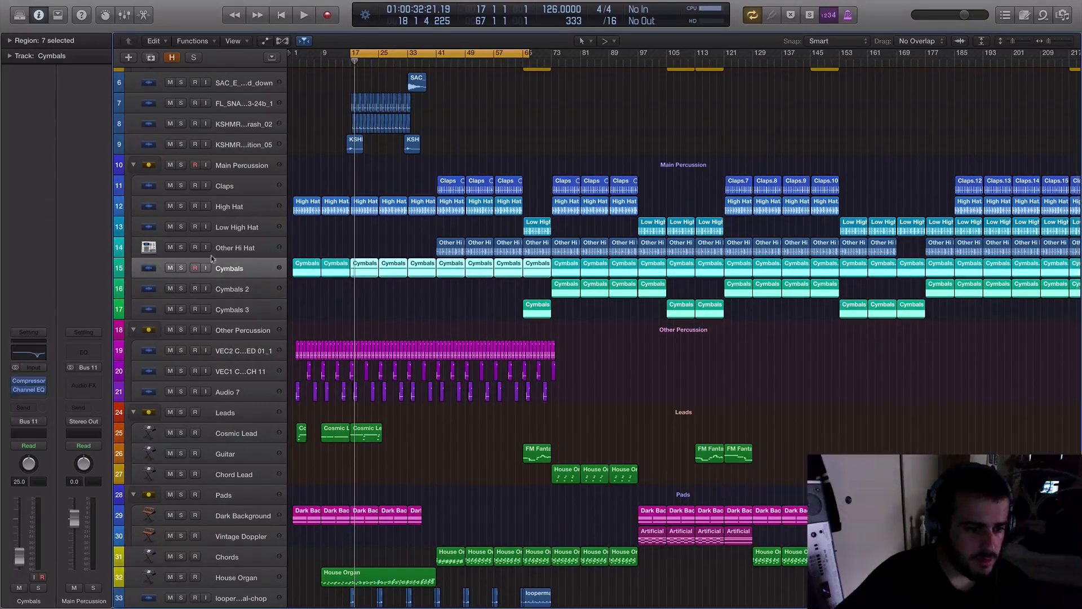
click(180, 269)
key(space)
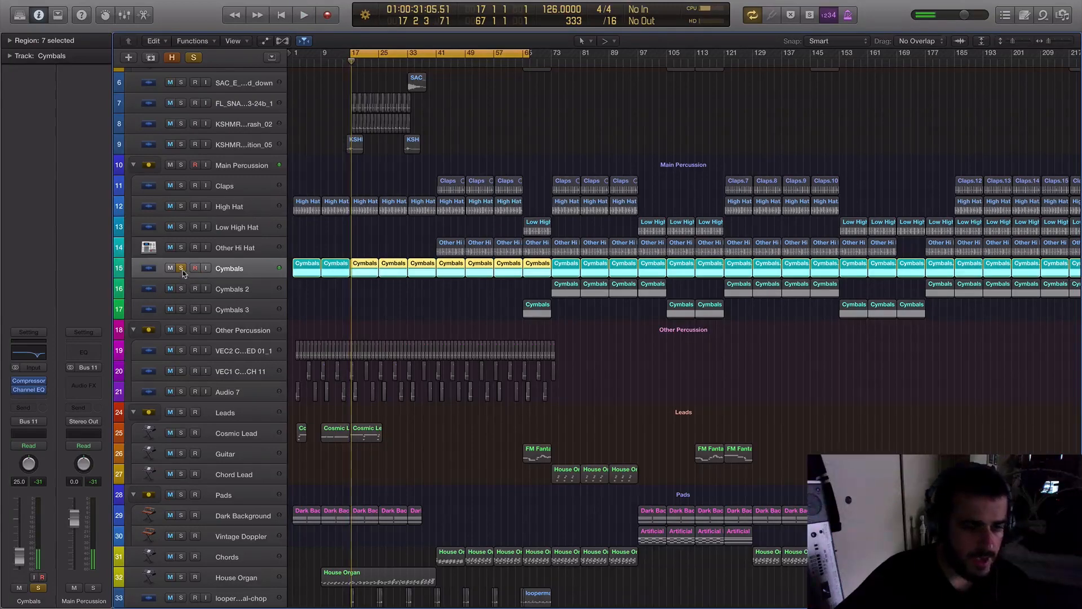
click(181, 268)
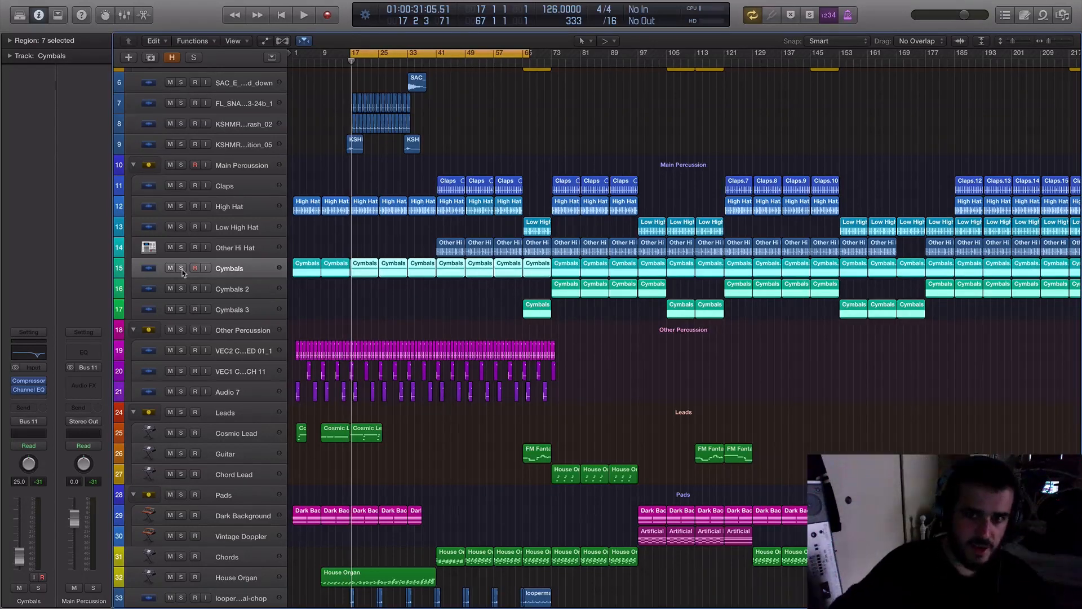
click(420, 303)
scroll(420, 303, up, 5)
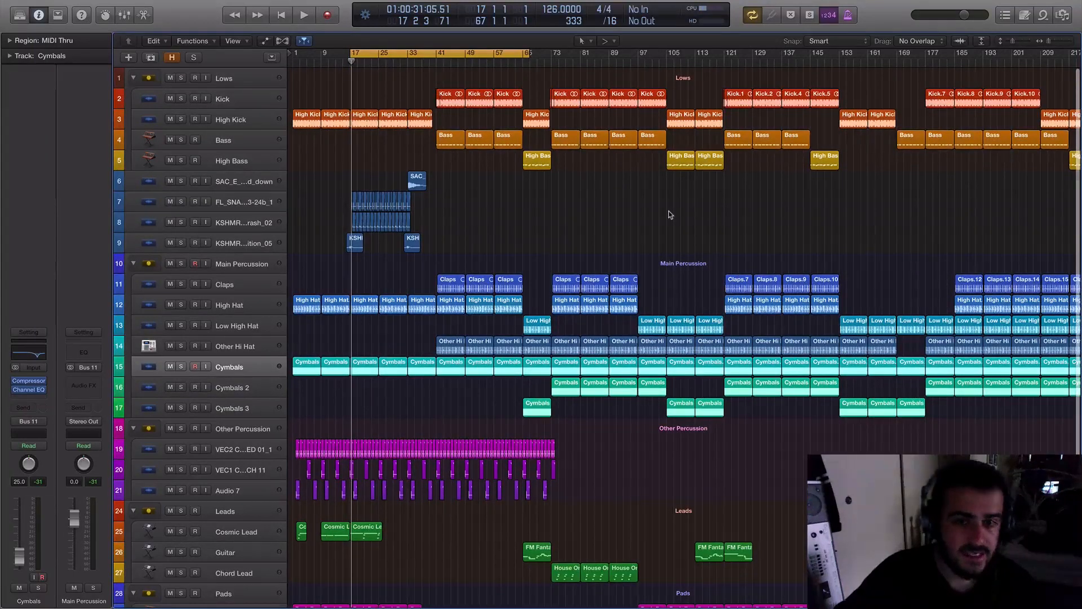
scroll(594, 216, up, 2)
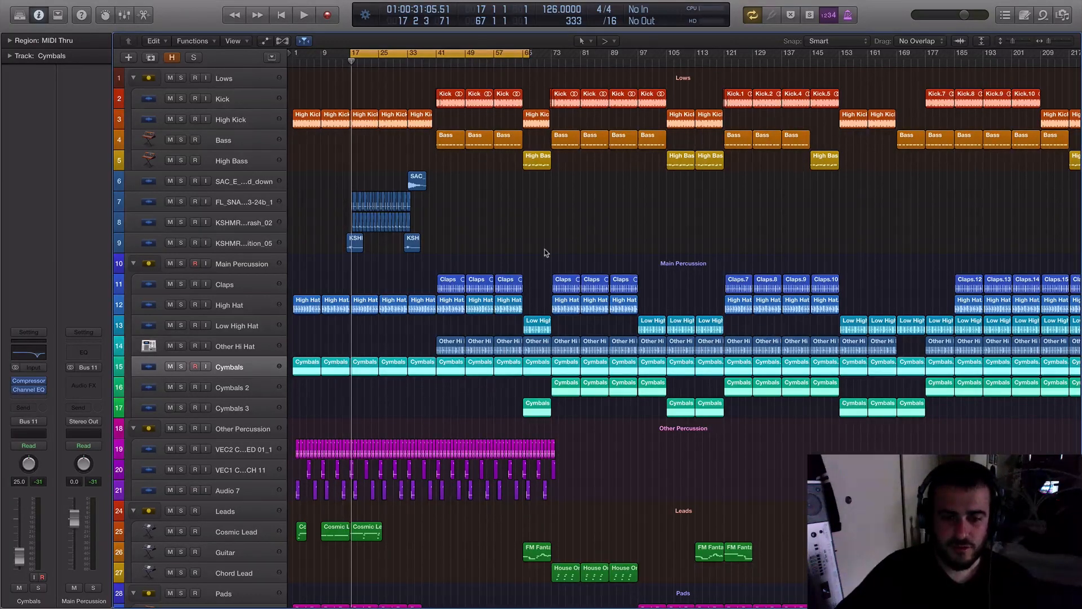
- Switch to iTunes, rewind JBM - Garden to the beginning, play it and pause at 1:41
mouse_move(536, 606)
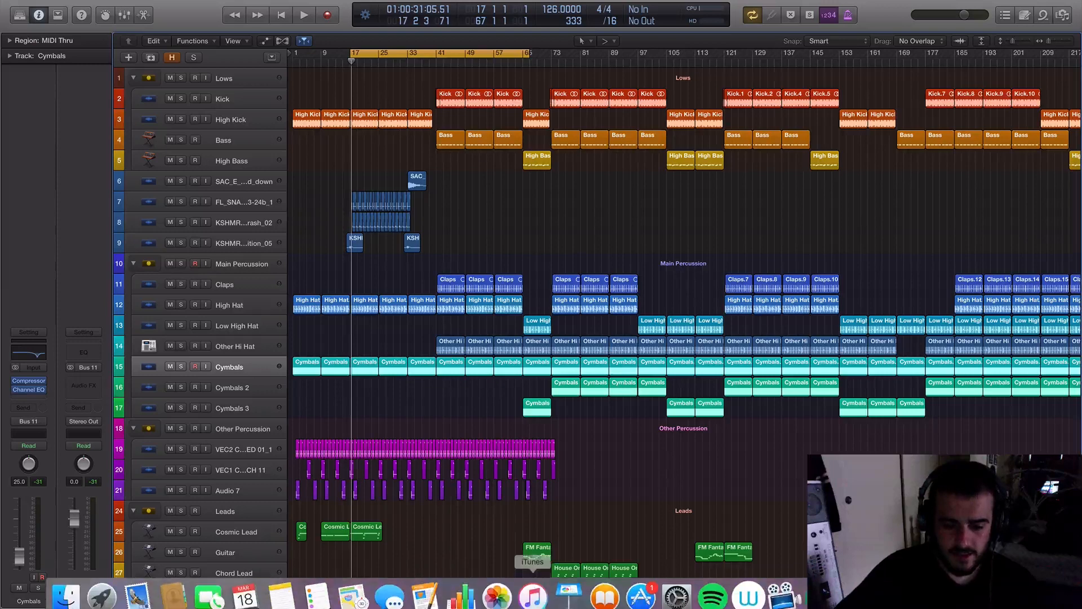
click(533, 587)
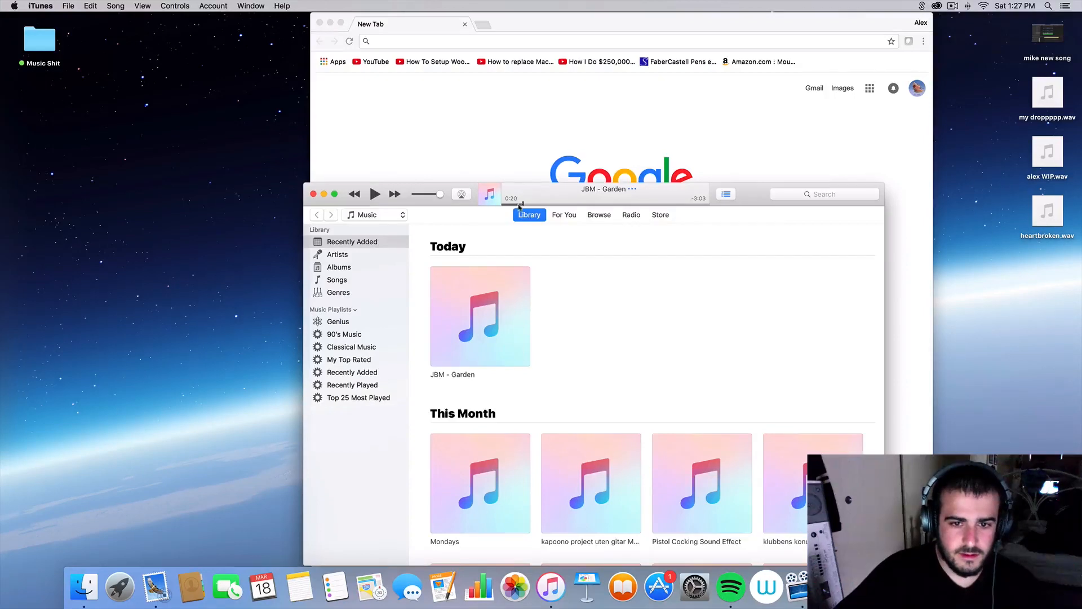
drag(519, 207, 464, 212)
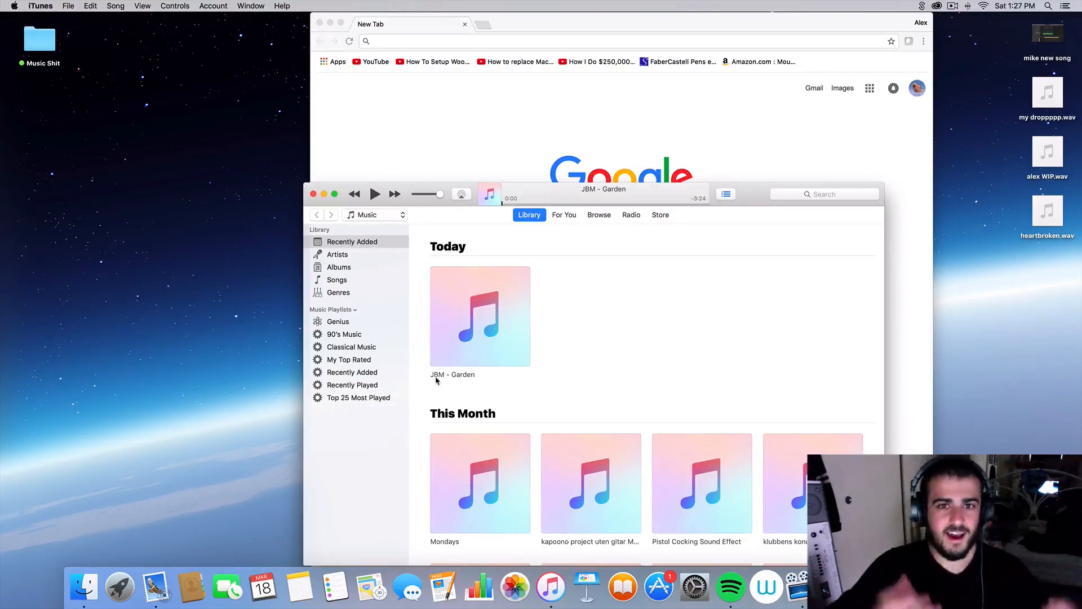
mouse_move(468, 355)
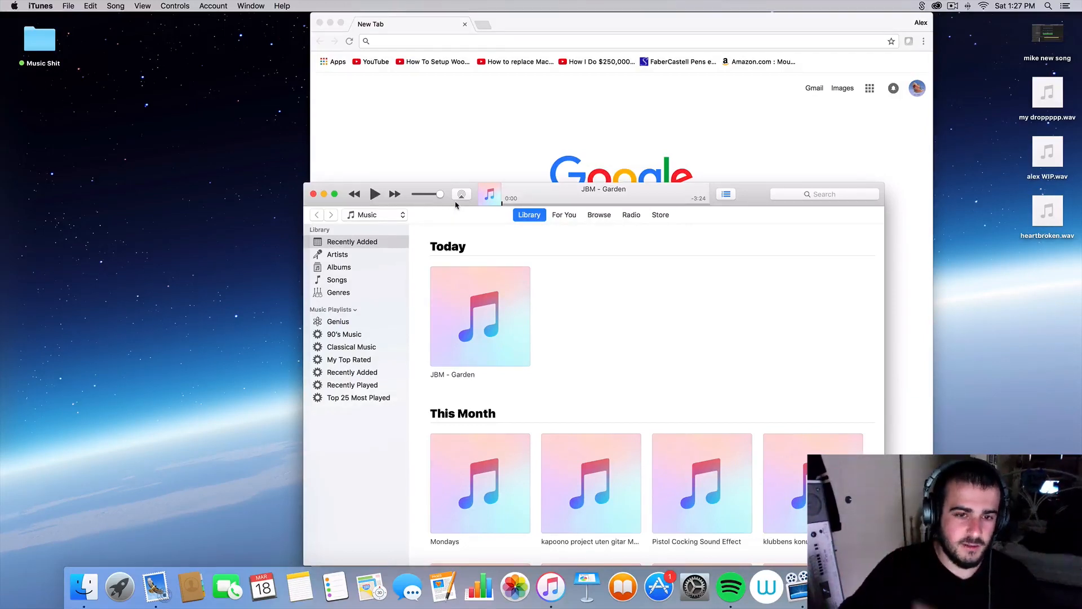
click(375, 195)
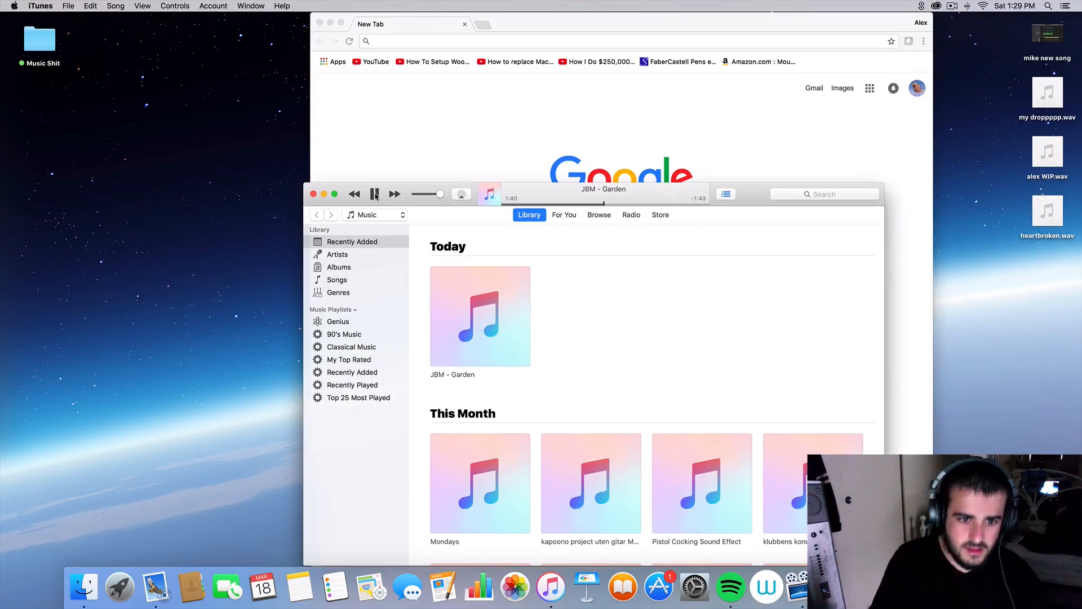
click(375, 194)
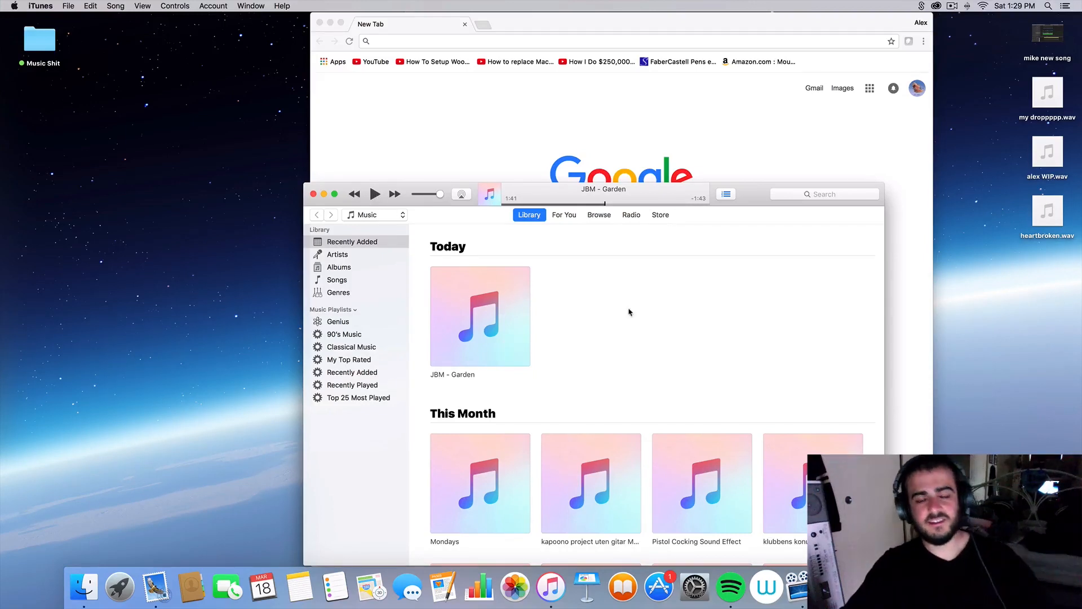